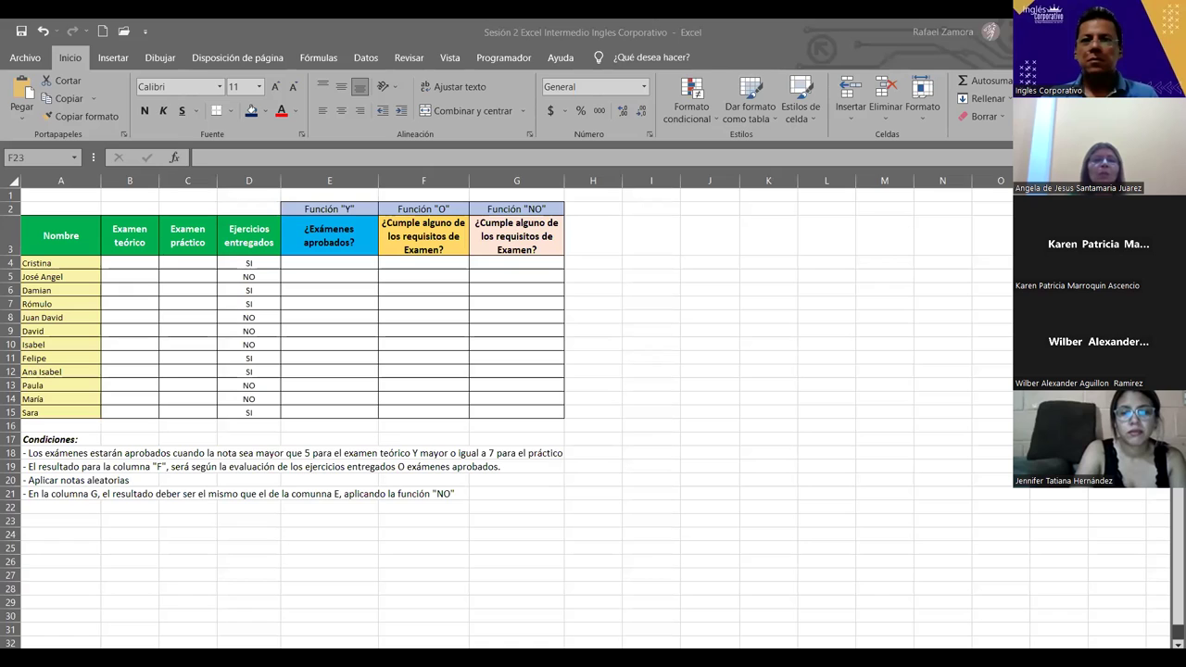
- Switch to the NO worksheet with the Trabajador, Domingos trabajados and Vacaciones extras table
left_click(734, 380)
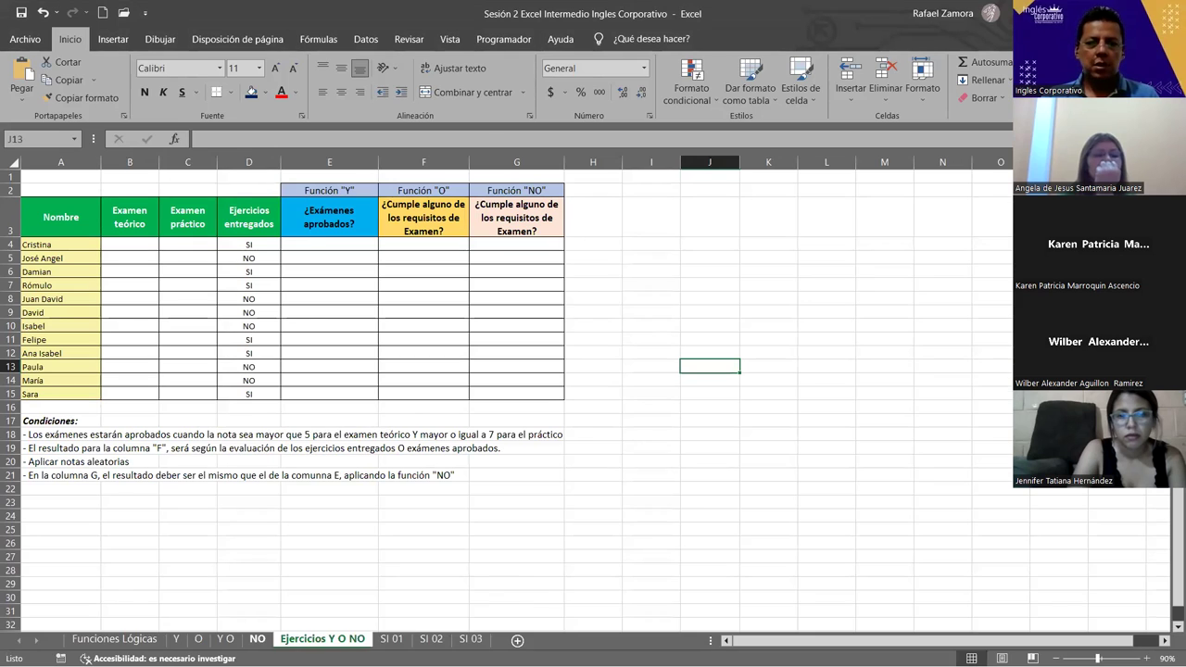
left_click(258, 639)
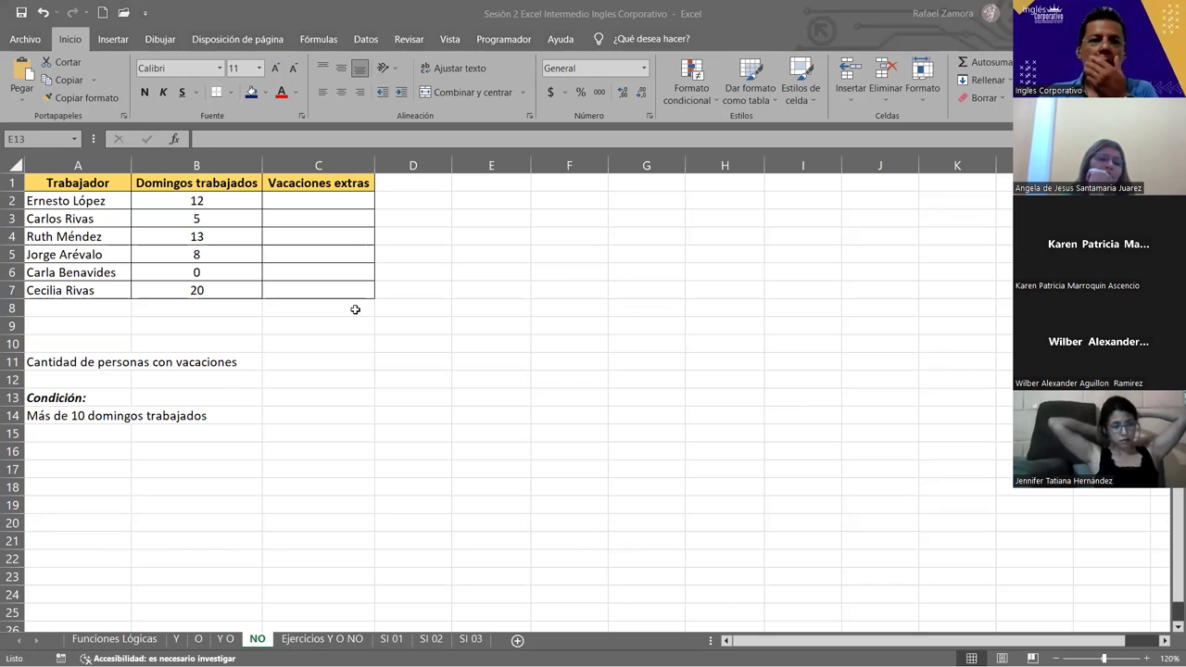
left_click(329, 216)
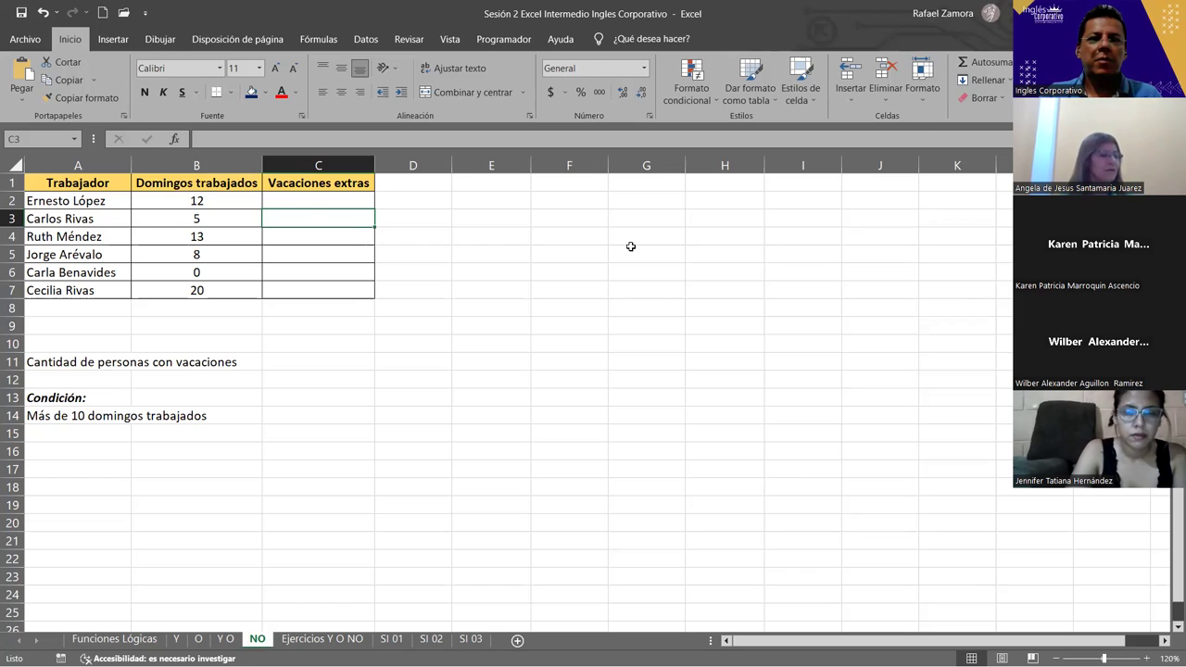
left_click(337, 204)
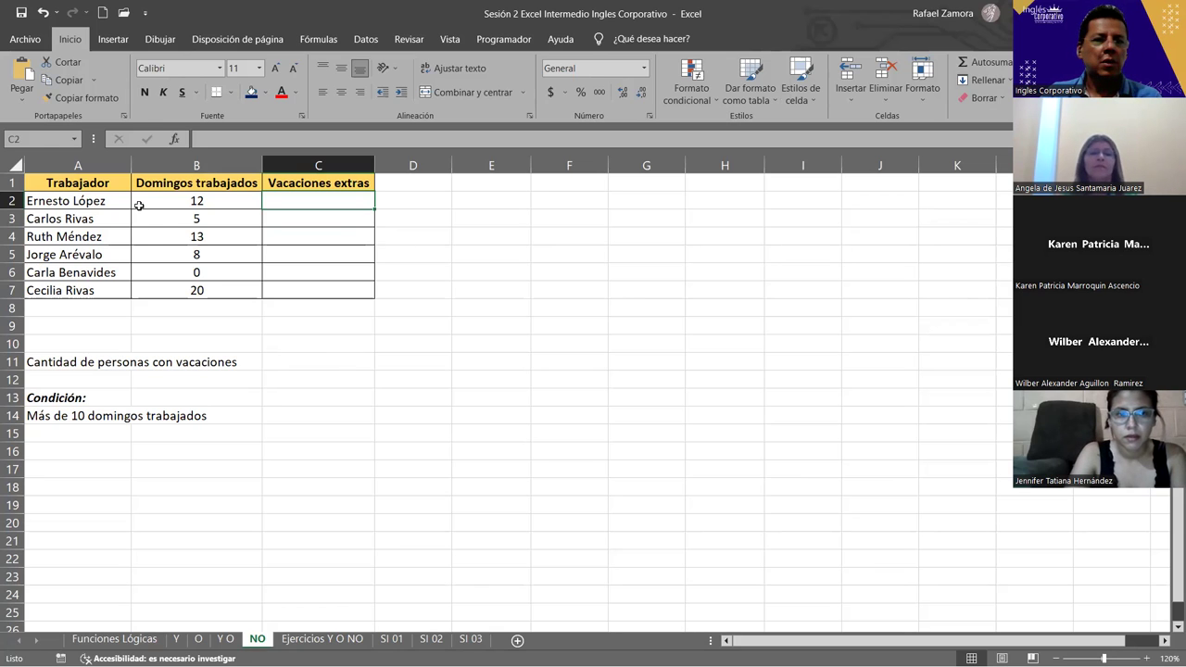
left_click(307, 278)
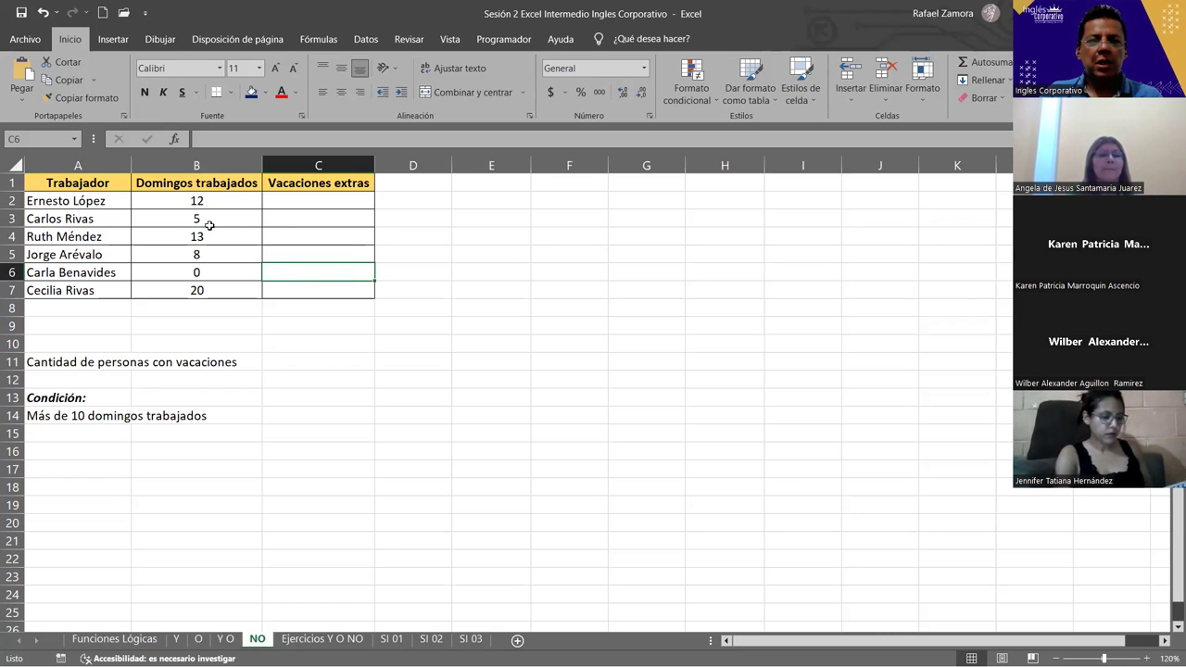
left_click_drag(301, 196, 311, 293)
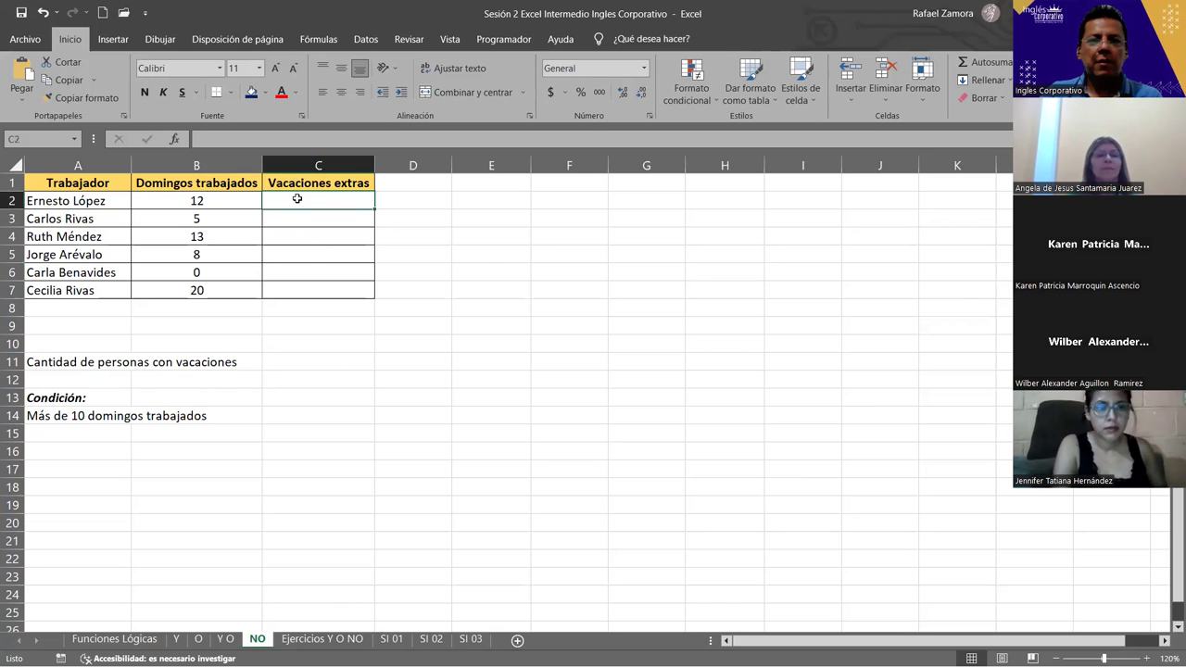
left_click(438, 284)
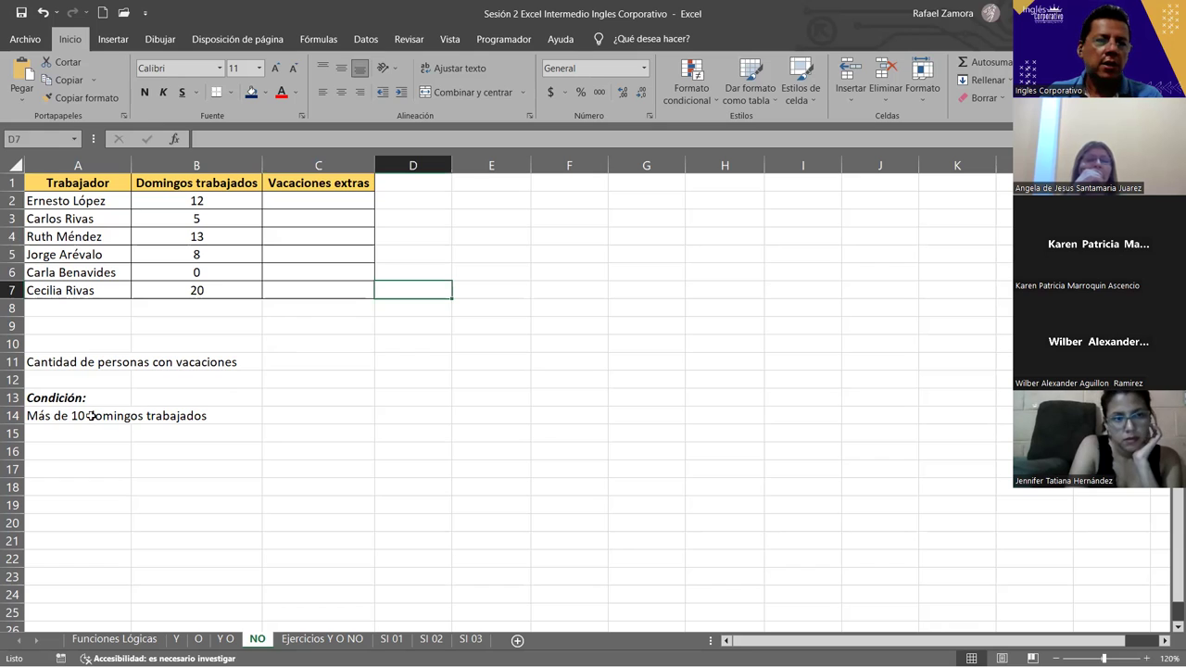
left_click(243, 477)
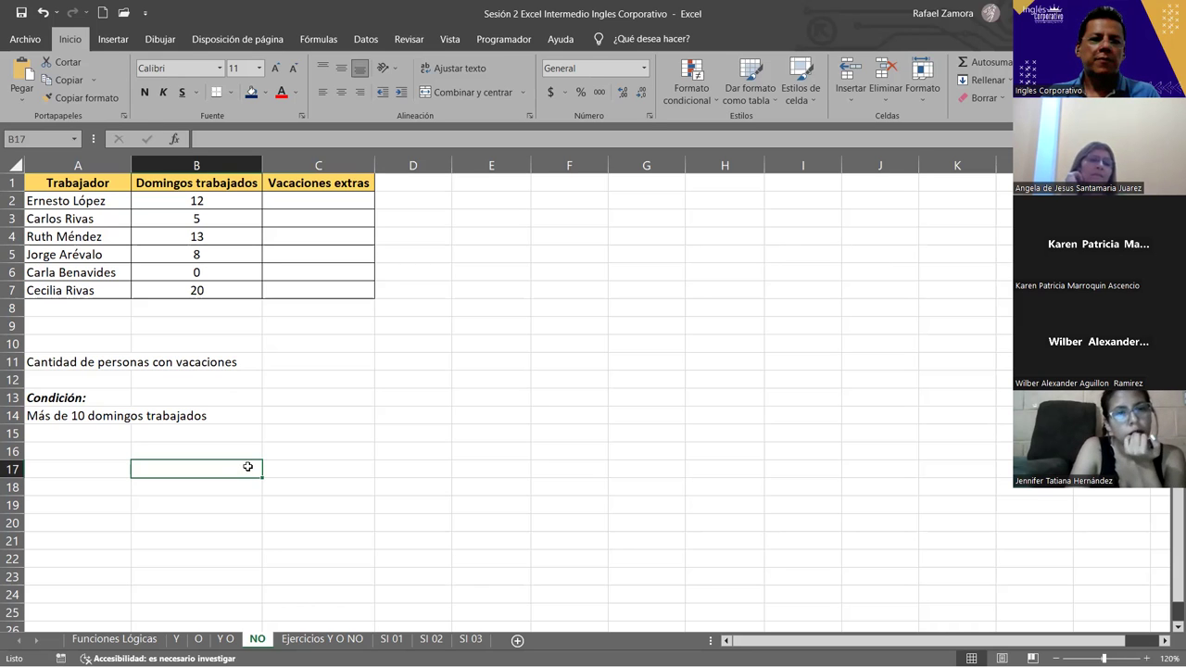
left_click(311, 205)
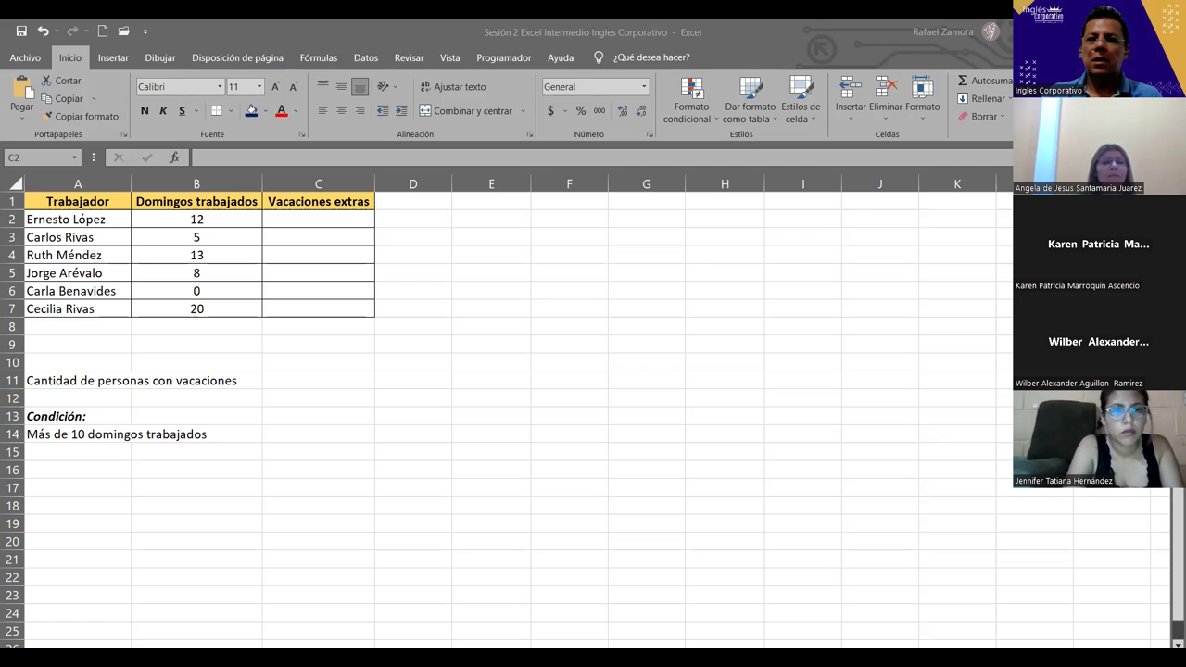
left_click(338, 221)
left_click(338, 237)
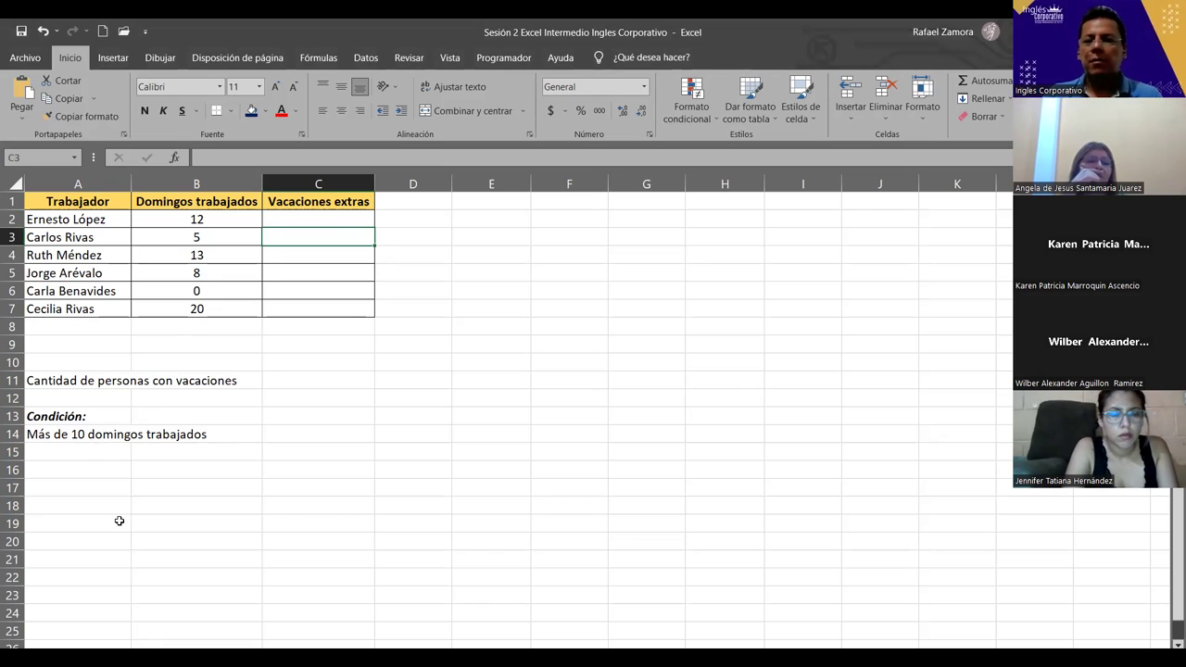
left_click(299, 219)
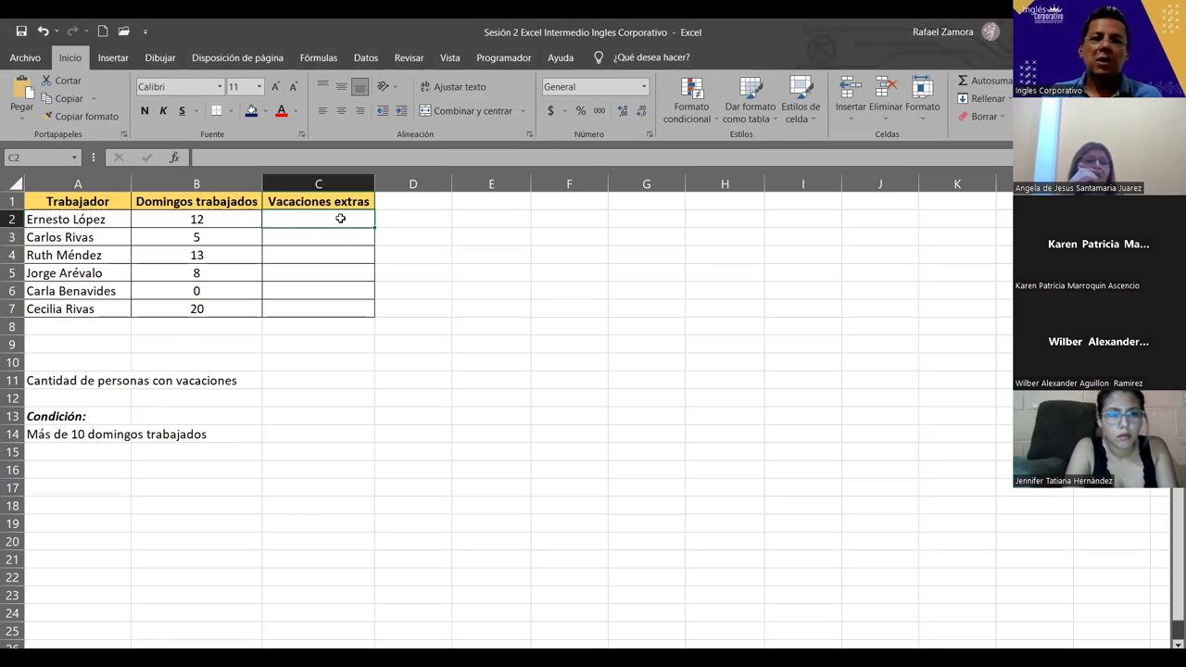
left_click(330, 240)
left_click(326, 259)
left_click(315, 278)
left_click(303, 298)
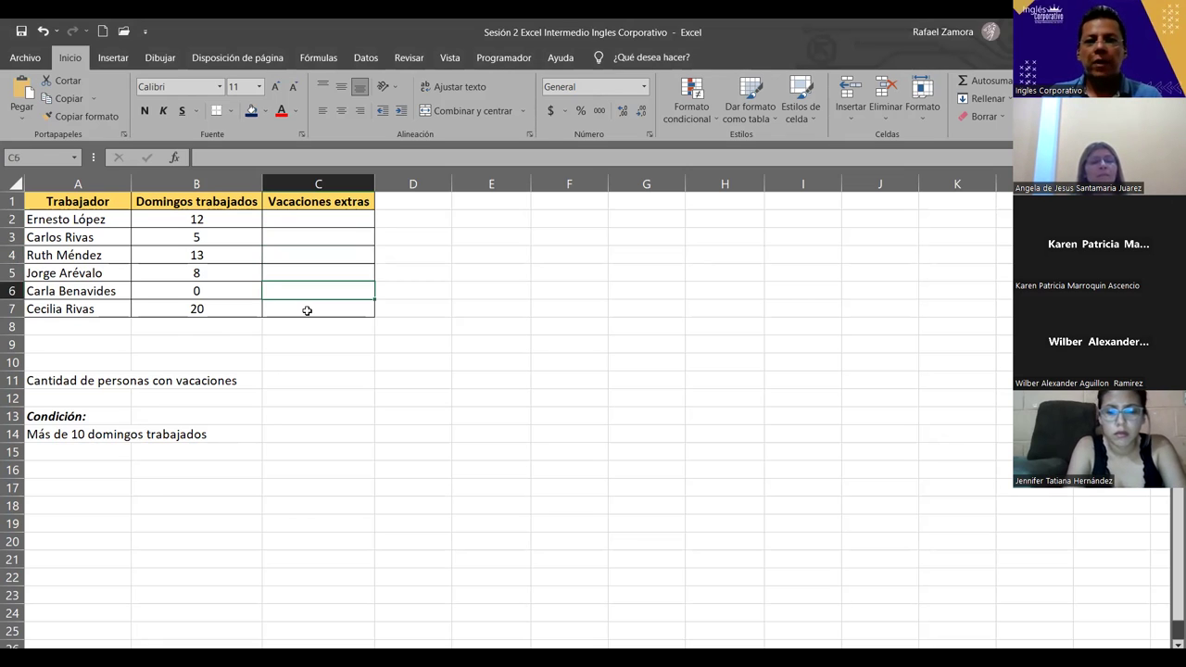
left_click(306, 310)
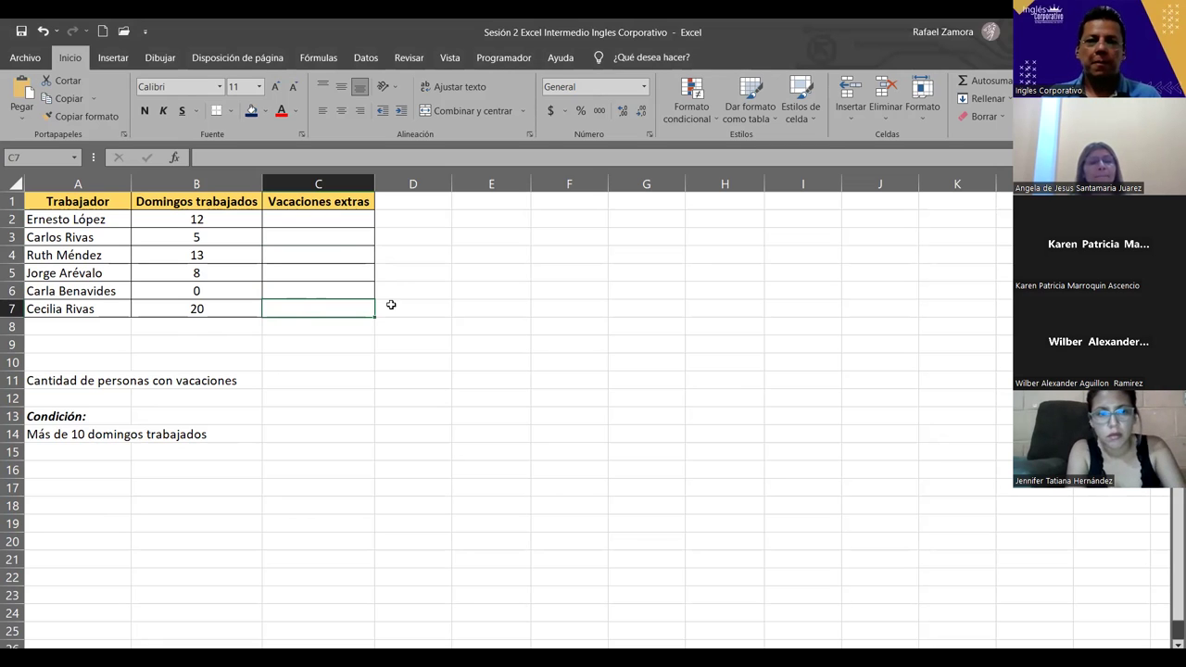
left_click(349, 219)
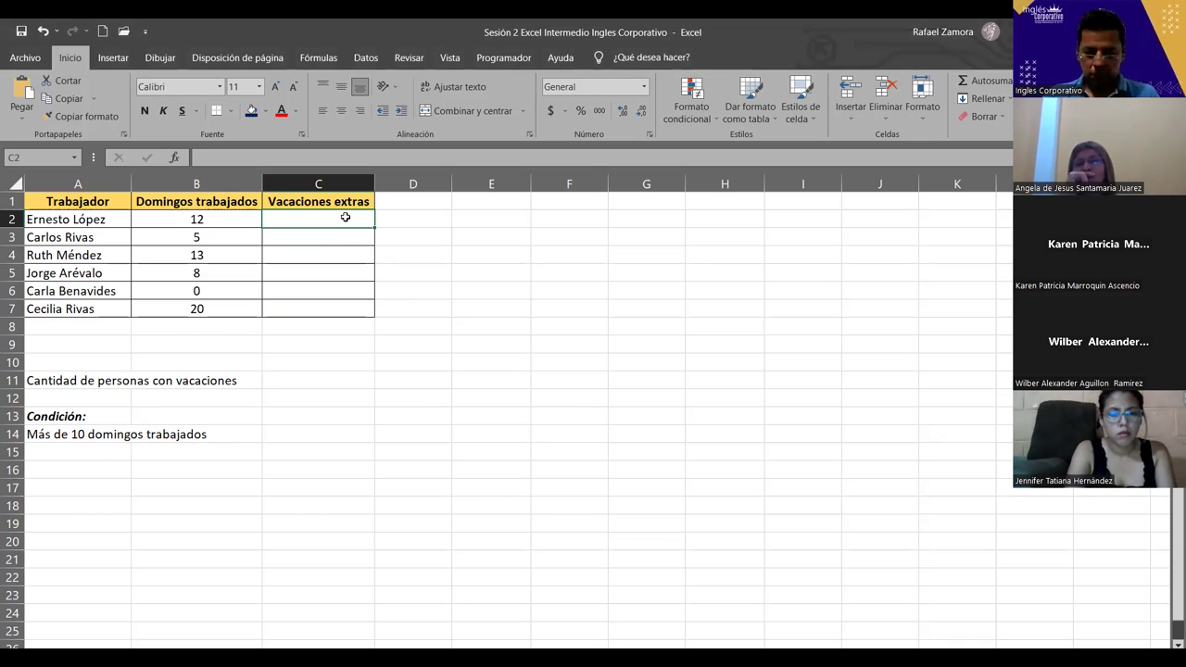
- Enter the formula =NO(C2>10) in cell C2
type("=")
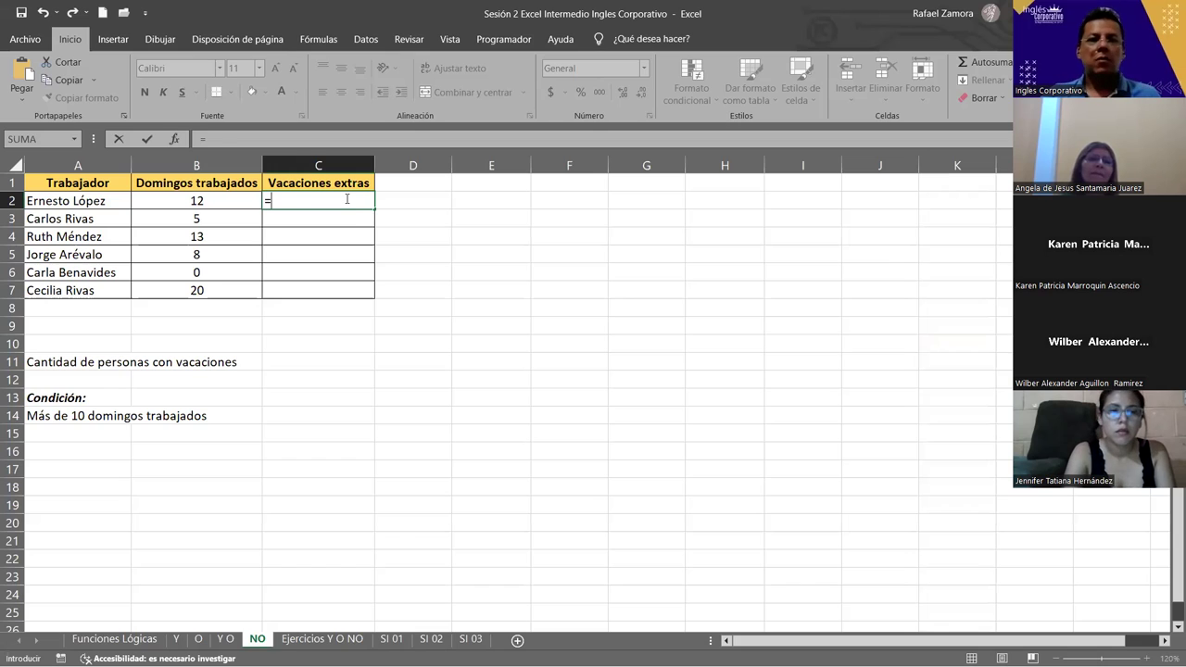
type("NO(")
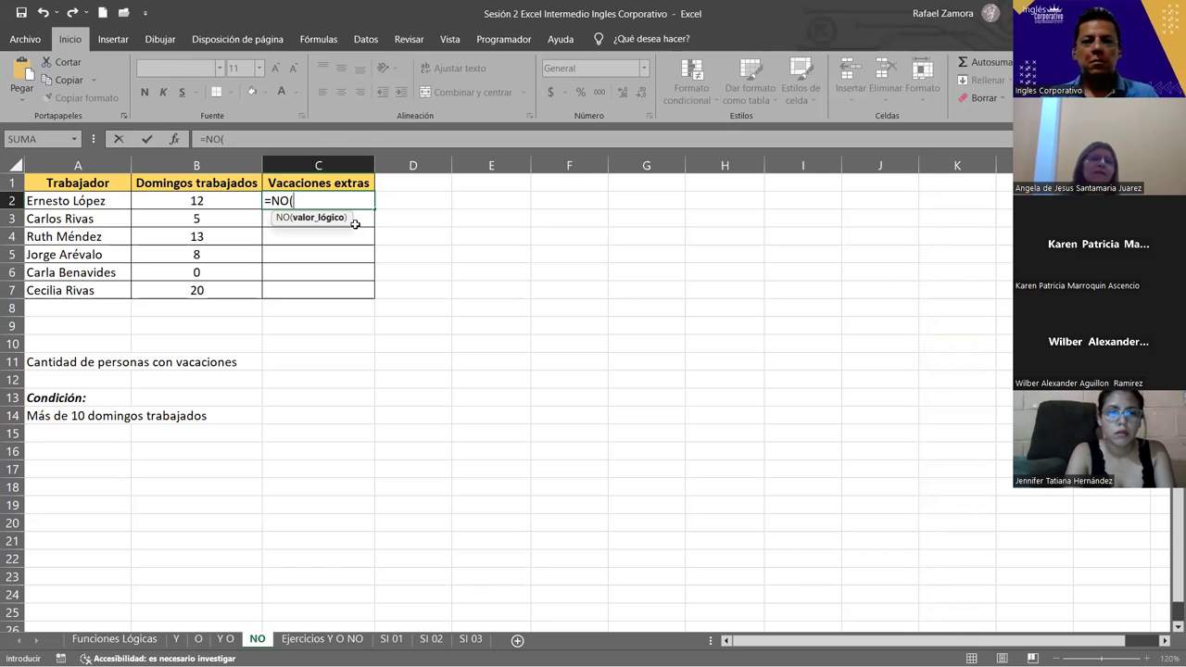
left_click(235, 202)
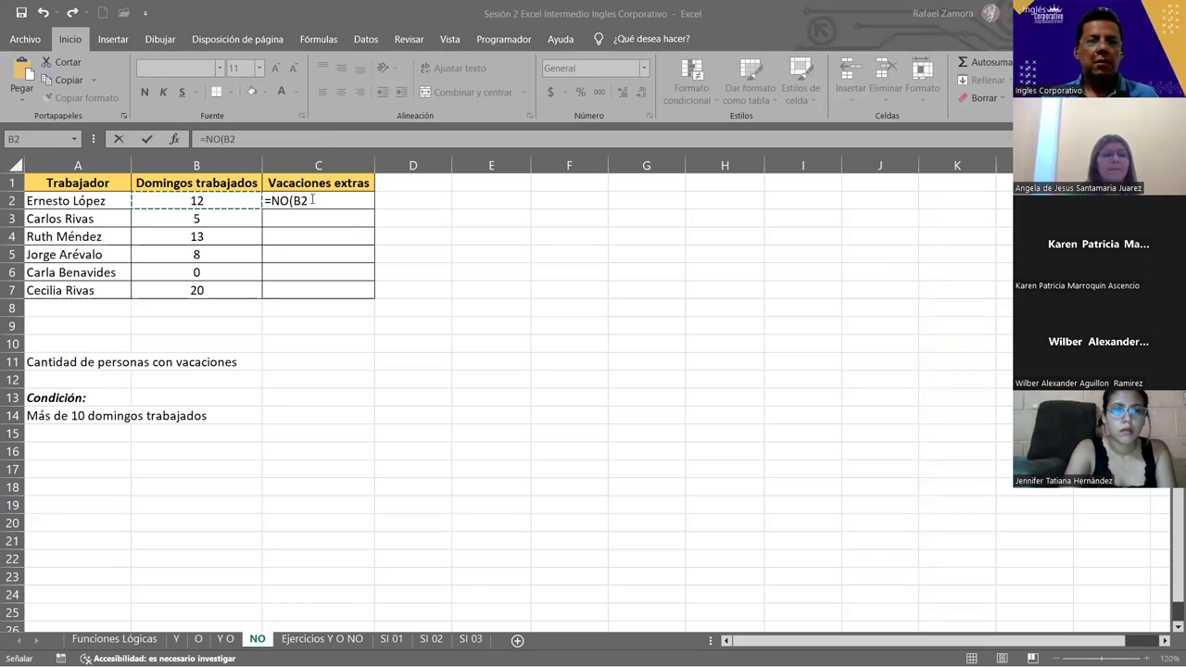
left_click(295, 256)
key("BackSpace")
type("C2>10)")
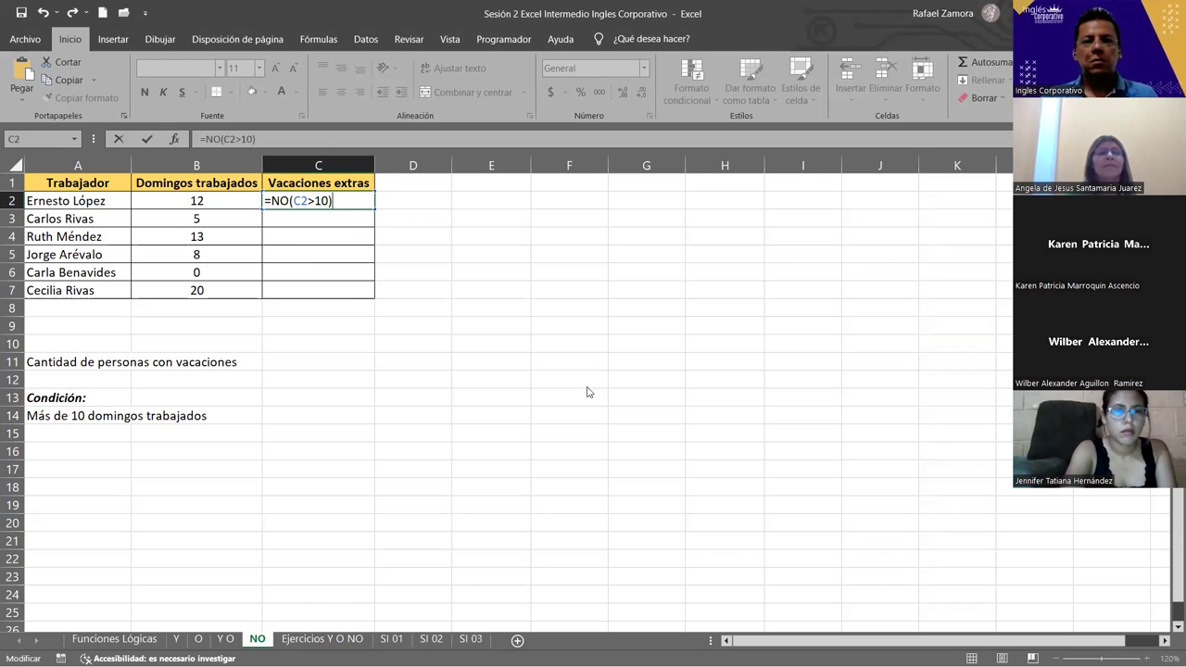
key("Return")
- Correct C2's reference so the formula reads =NO(B2>10), showing FALSO
double_click(352, 208)
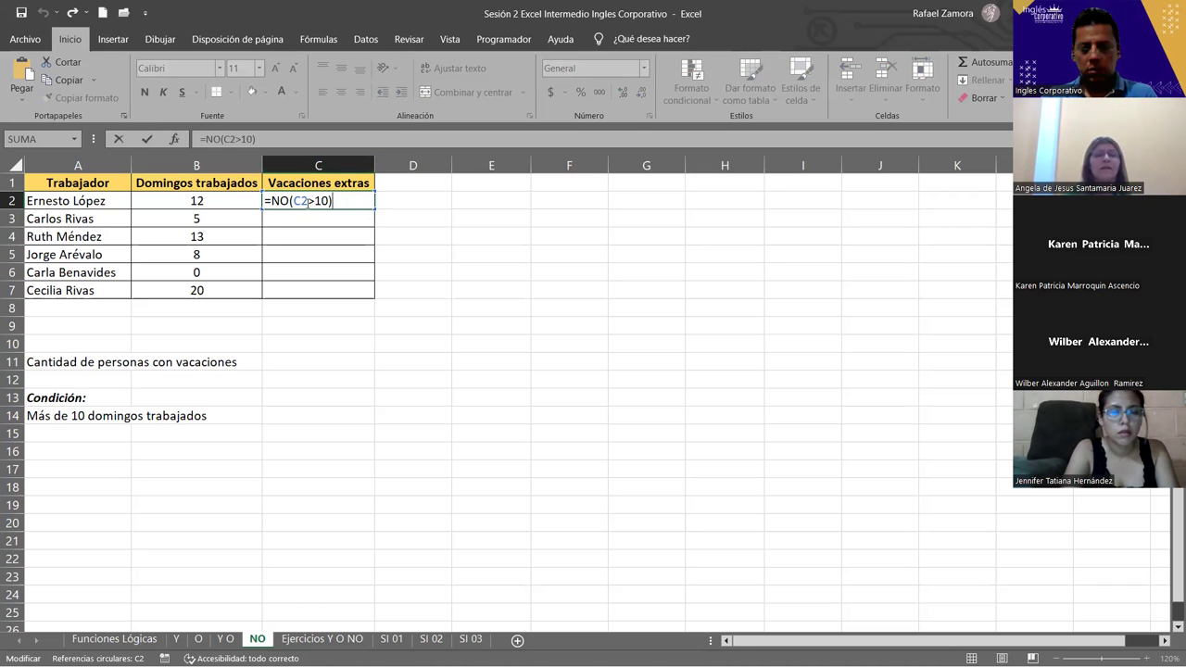
left_click(306, 201)
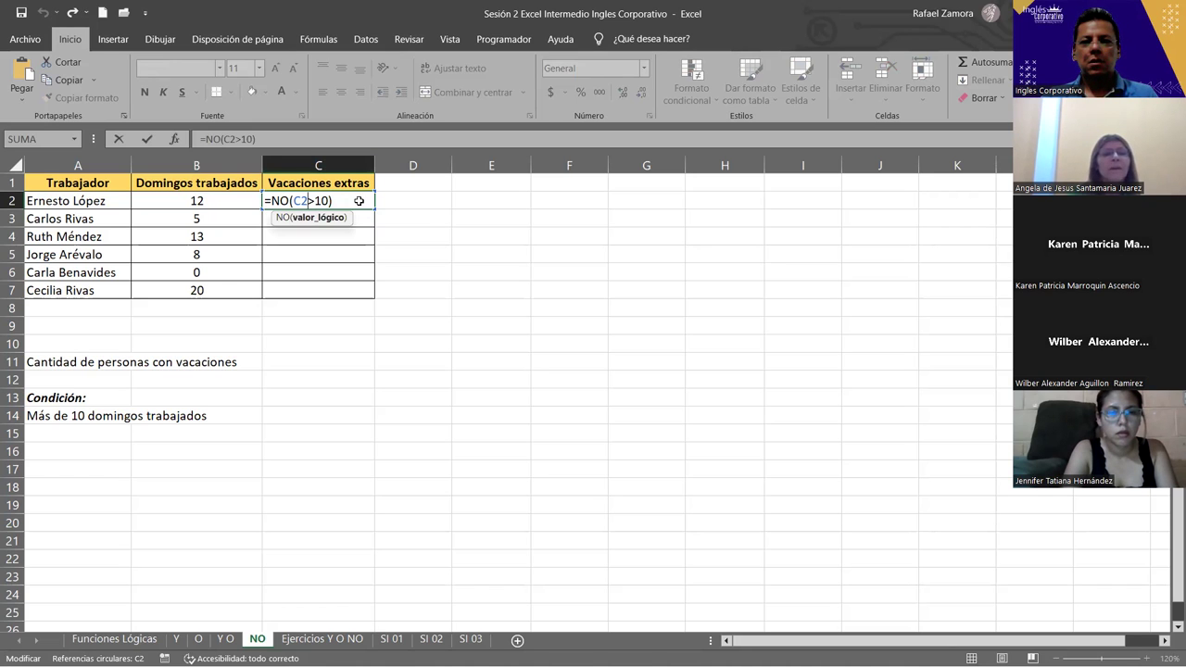
key("Return")
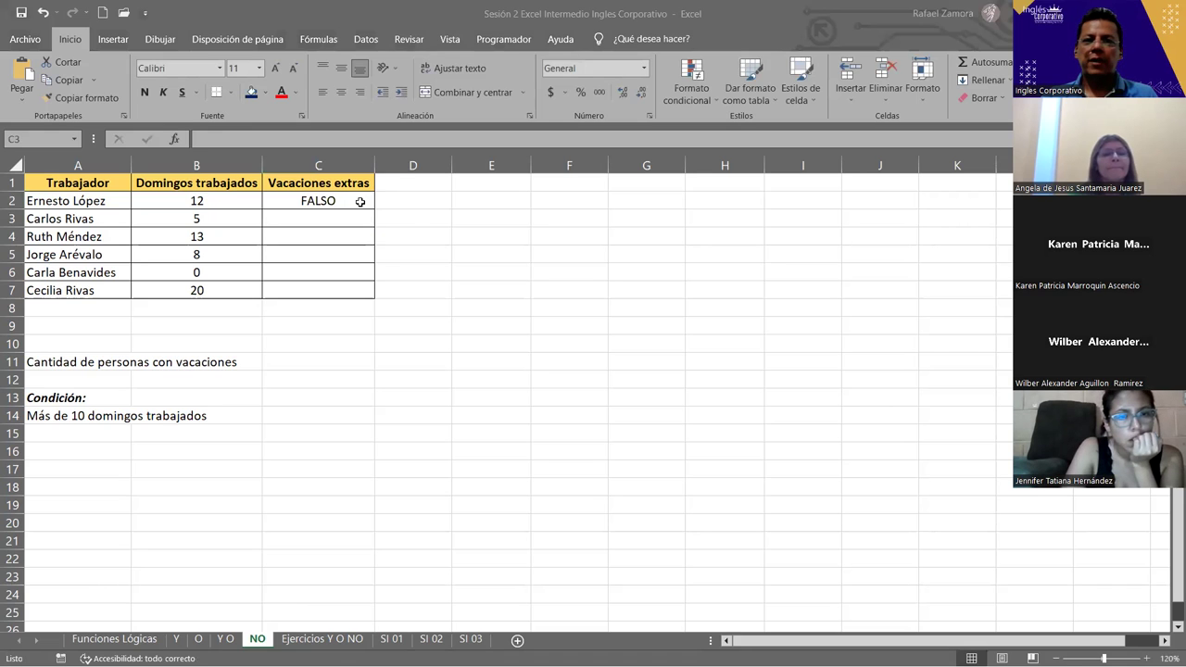
- Change C2 to =NO(B2<10) and fill it down through C7
left_click(370, 206)
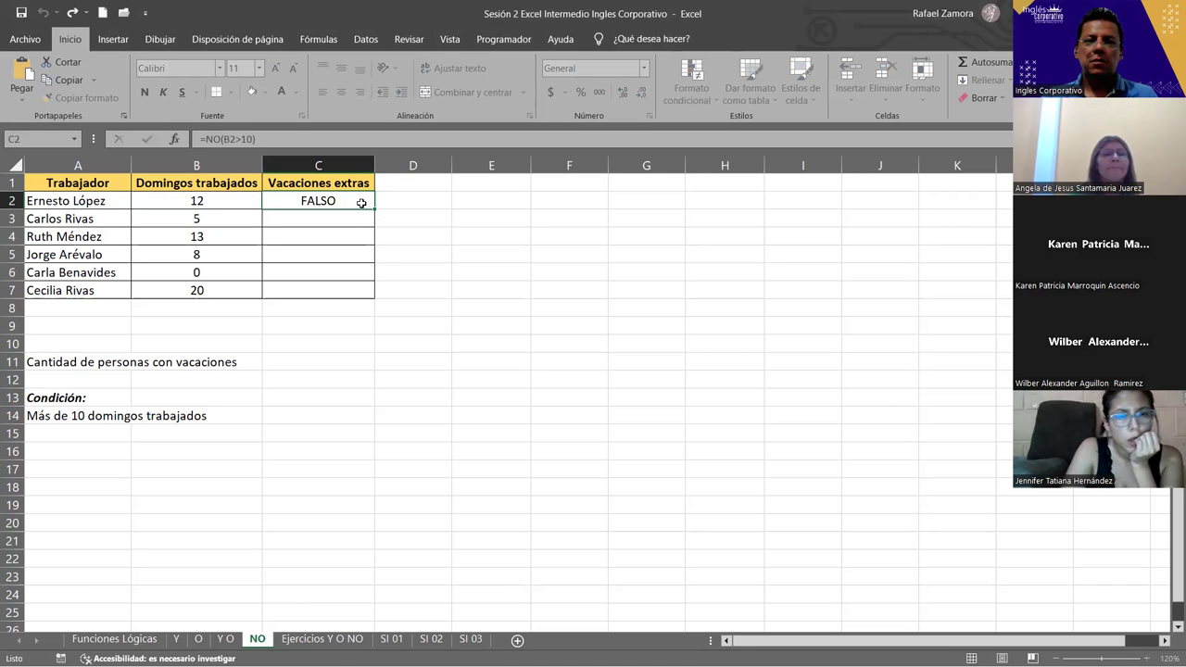
double_click(361, 203)
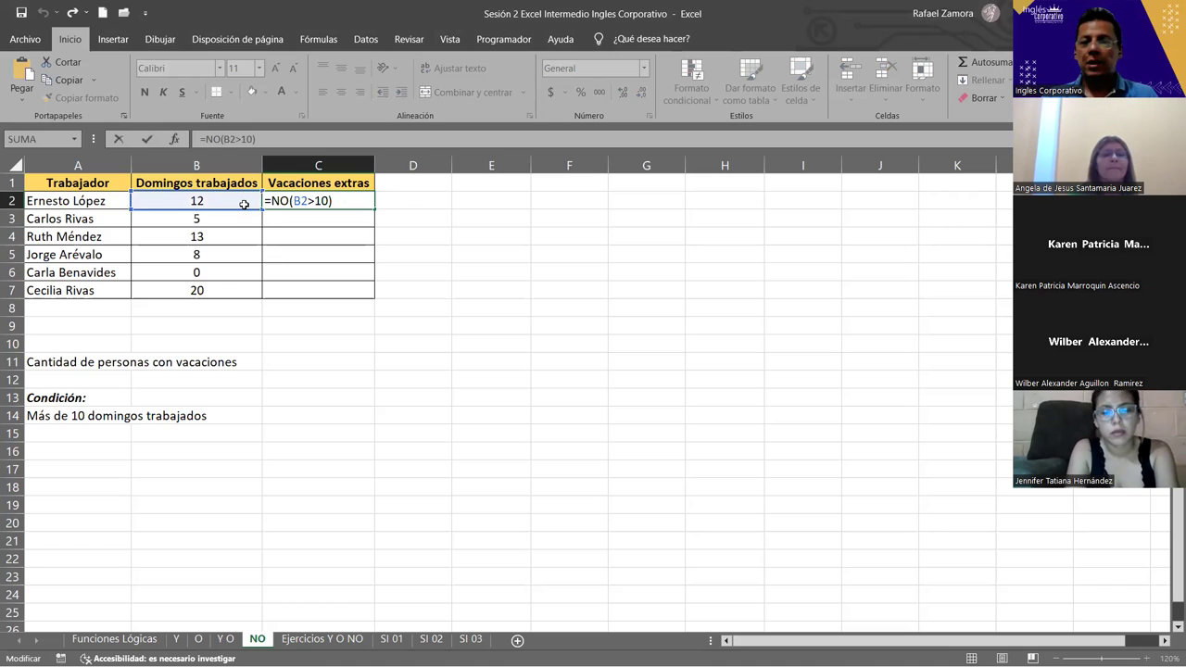
key("Escape")
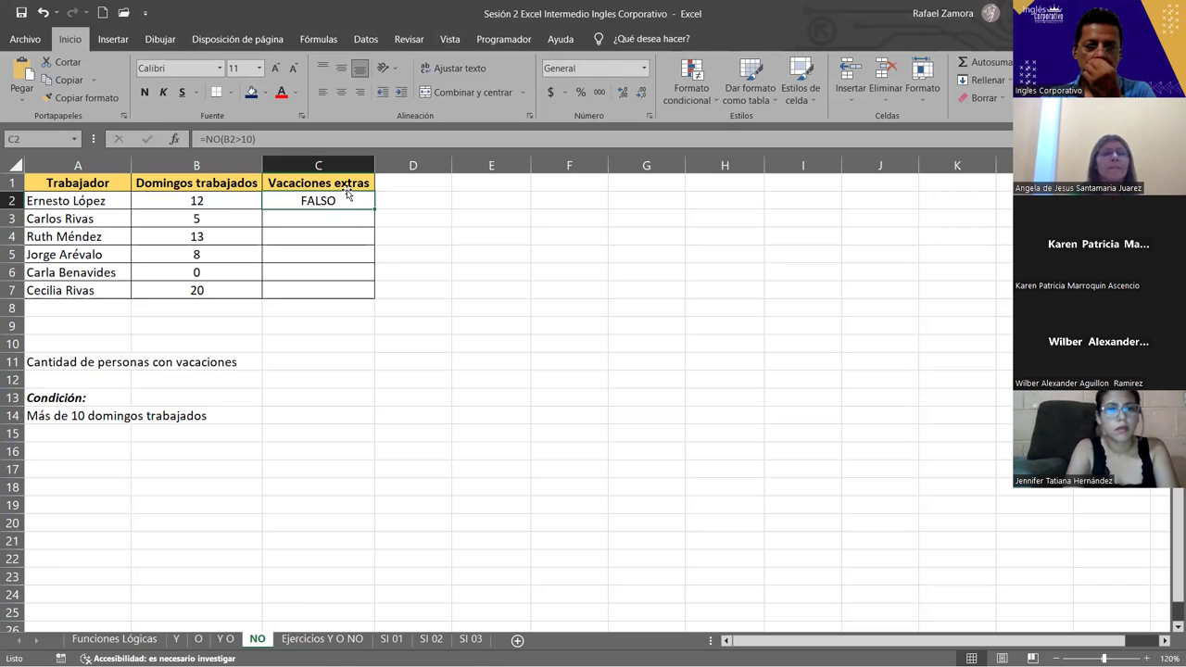
double_click(347, 193)
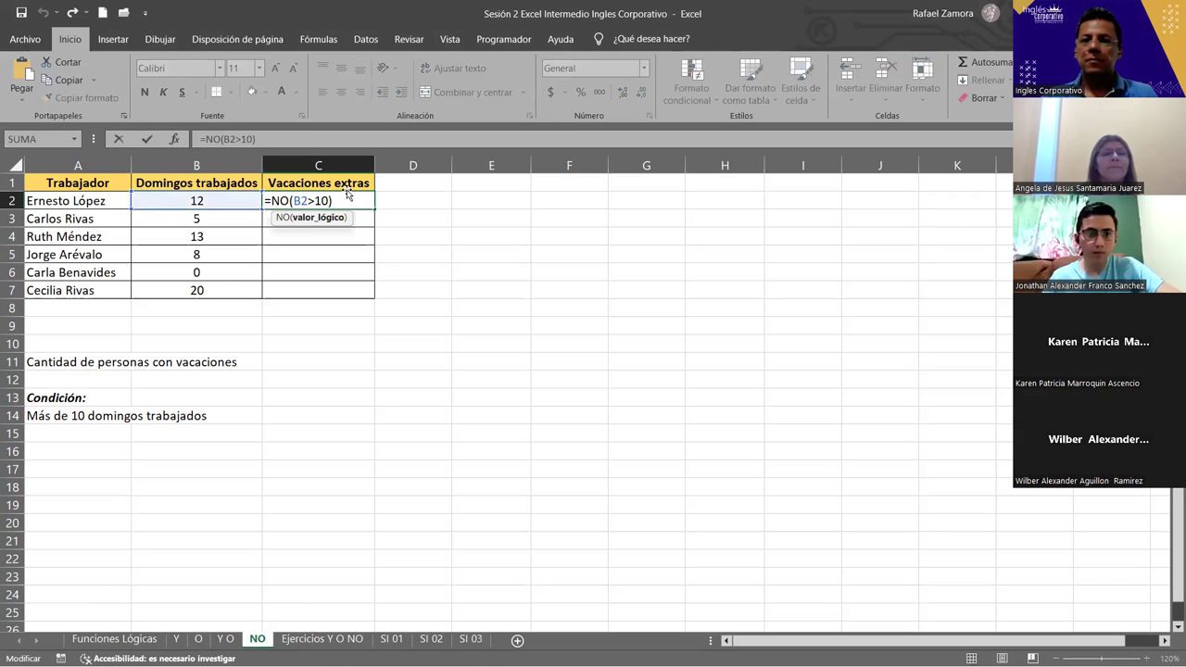
double_click(324, 202)
key("Left")
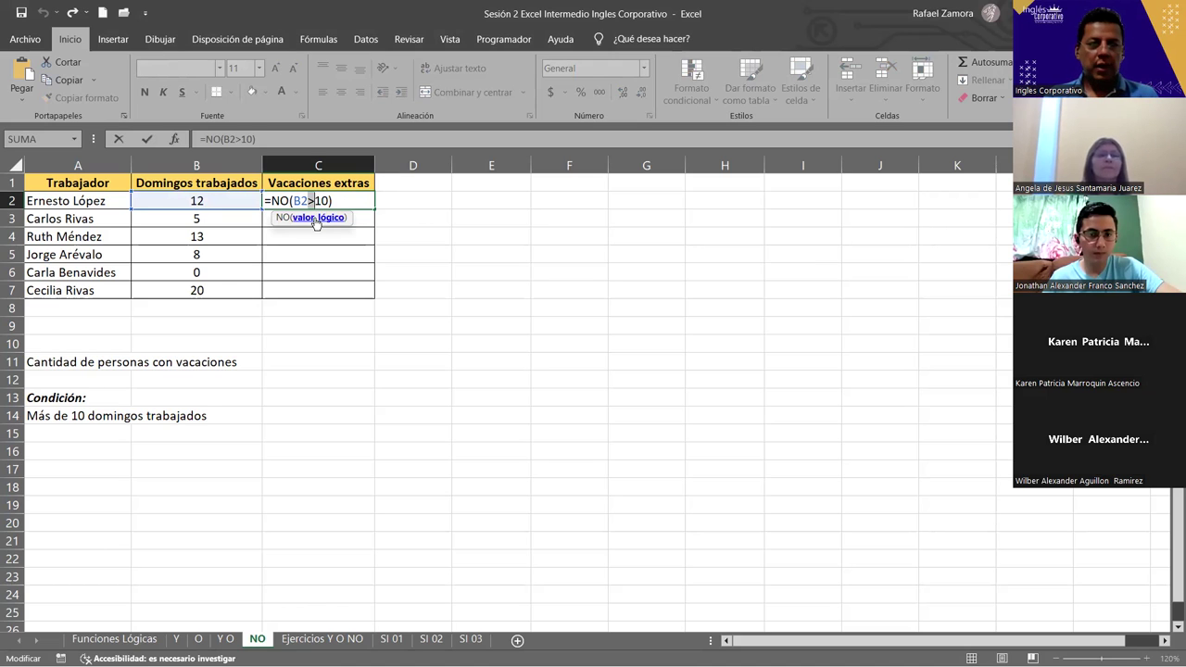
key("BackSpace")
type("<")
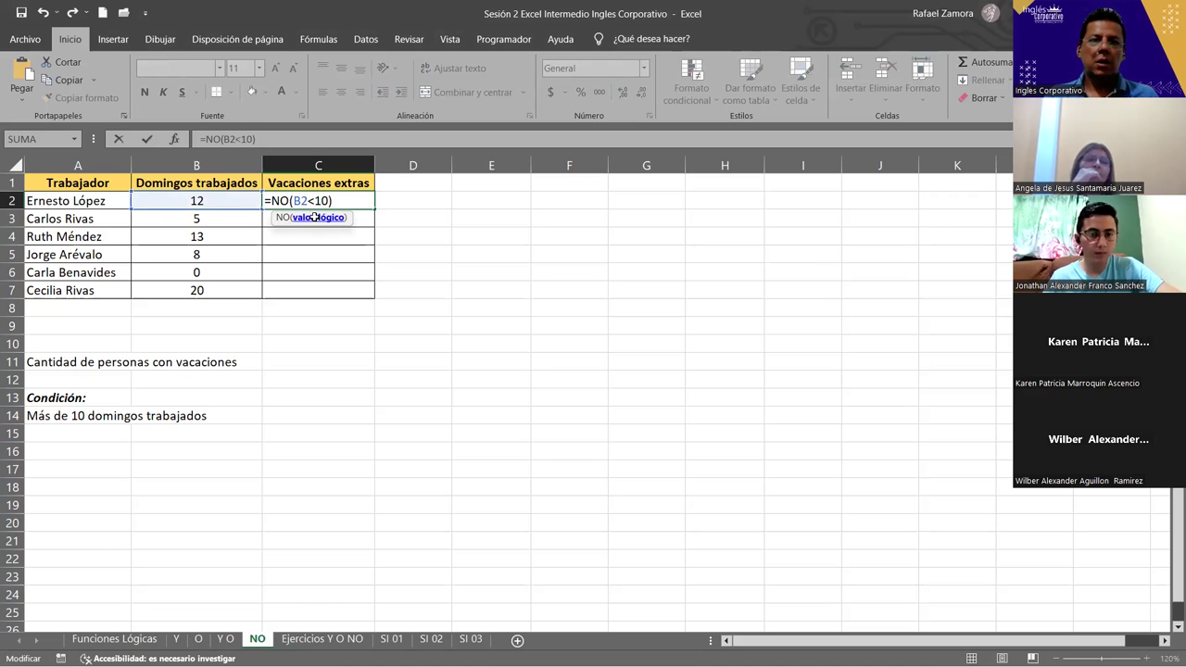
key("ctrl+Return")
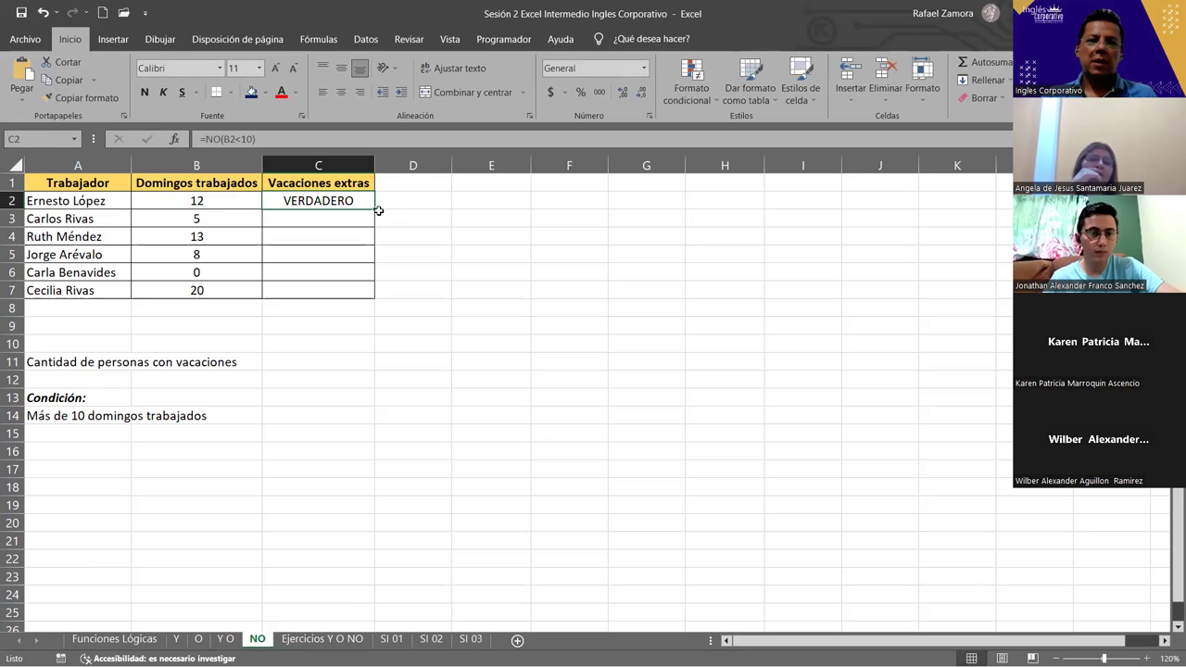
left_click_drag(378, 210, 375, 294)
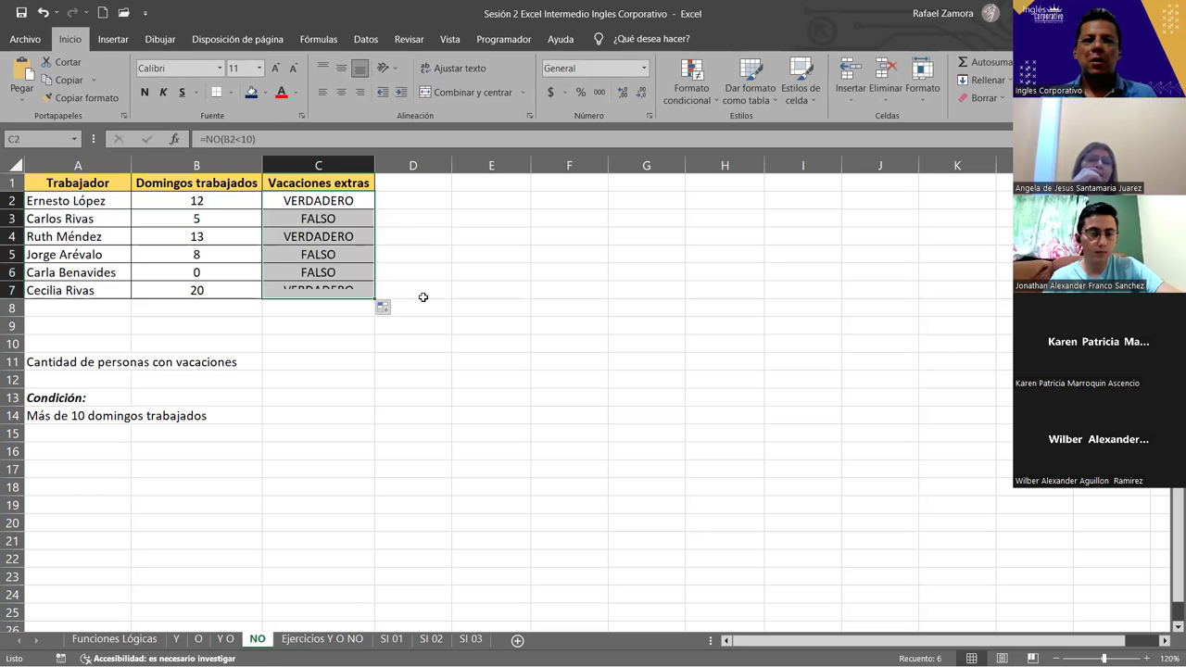
left_click(499, 201)
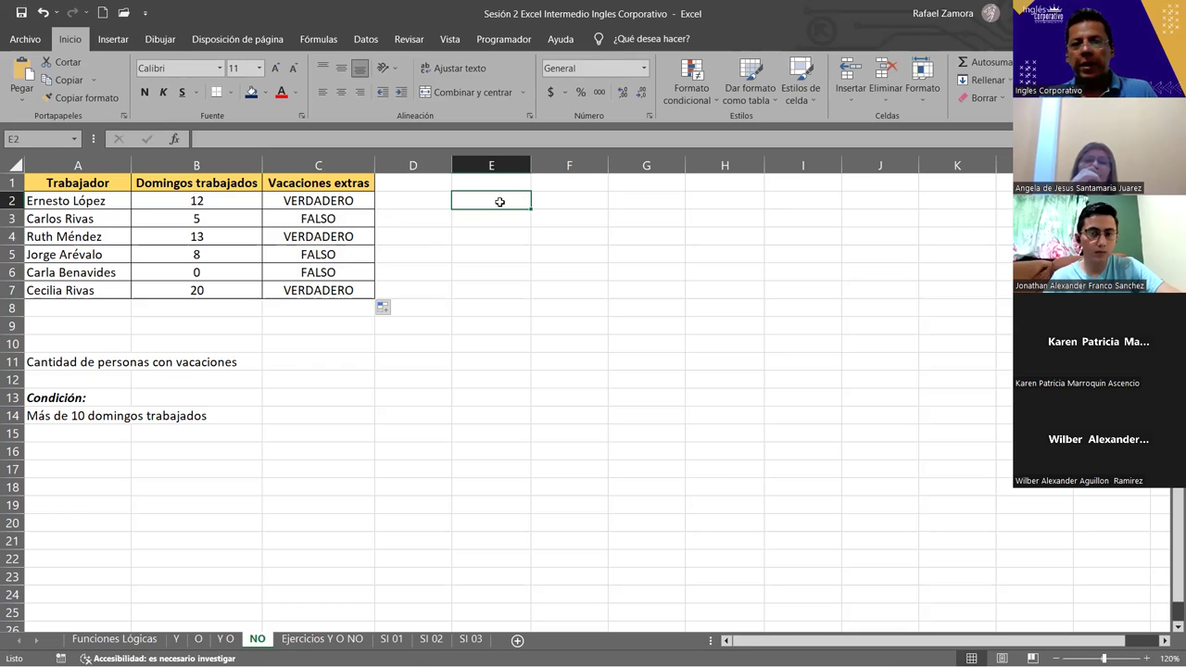
- Enter the comparison =B2>10 in cell E2
type("=")
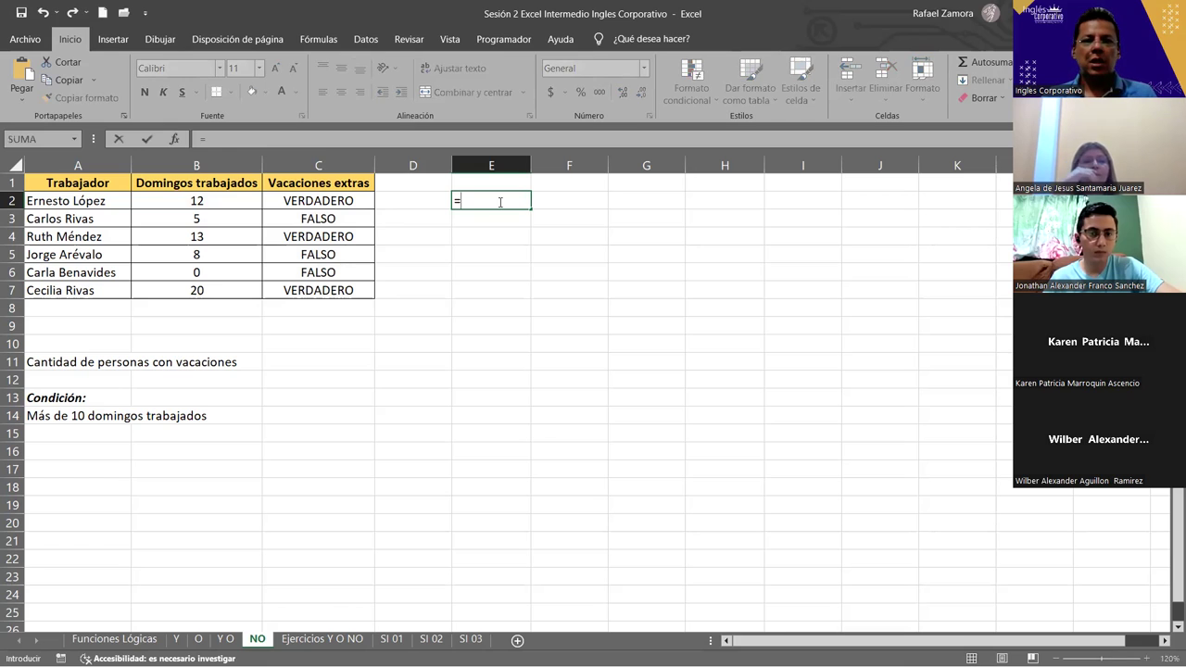
left_click(203, 199)
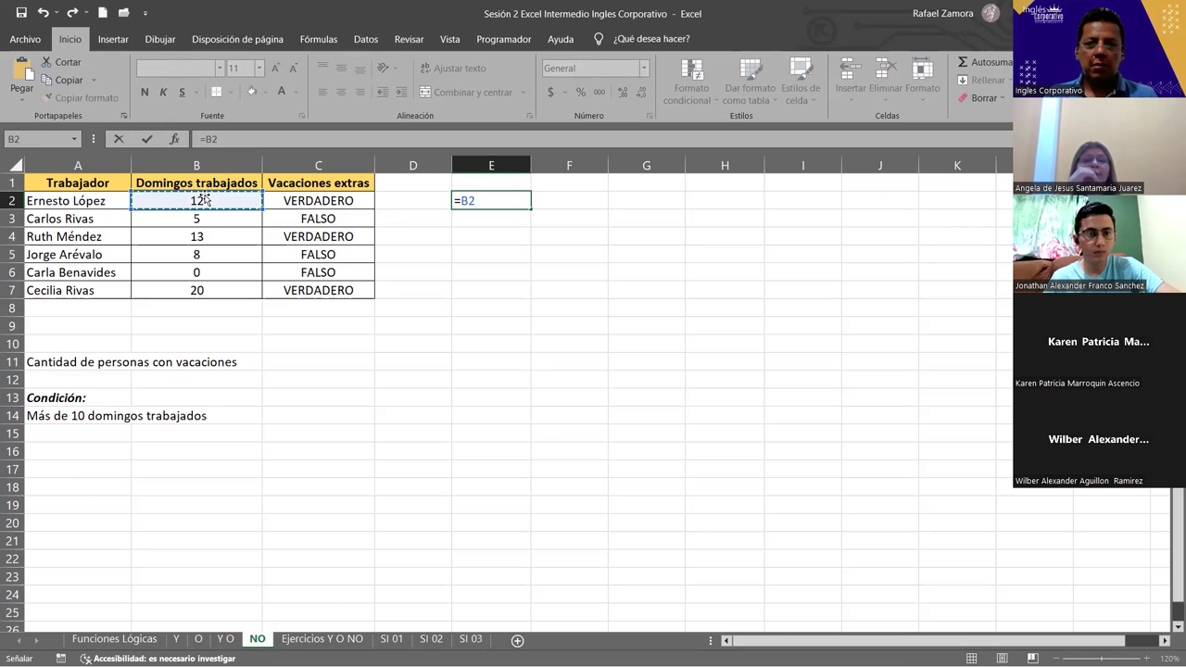
type(">10")
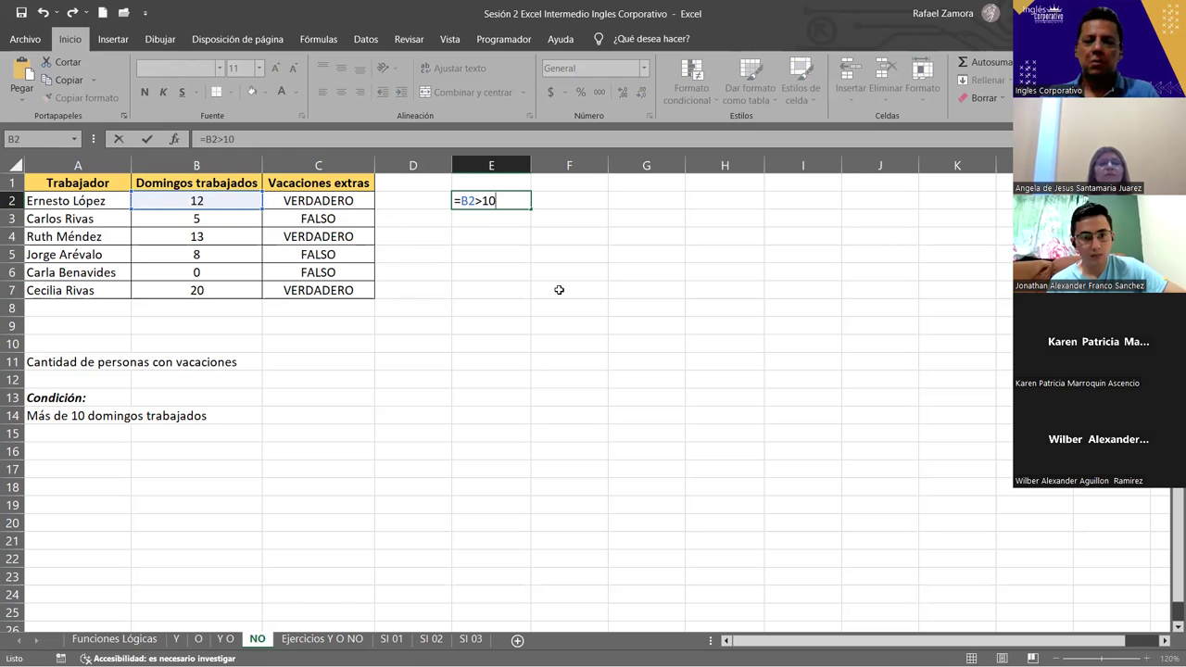
key("Return")
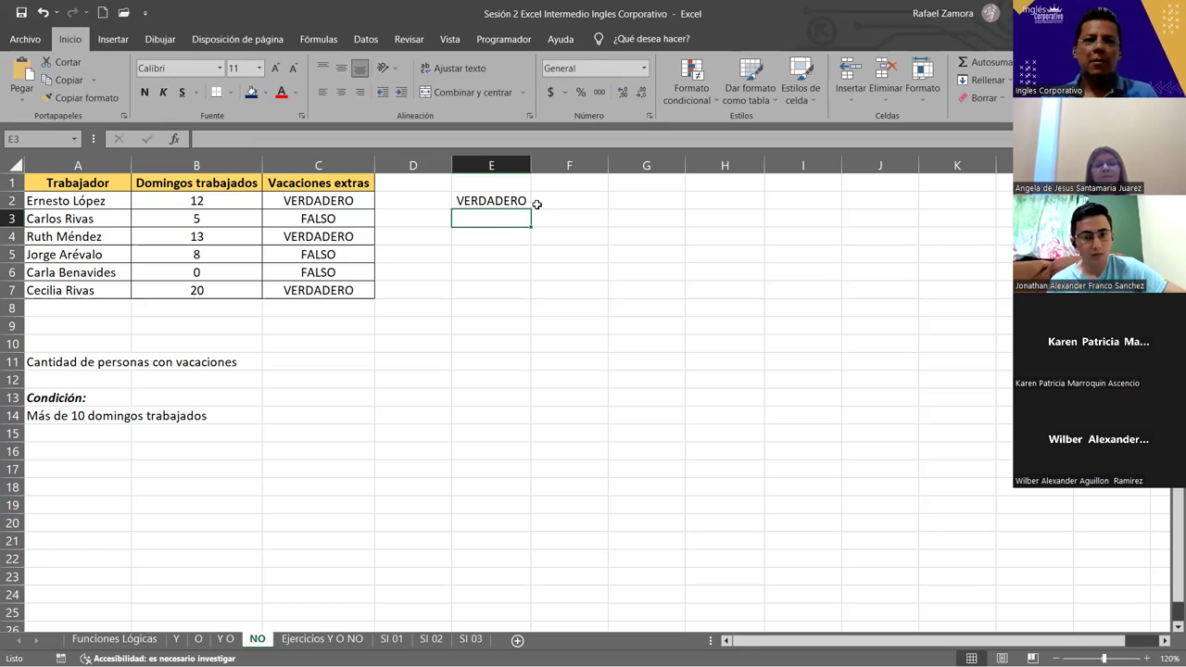
- Edit E2's comparison, replacing > with < to read =B2<10
double_click(475, 200)
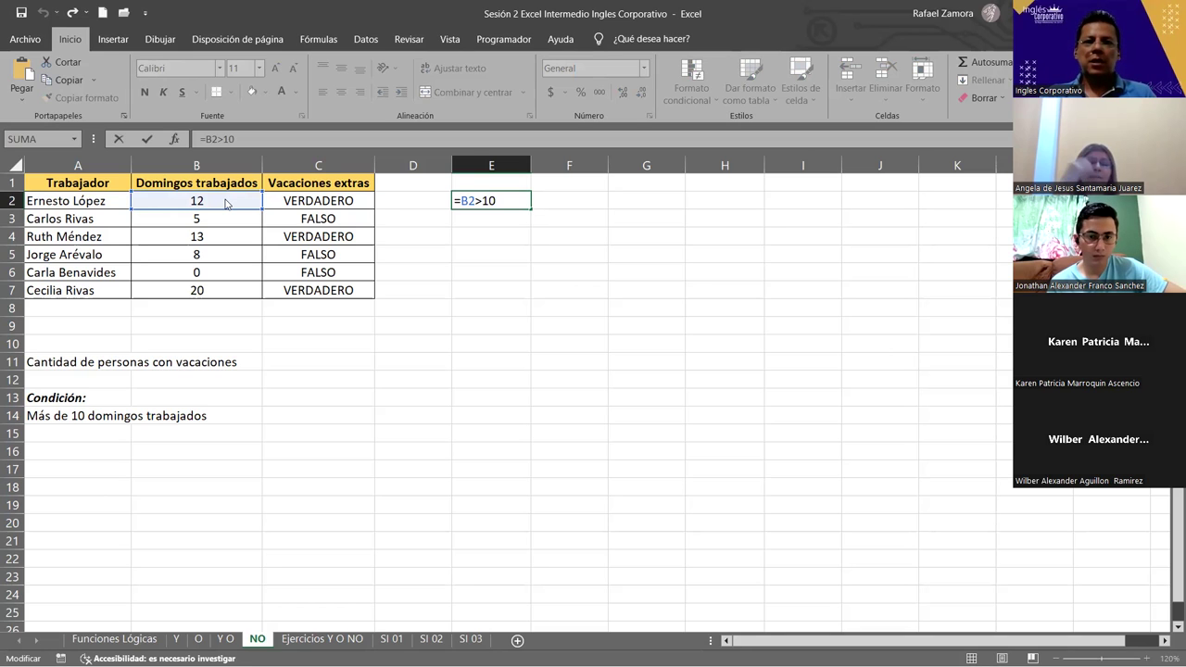
left_click(504, 202)
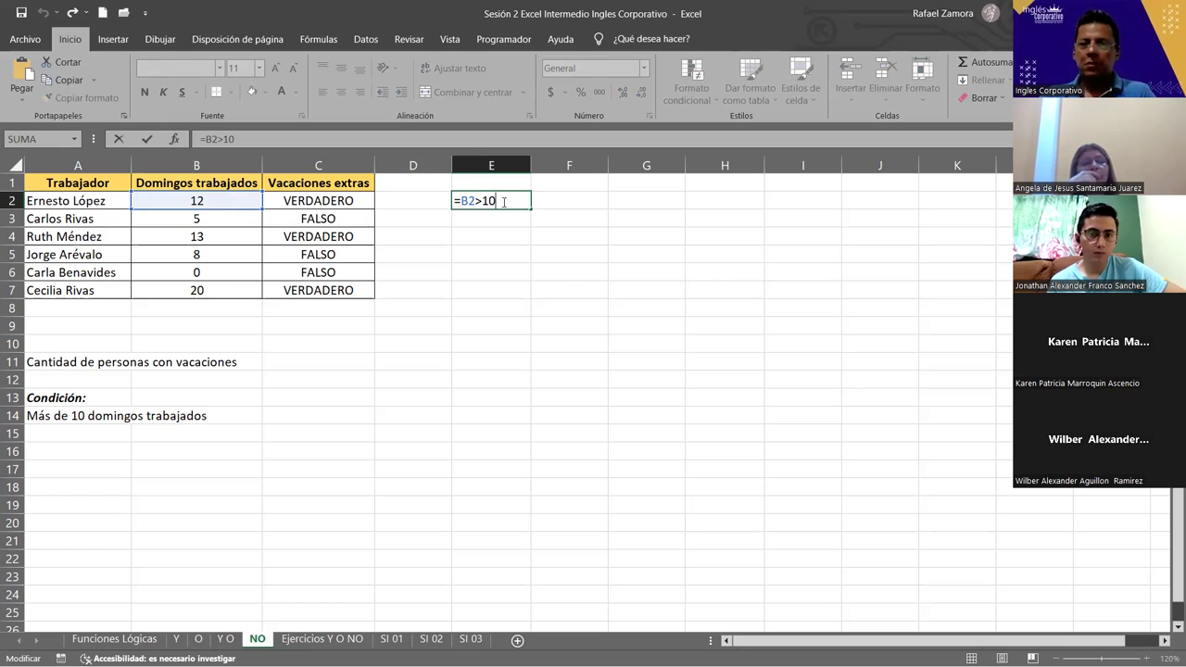
key("Return")
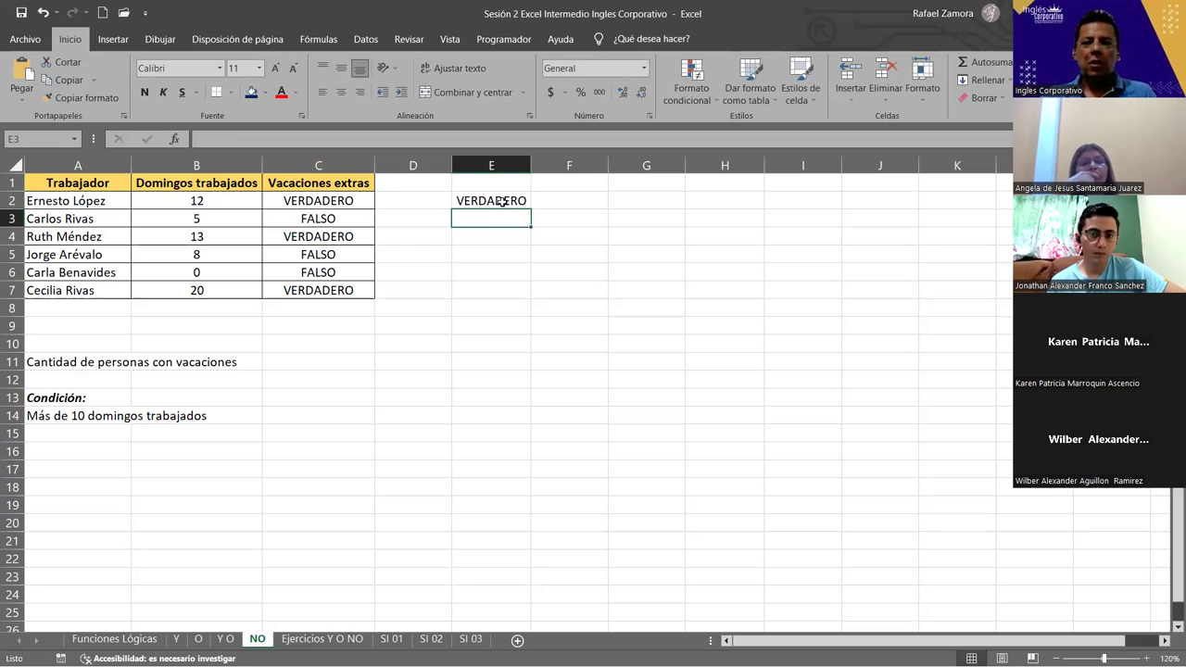
left_click(503, 202)
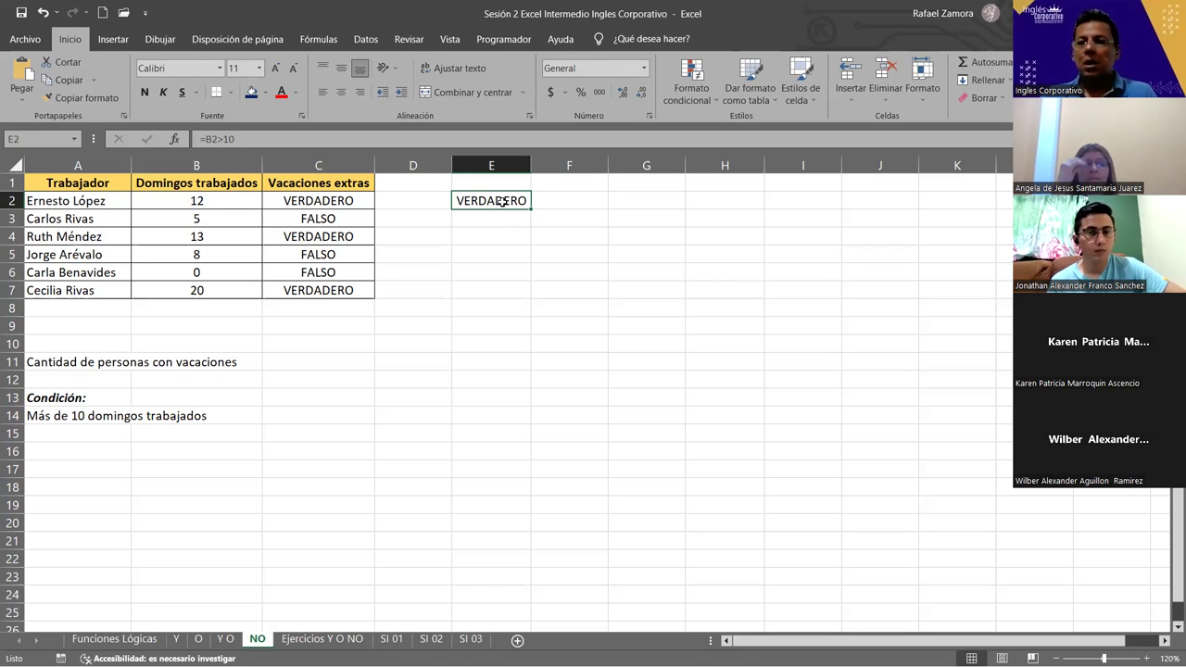
double_click(504, 202)
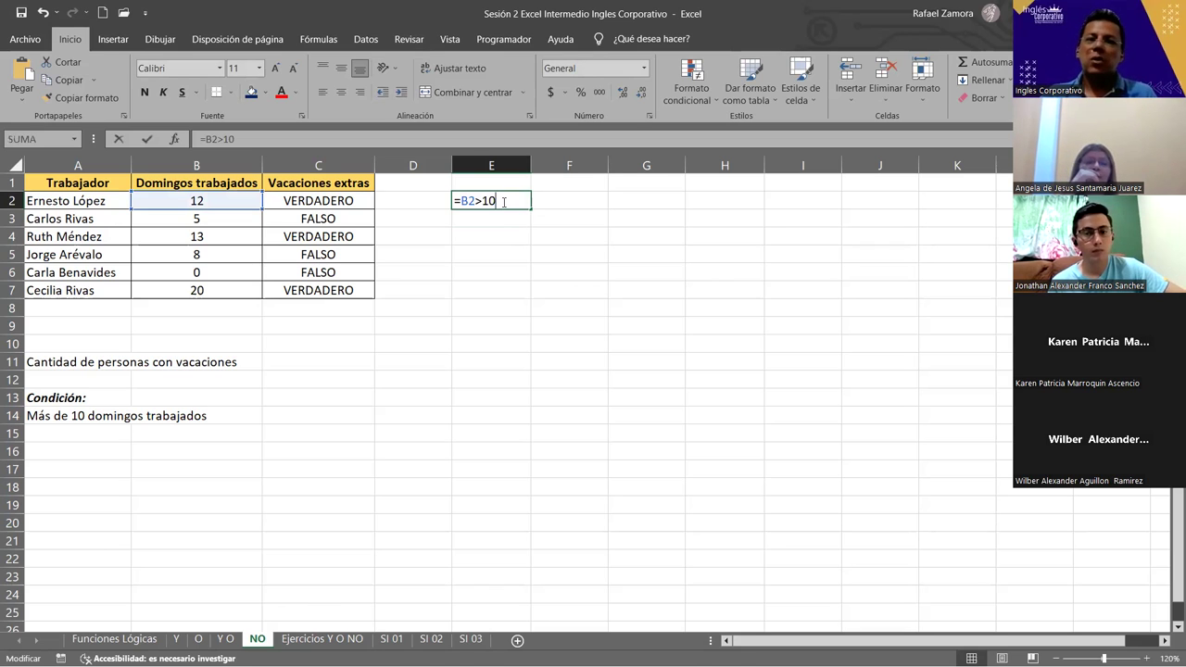
left_click(479, 202)
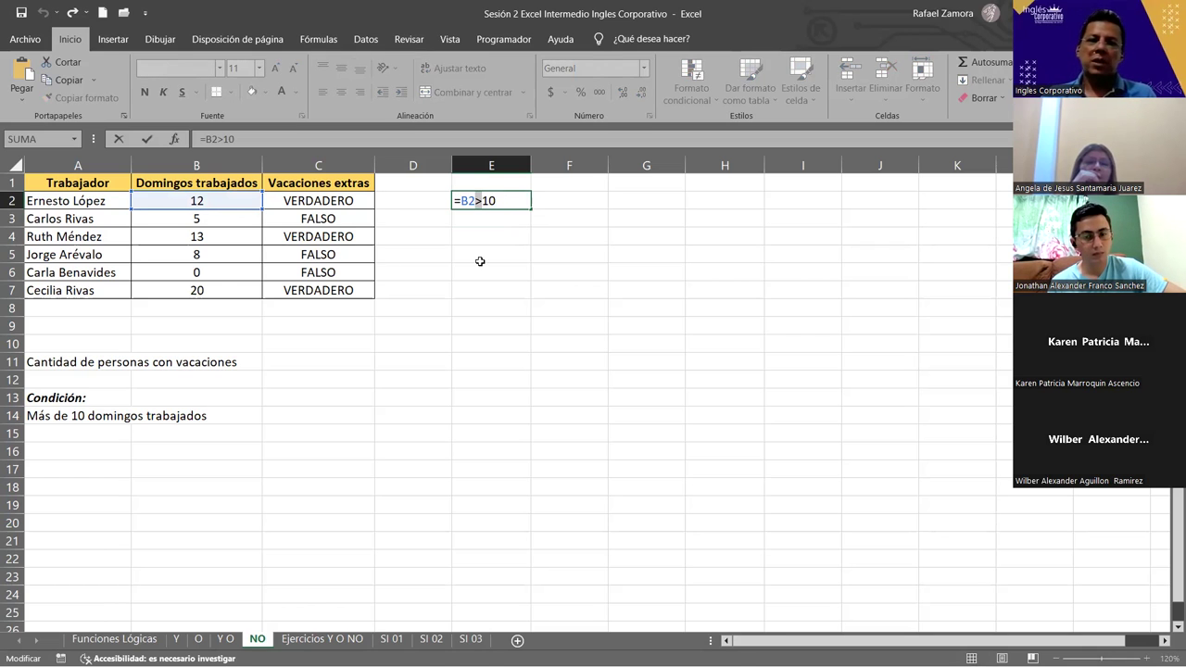
type("<")
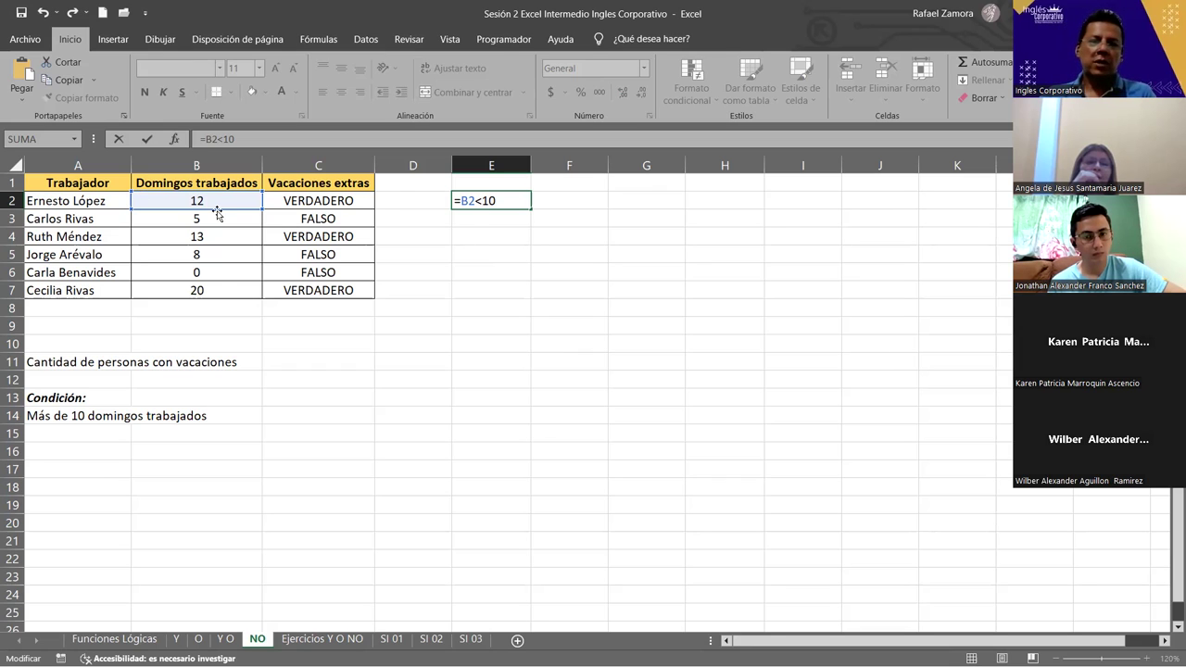
- Wrap E2's comparison in NO to make =NO(B2<10)
key("Return")
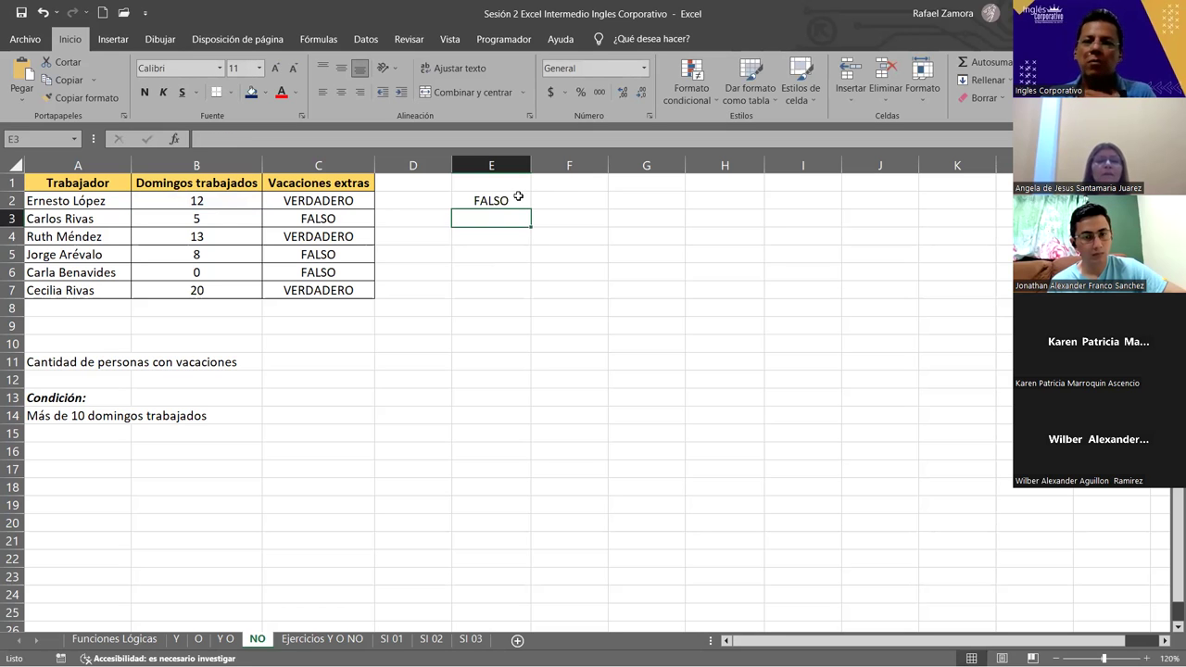
left_click(461, 202)
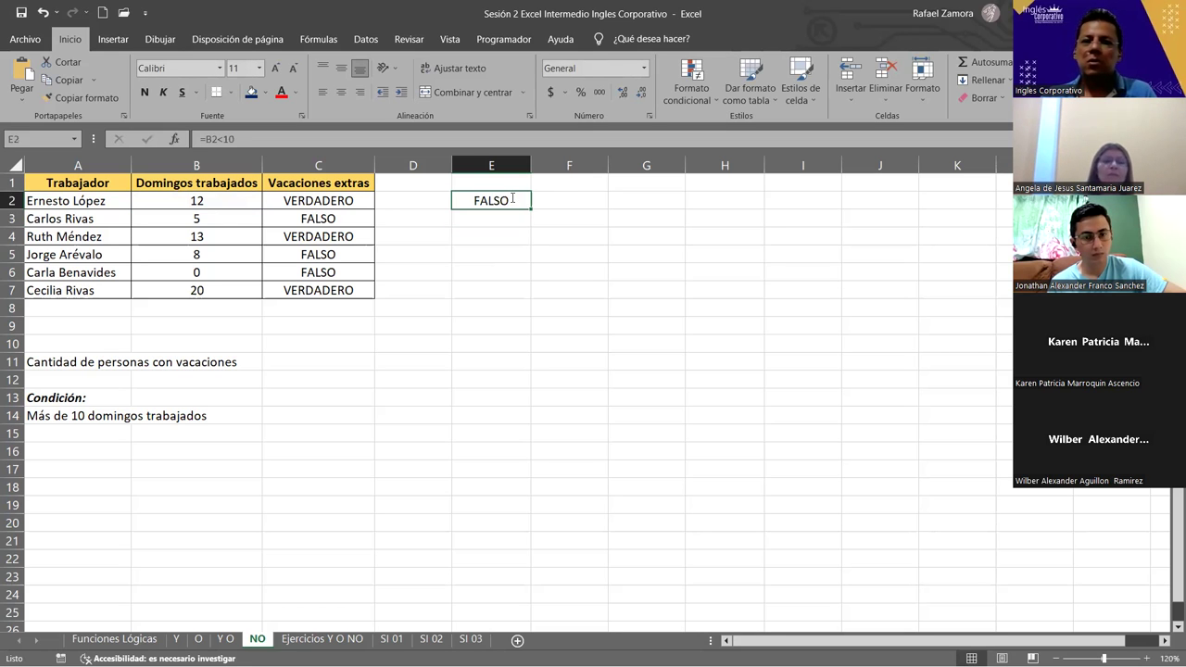
double_click(459, 203)
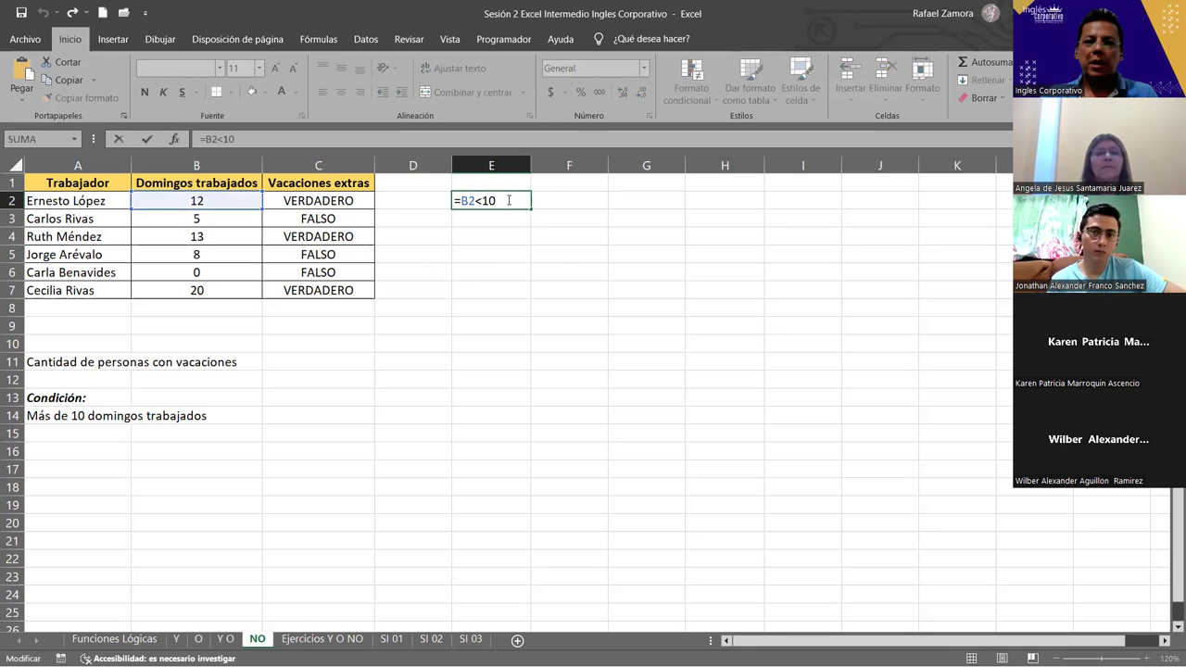
type("NO(")
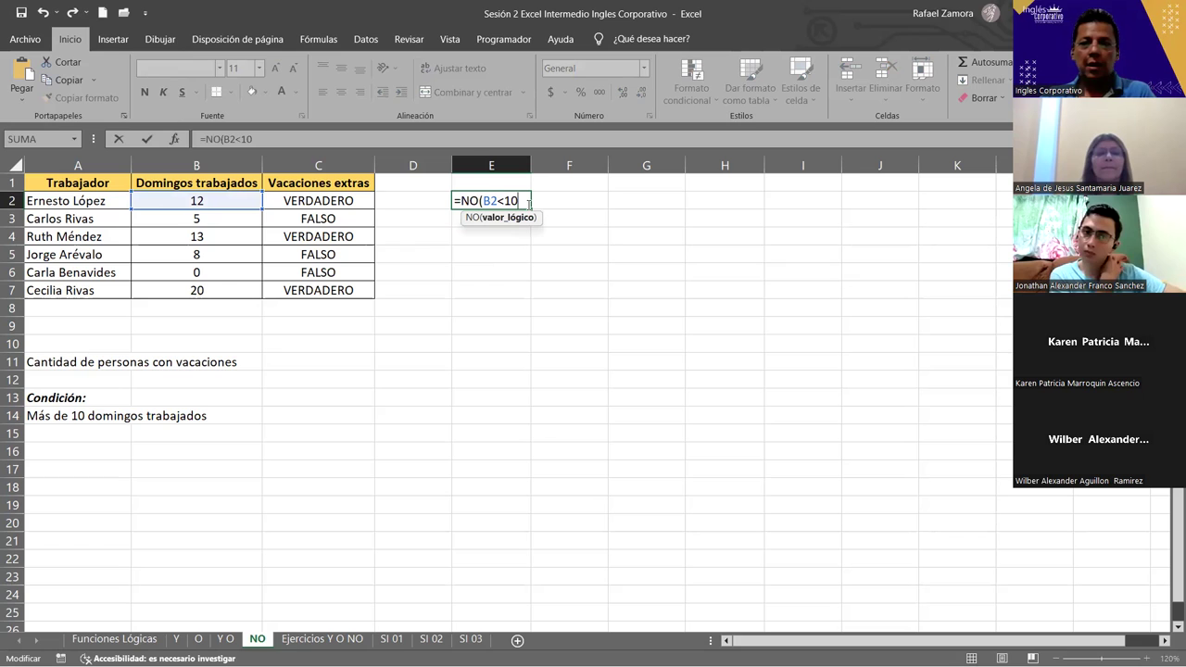
type(")")
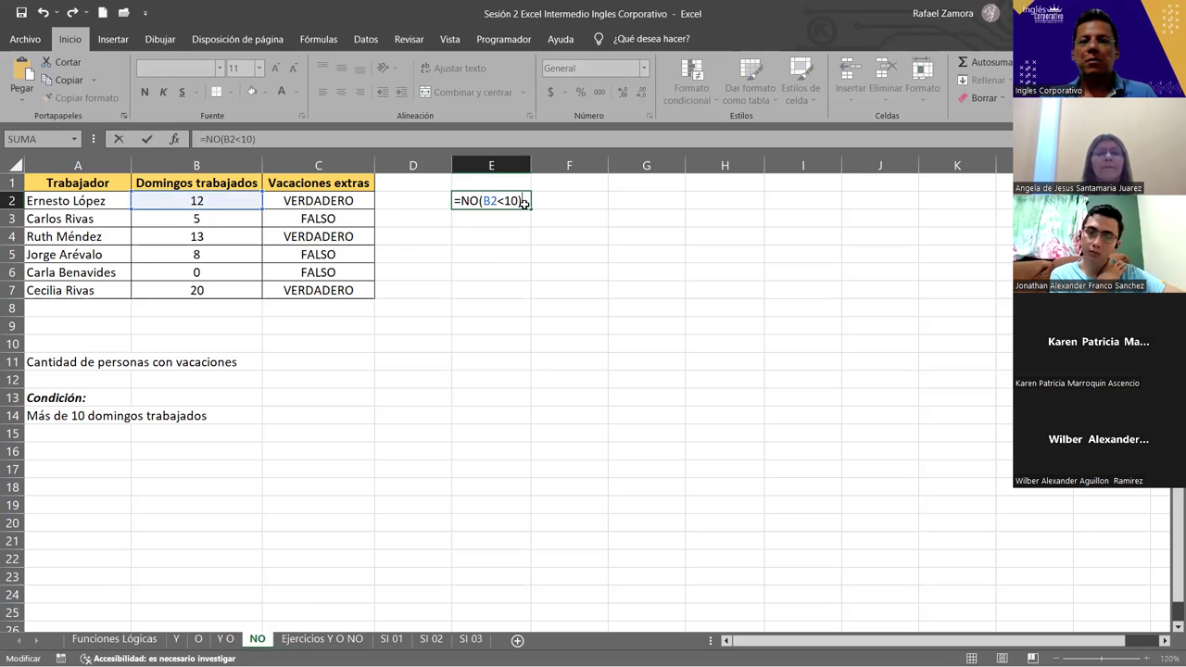
key("ctrl+Return")
- Fill the =NO(B2<10) formula down from E2 through E7
key("shift+Down")
key("shift+Down")
key("shift+Down")
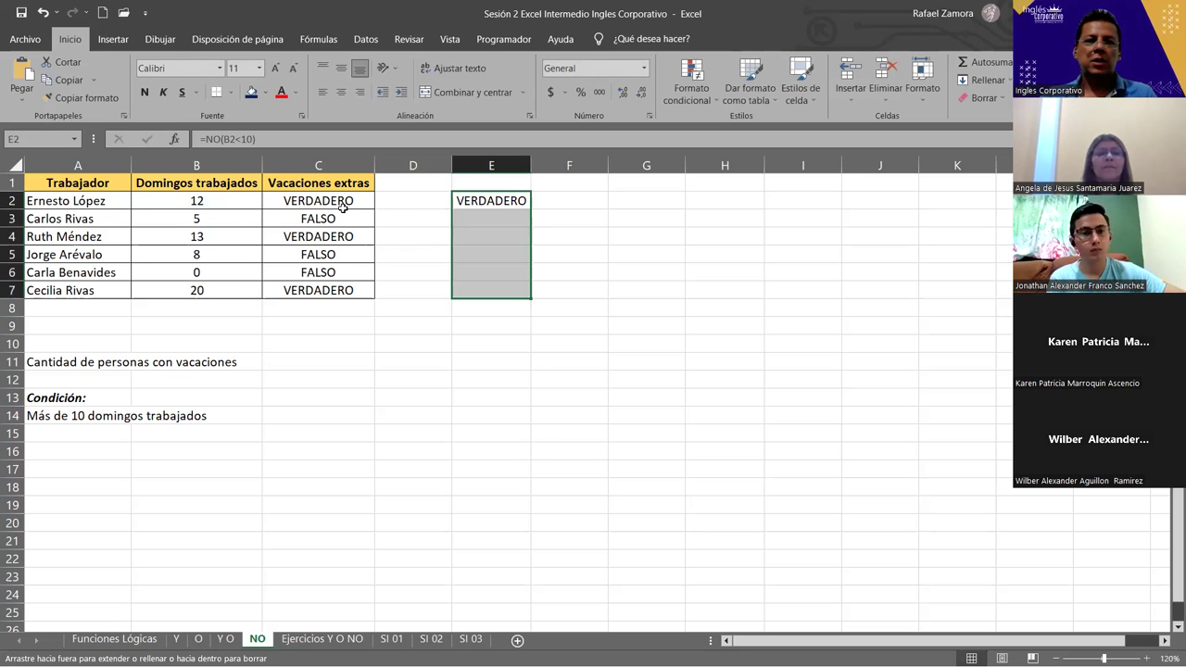
key("ctrl+d")
left_click(345, 223)
key("Down")
key("Down")
key("Down")
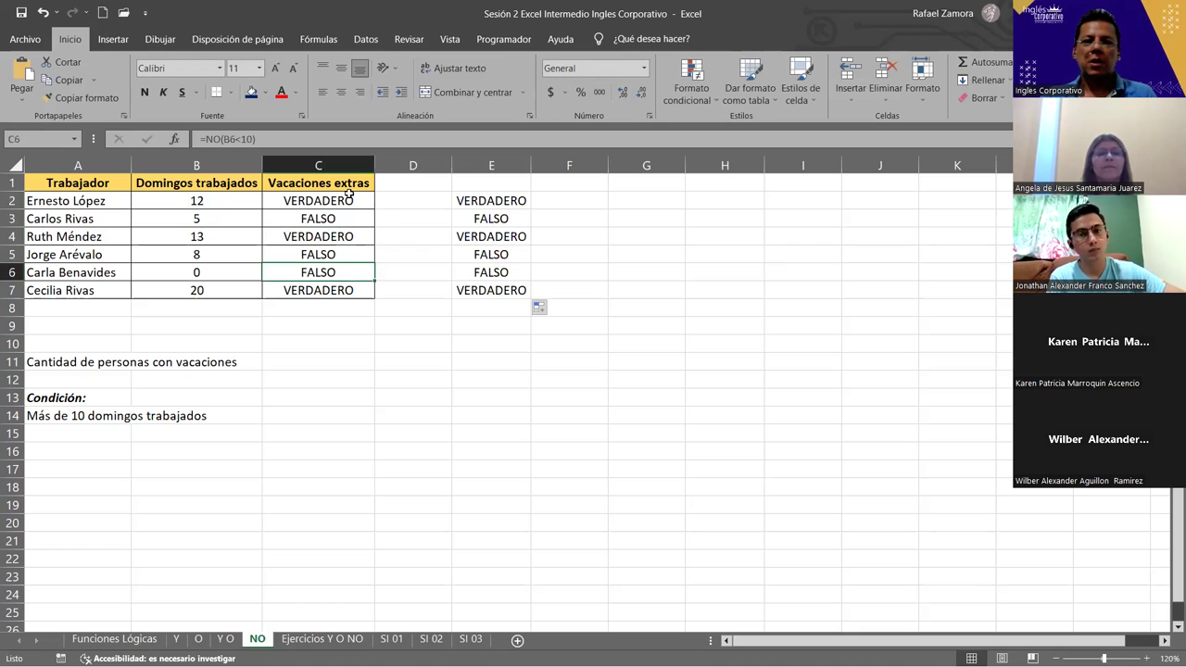
left_click(349, 221)
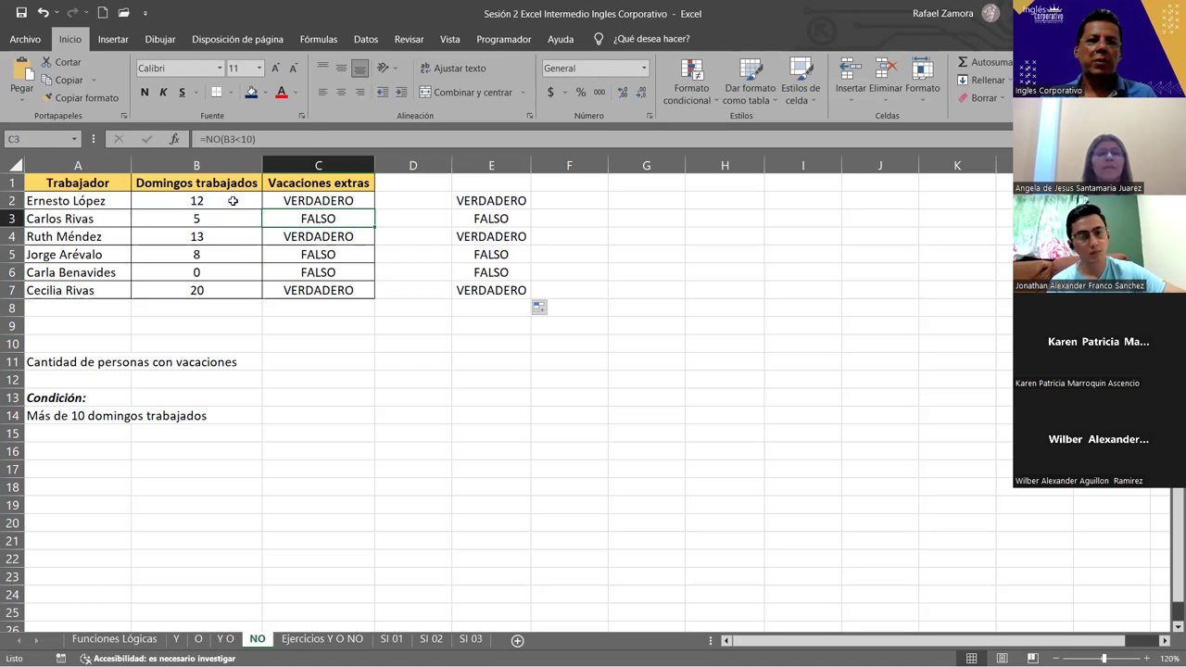
- Check the Domingos trabajados values in column B, then go to the Ejercicios Y O NO sheet
key("Up")
key("Left")
left_click(244, 288)
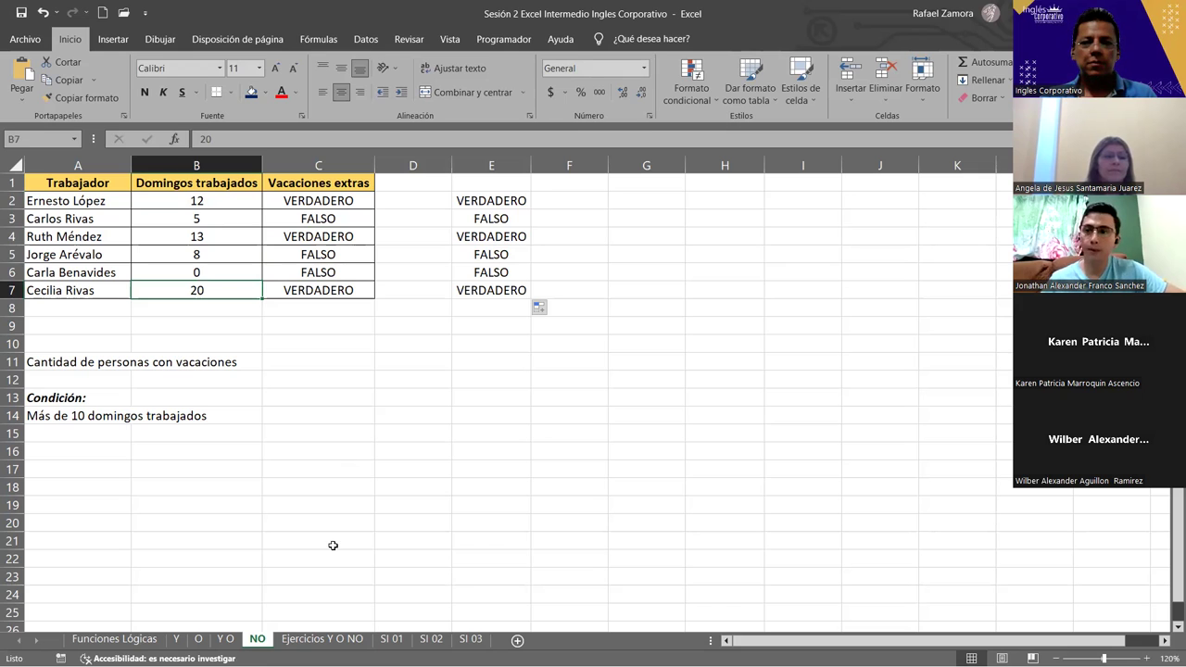
key("ctrl+Page_Down")
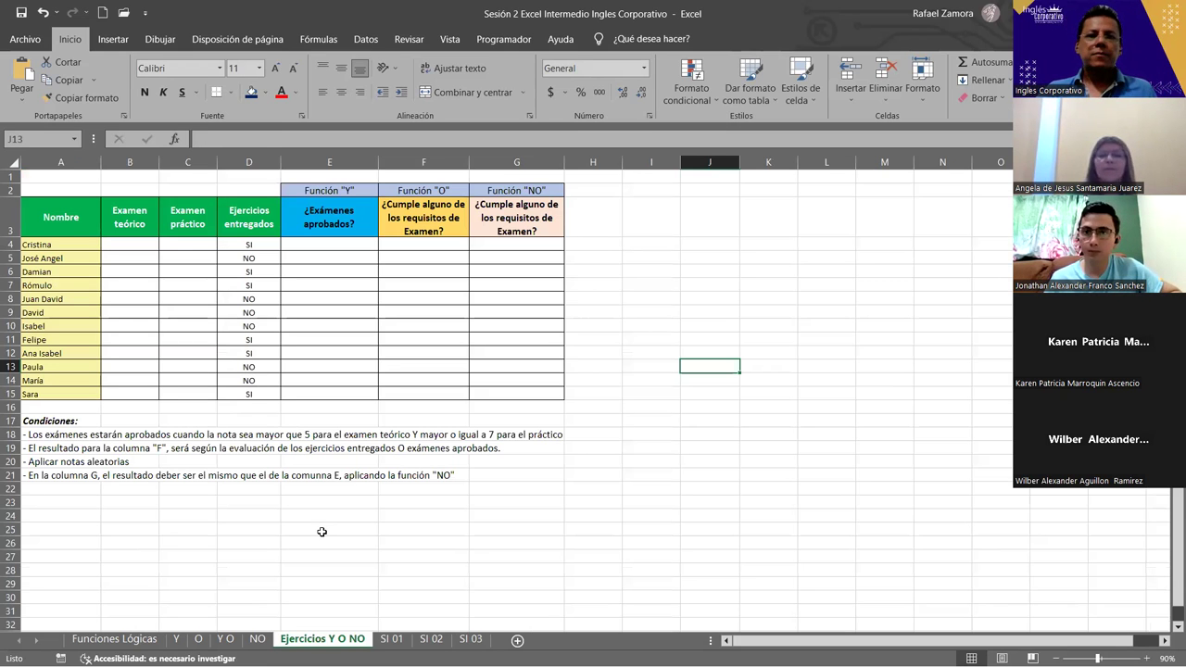
scroll(401, 487, "up", 4, "ctrl")
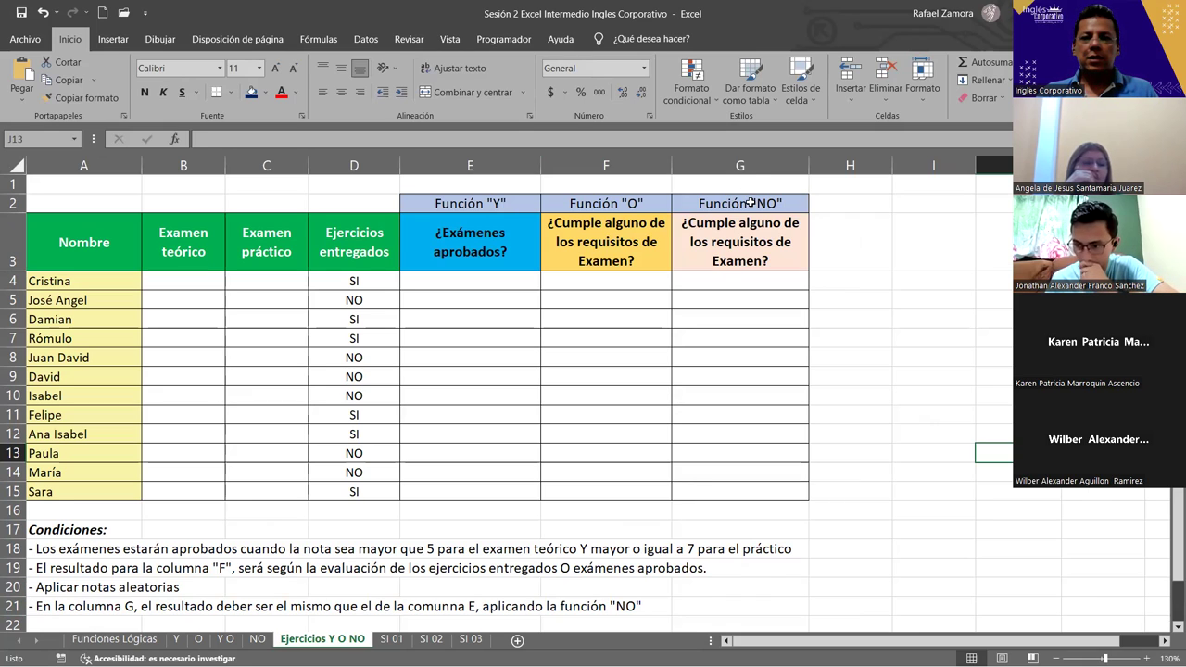
left_click_drag(739, 203, 623, 511)
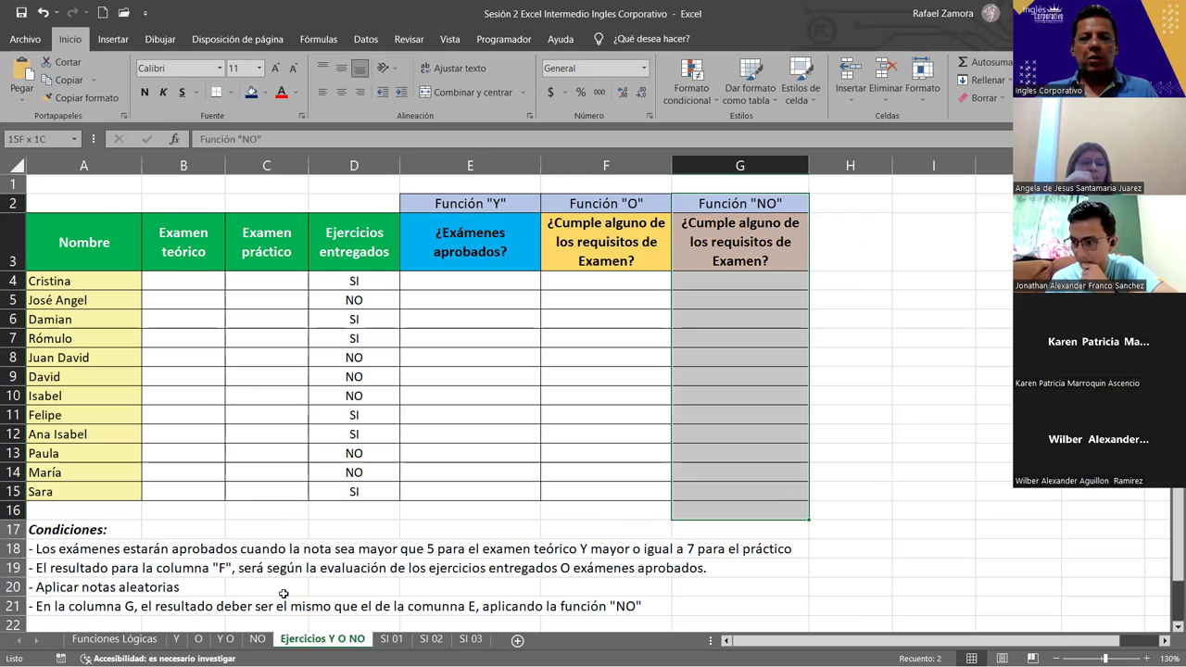
left_click_drag(284, 593, 390, 587)
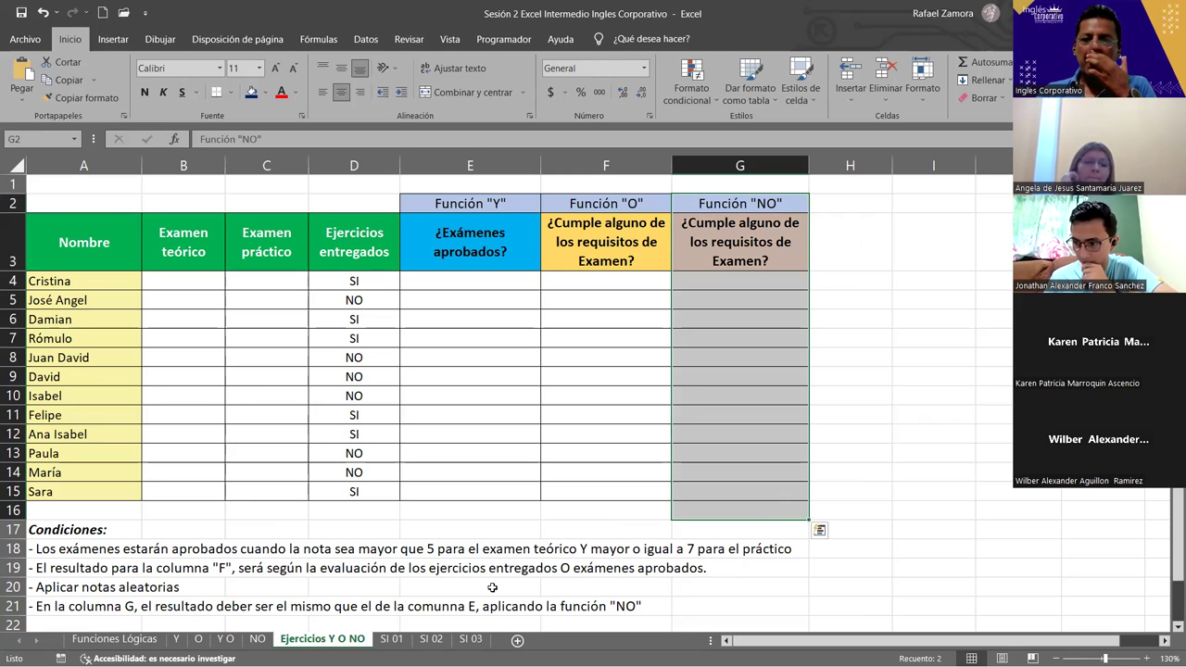
left_click(492, 398)
left_click(493, 206)
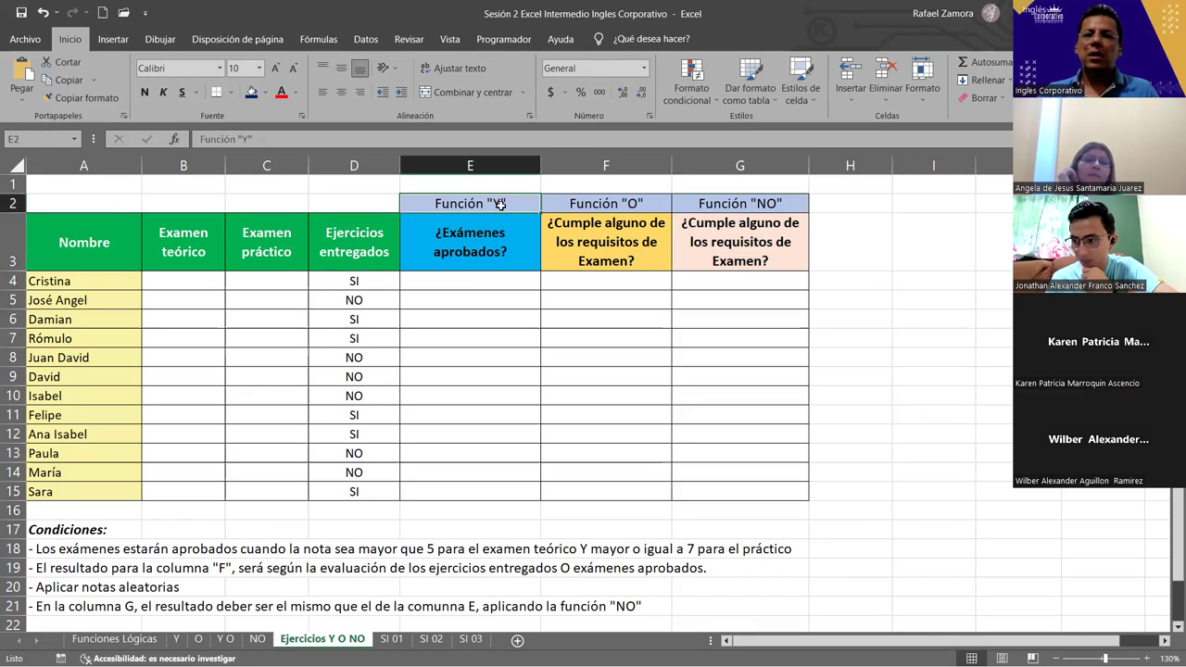
left_click(606, 203)
left_click(762, 201)
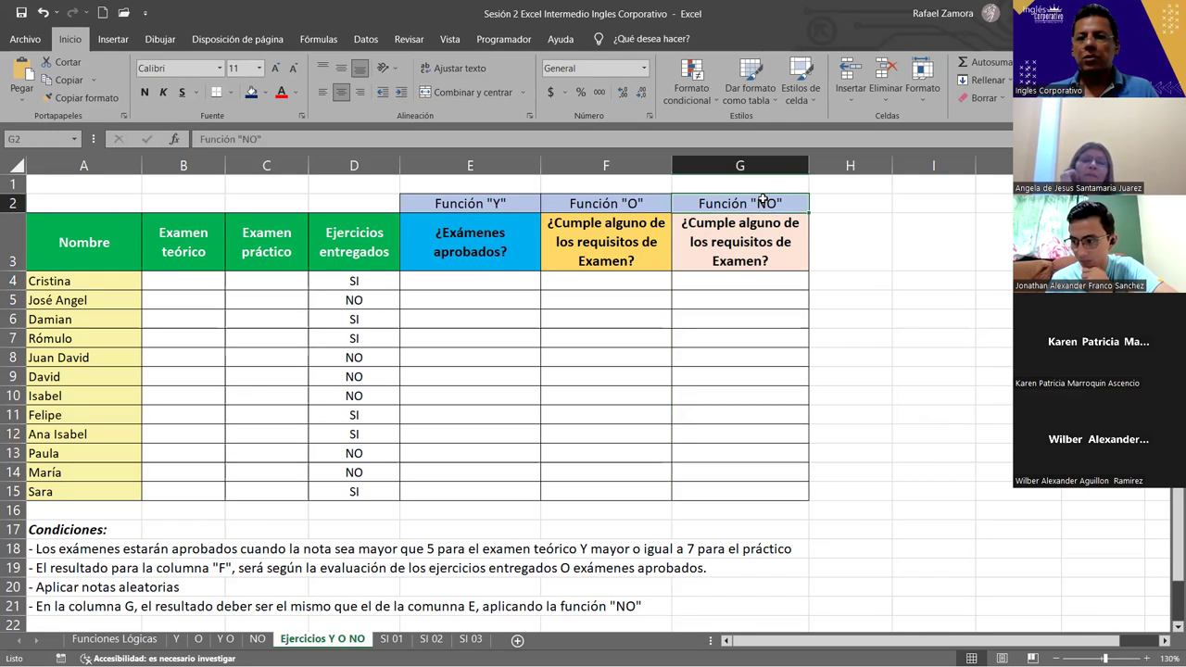
left_click(207, 275)
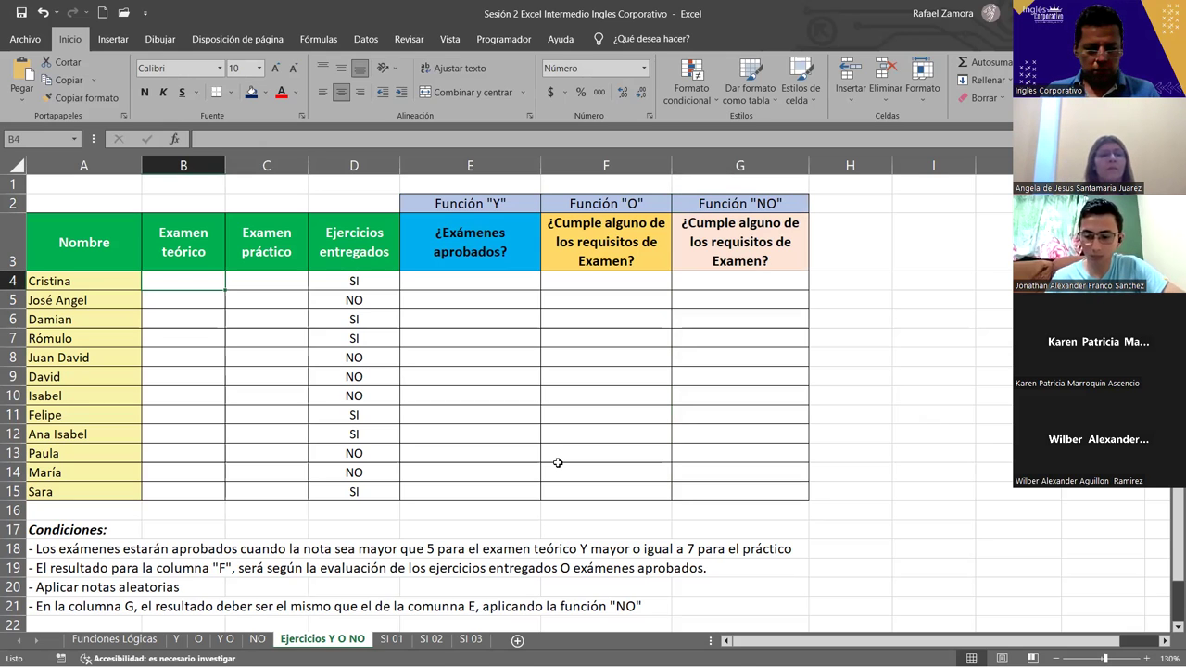
- Enter =ALEATORIO.ENTRE(4,10) in B4 and fill it across to C and down to row 15
type("=")
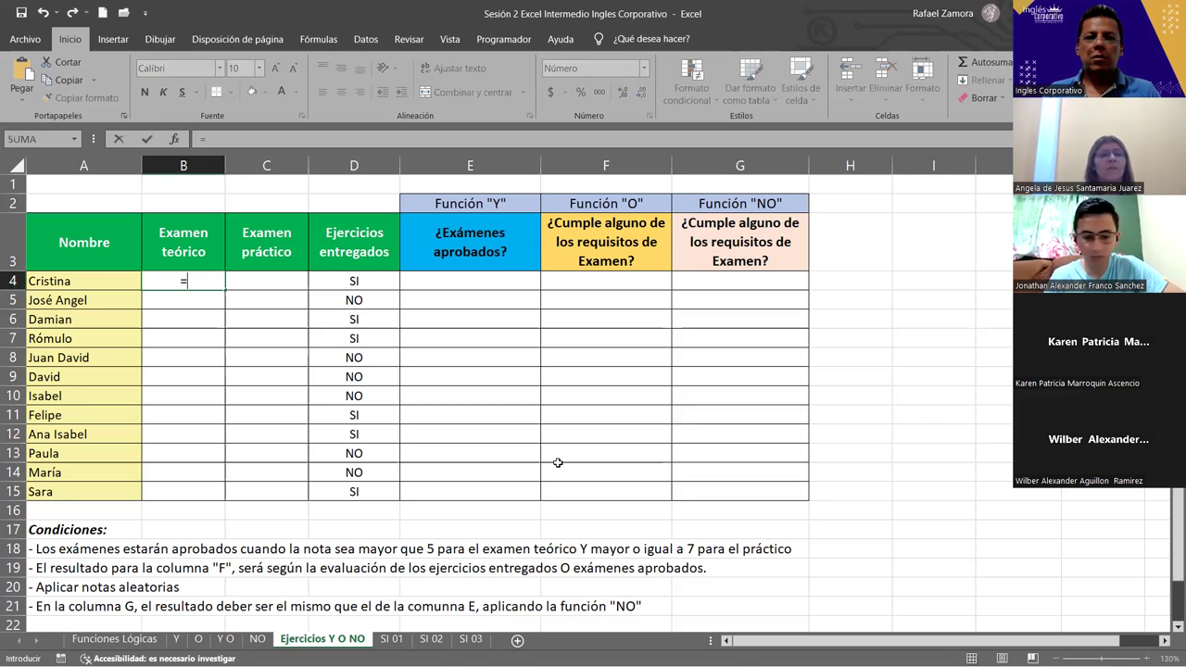
type("ALEATORIO.ENTRE(")
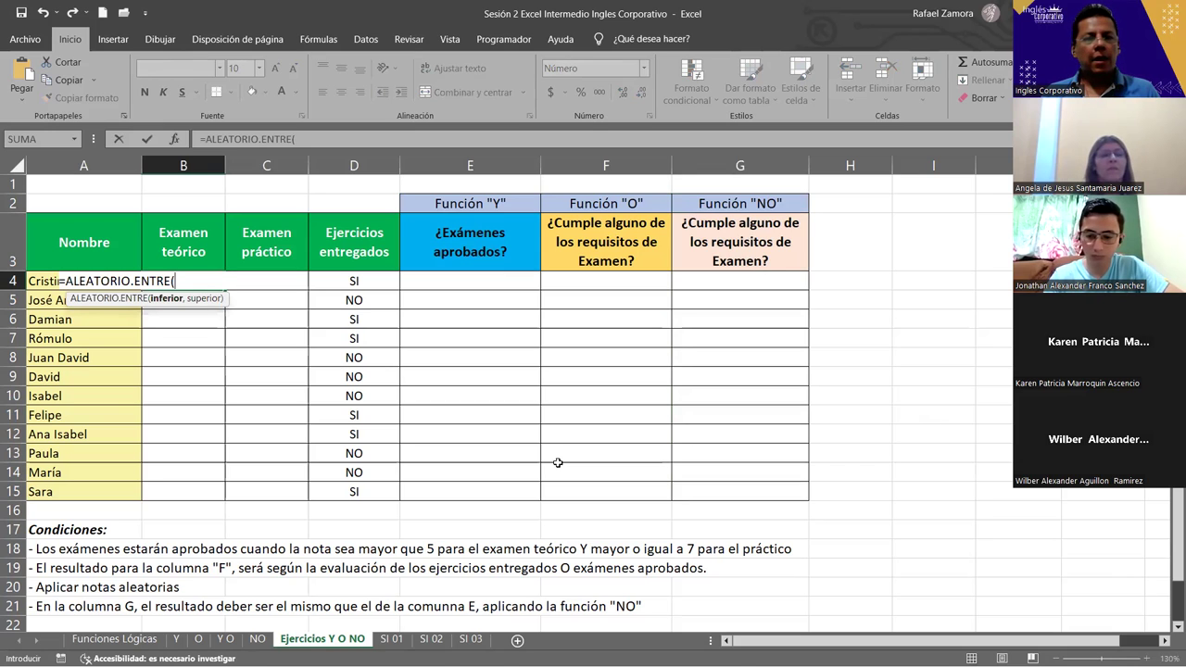
type("4,10")
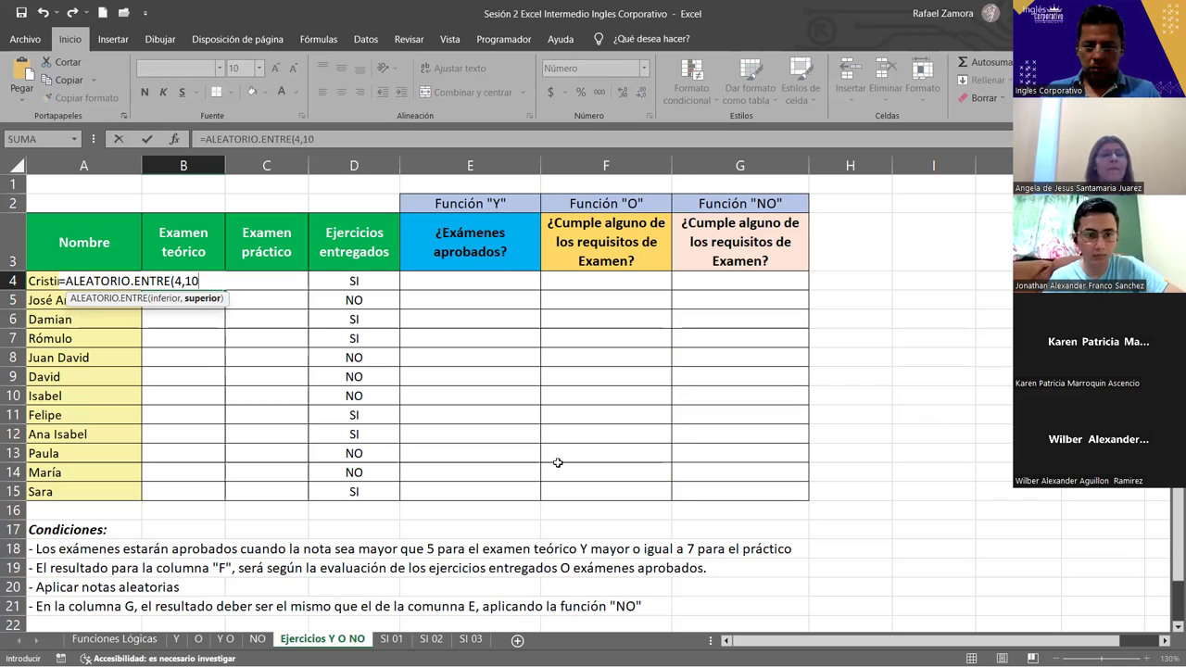
type(")")
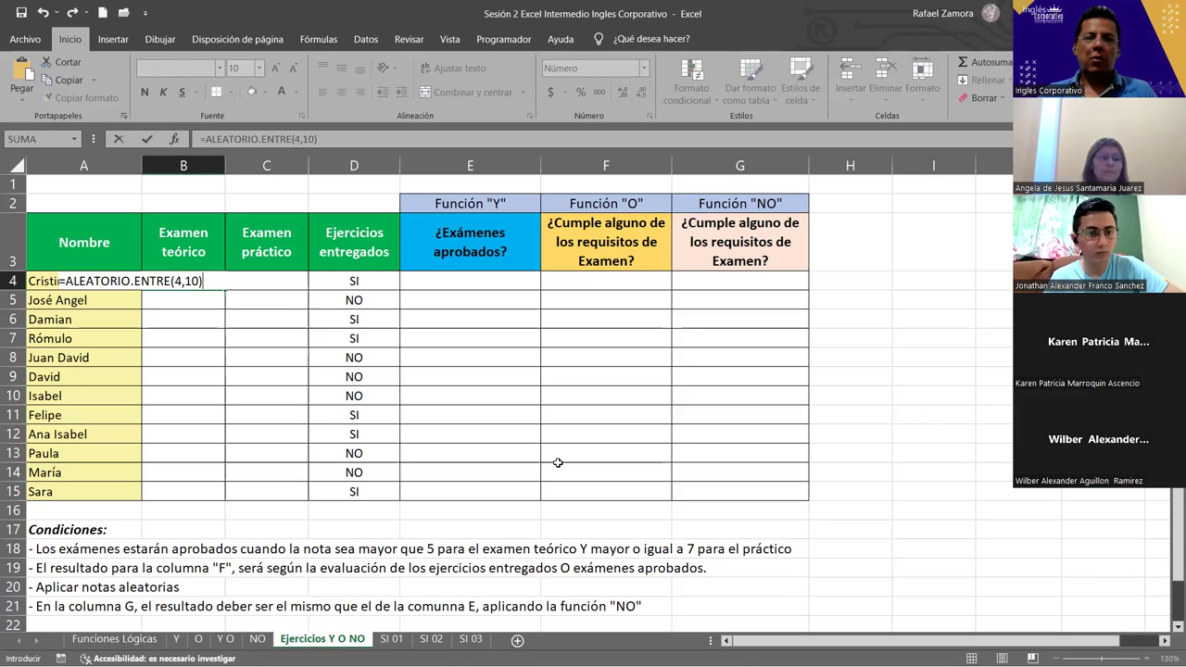
key("Return")
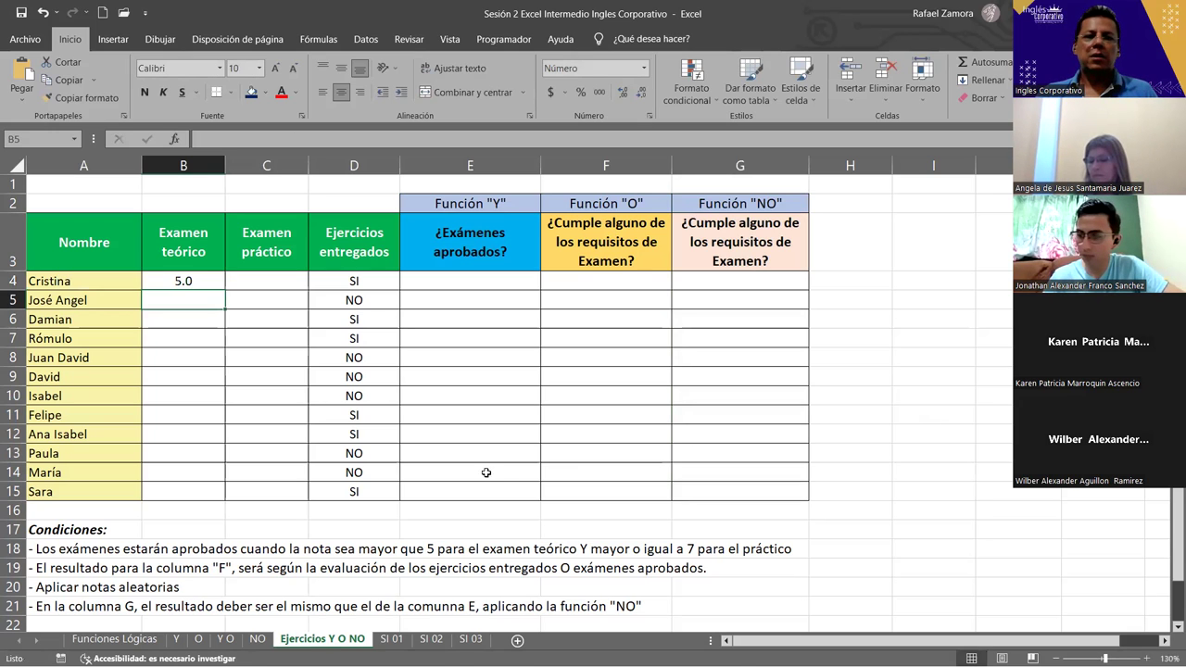
left_click(221, 286)
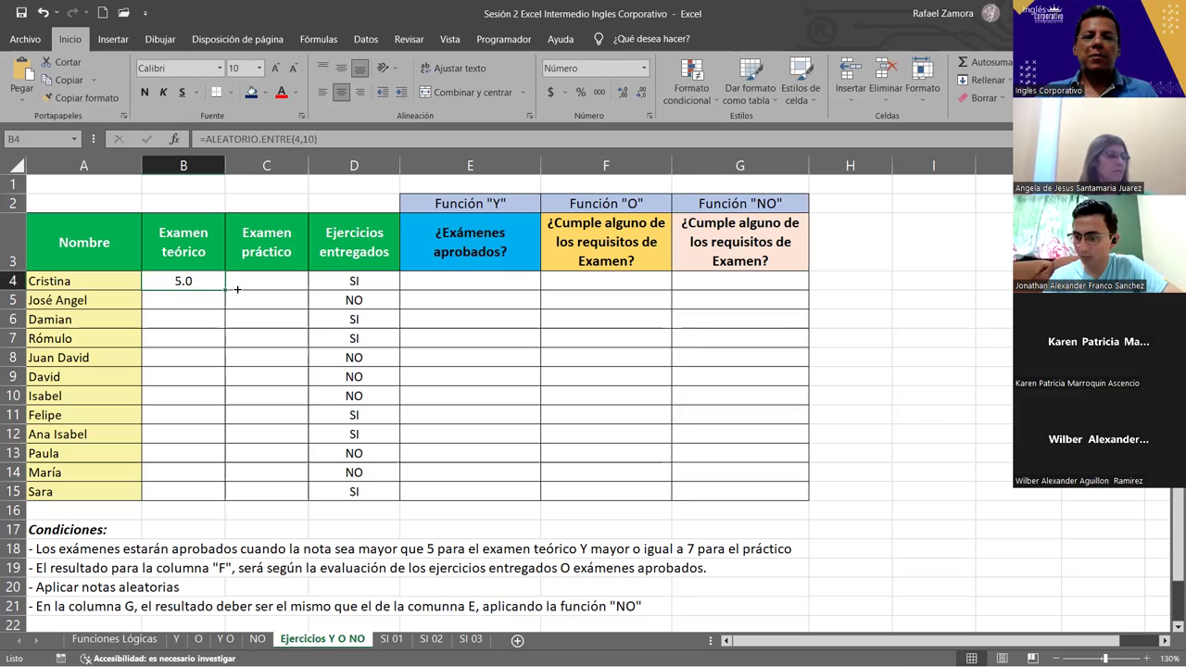
mouse_move(237, 289)
left_mouse_down()
mouse_move(312, 290)
mouse_move(299, 492)
left_mouse_up()
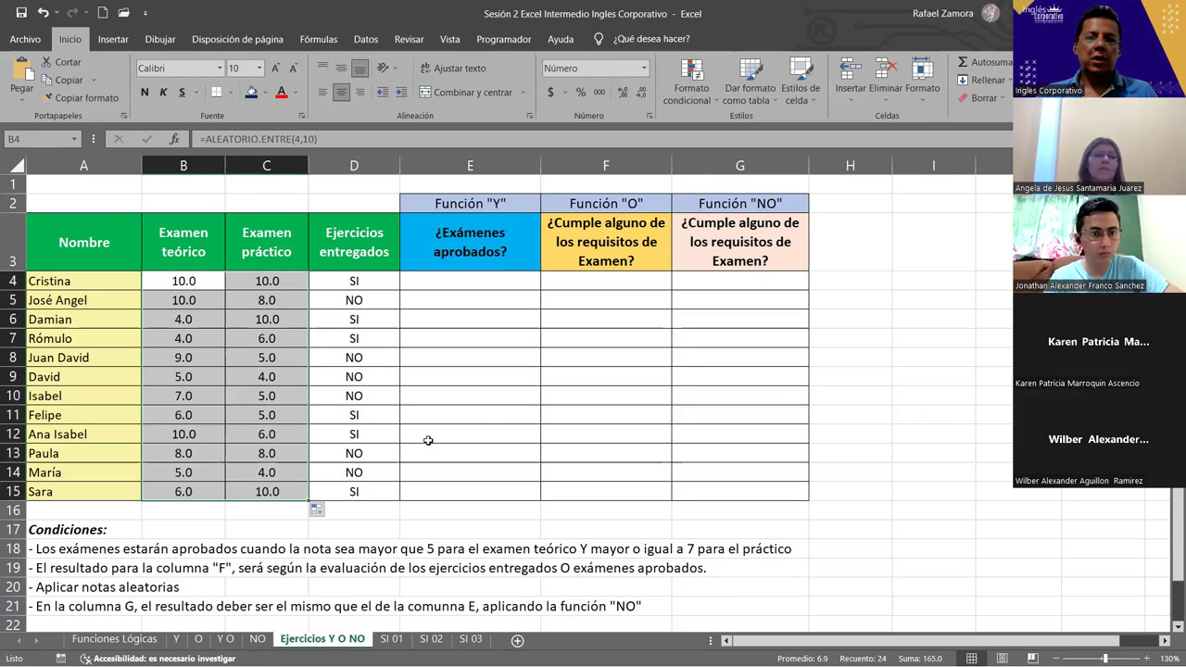
- Recommit B4's formula to regenerate the random exam grades
left_click(490, 428)
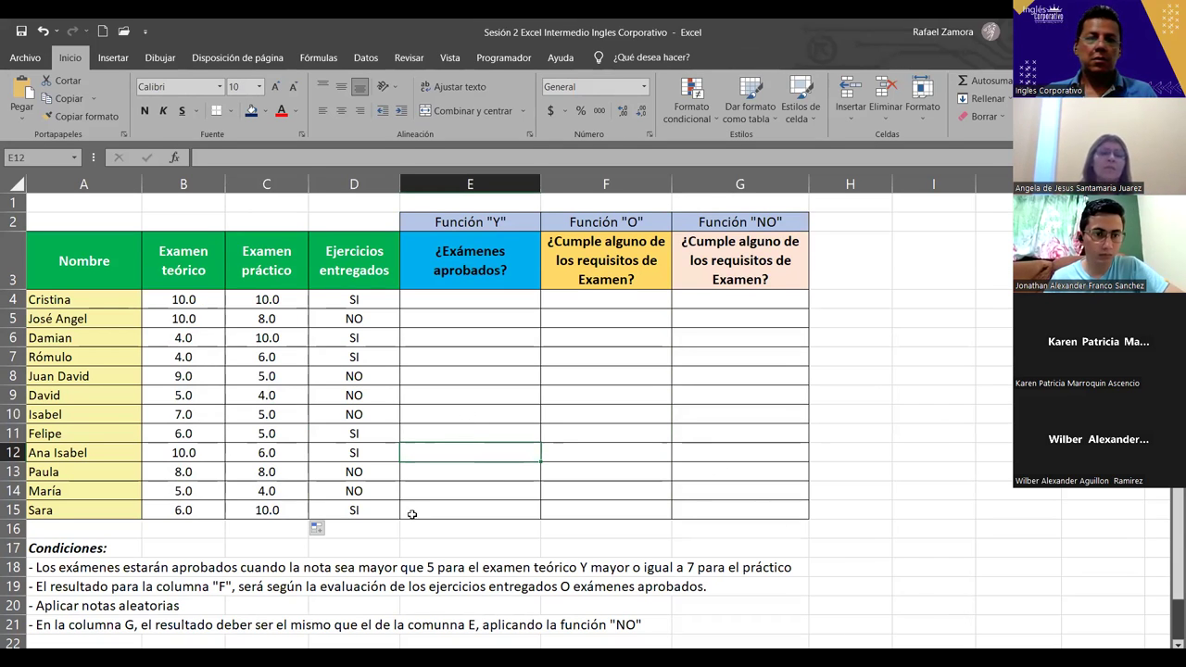
left_click(318, 416)
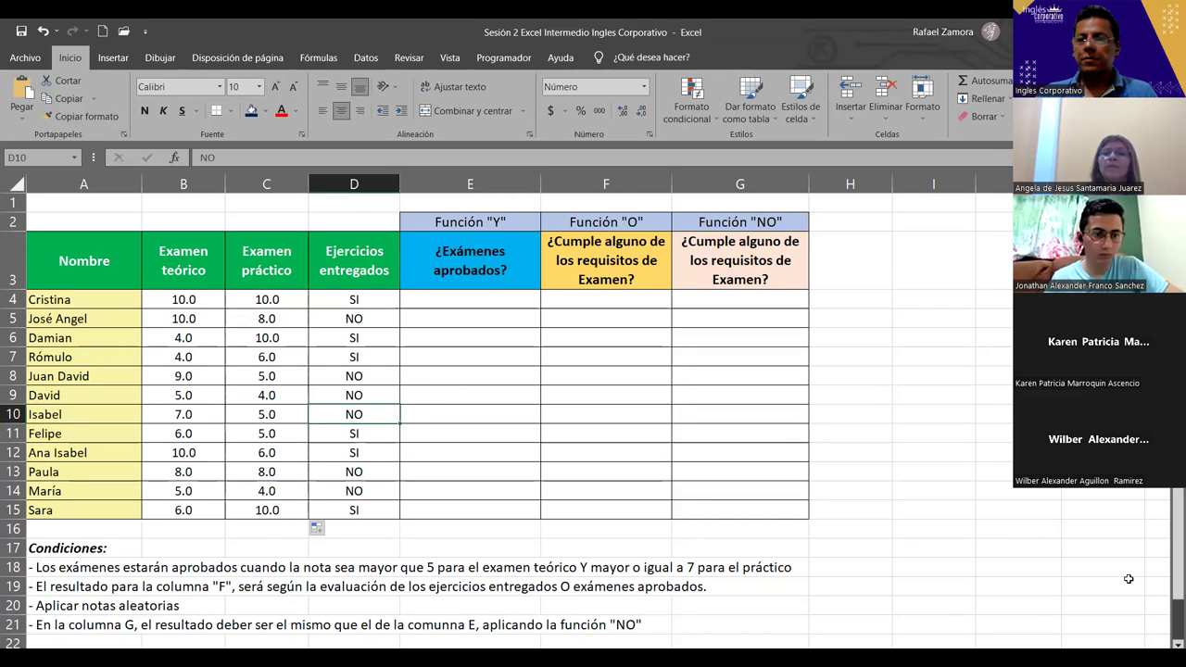
left_click(998, 575)
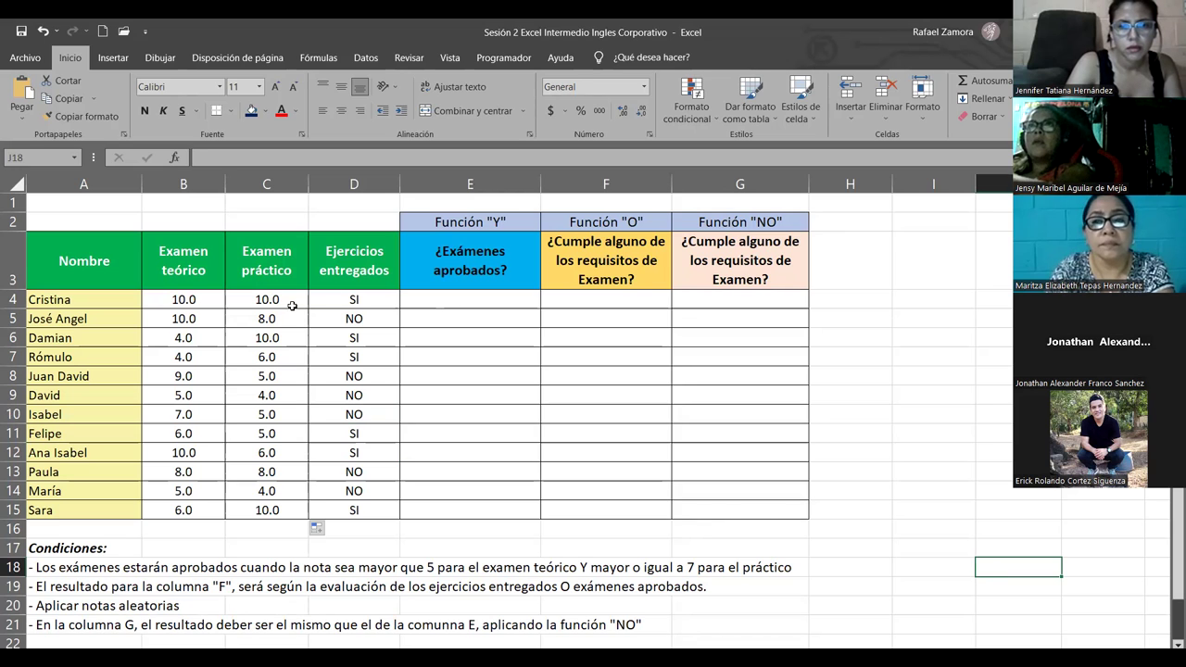
left_click(204, 301)
double_click(204, 301)
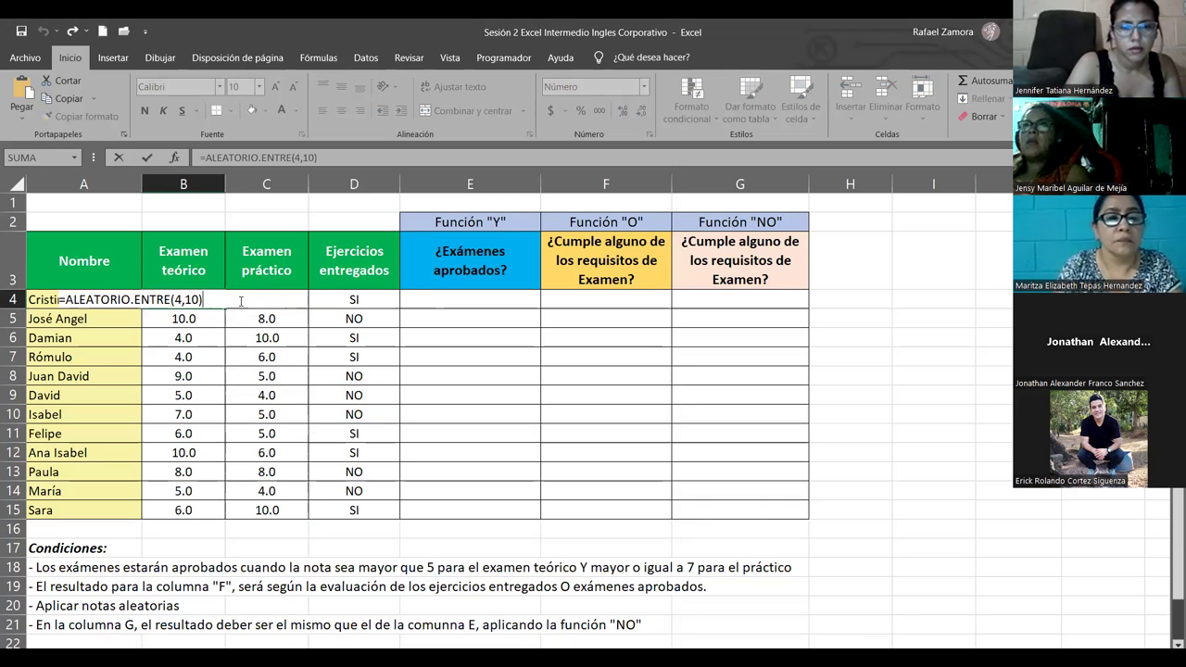
key("ctrl+Return")
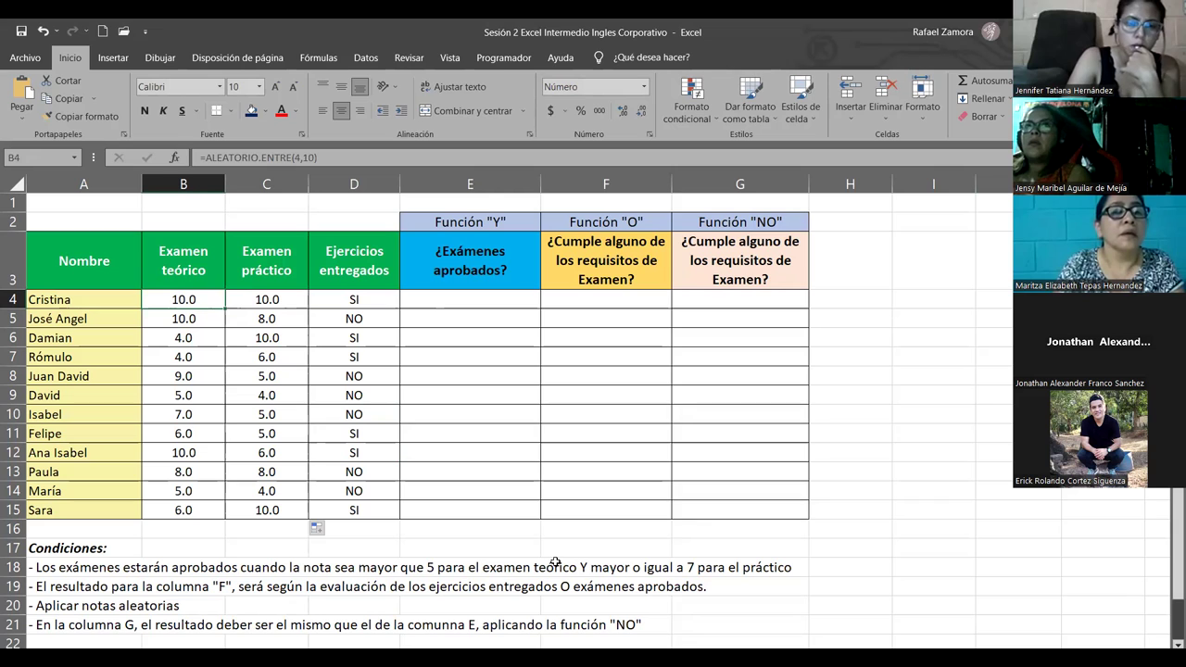
- Read the first condition sentence in row 18 and select cell E4
left_click(467, 470)
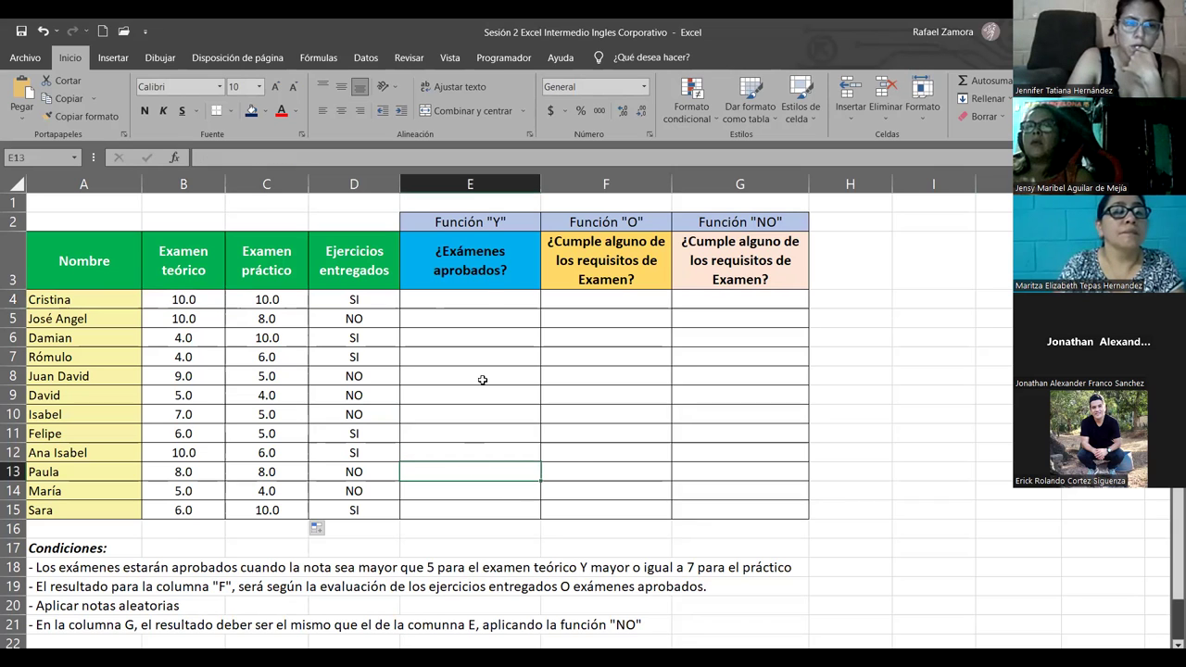
left_click(481, 313)
left_click(466, 297)
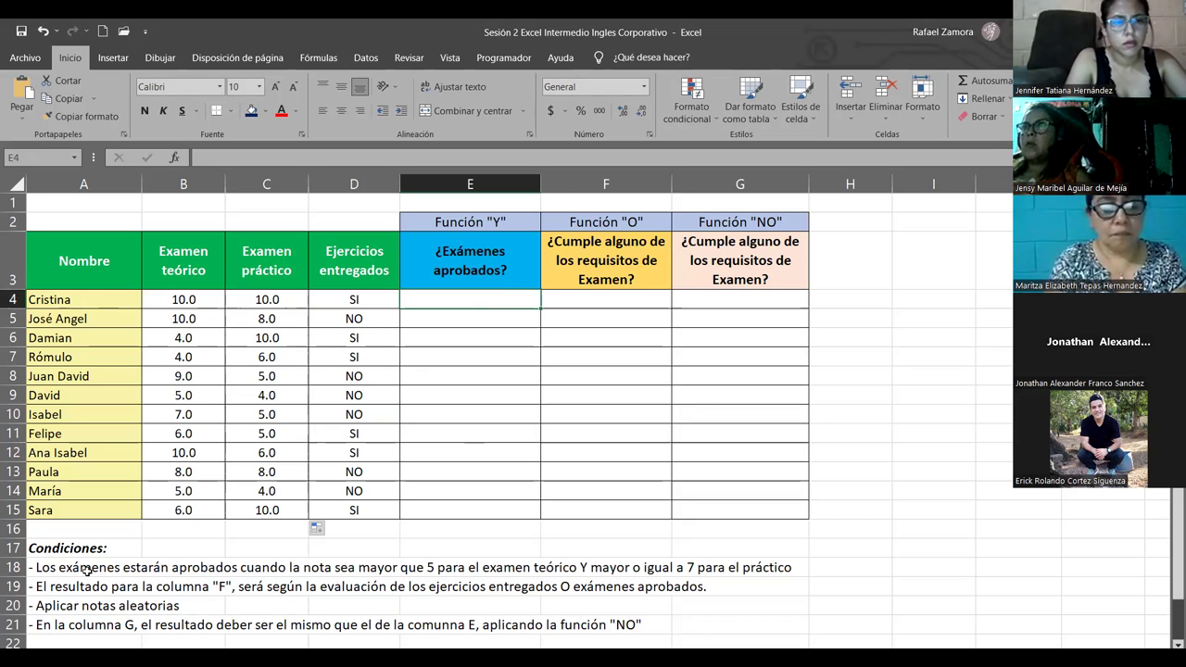
left_click_drag(56, 569, 760, 567)
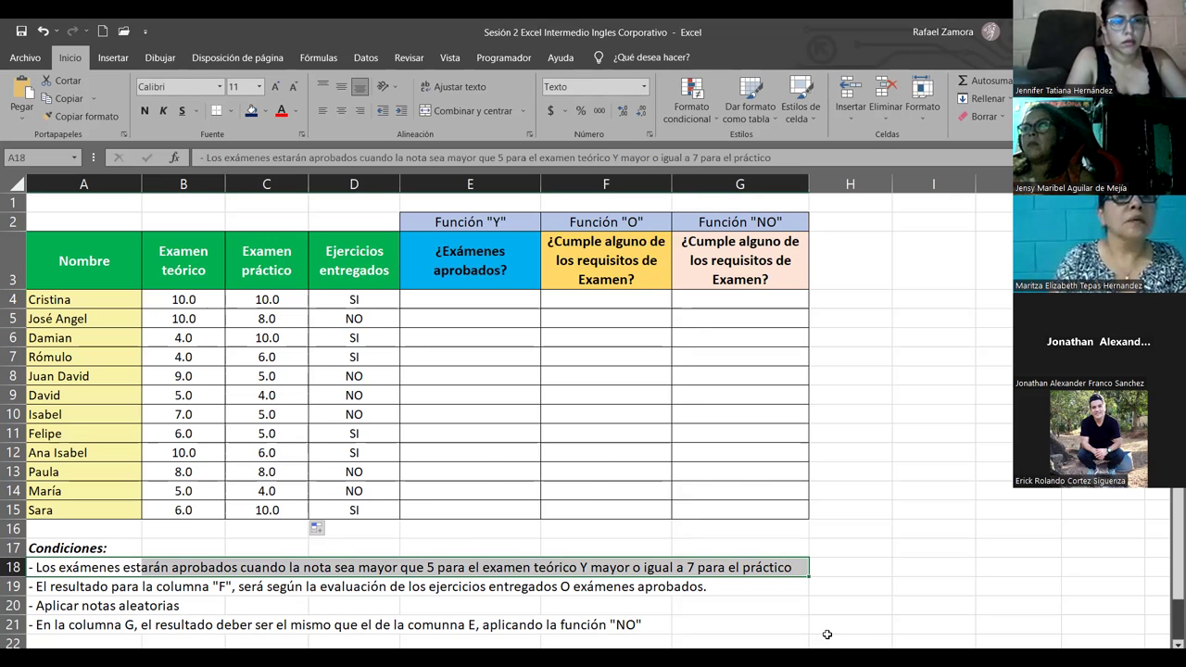
left_click(486, 294)
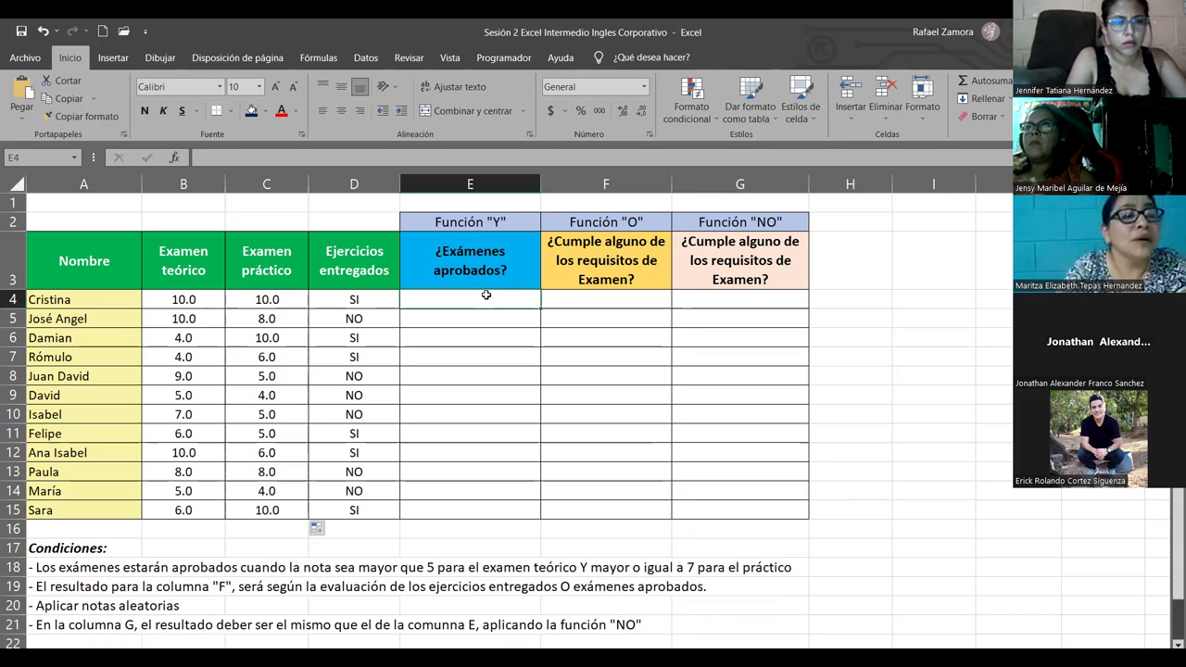
- Begin the formula =Y(B4>5,C4 in E4 for the first student's exam grades
type("=")
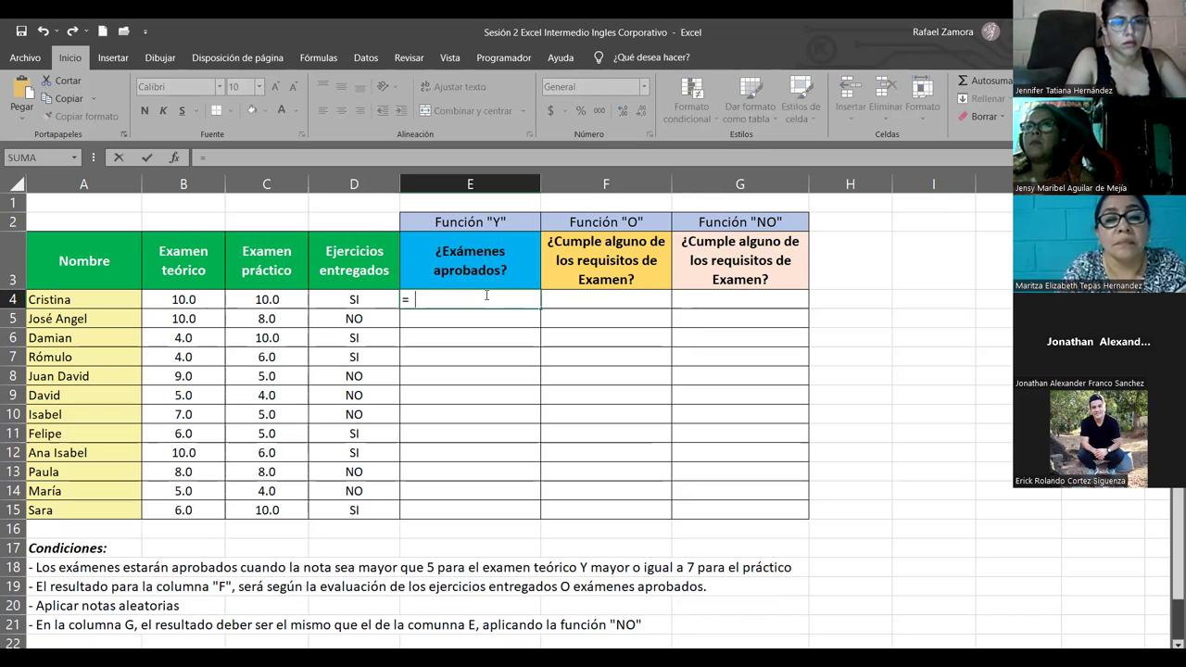
type("y")
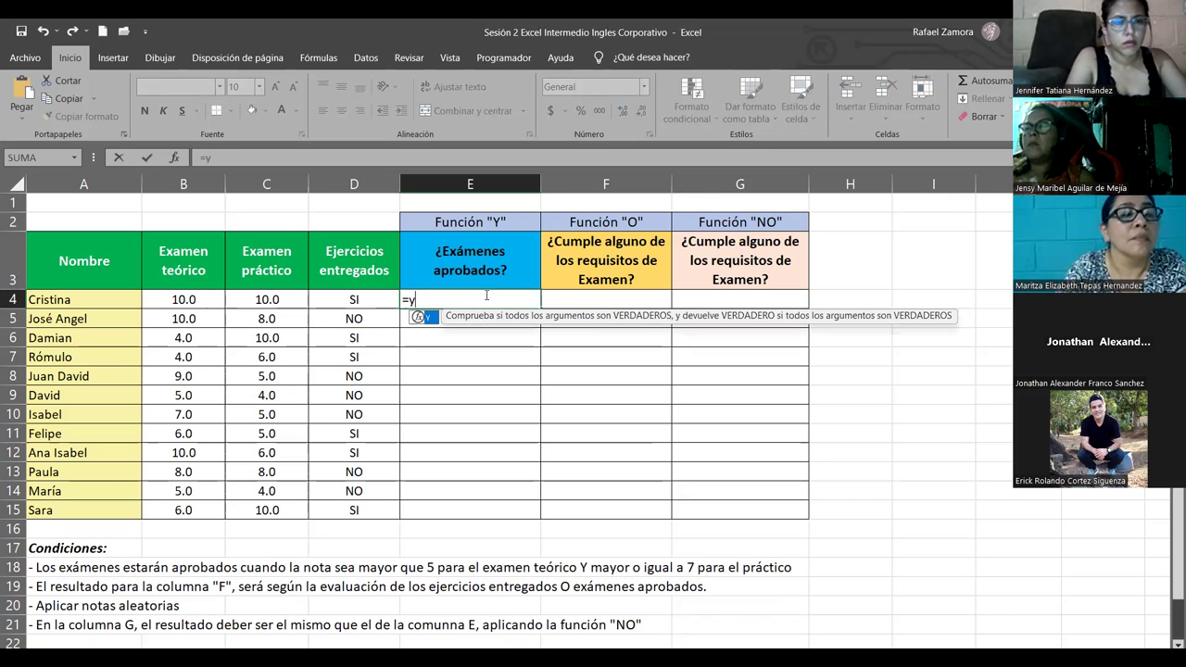
key("Tab")
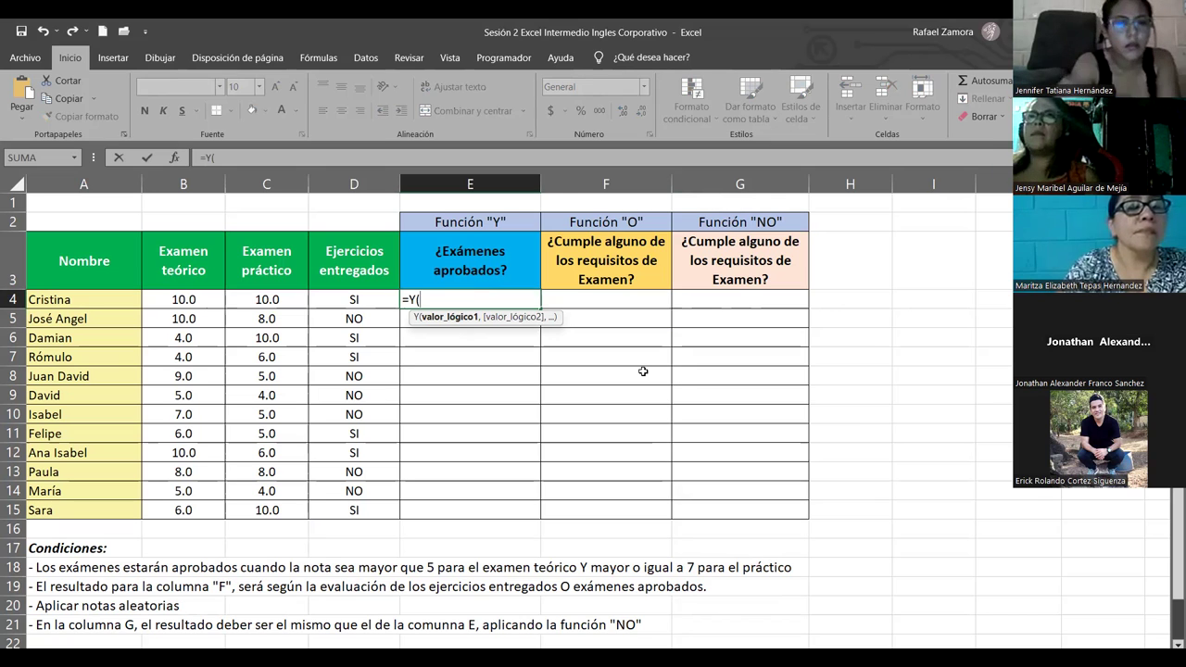
left_click(184, 298)
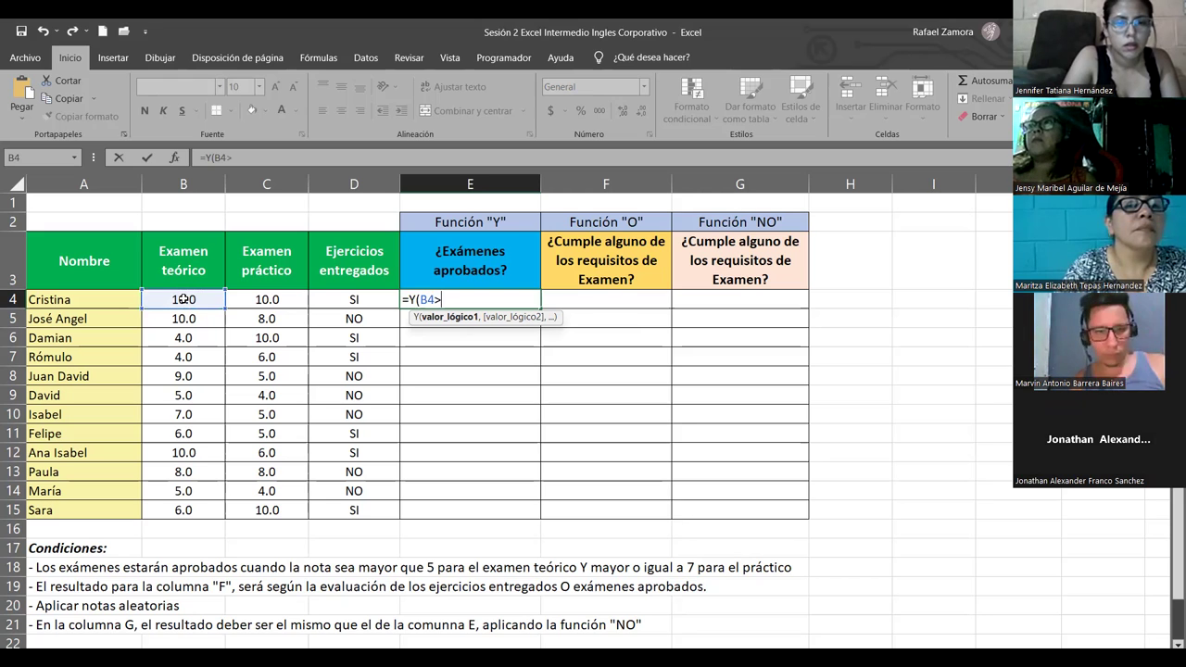
type(">5")
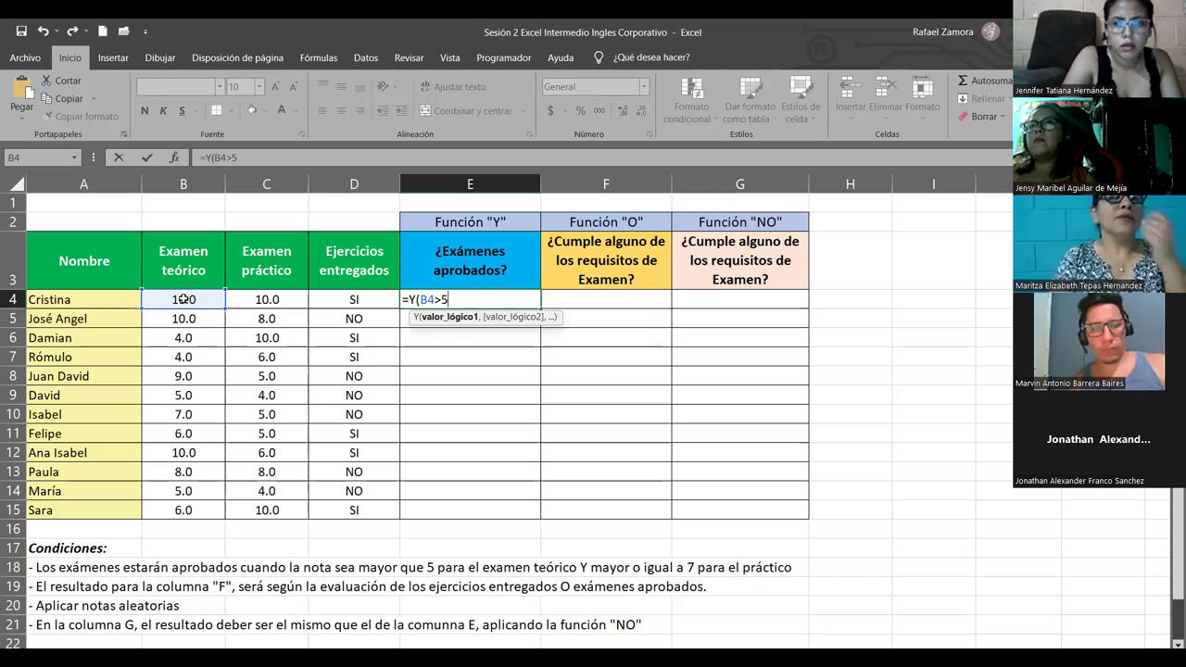
type(",")
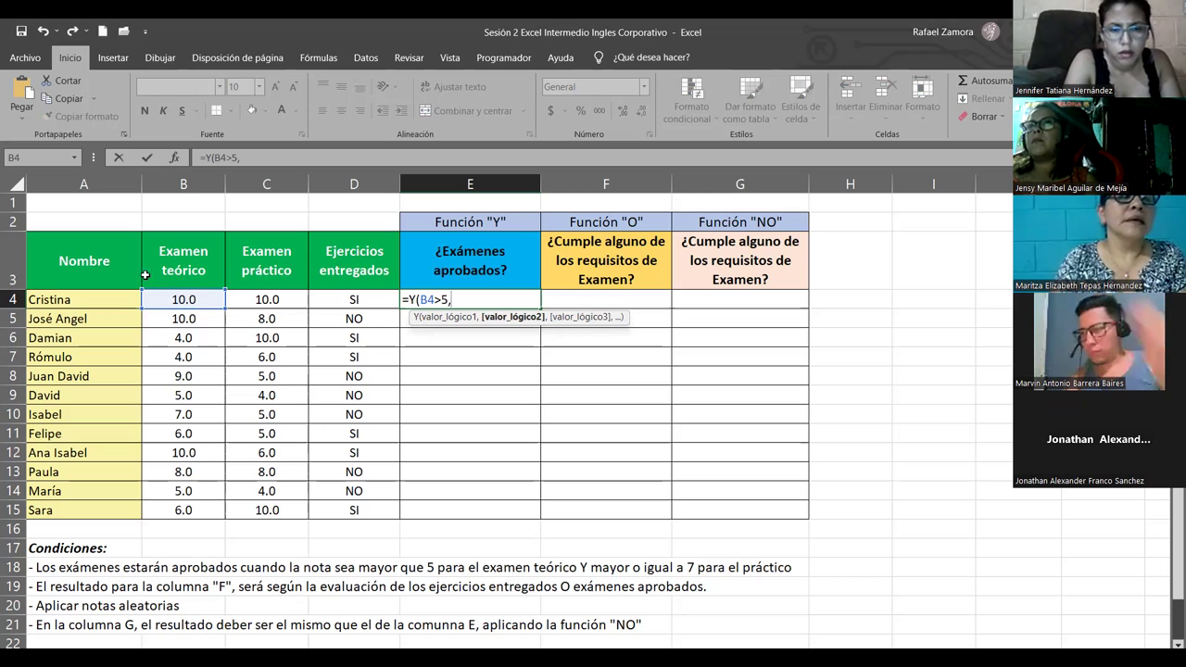
left_click(276, 298)
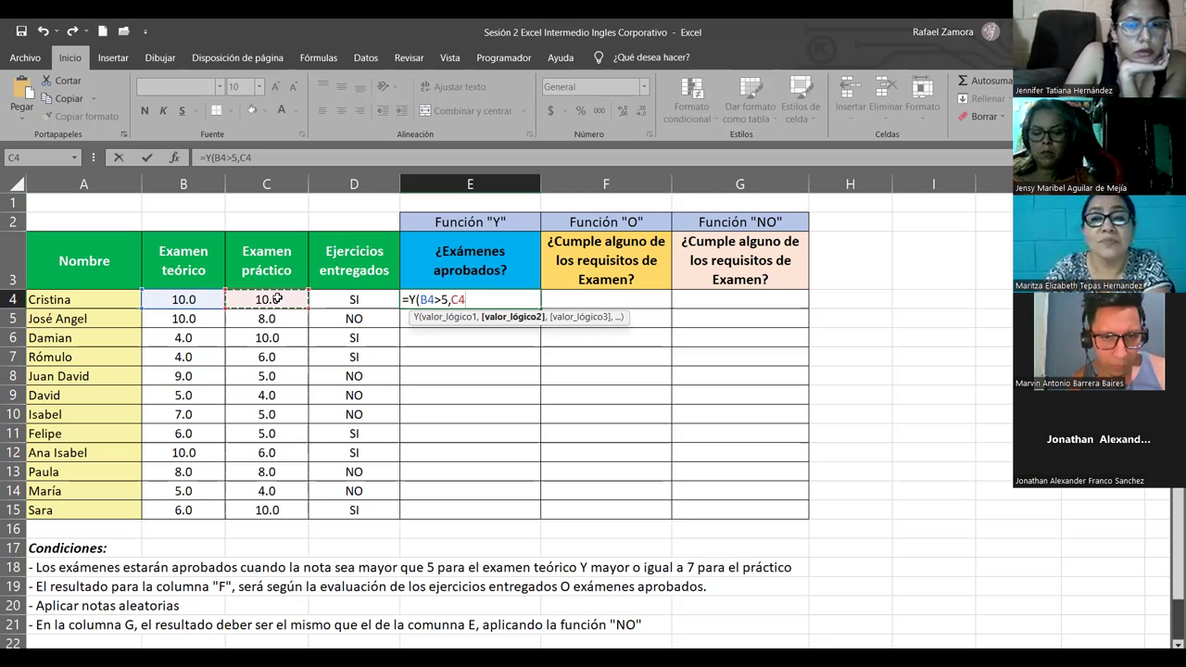
- Complete E4 as =Y(B4>5,C4>=7), which returns FALSO for the first student
type(">6")
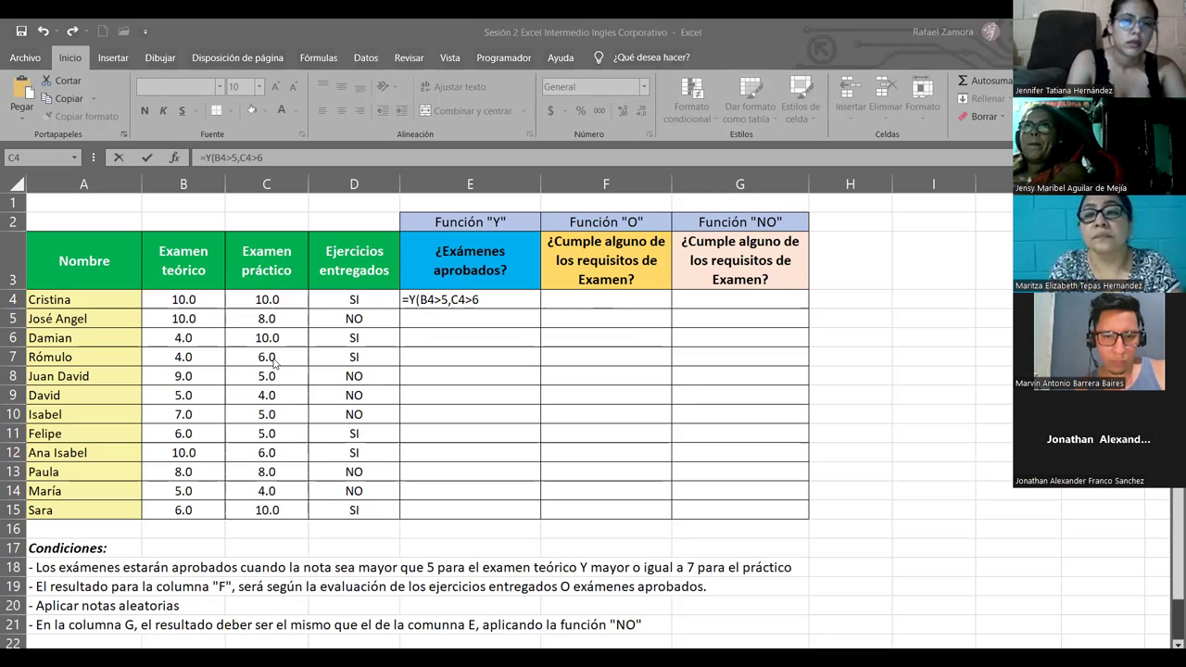
left_click(493, 298)
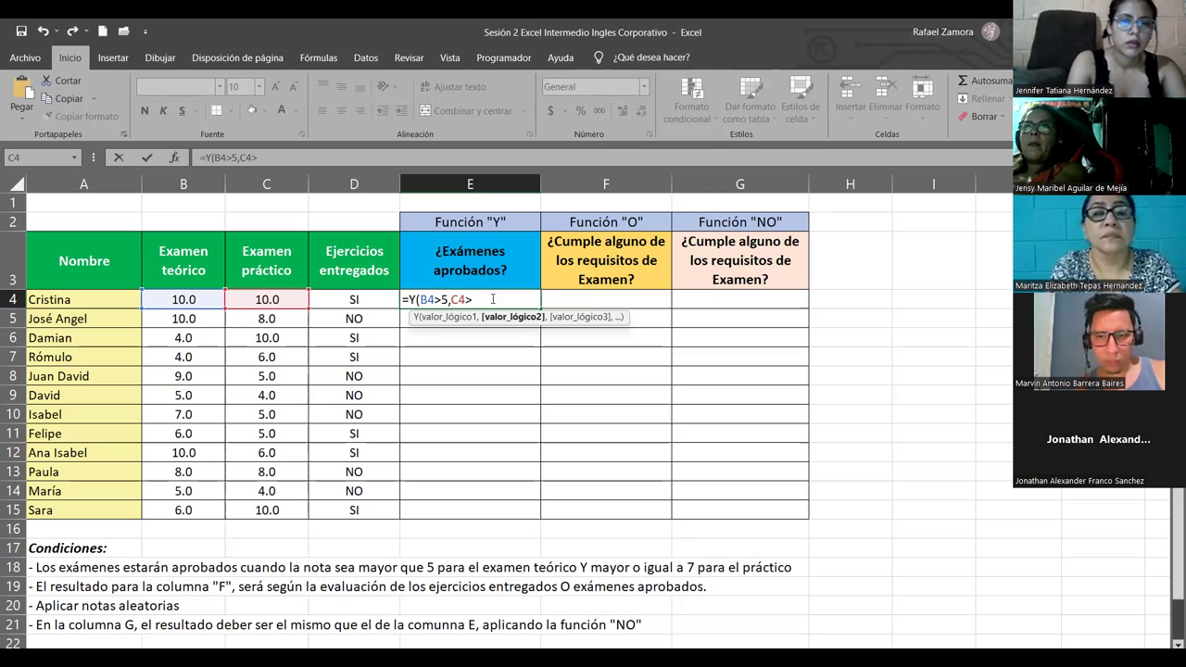
type("=4")
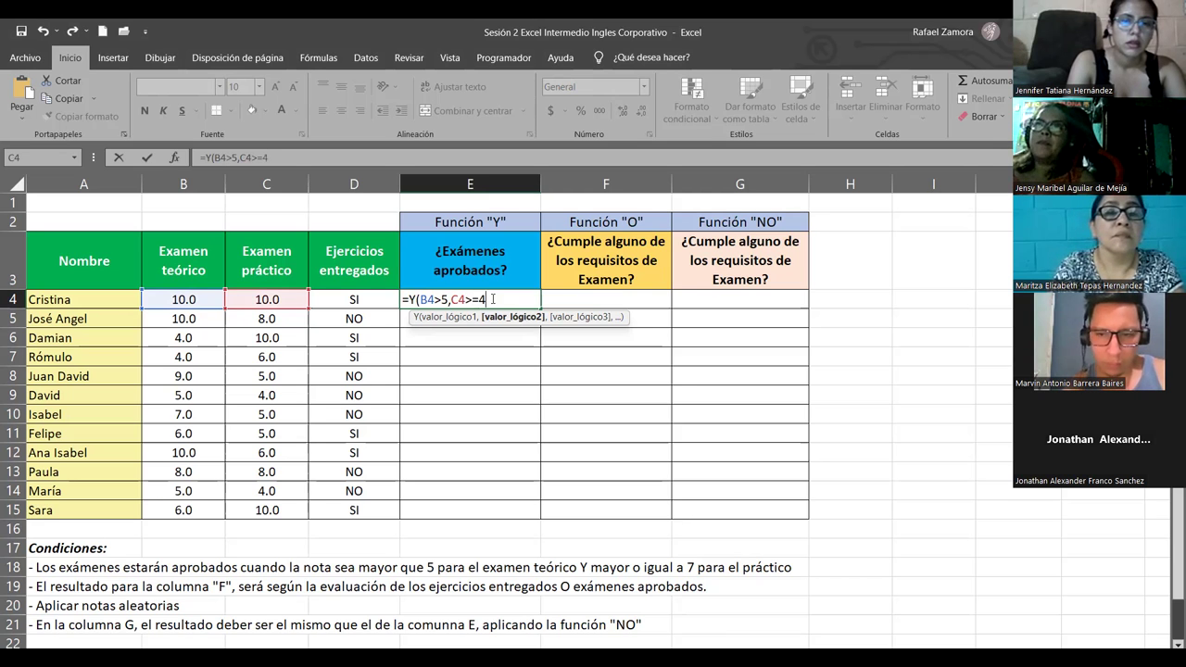
key("BackSpace")
type("7")
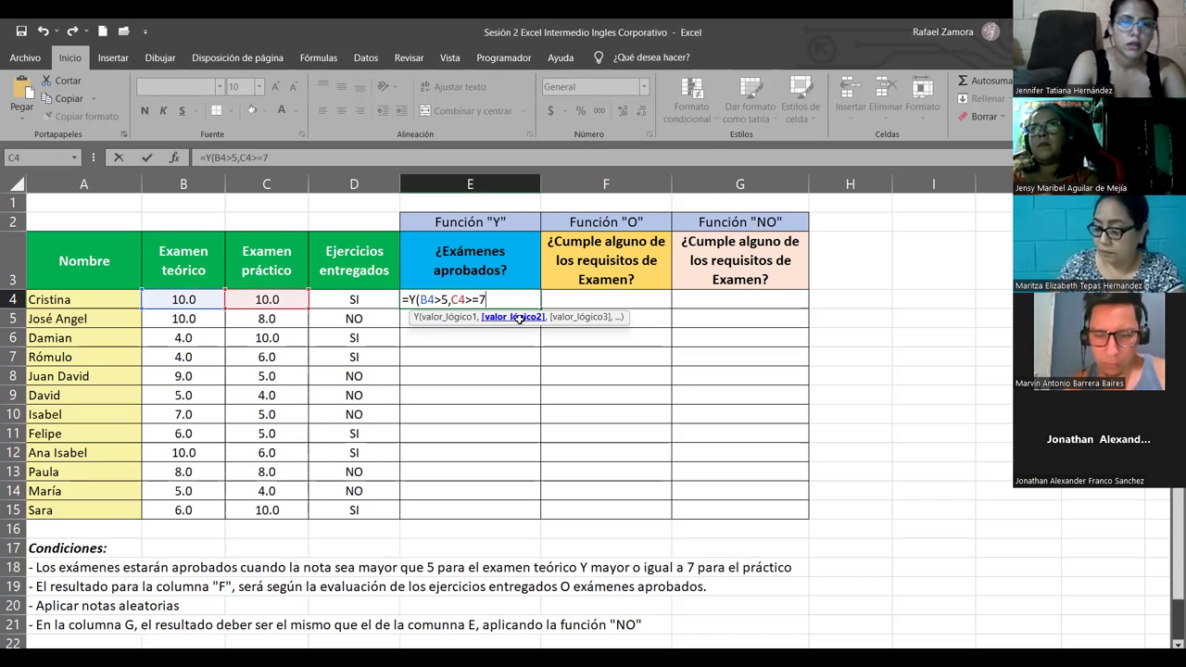
key("Return")
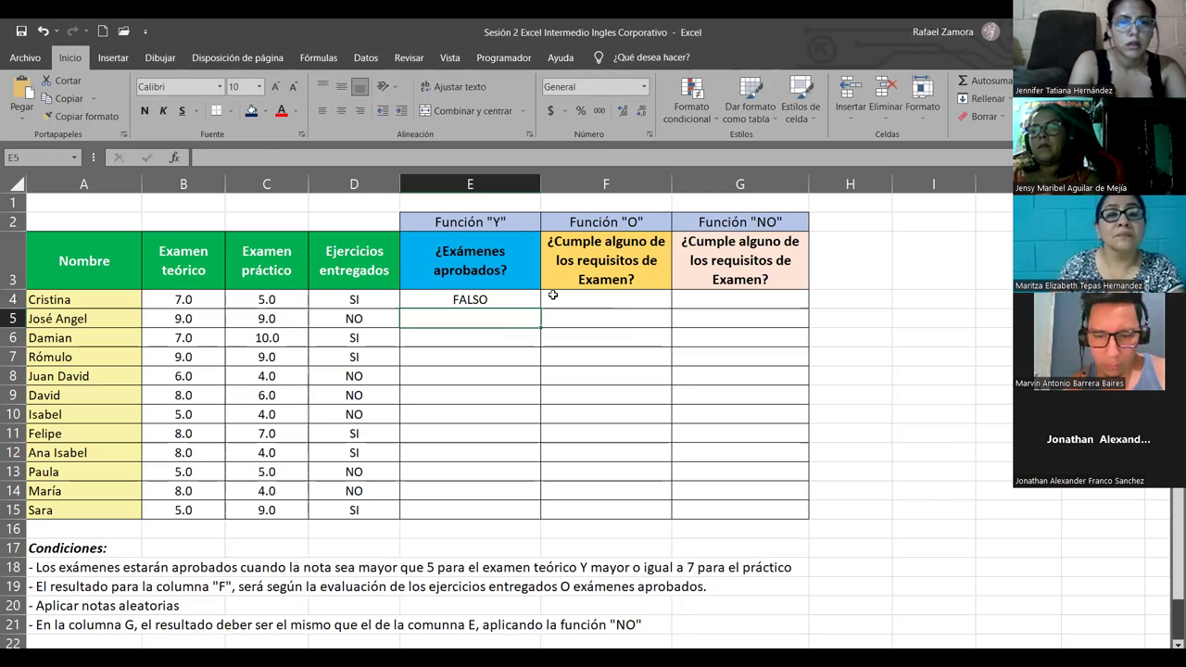
- Copy the =Y(B4>5,C4>=7) test from E4 down to E15
left_click(537, 305)
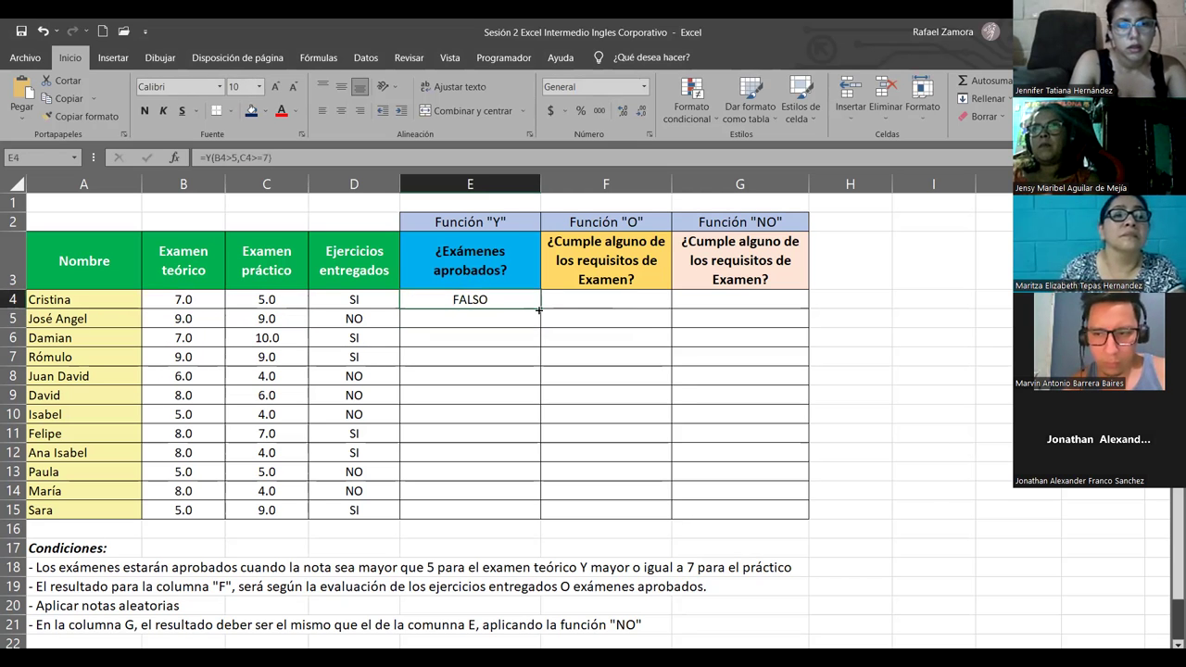
left_click_drag(535, 427, 536, 511)
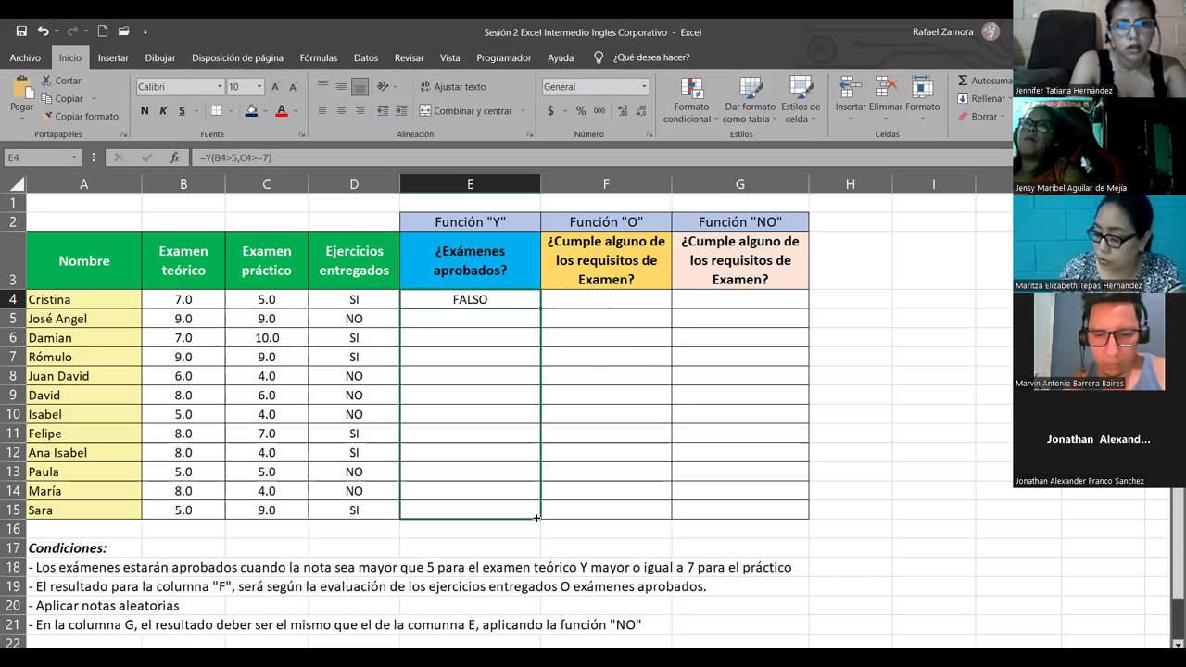
left_click(606, 394)
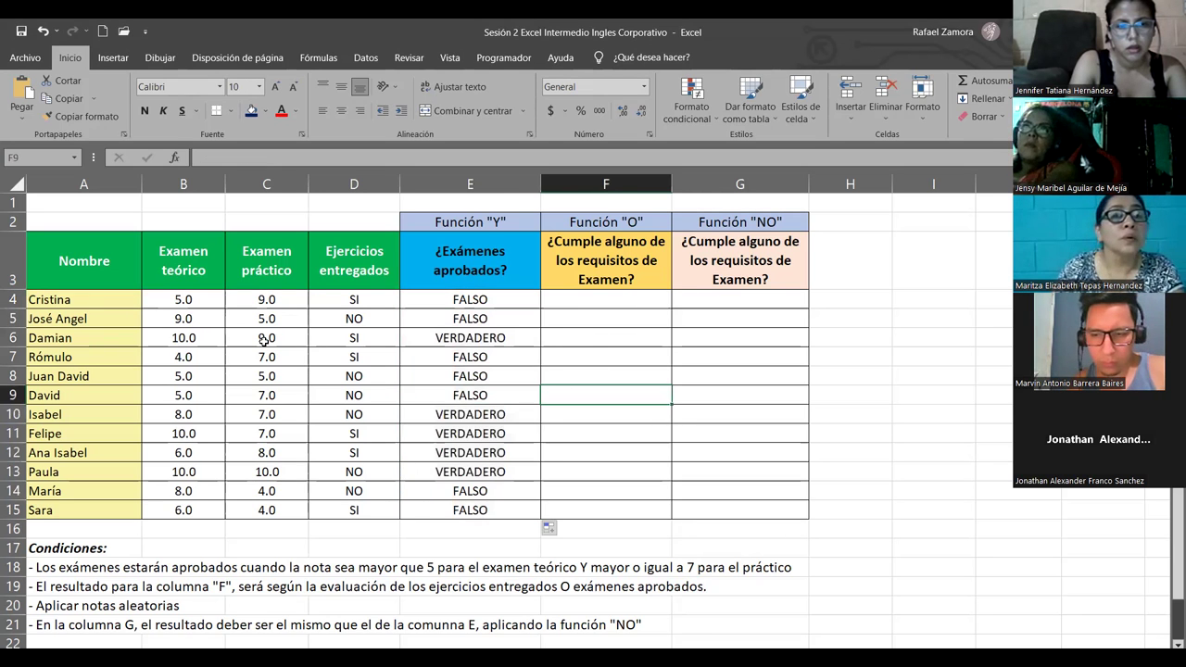
- Open the practical exam score formula in C4 for inspection
left_click(185, 301)
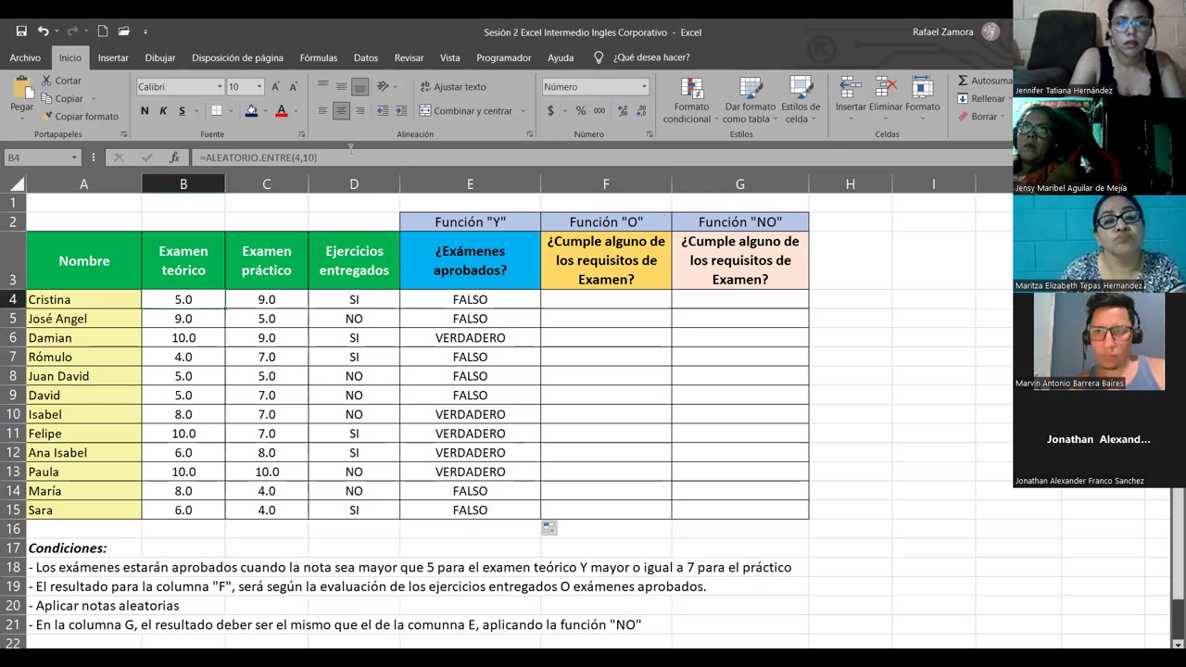
key("Right")
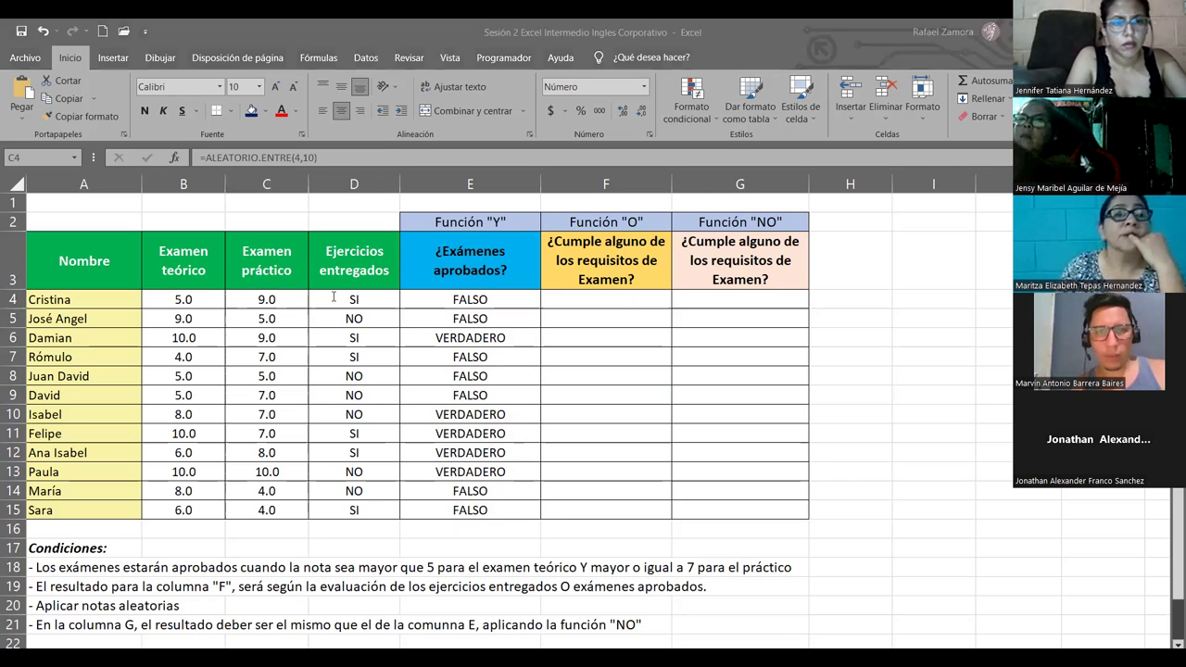
key("F2")
key("End")
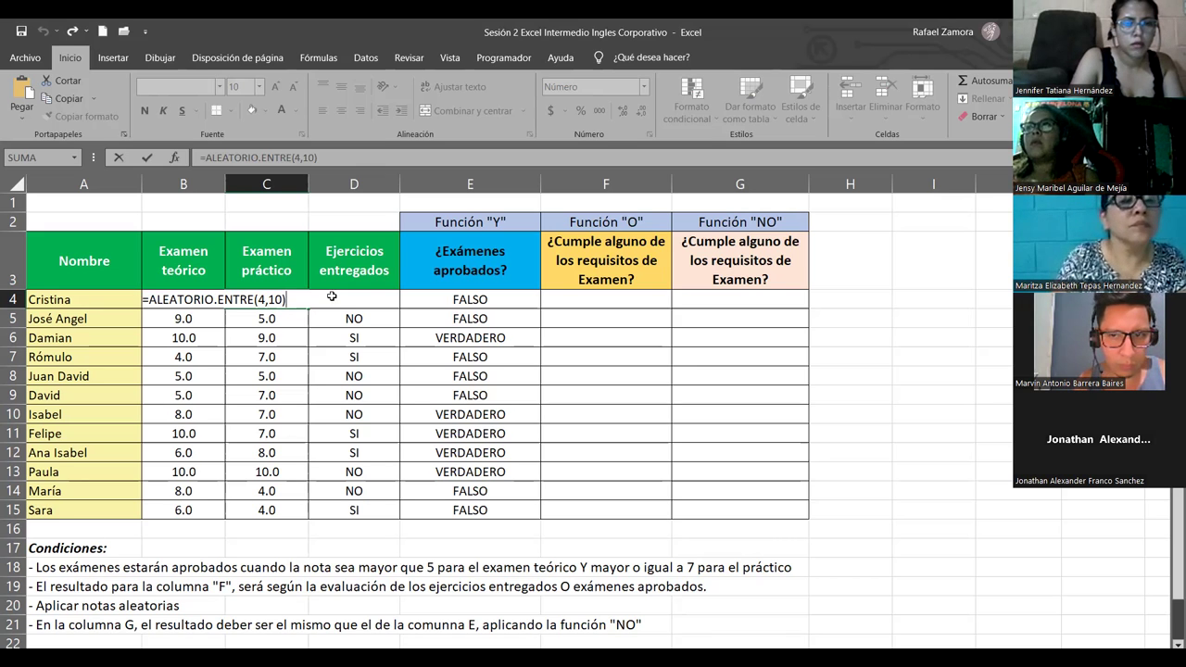
key("ctrl+Return")
left_click(570, 361)
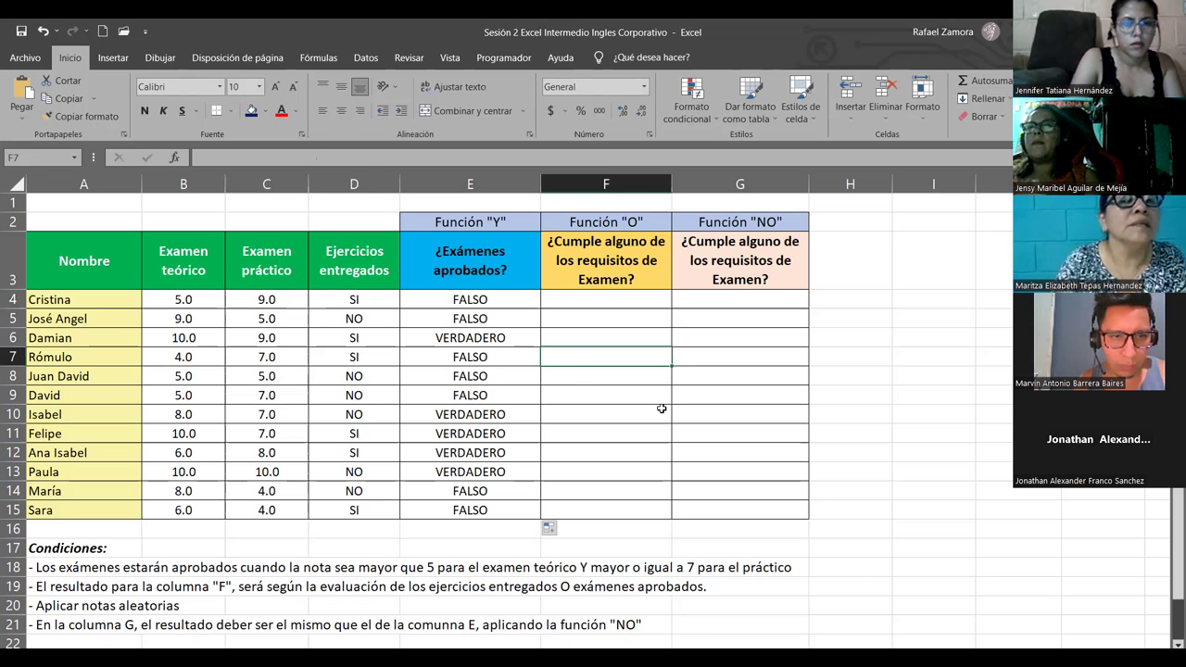
left_click(599, 302)
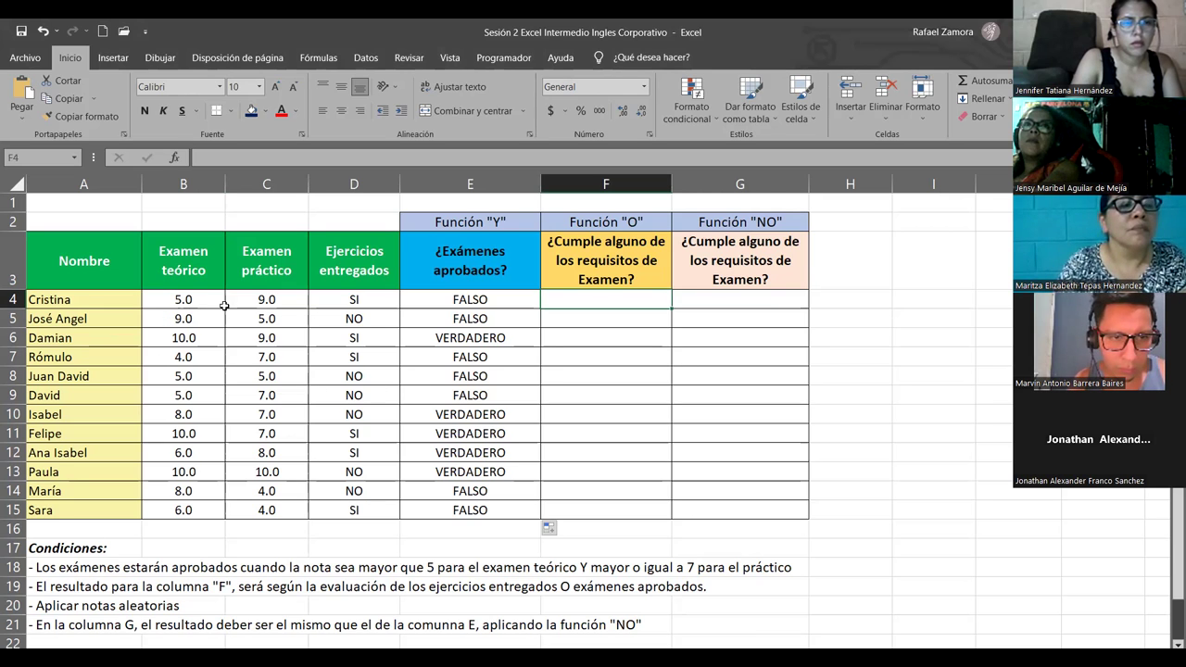
- Copy B4:C15 and paste it back as values to fix the exam grades
left_click_drag(185, 299, 270, 505)
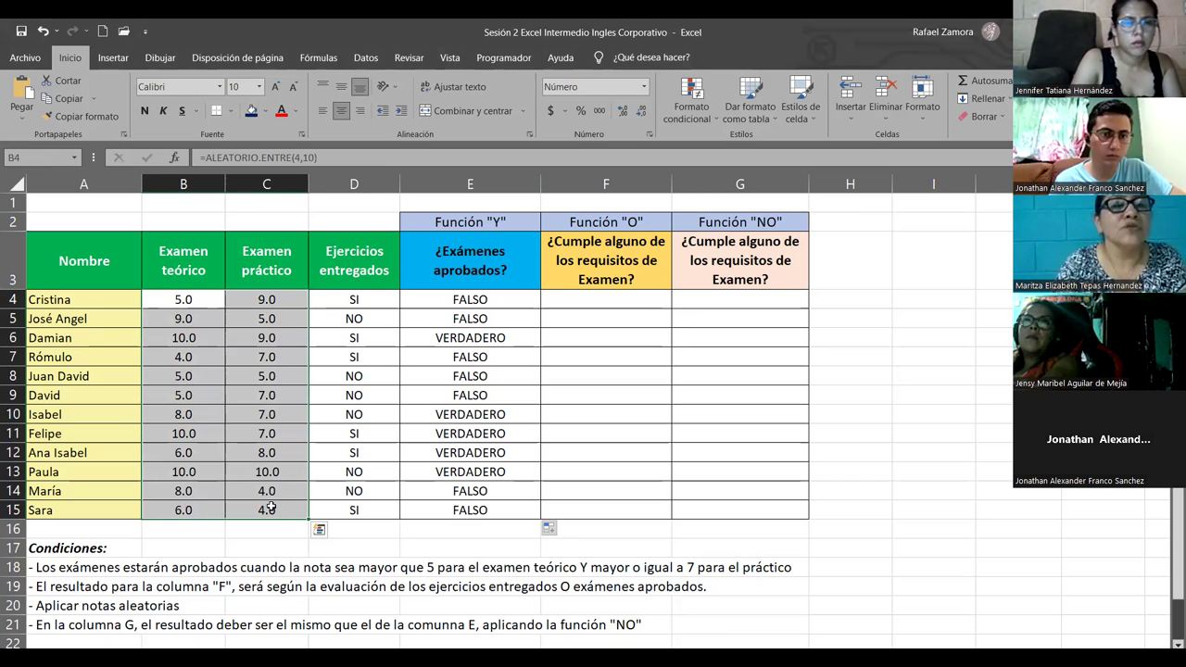
key("ctrl+c")
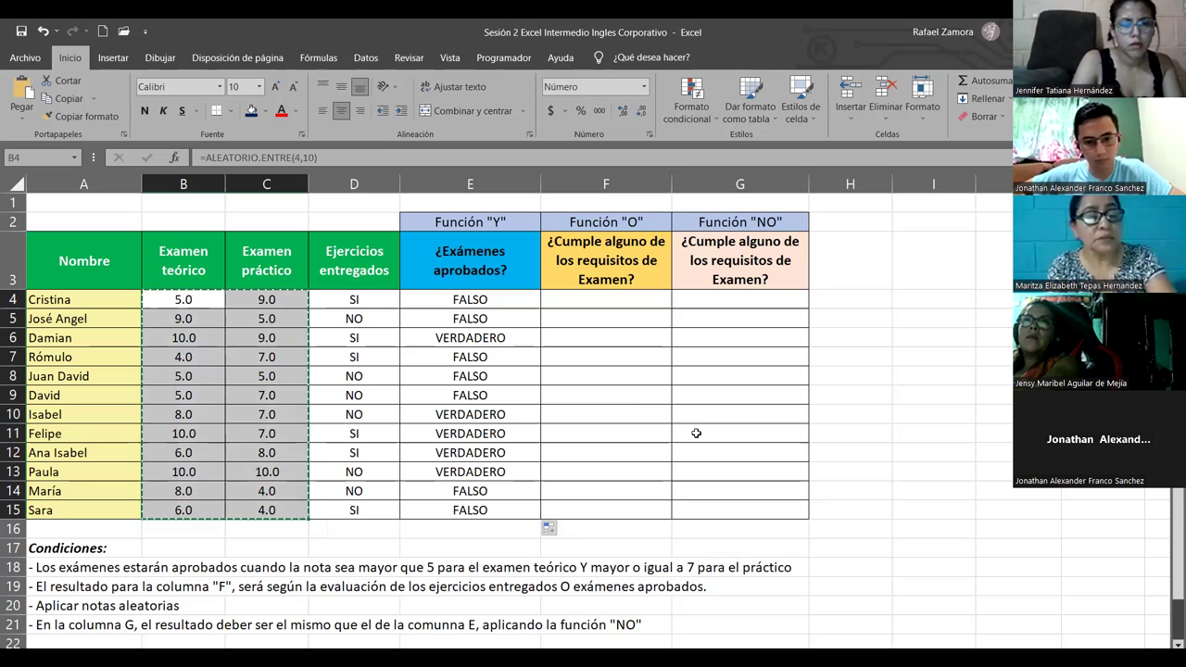
right_click(187, 338)
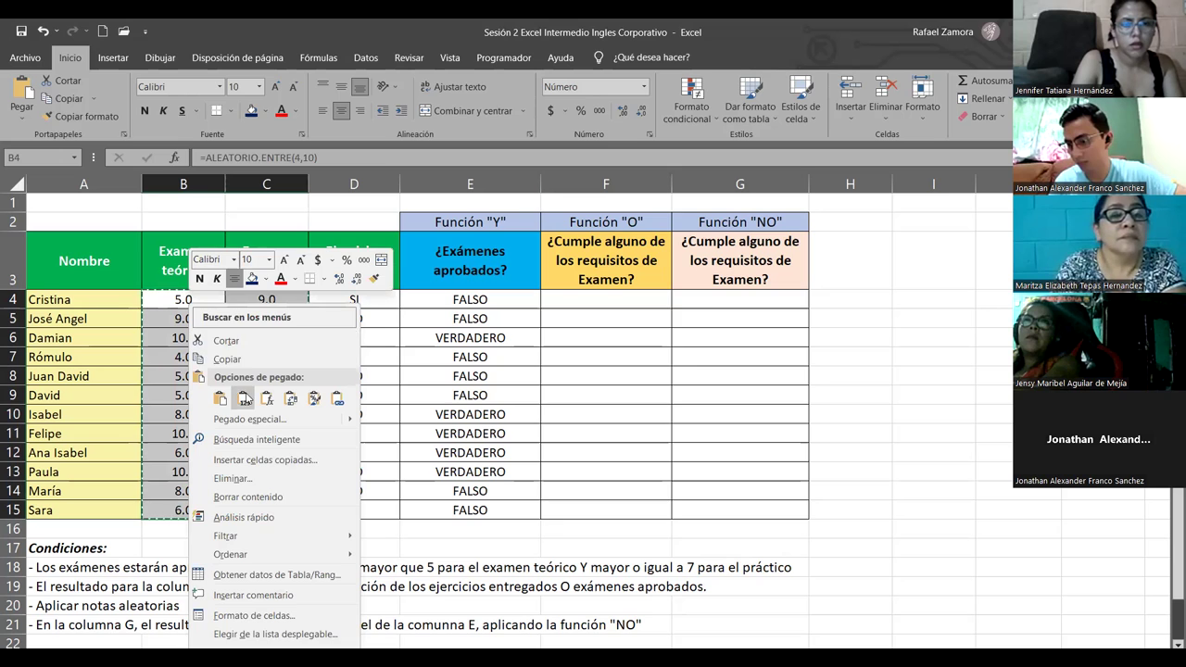
left_click(247, 399)
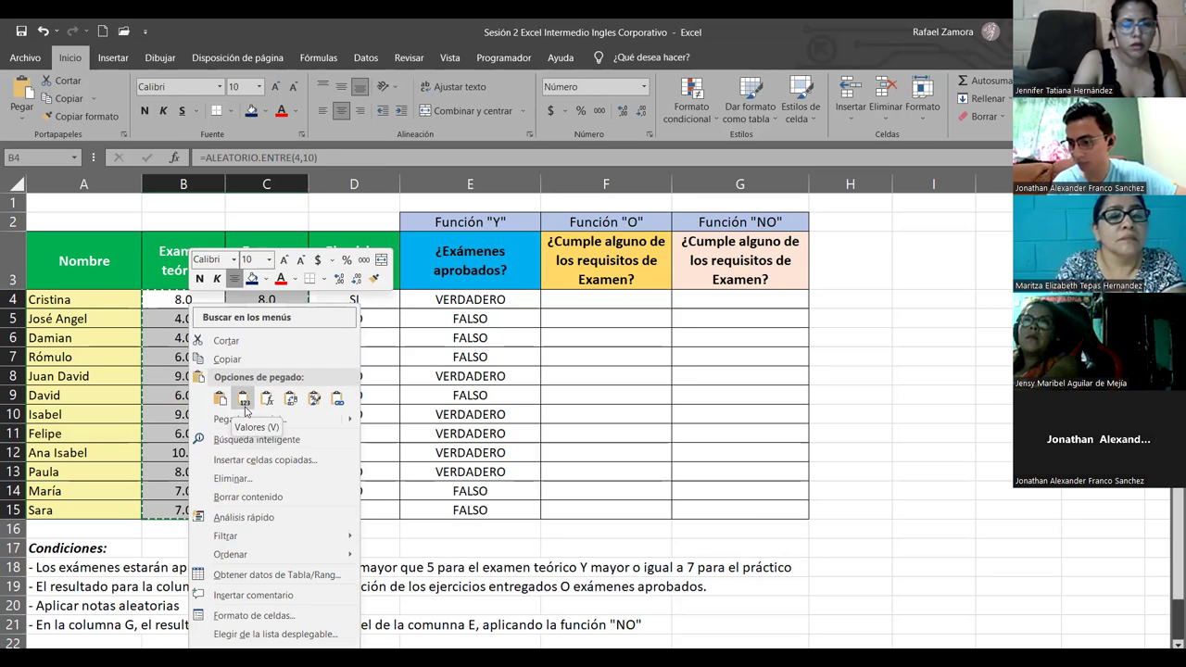
left_click(245, 406)
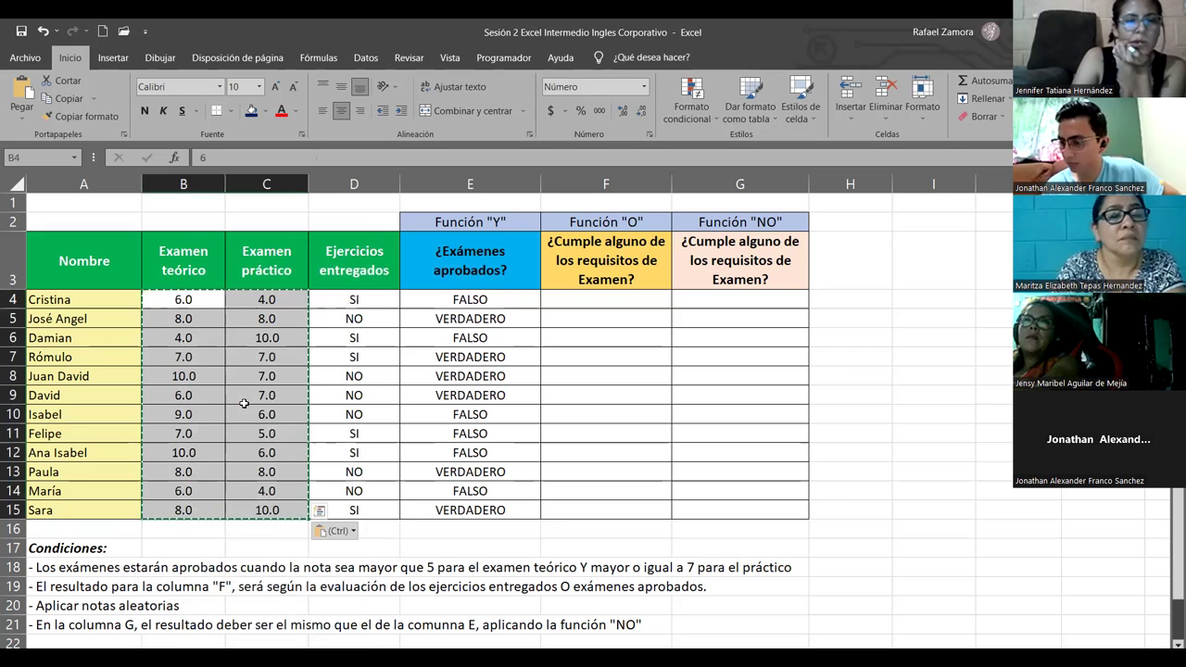
key("Escape")
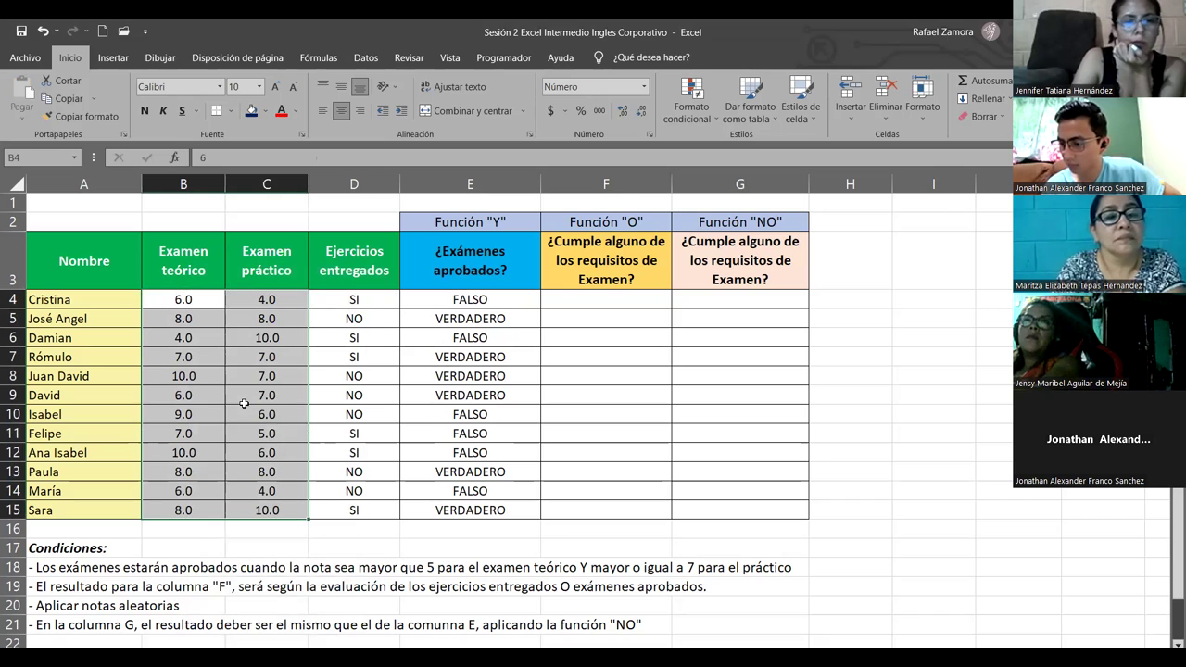
left_click(736, 380)
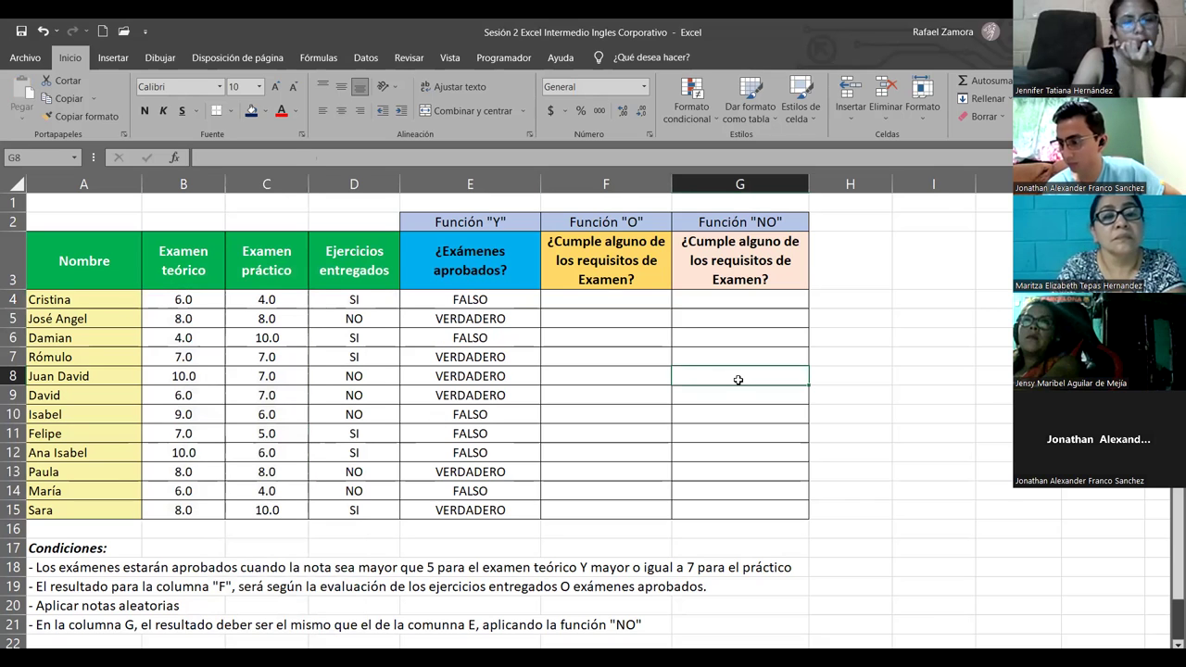
left_click(705, 430)
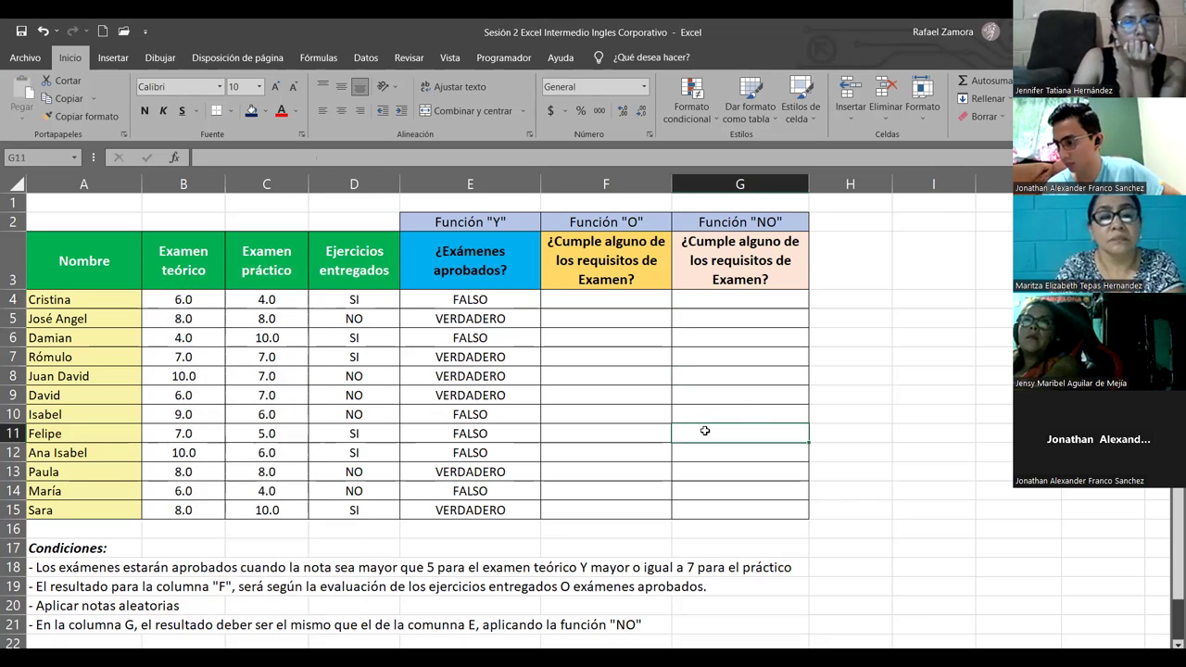
left_click(802, 372)
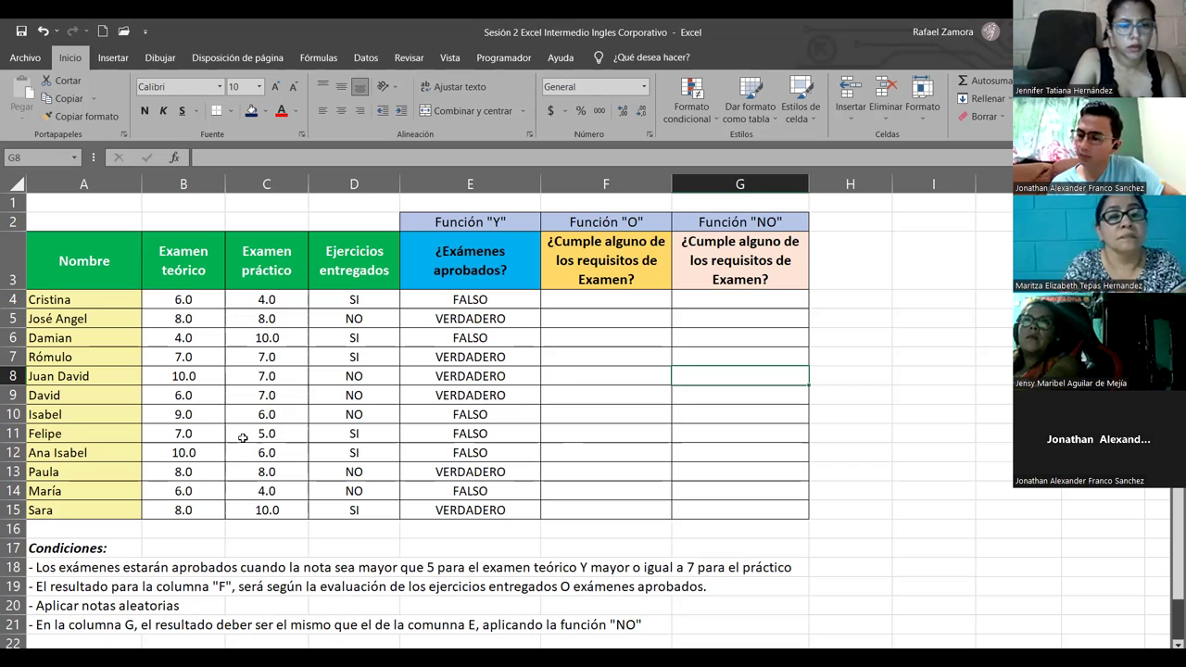
left_click(577, 371)
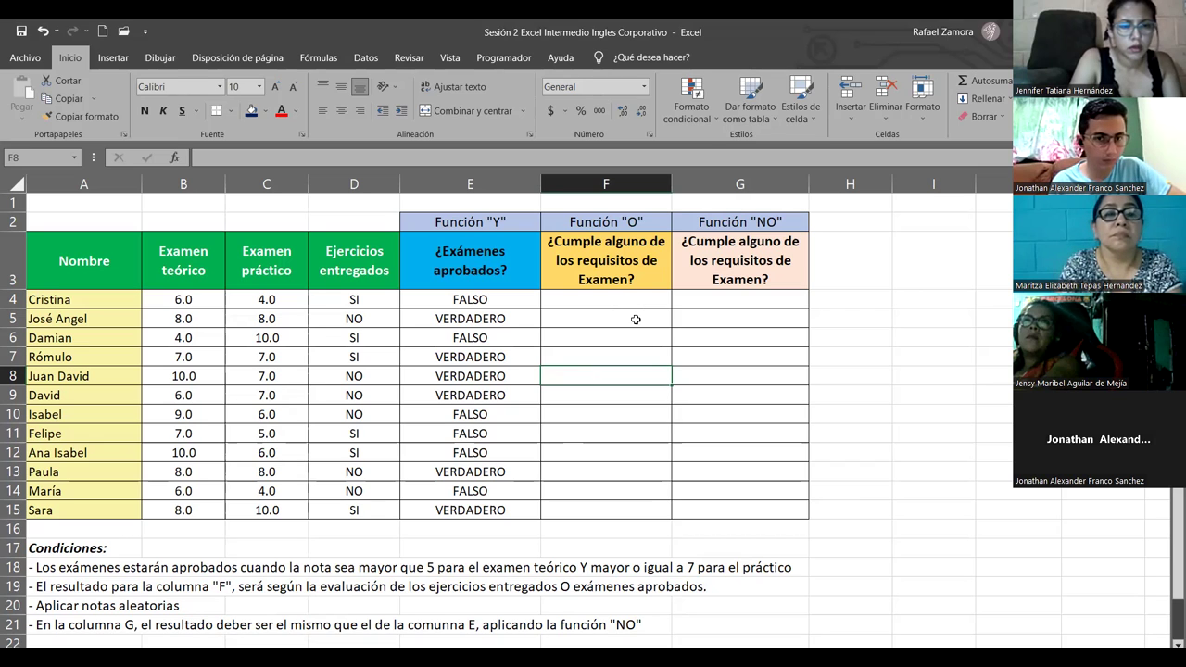
left_click(624, 306)
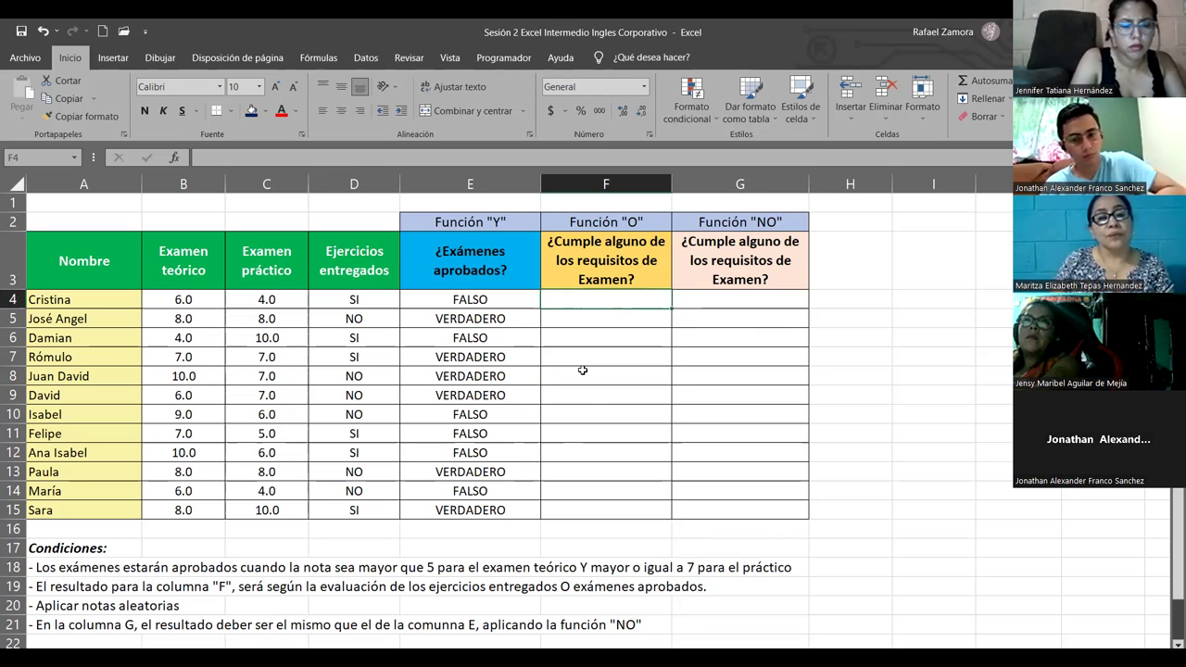
left_click(41, 586)
left_click_drag(219, 586, 739, 586)
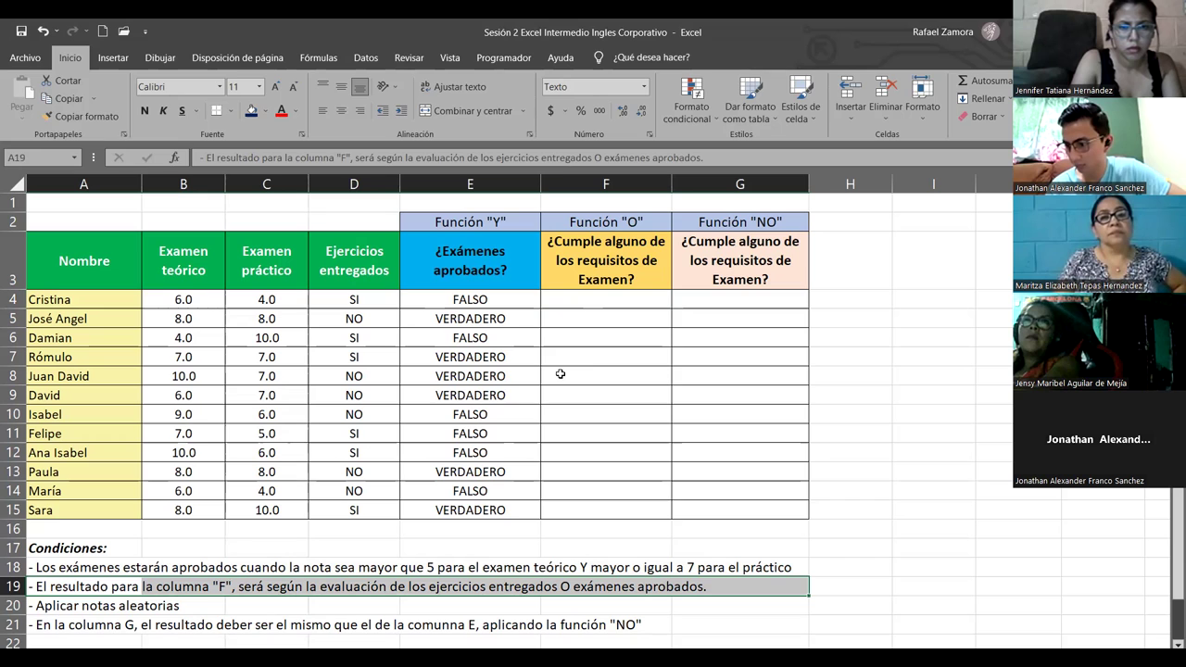
left_click(612, 299)
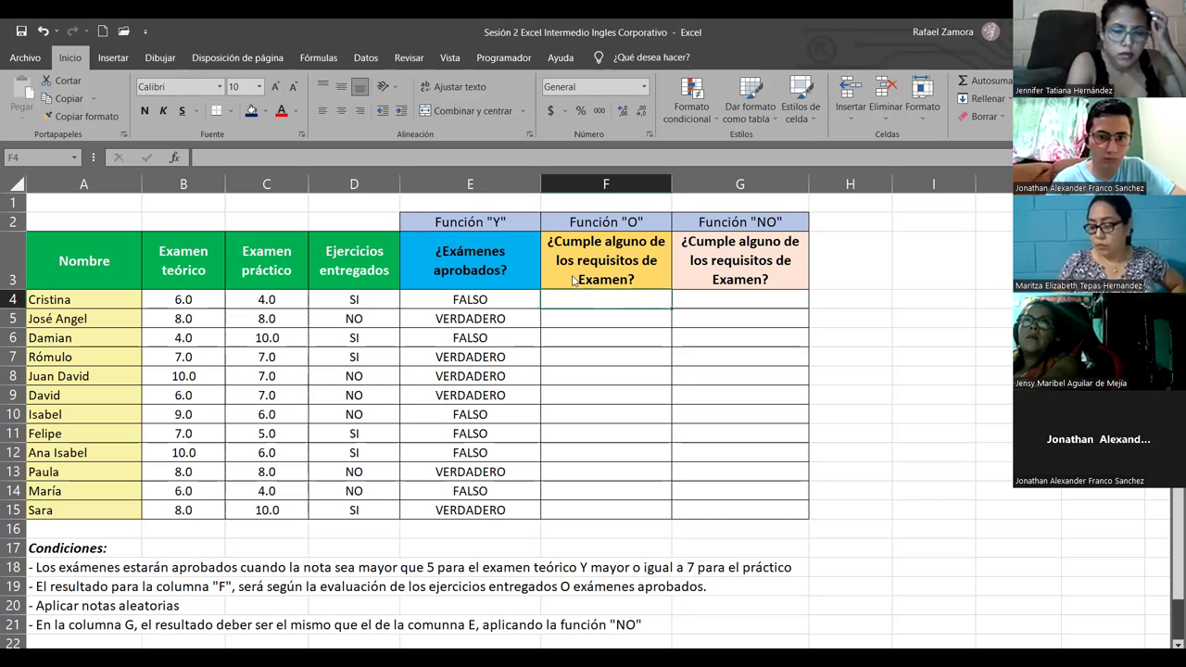
- Start the OR formula in F4 as =O(D4, using the delivered-exercises cell D4
type("=")
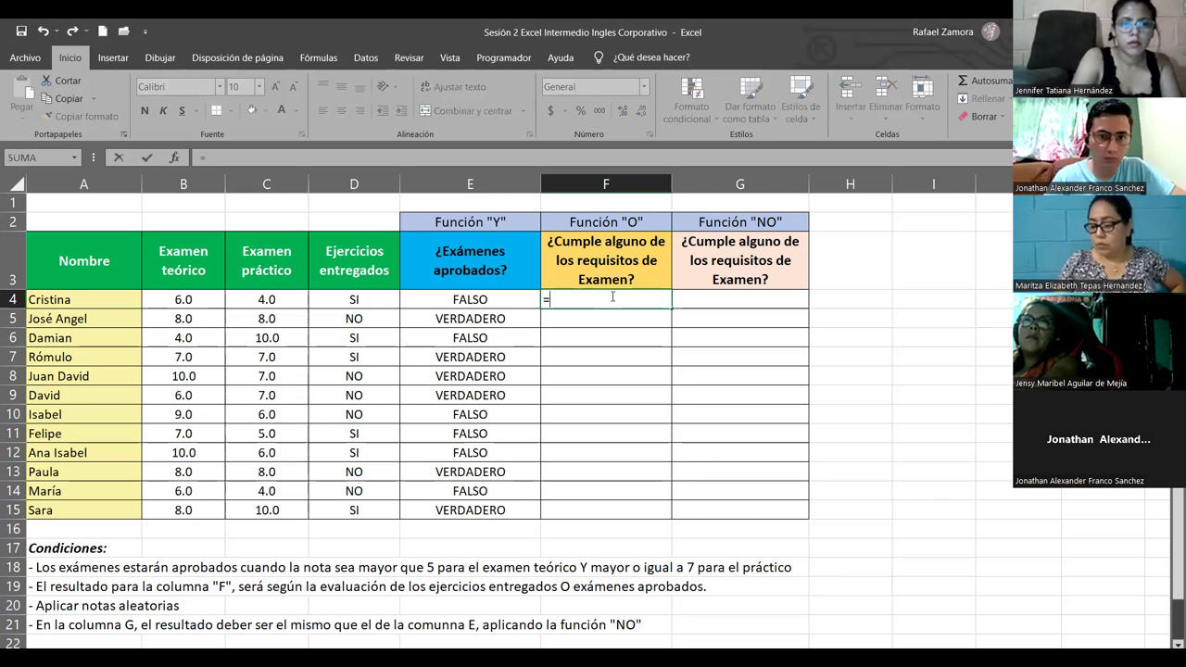
type("O(")
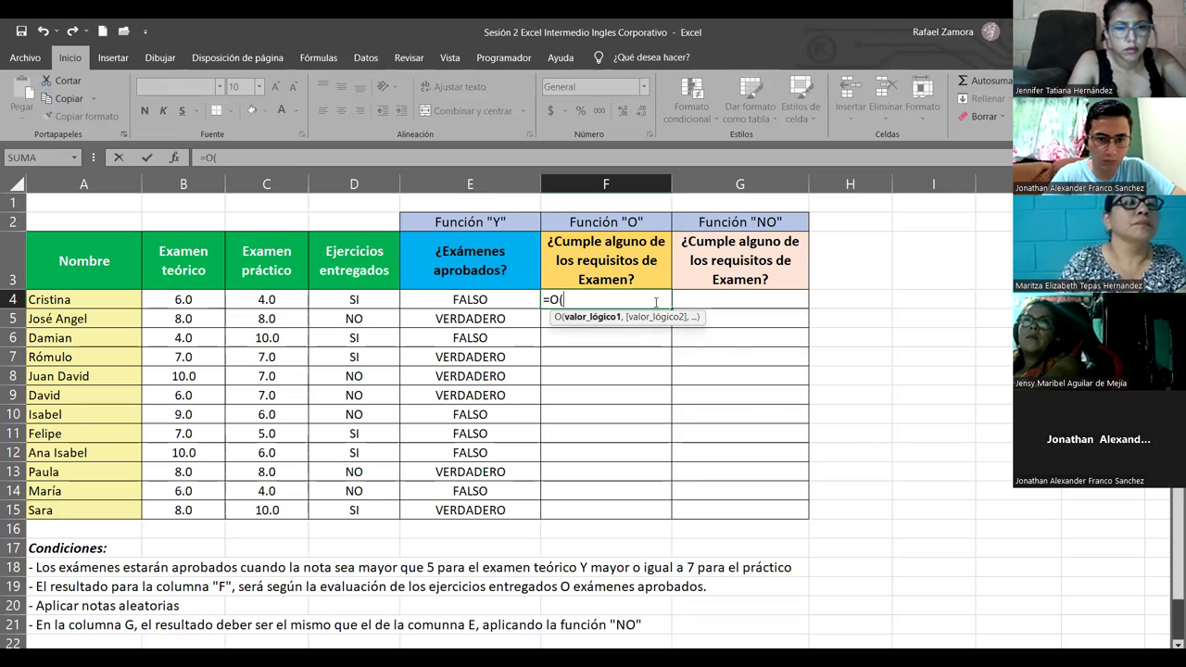
left_click(368, 299)
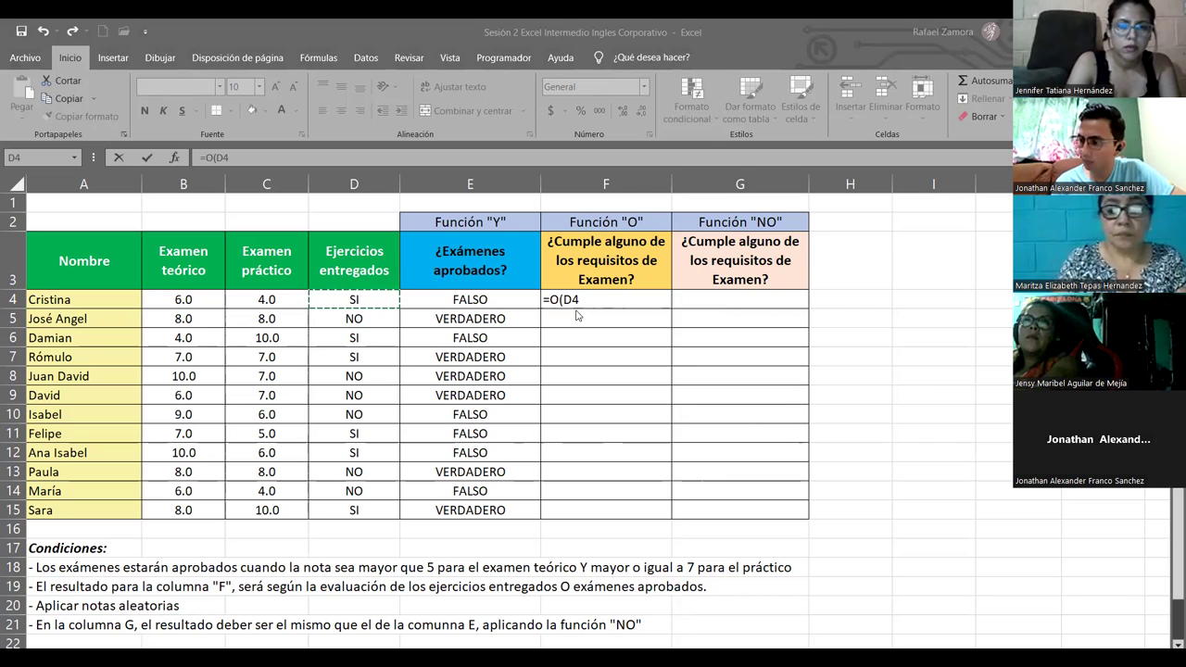
- Enter =ALEATORIO.ENTRE(4,10) in the blank Ejercicios Y O NO sheet, which raises a formula-problem warning
left_click(541, 265)
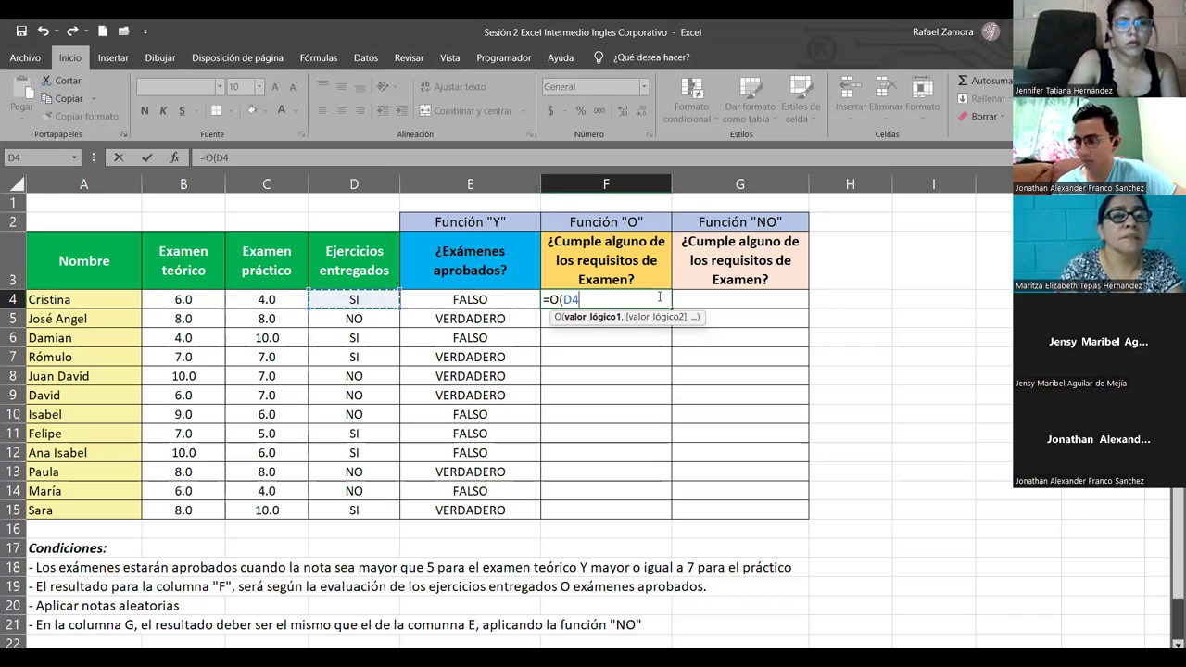
type("=")
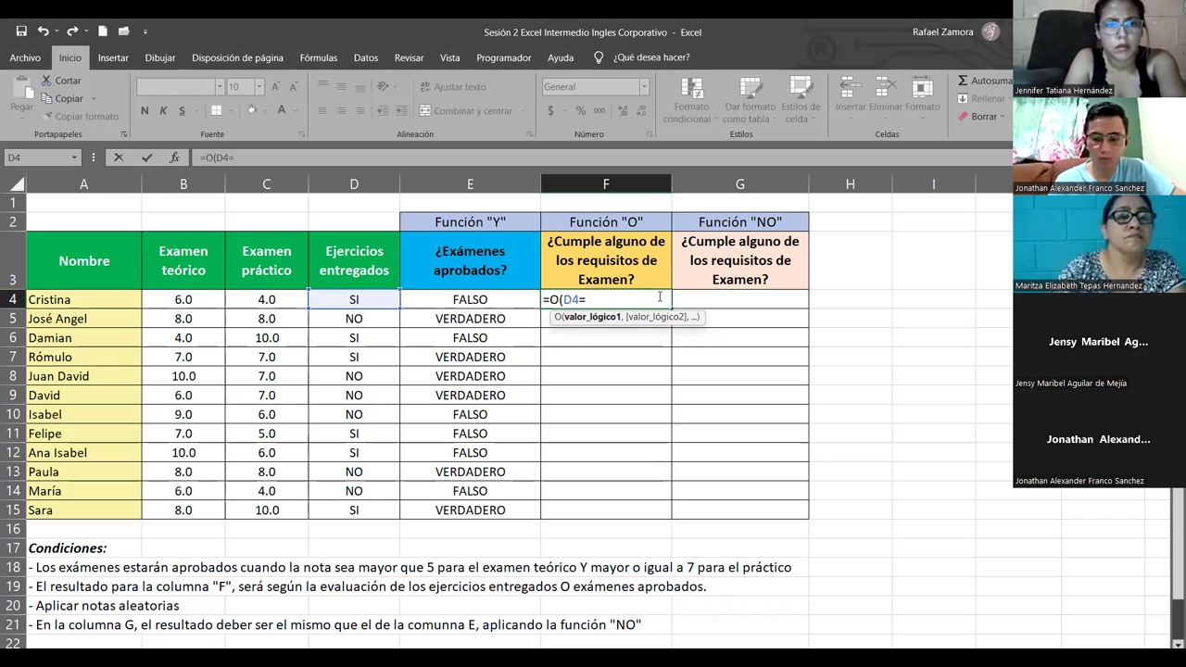
type("si")
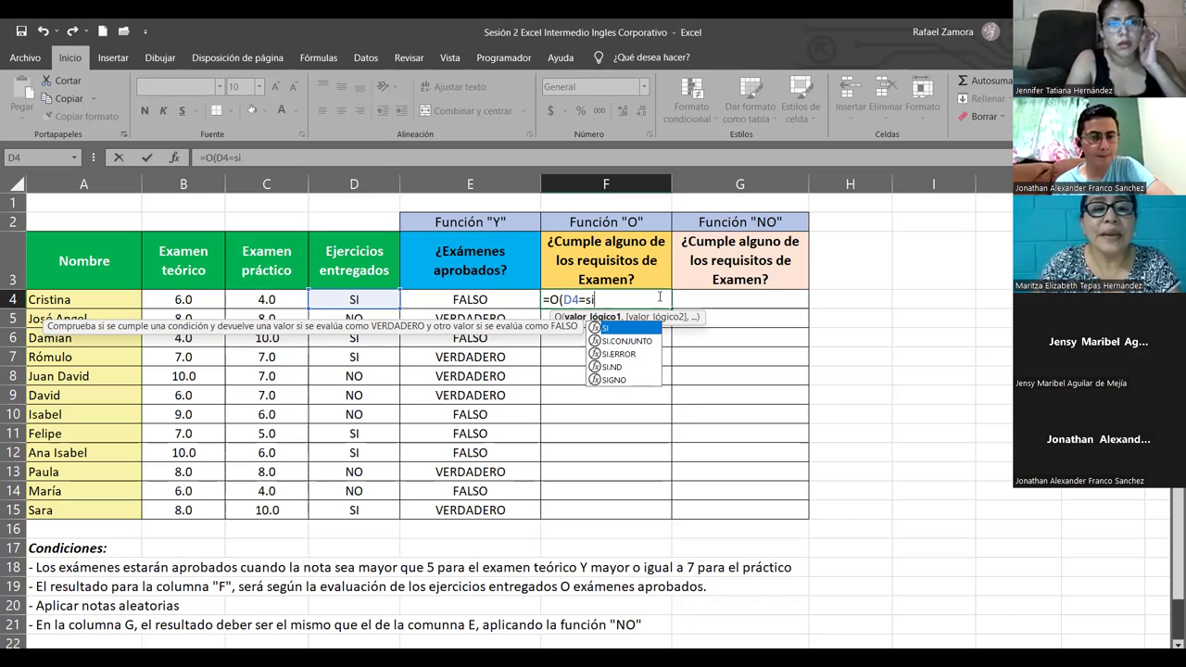
key("Escape")
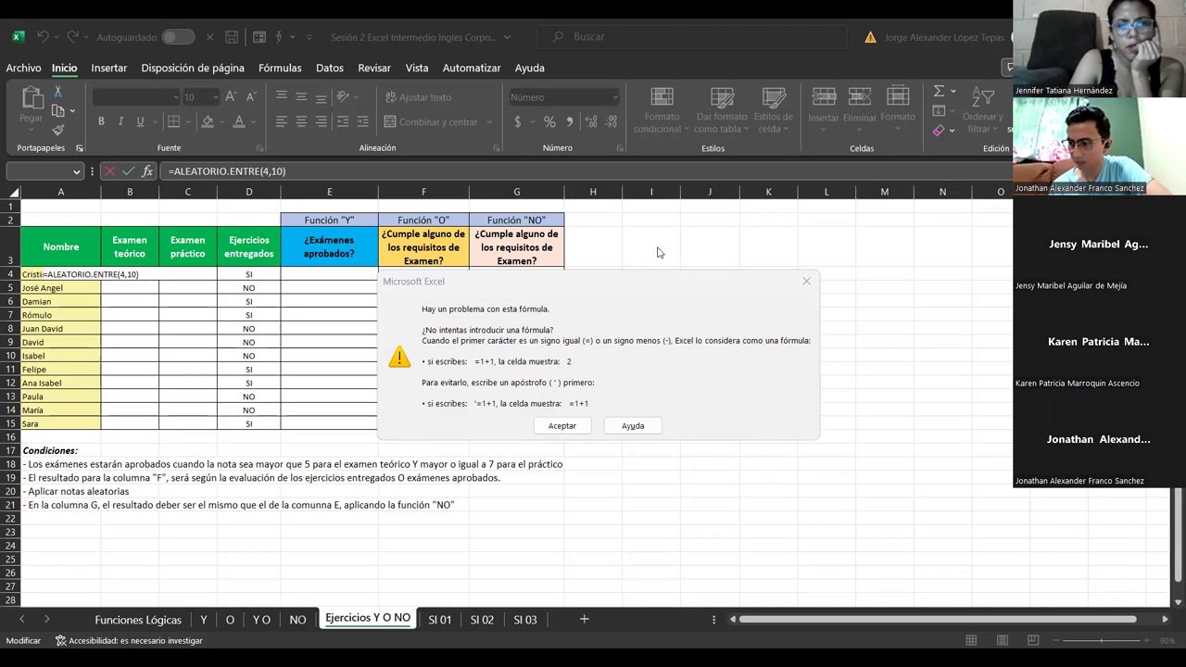
- Fix B4 to =ALEATORIO.ENTRE(4;10) with a semicolon separator so it shows the grade 5.0
left_click(805, 282)
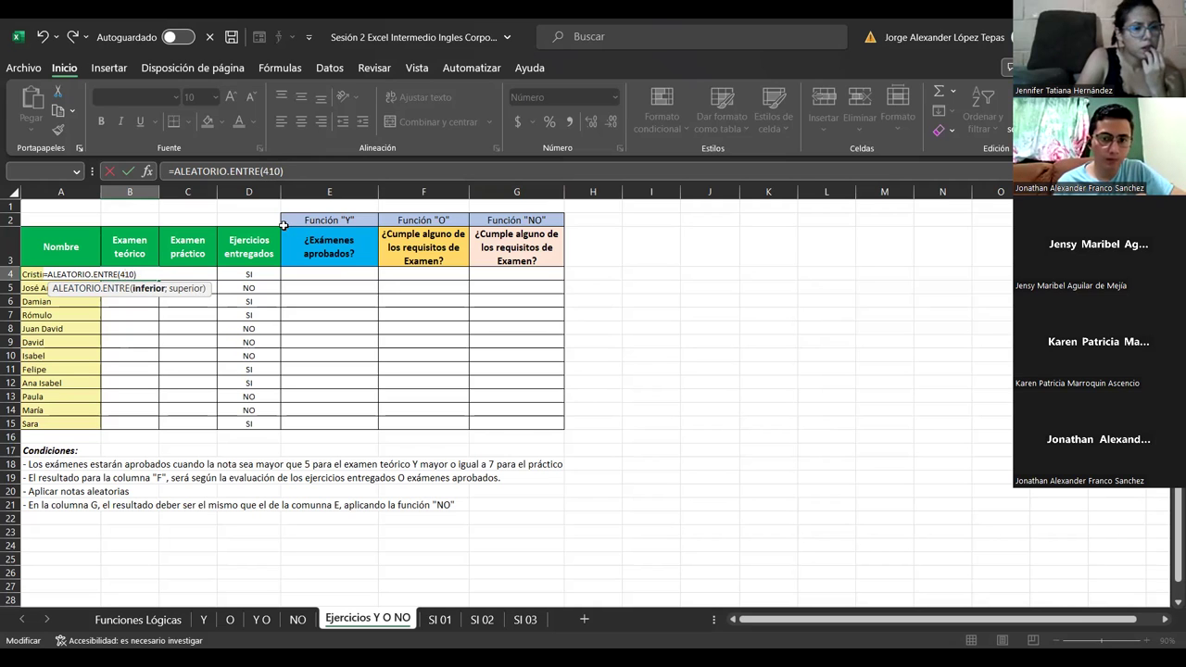
type(";")
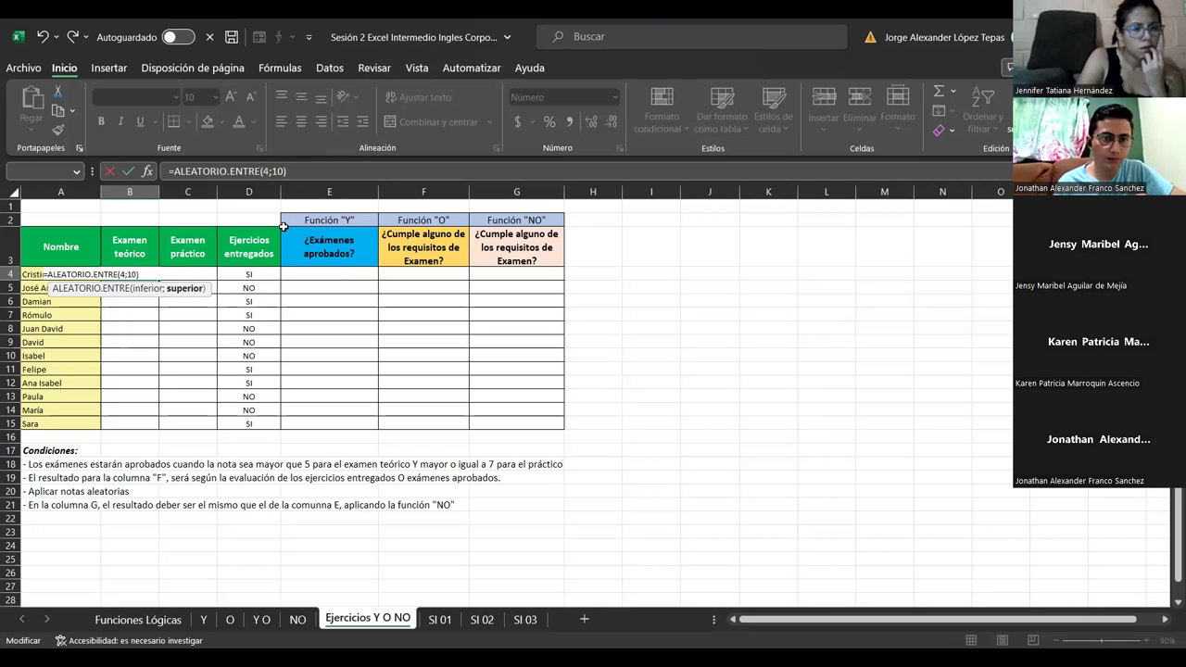
key("Return")
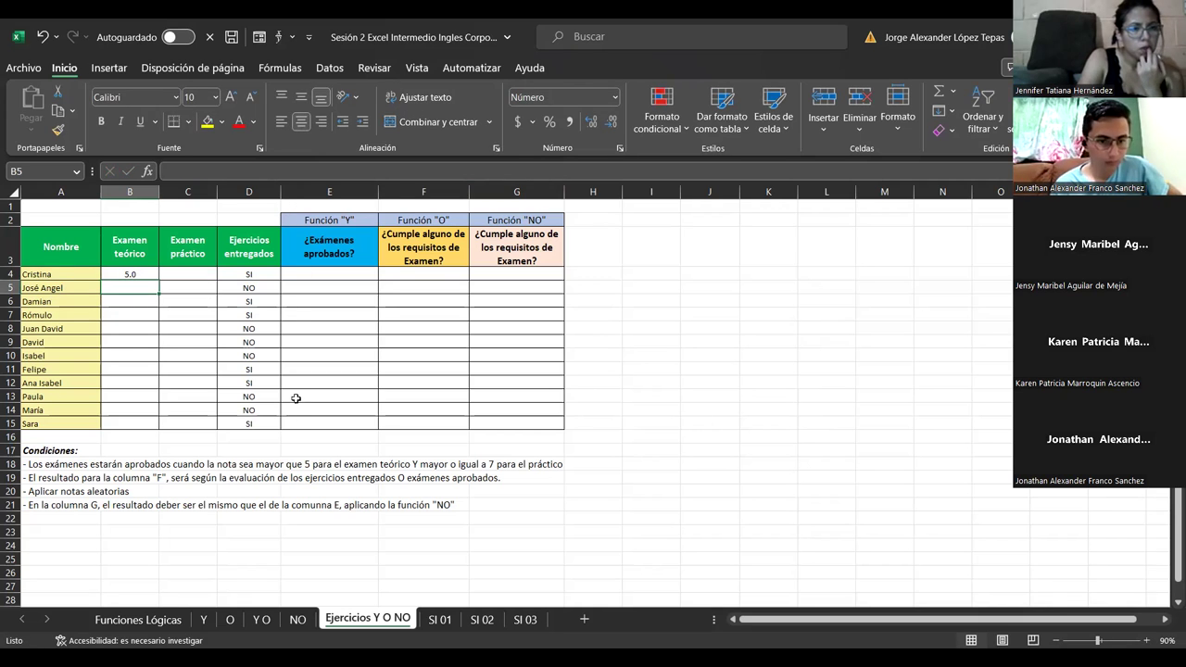
- Fill the random-grade formula from B4 across to C4 and down to row 15
mouse_move(129, 274)
left_mouse_down()
mouse_move(188, 329)
mouse_move(157, 281)
mouse_move(213, 410)
mouse_move(191, 272)
left_mouse_up()
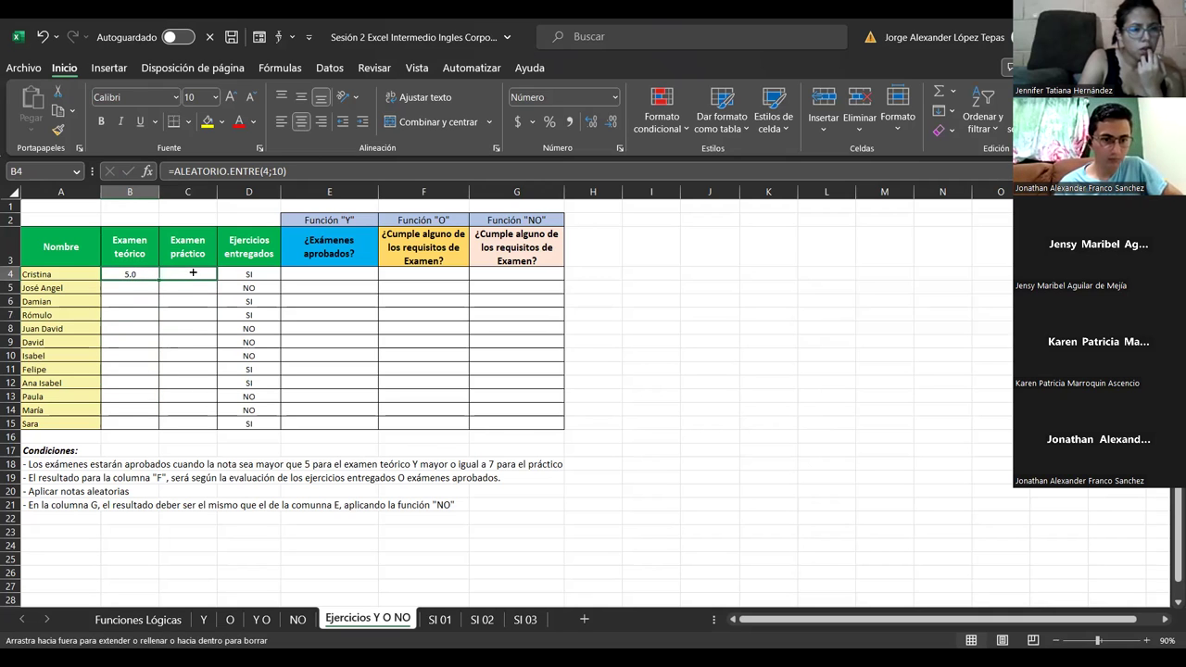
left_click_drag(192, 272, 193, 273)
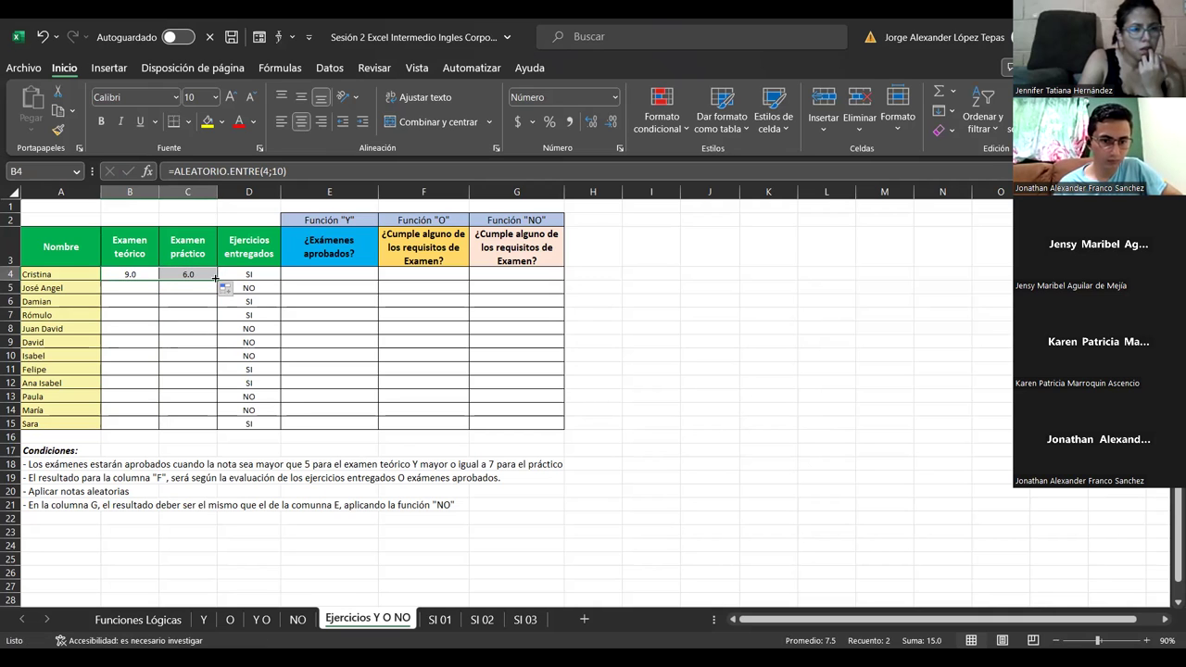
left_click_drag(214, 276, 210, 416)
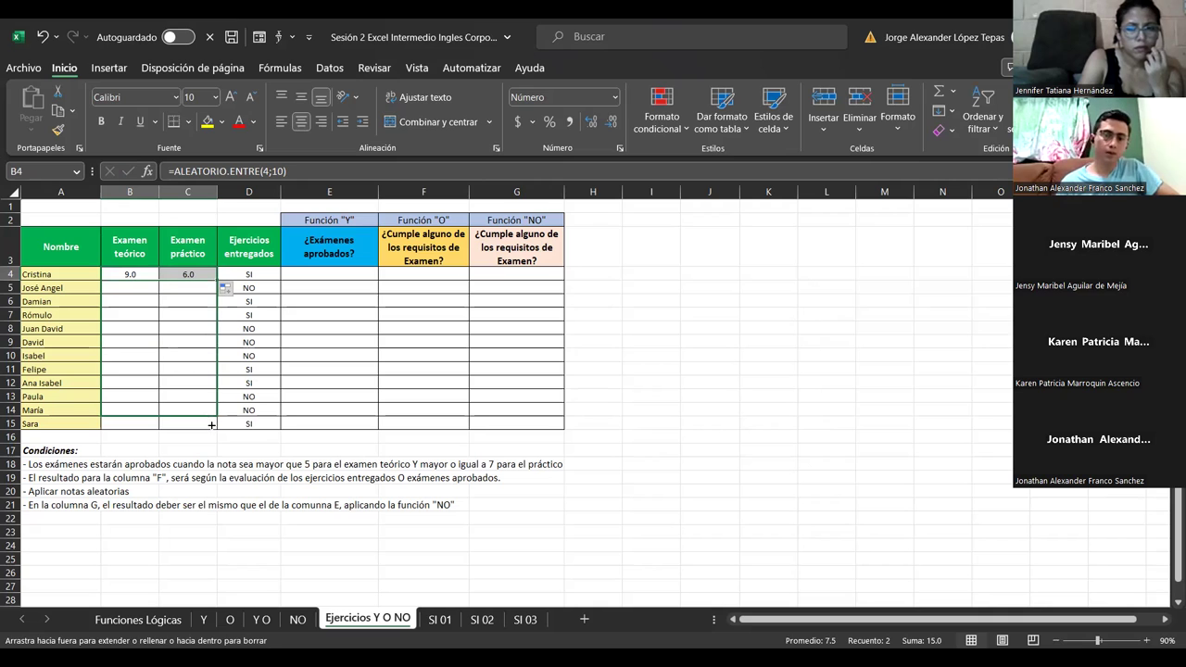
left_click_drag(210, 416, 210, 421)
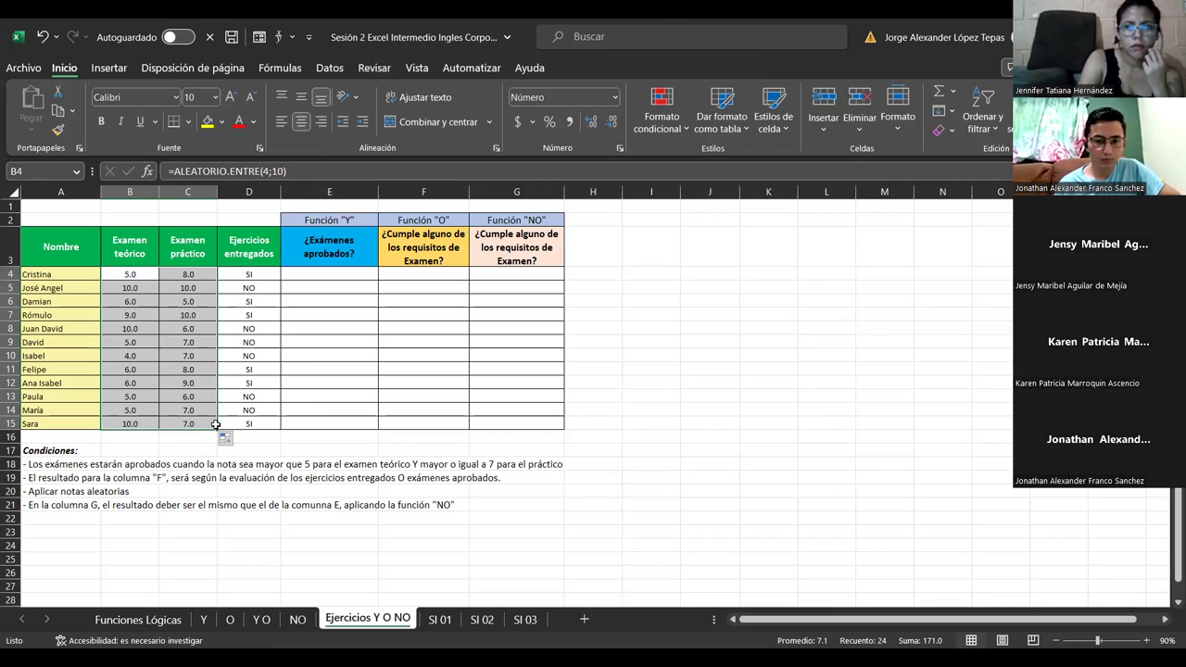
- Copy B4:C15 and paste it back as plain values to freeze the grades
key("ctrl+c")
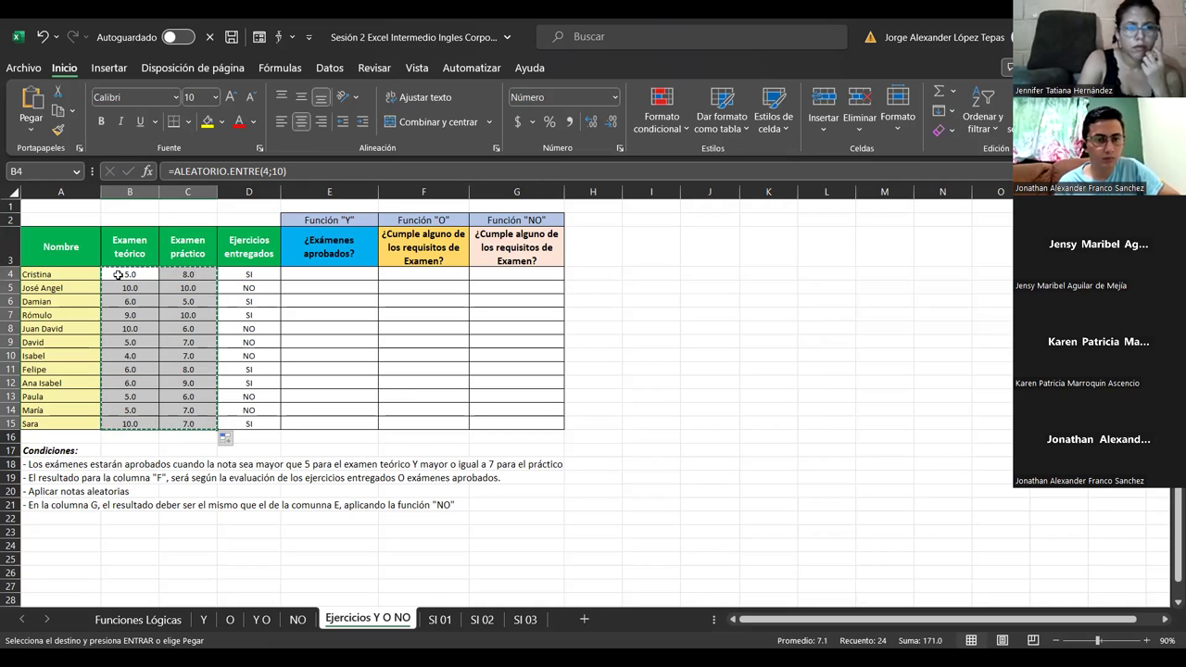
left_click_drag(118, 275, 117, 287)
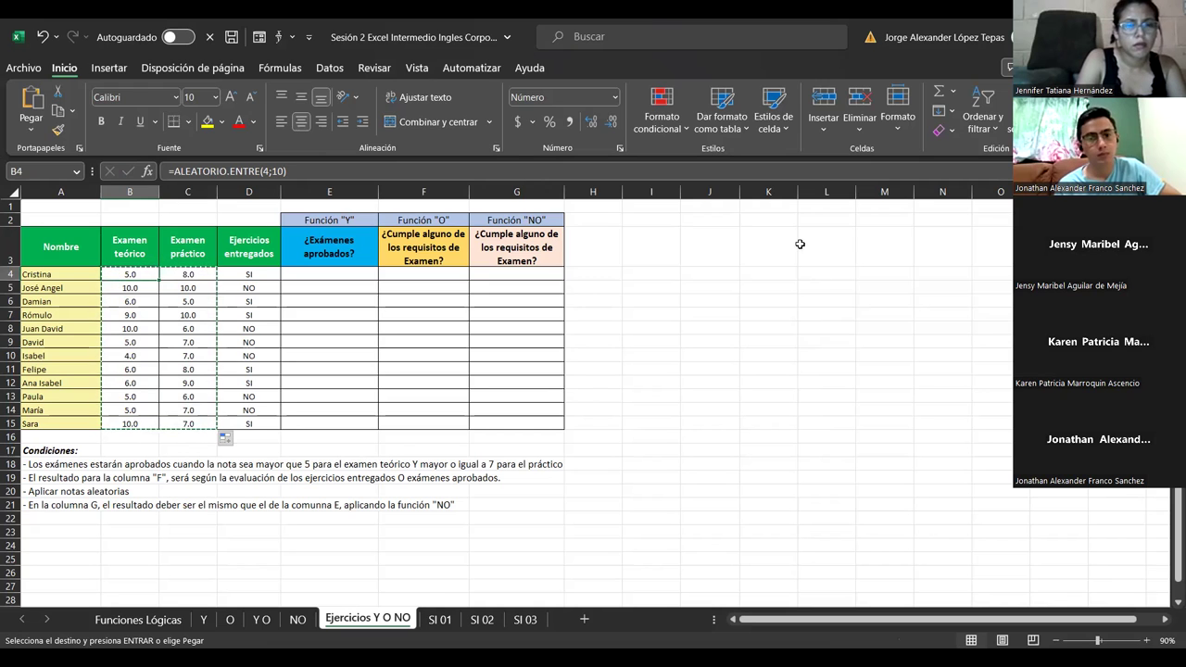
key("ctrl+v")
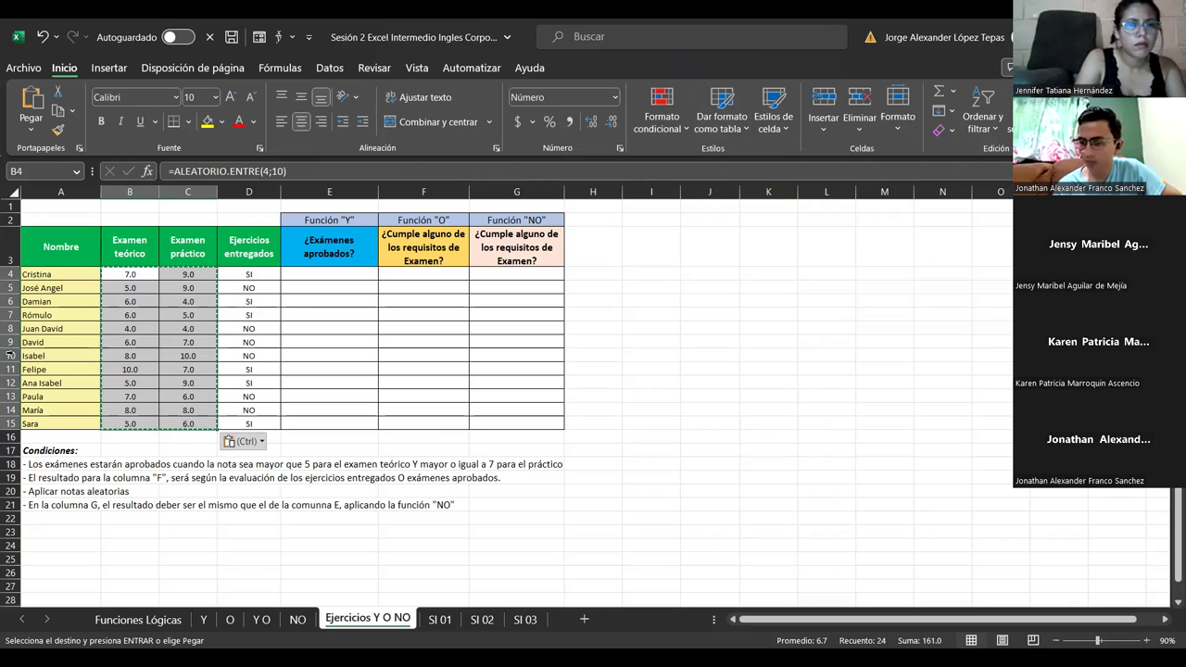
right_click(140, 280)
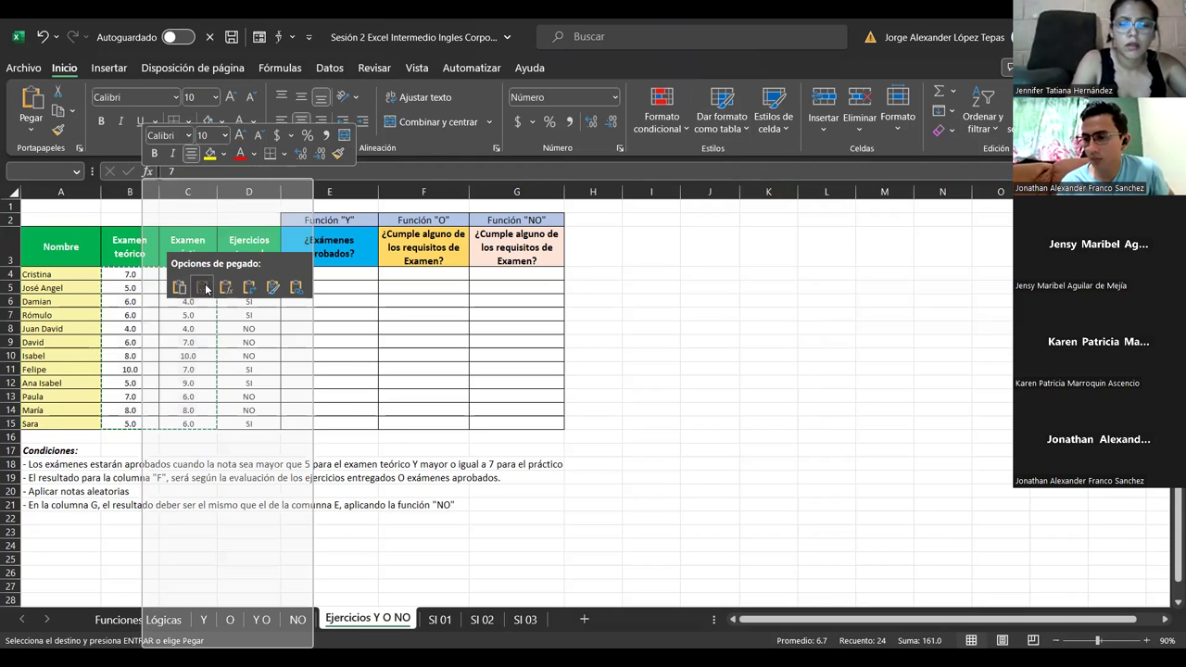
left_click(204, 289)
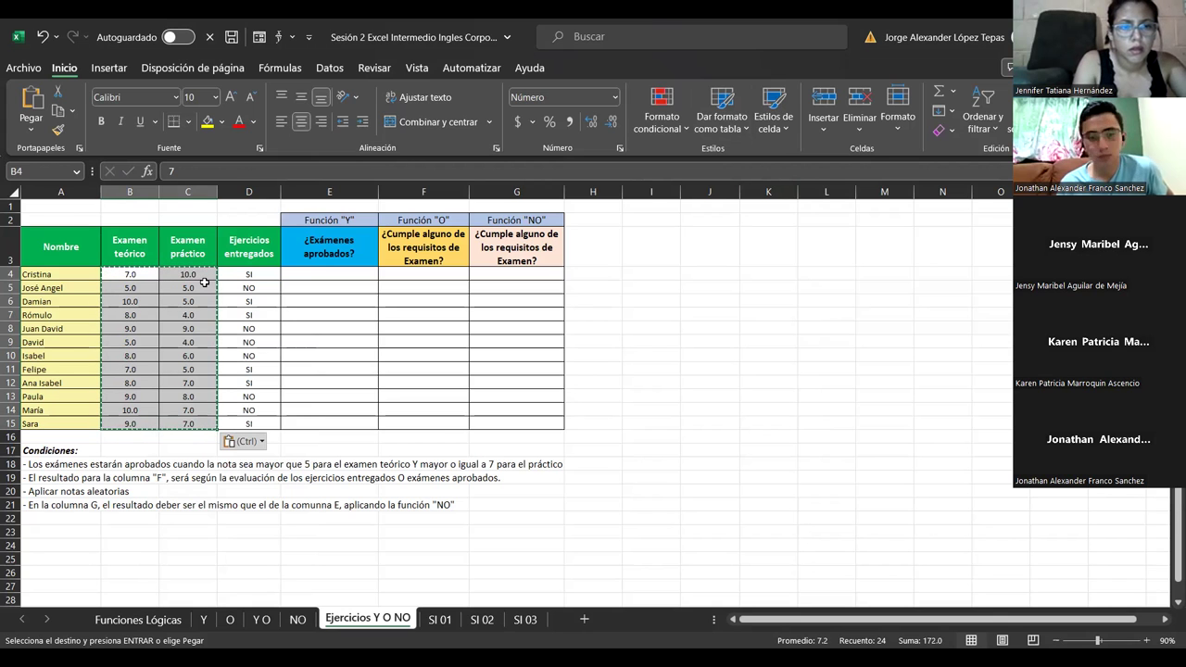
- In E4 begin the AND formula =Y(B4>5; with the theory-exam condition
left_click(317, 276)
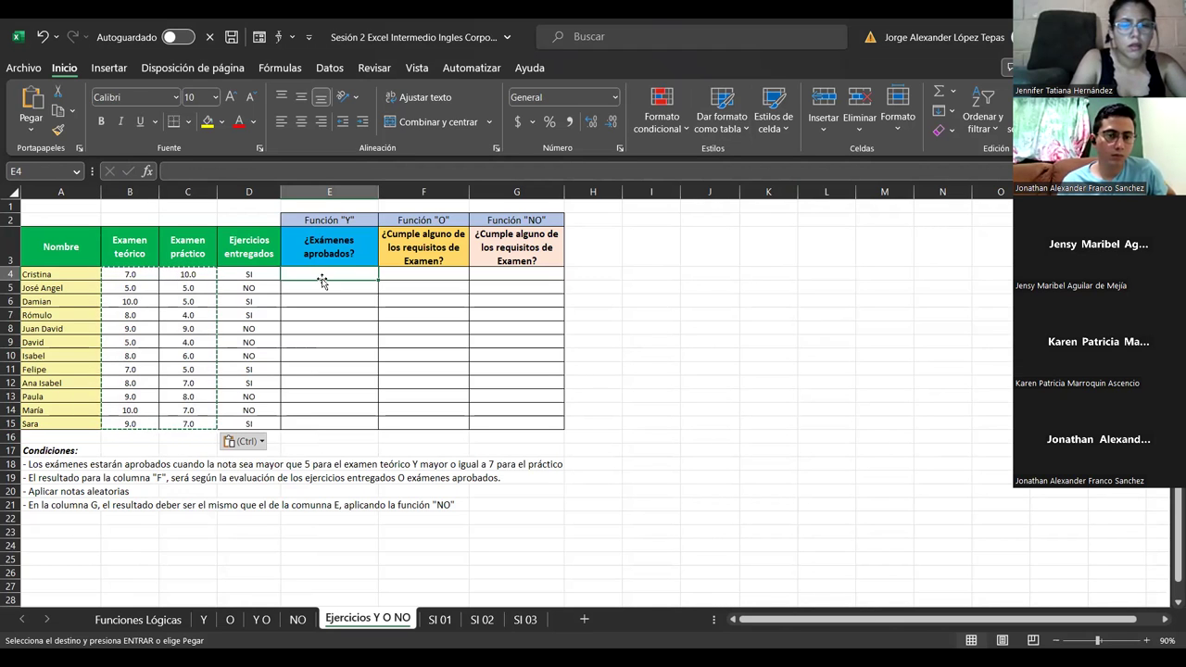
type("=")
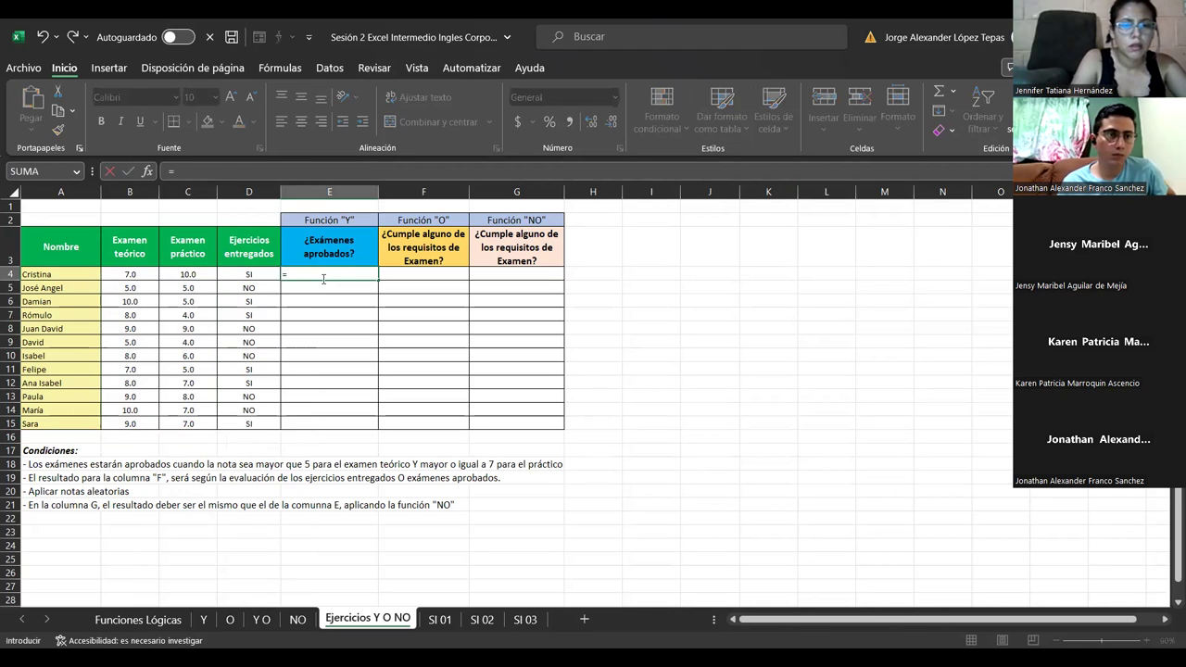
type("y")
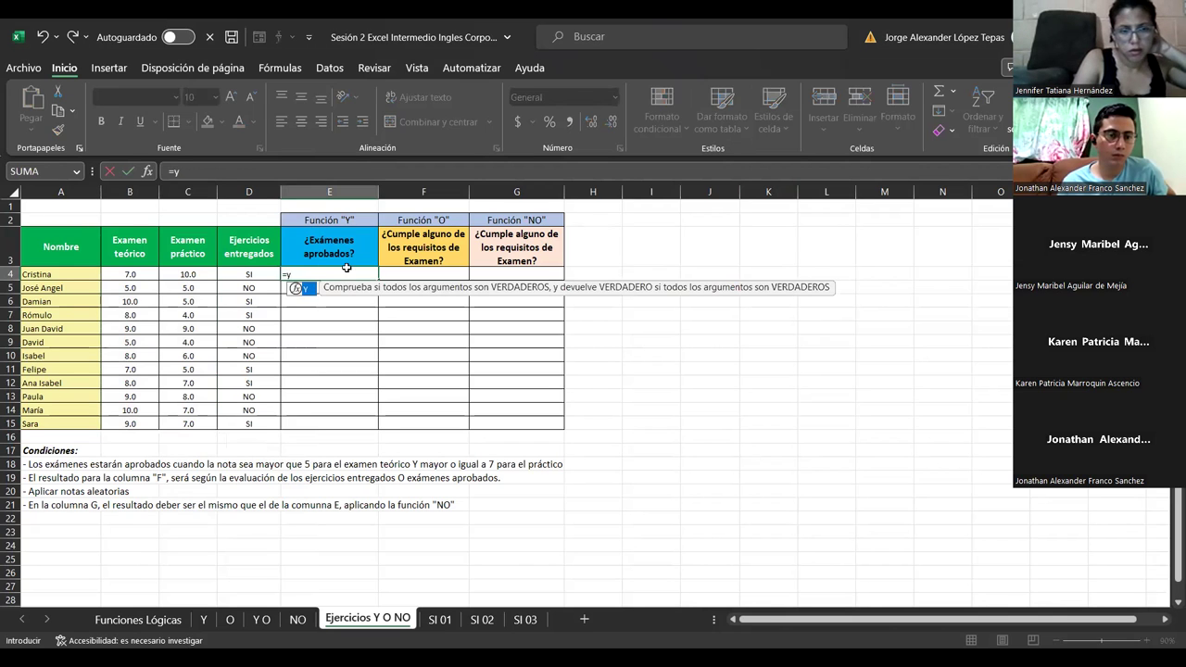
double_click(307, 289)
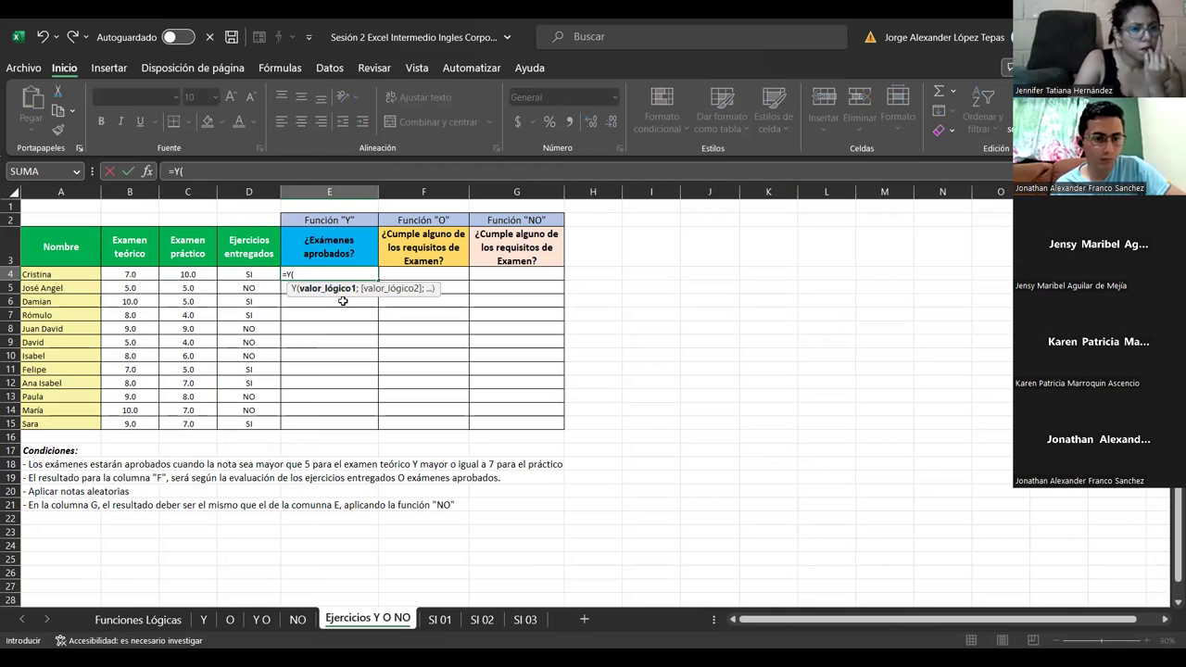
left_click(137, 275)
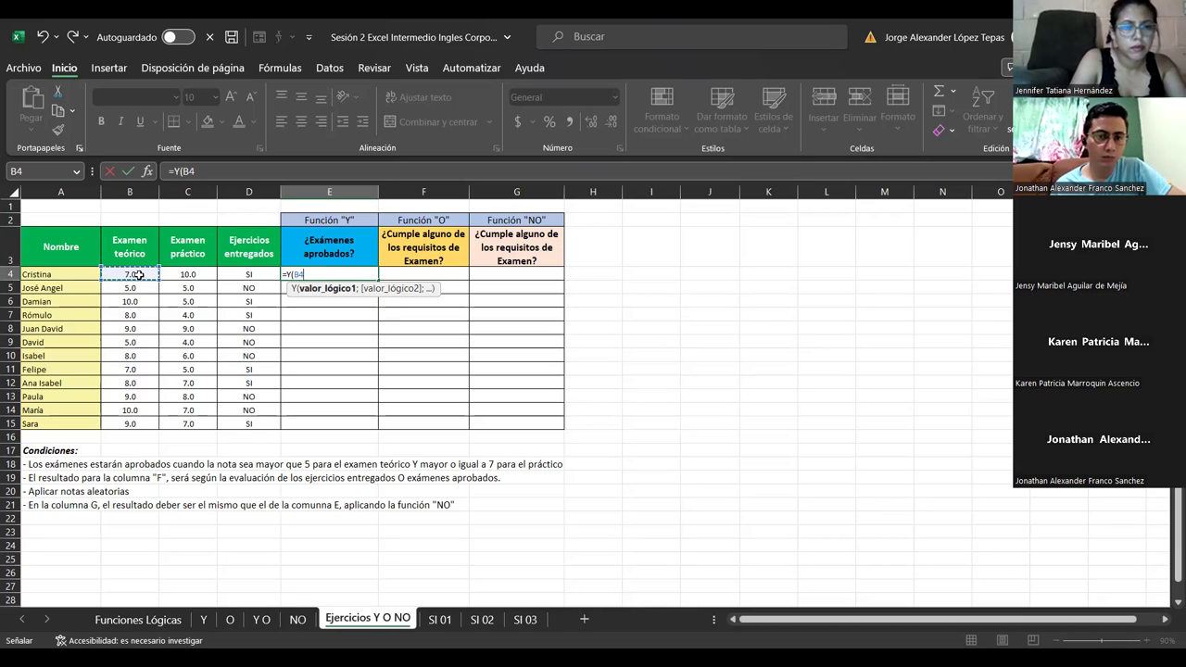
type(".")
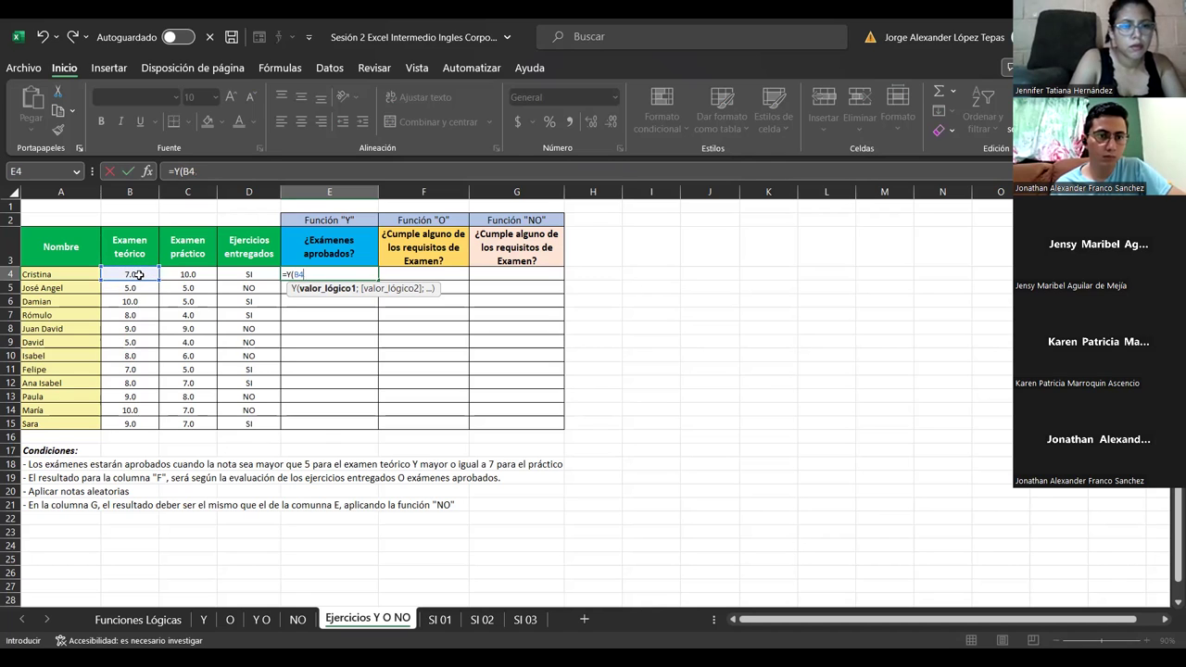
key("BackSpace")
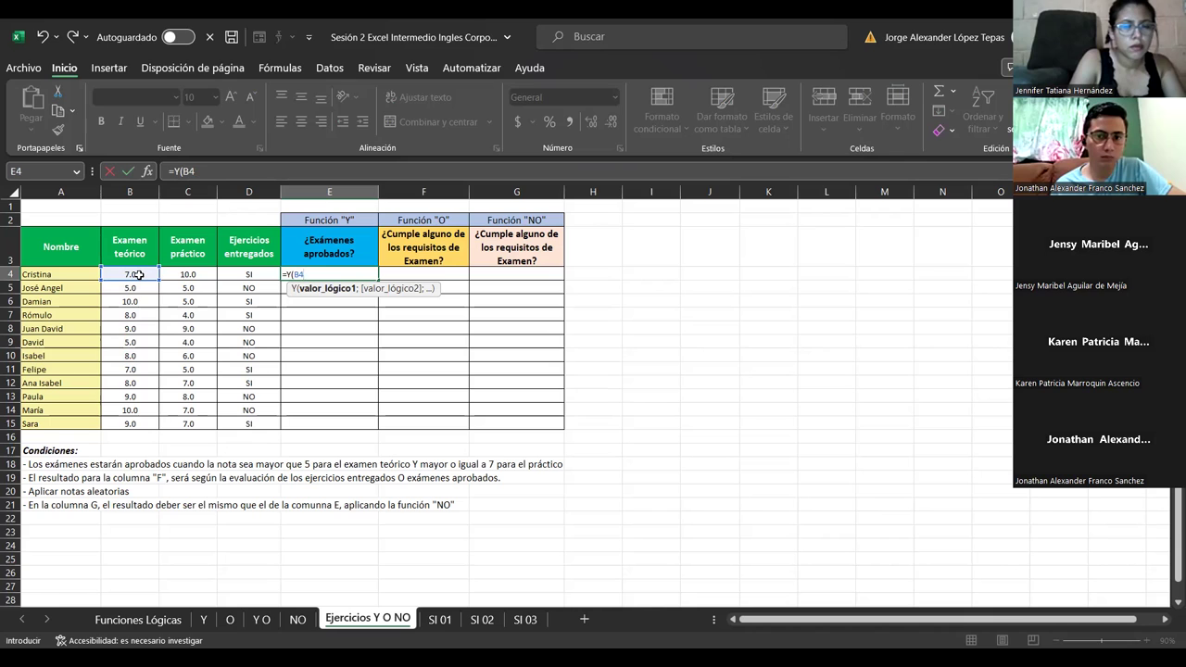
type(">5")
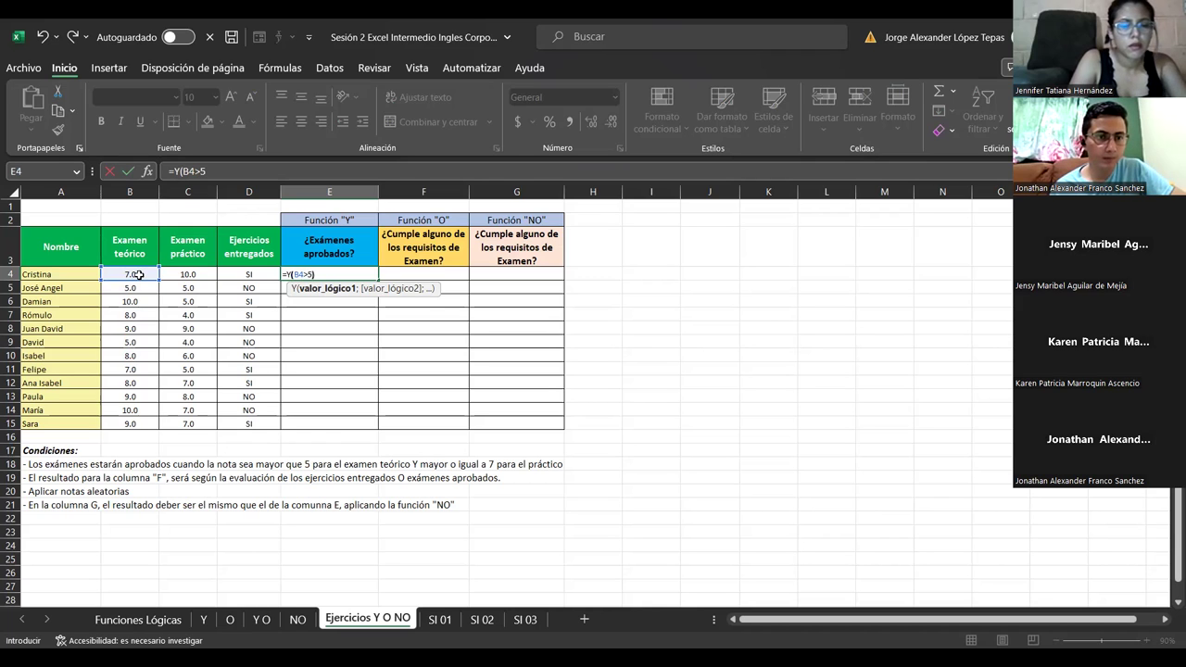
type(")")
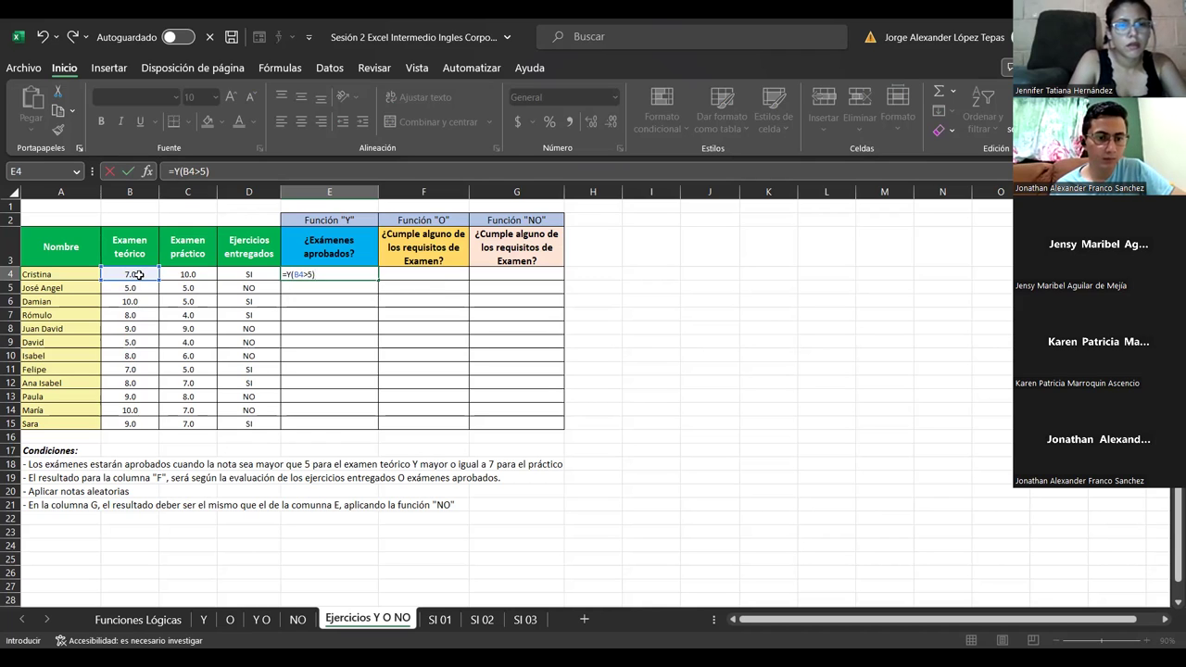
key("BackSpace")
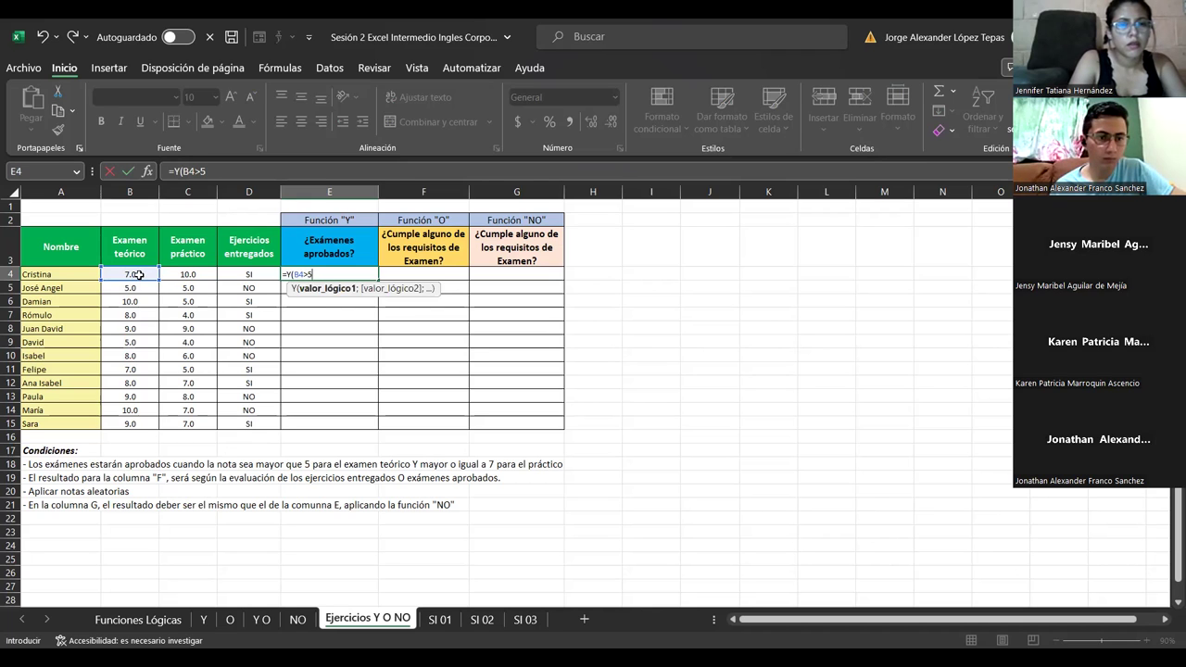
type(",")
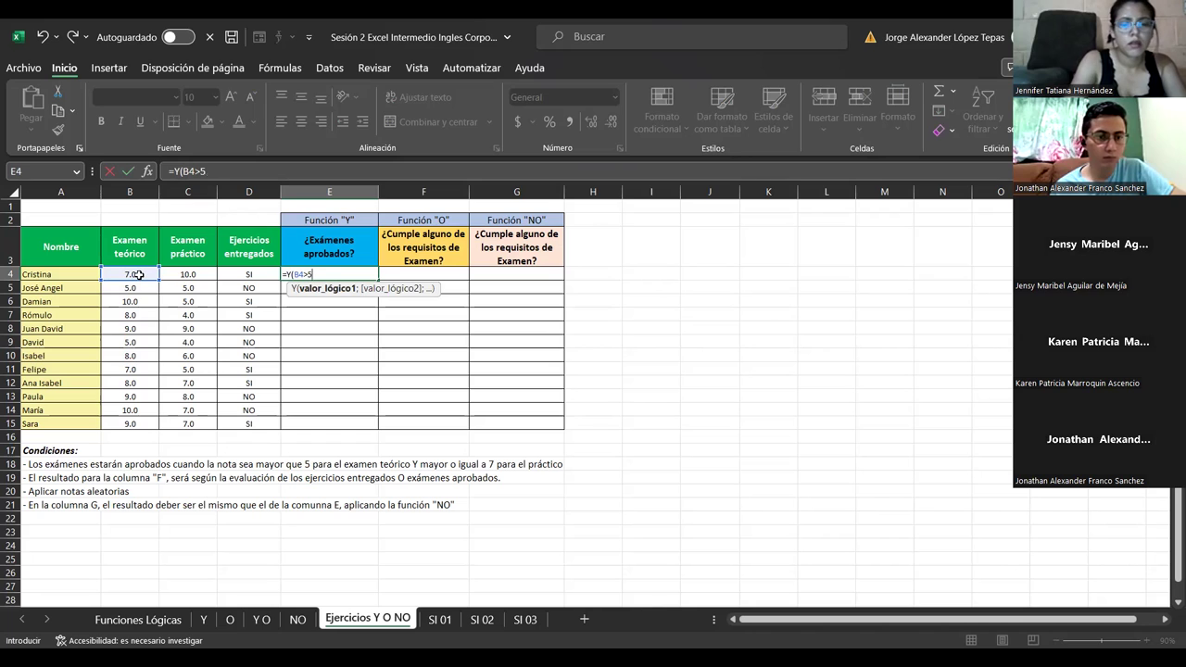
type(";")
key("BackSpace")
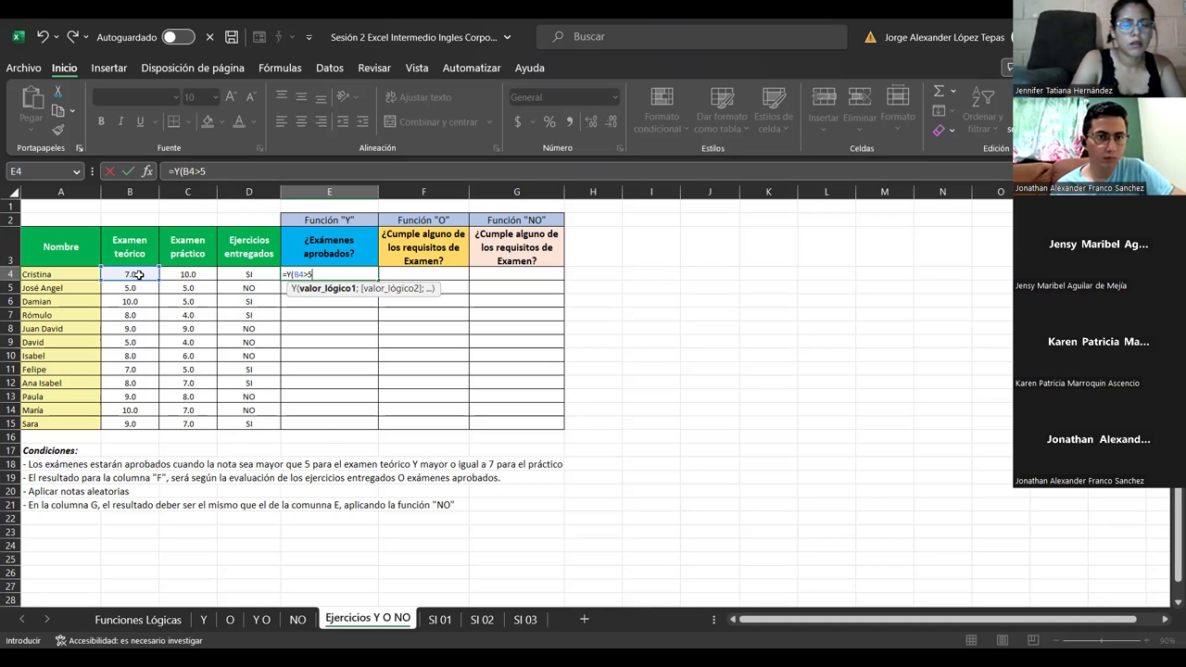
type(";")
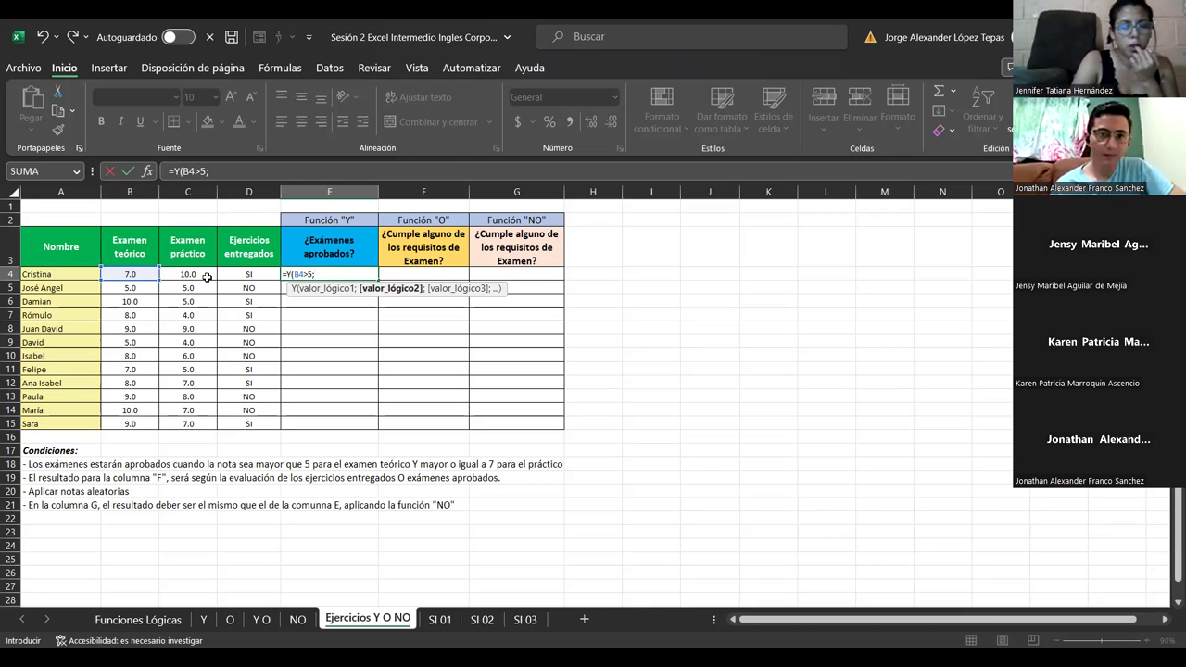
- Add the C4>=7 practical-exam condition, close =Y(B4>5;C4>=7) and commit it
left_click(201, 277)
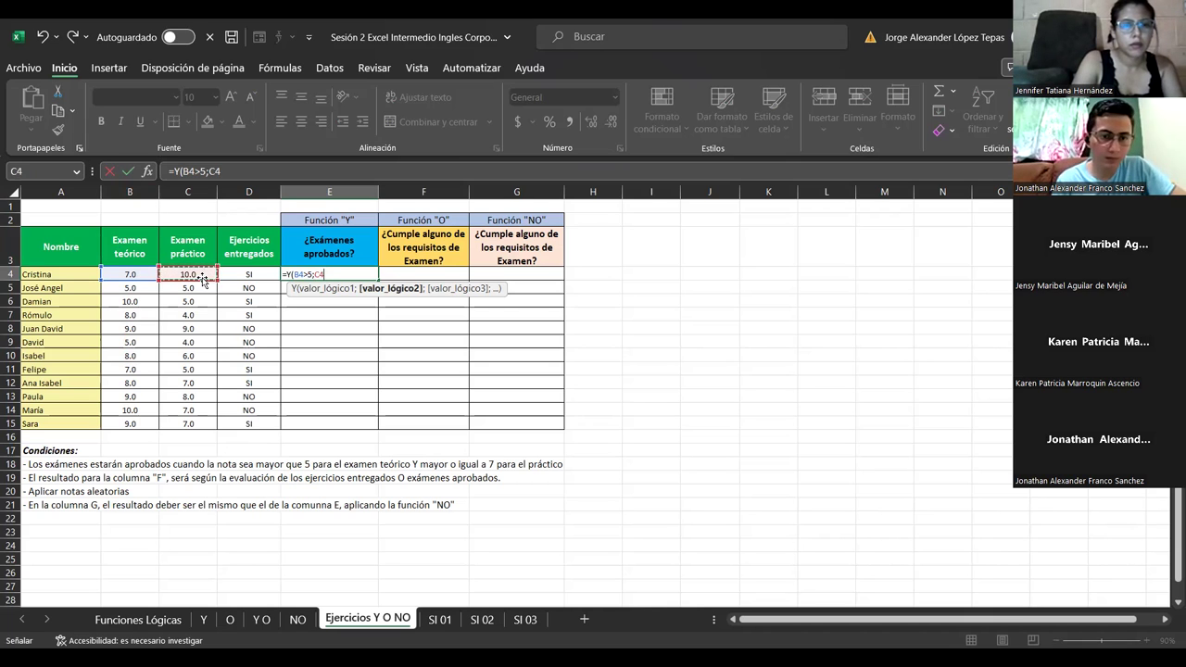
type(".")
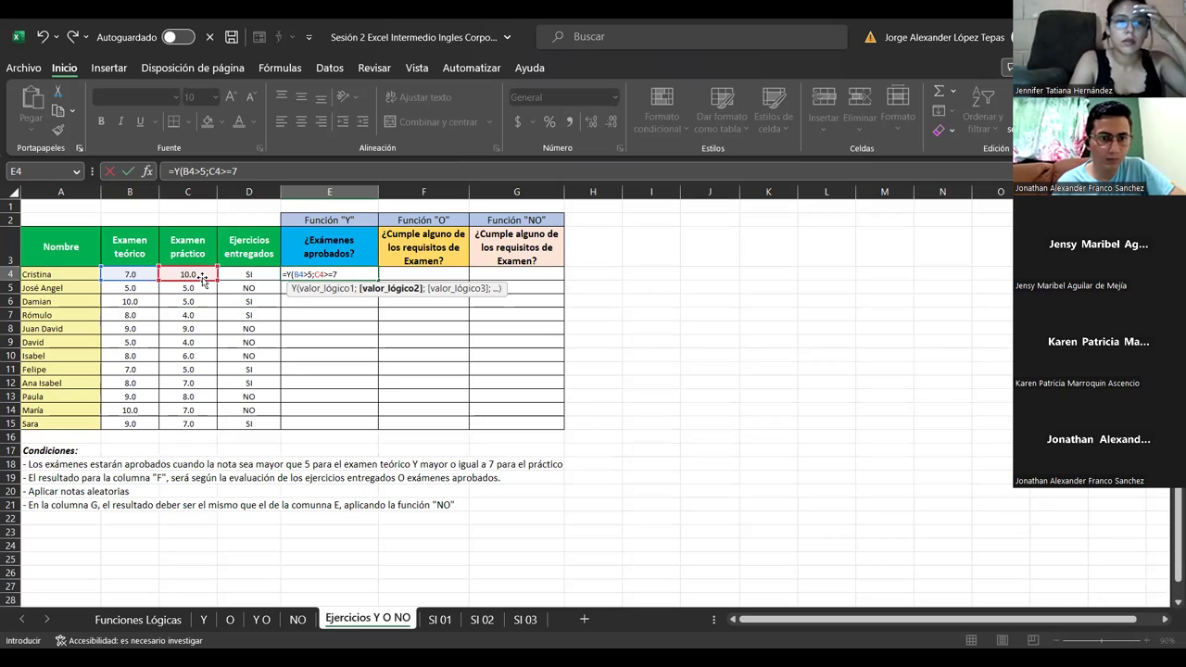
type(")")
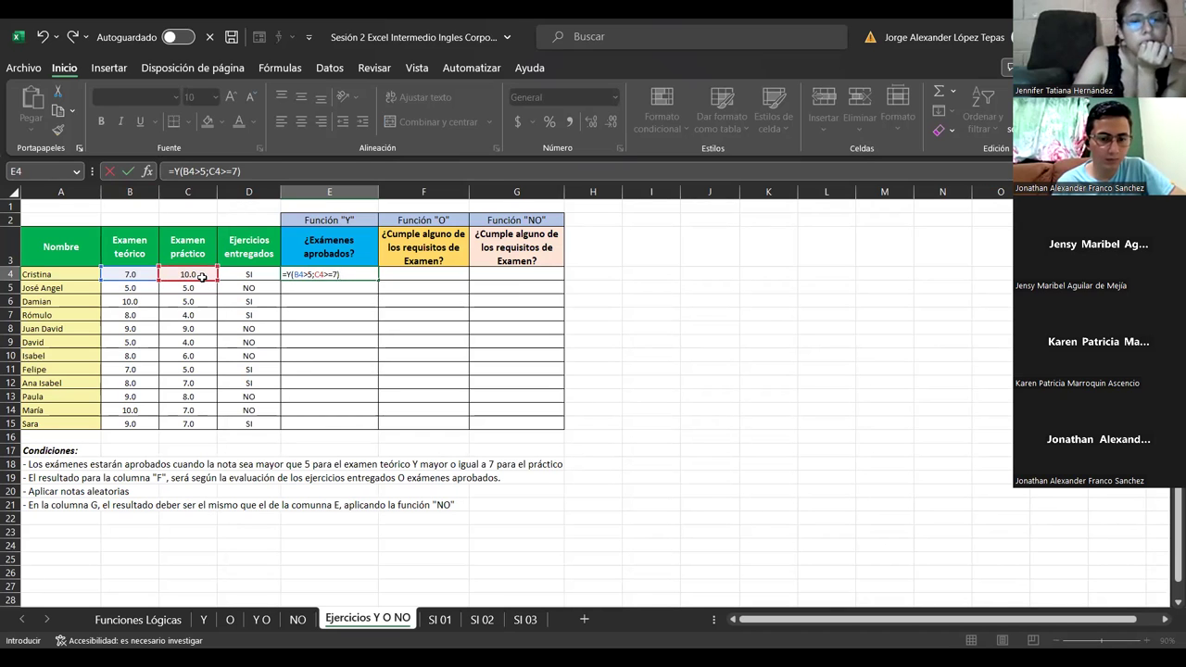
key("Return")
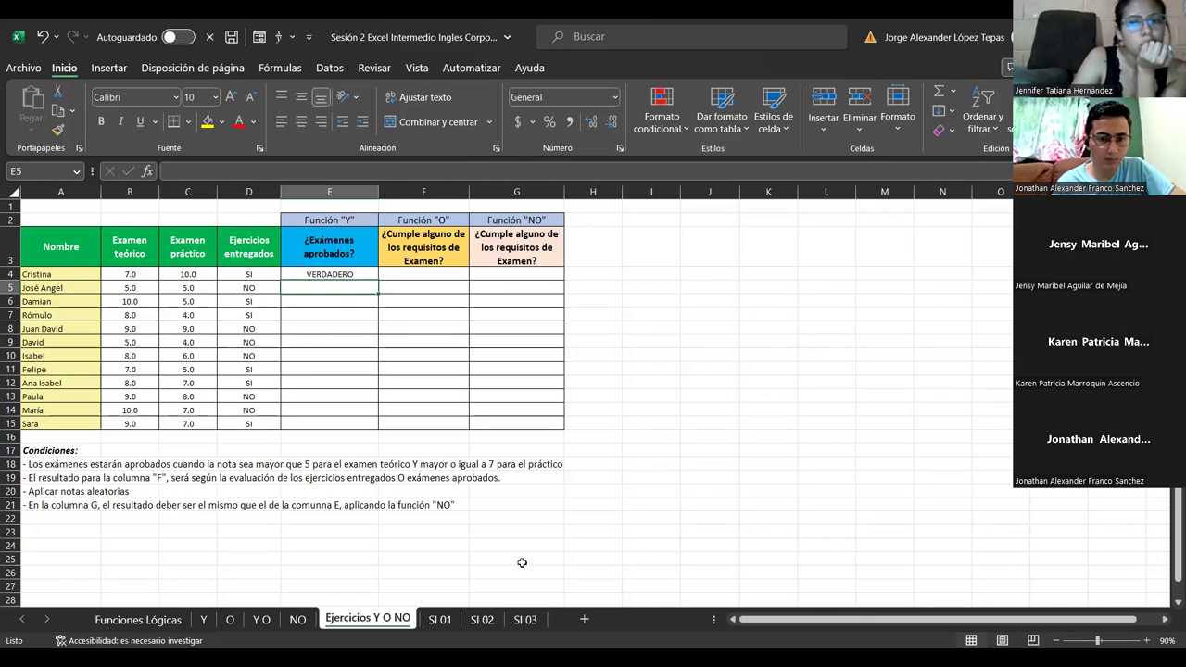
- Copy the E4 AND formula down through E15 for all twelve students
left_click(317, 274)
left_click_drag(377, 280, 373, 424)
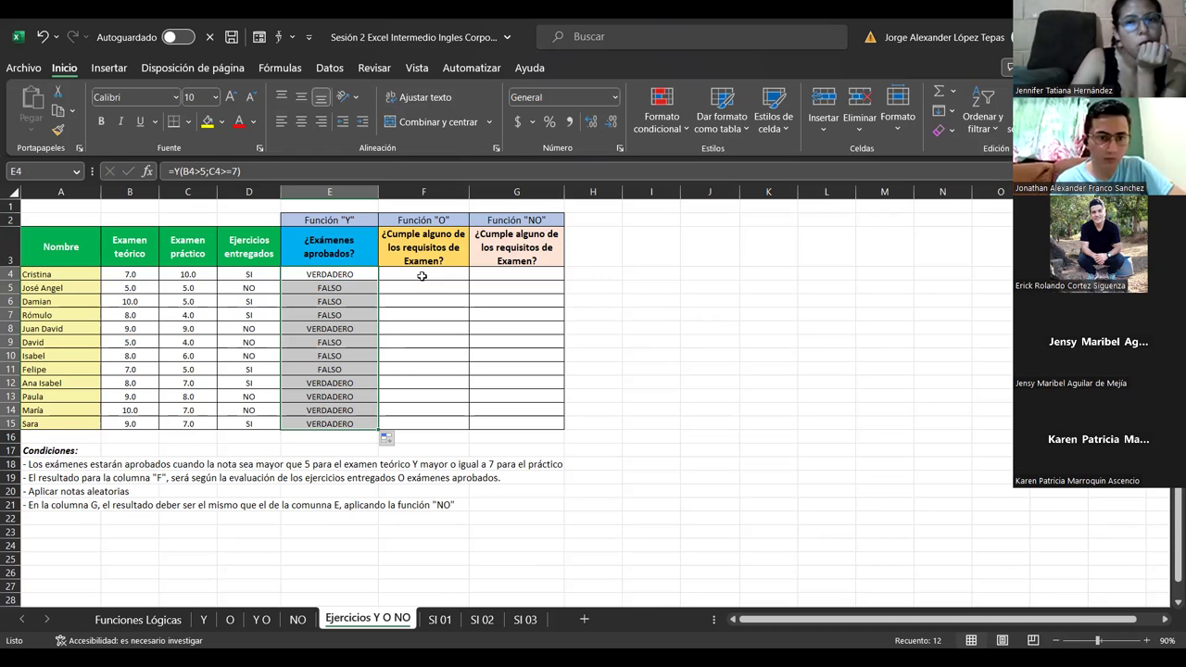
left_click(421, 276)
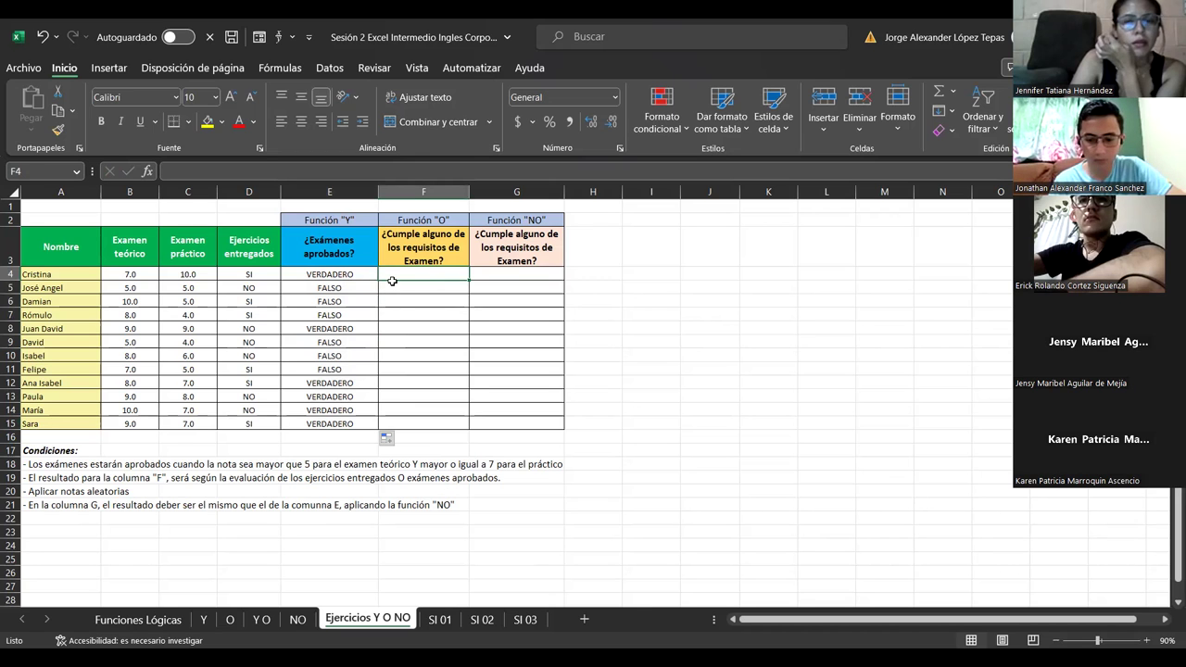
- In F4 build =O(D4="SI"; as the first OR condition
type("=o")
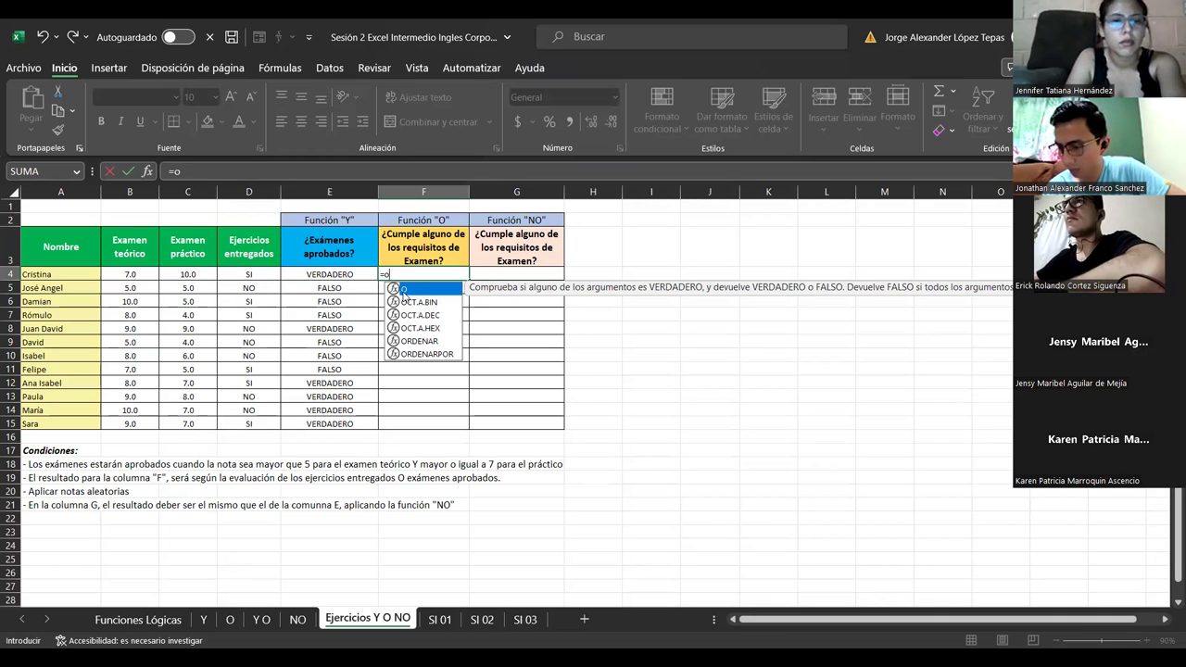
double_click(410, 291)
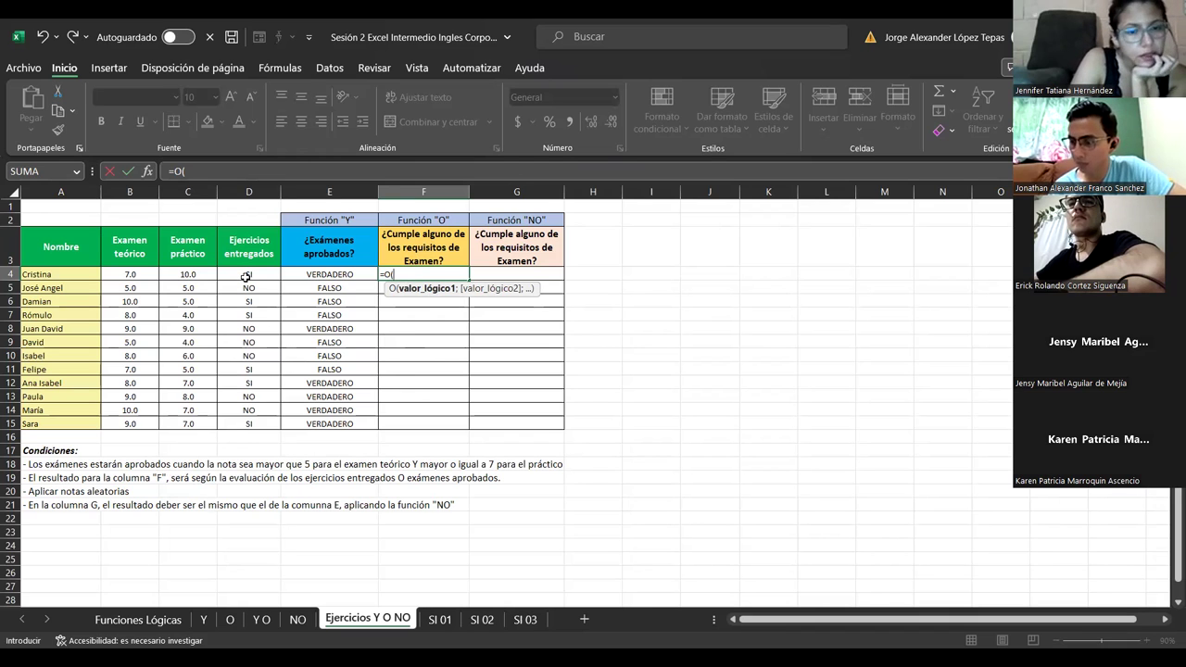
left_click(246, 276)
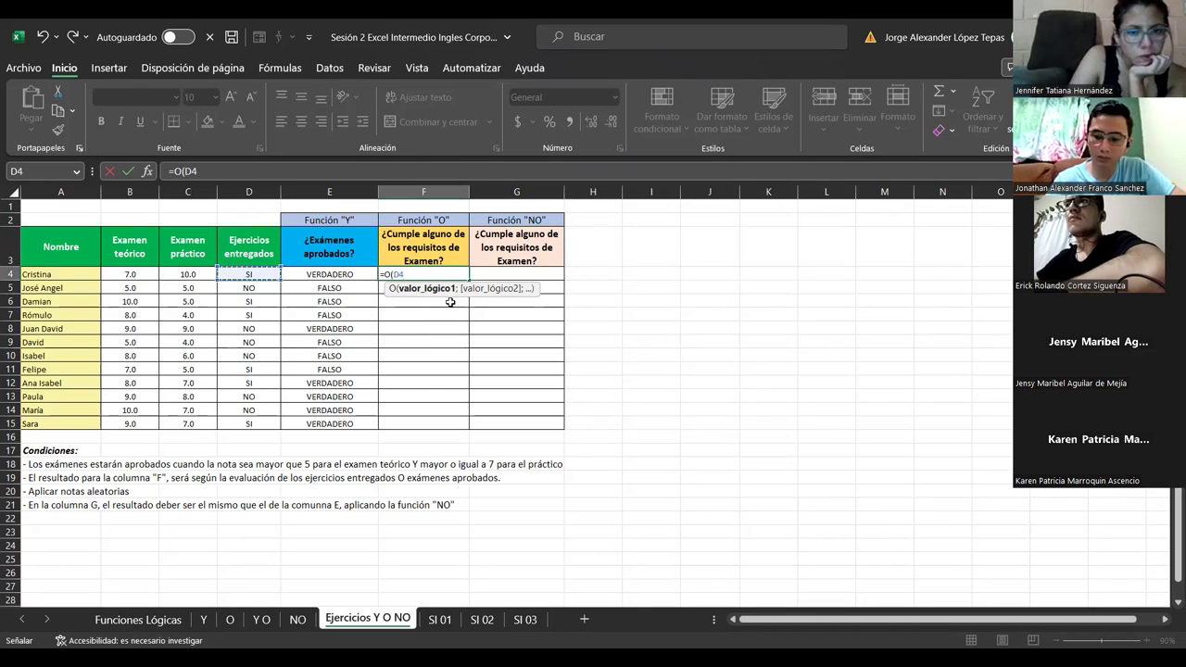
type("=")
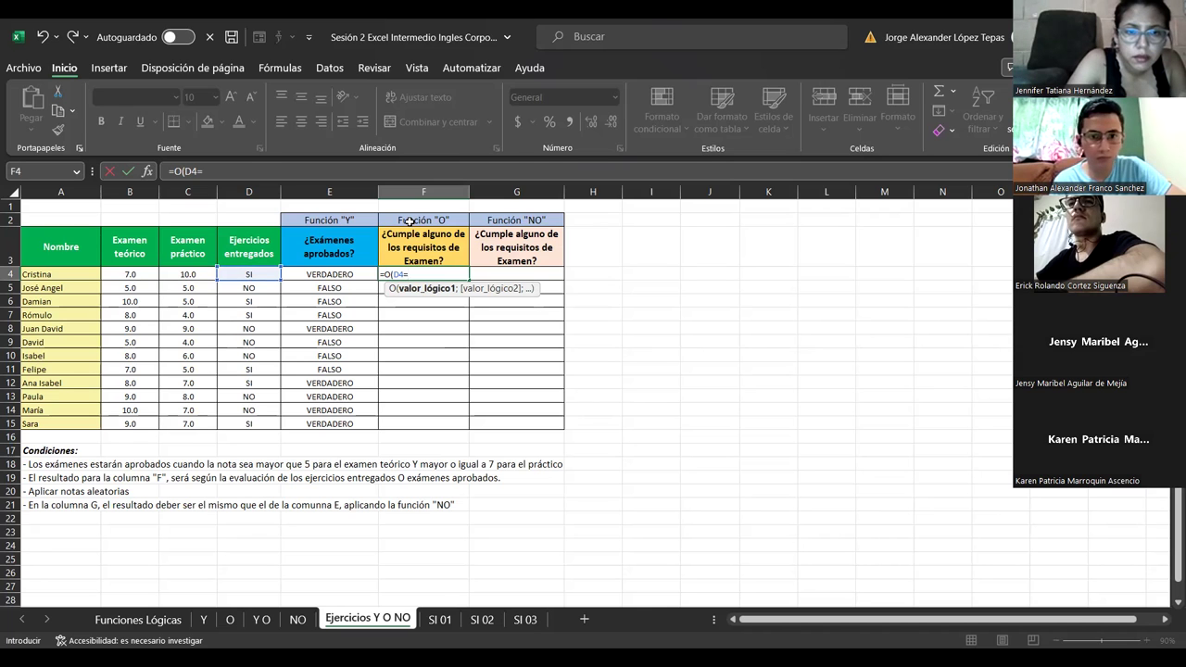
type("\"")
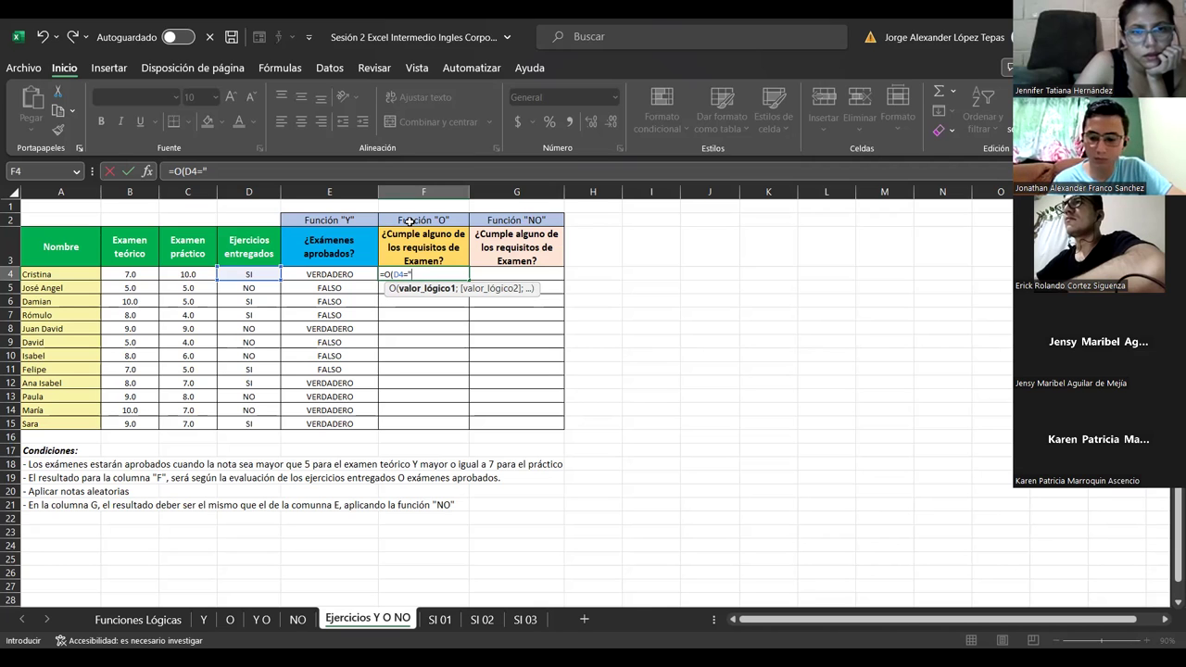
type("SI")
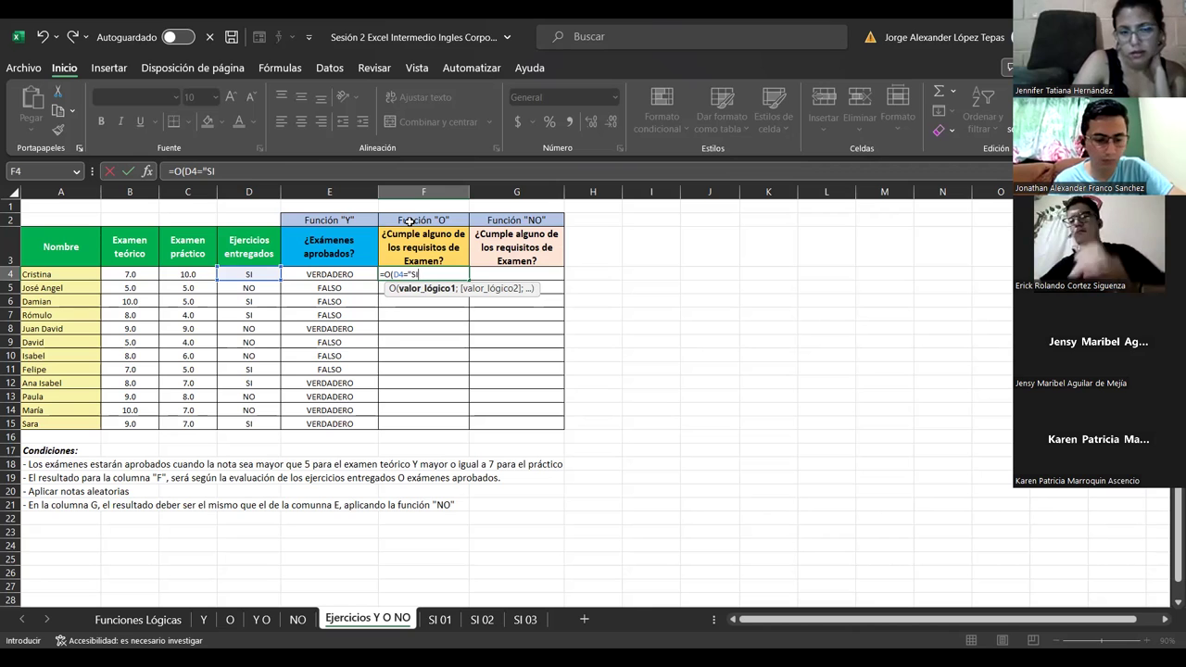
type("\"")
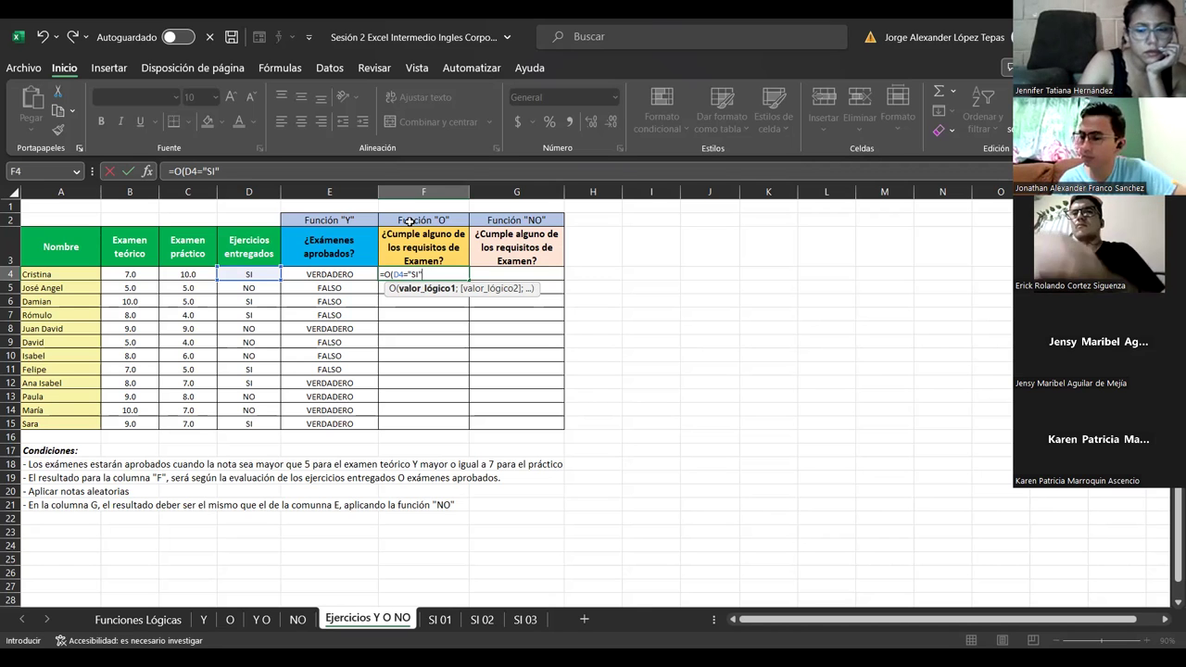
type(";")
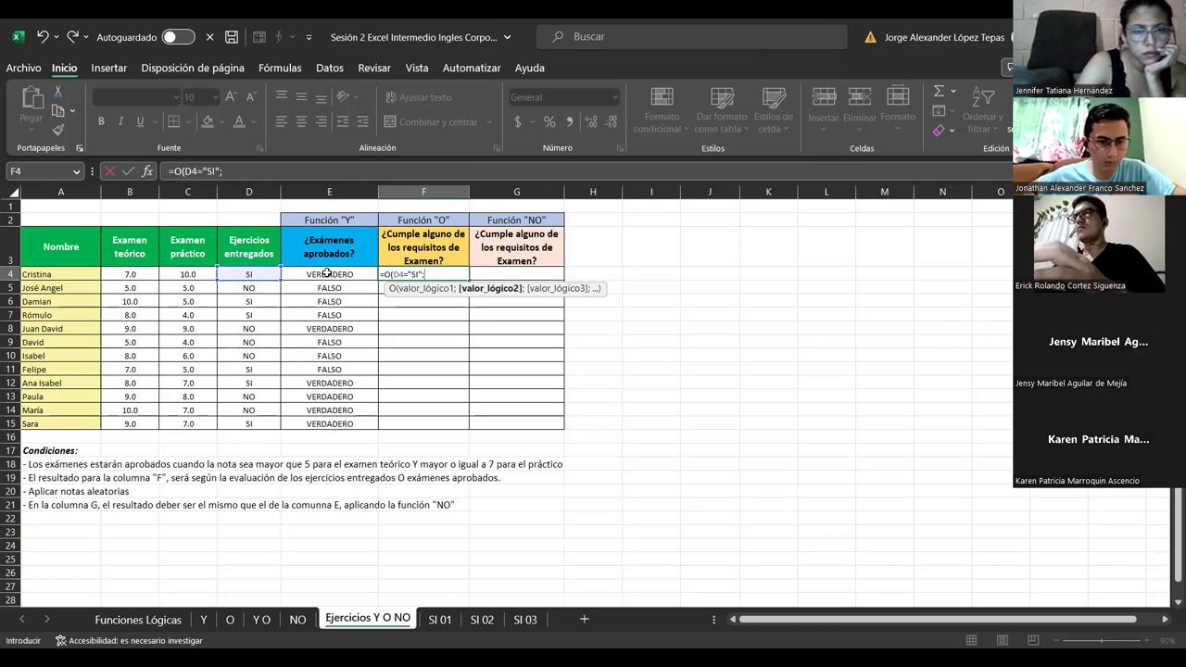
- Complete F4 as =O(D4="SI";E4=VERDADERO) and commit it, showing VERDADERO
left_click(326, 272)
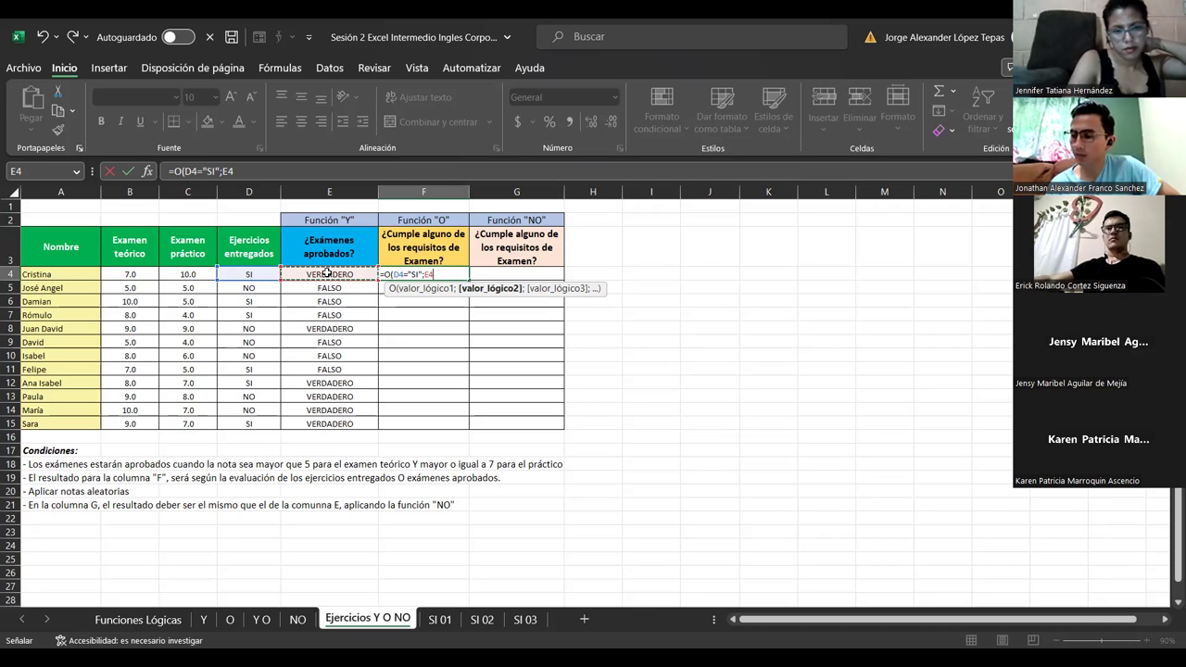
type("=")
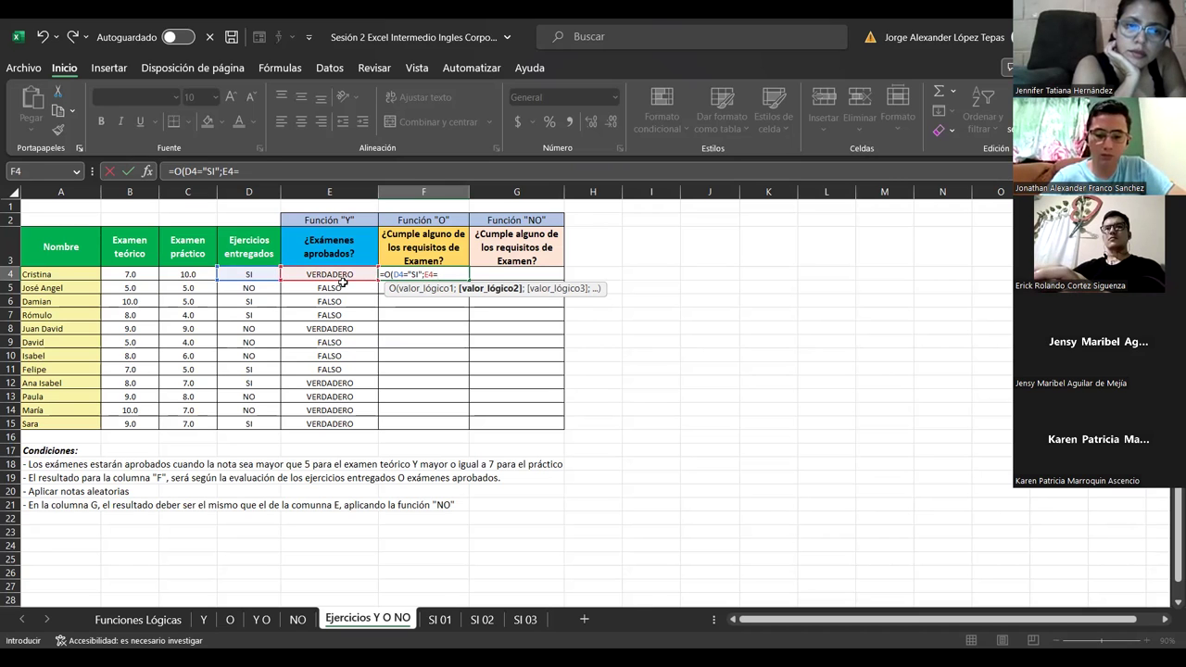
type("VER")
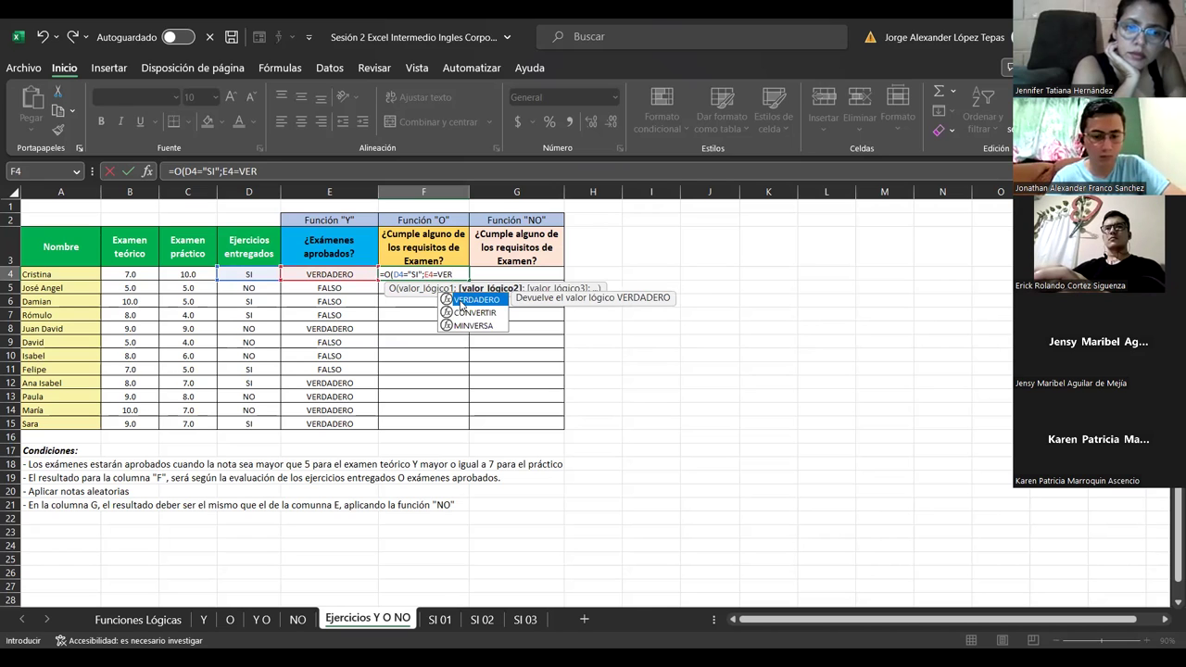
double_click(461, 302)
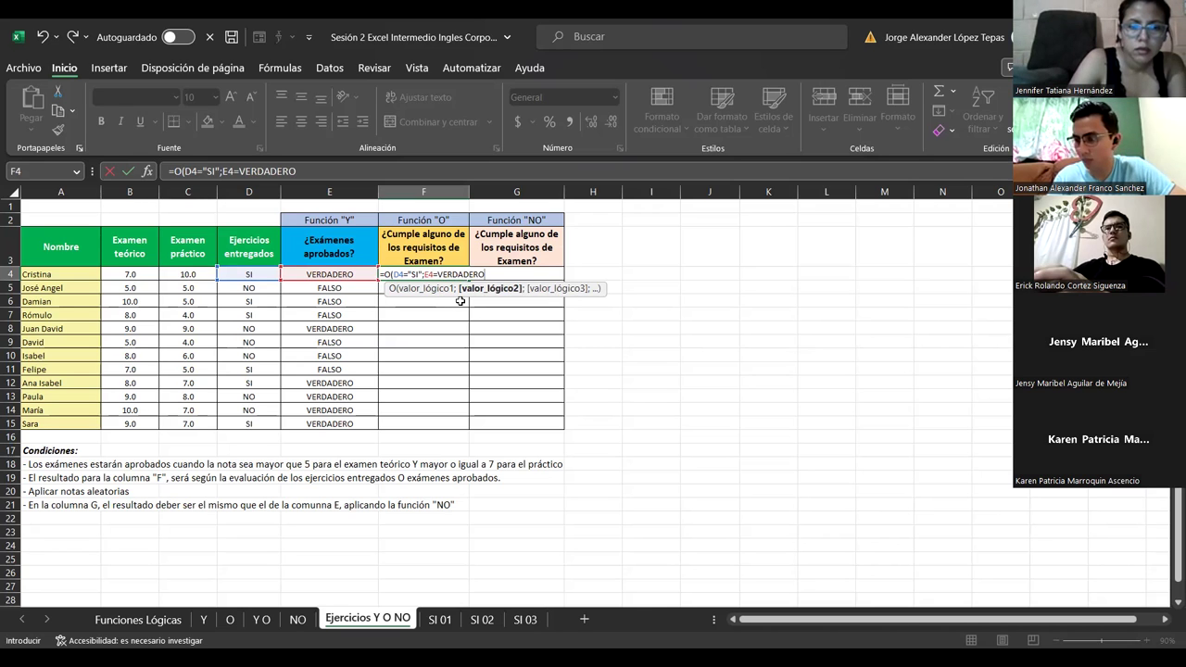
type(")")
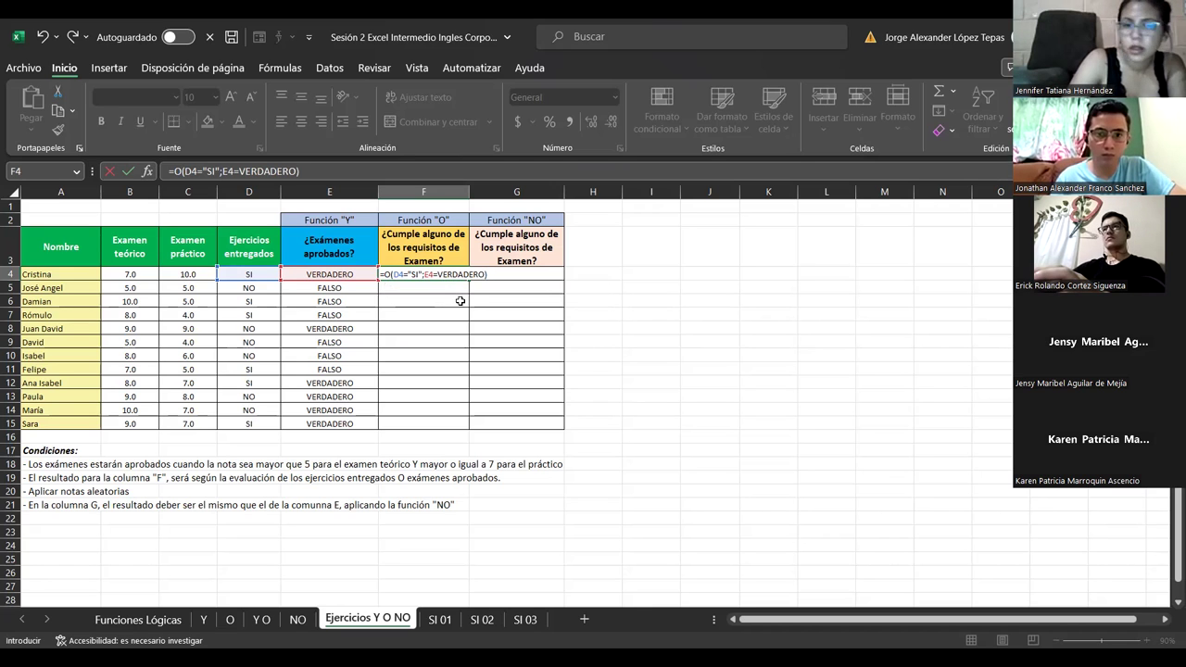
key("Return")
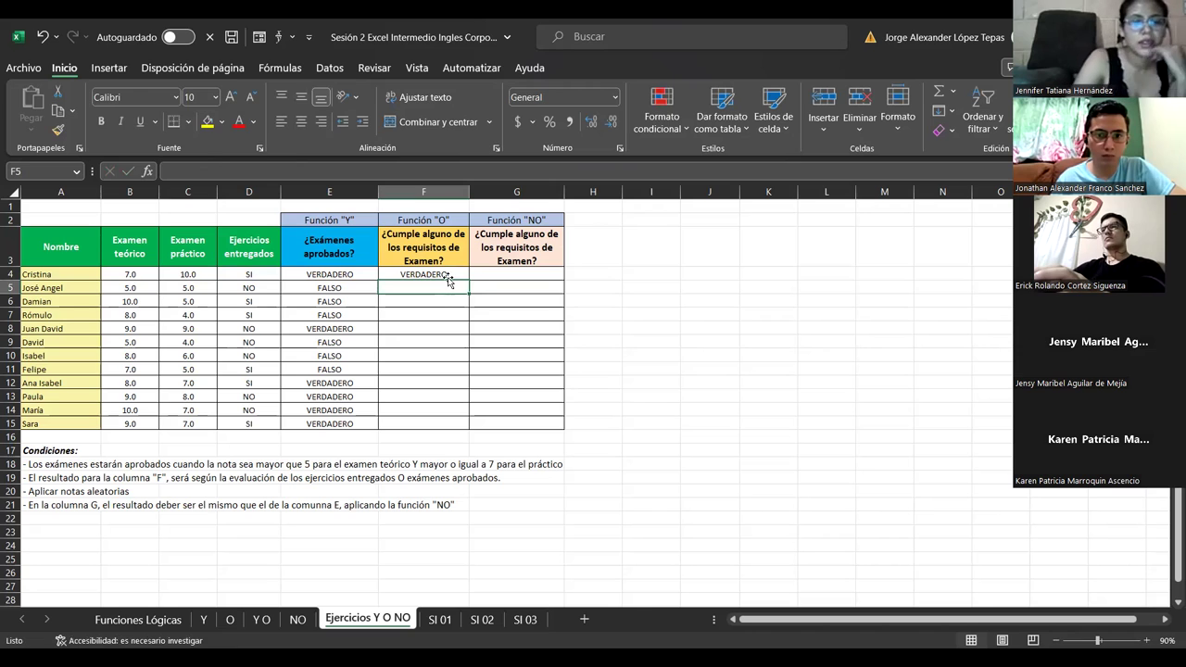
- Copy the F4 OR formula down through F15 for every student
left_click(451, 272)
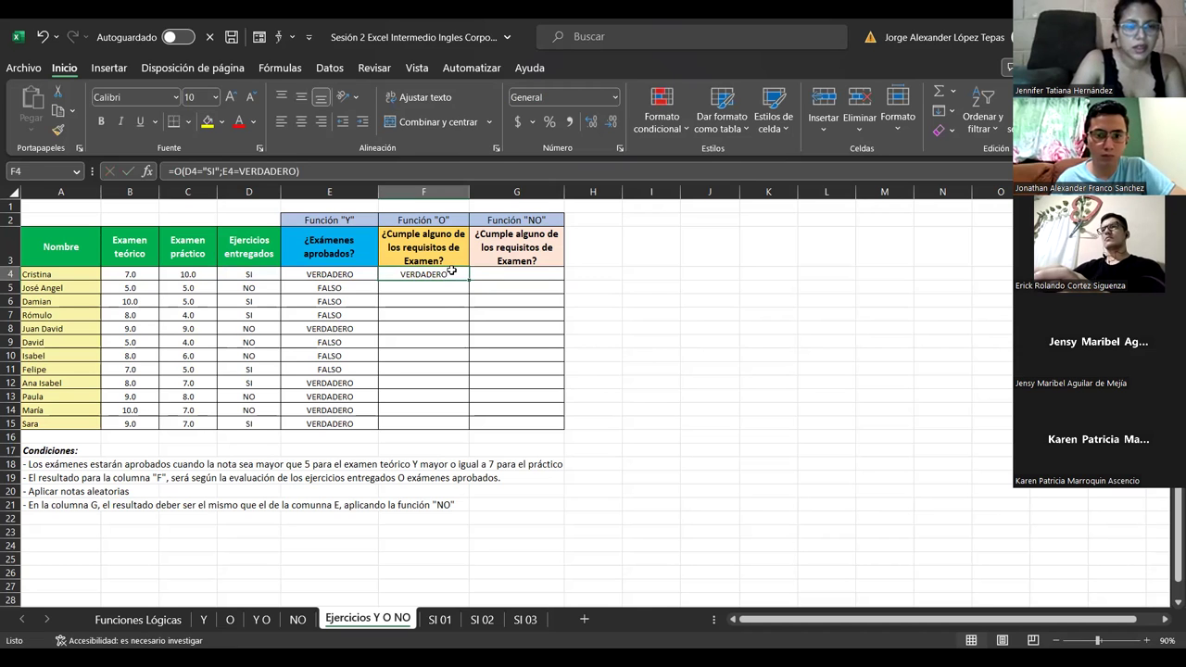
left_click_drag(467, 279, 467, 423)
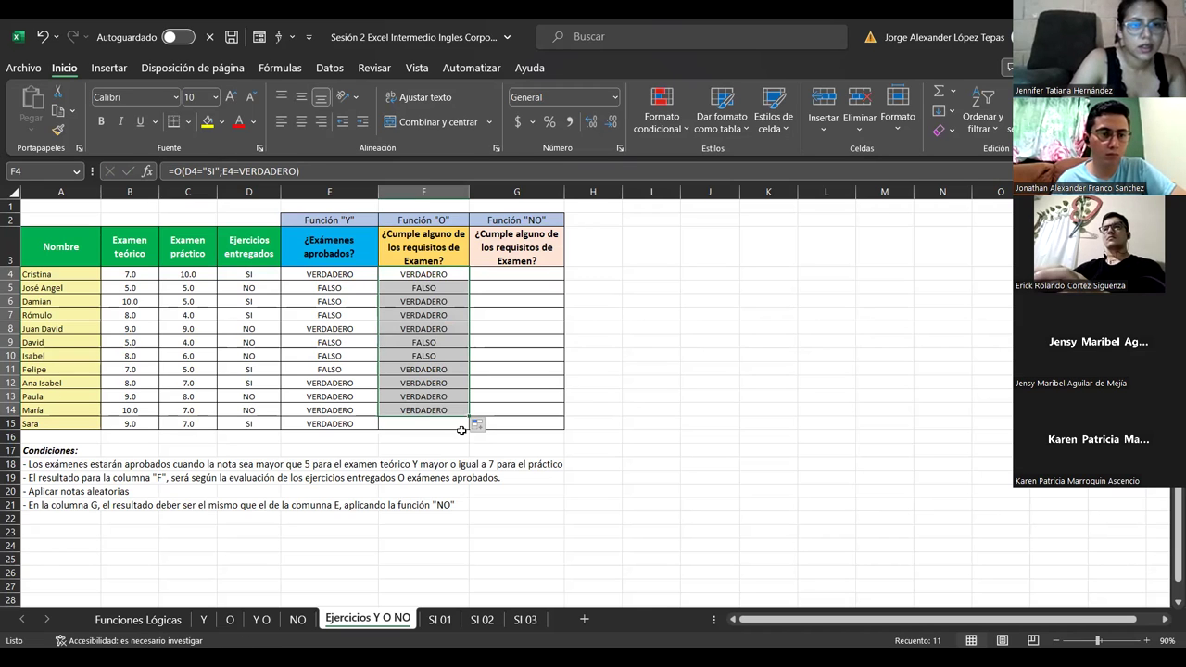
left_click(450, 409)
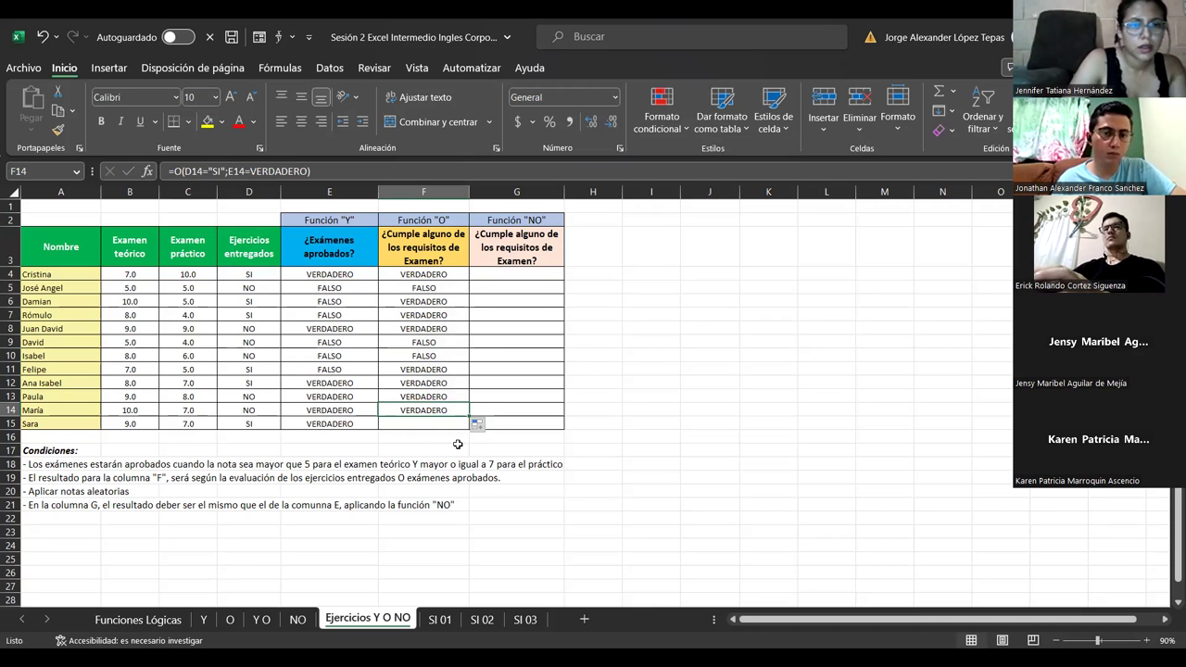
left_click_drag(468, 417, 469, 429)
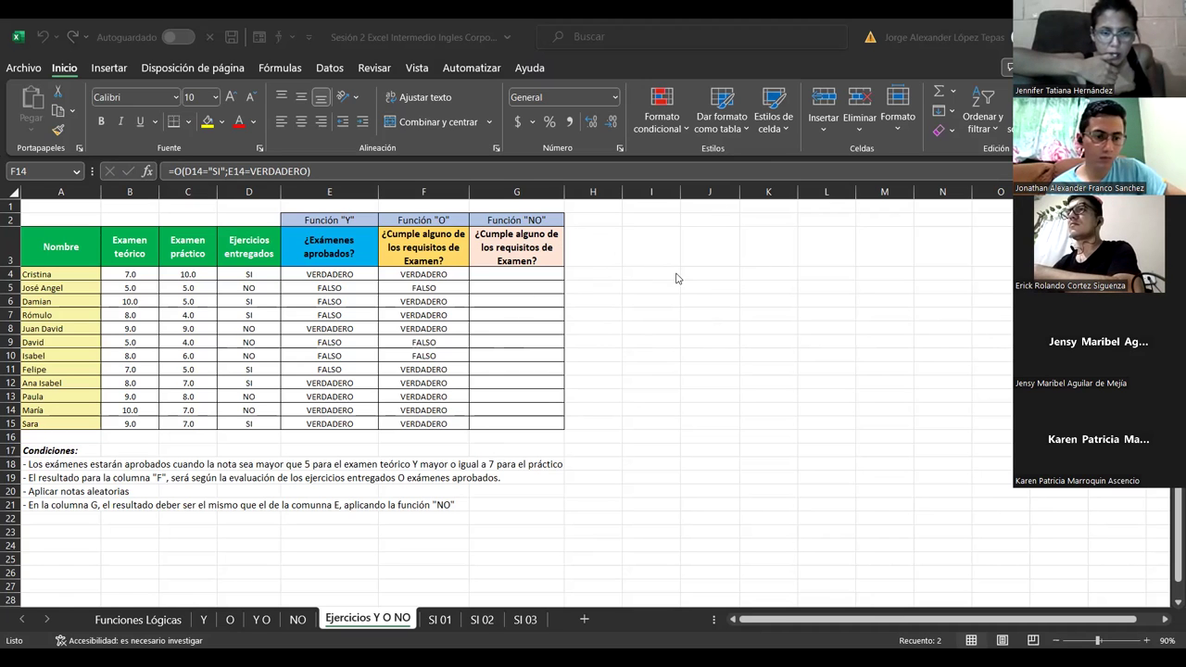
- Open the F4 formula for editing to display its D4 and E4 references
left_click(426, 274)
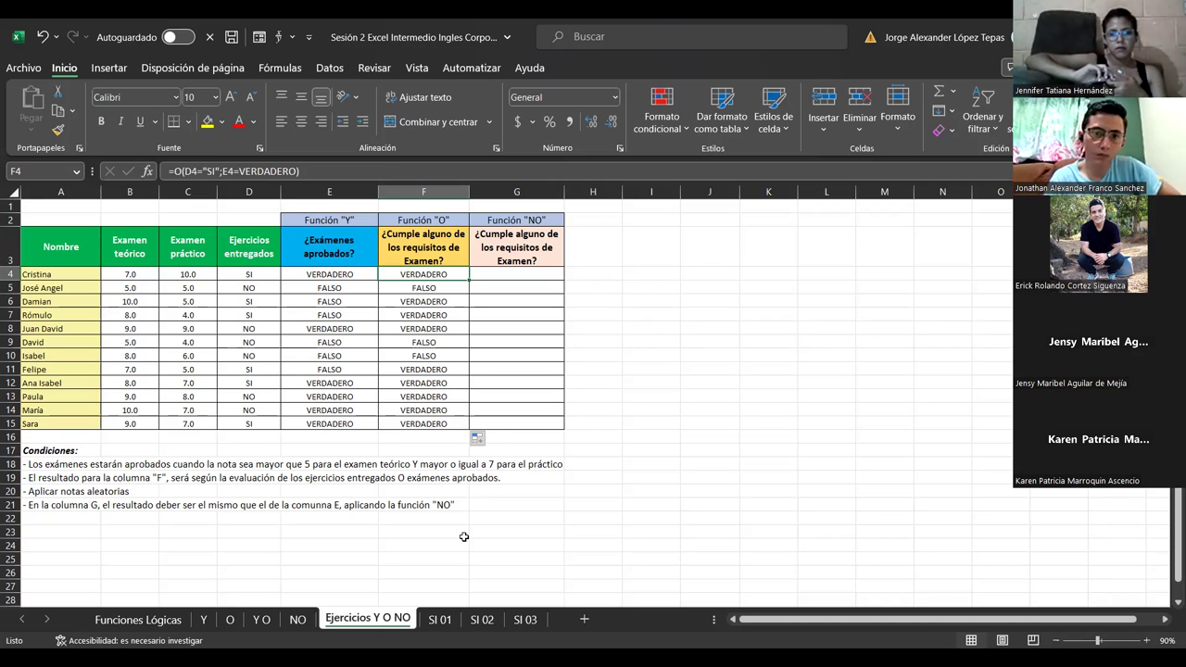
double_click(422, 274)
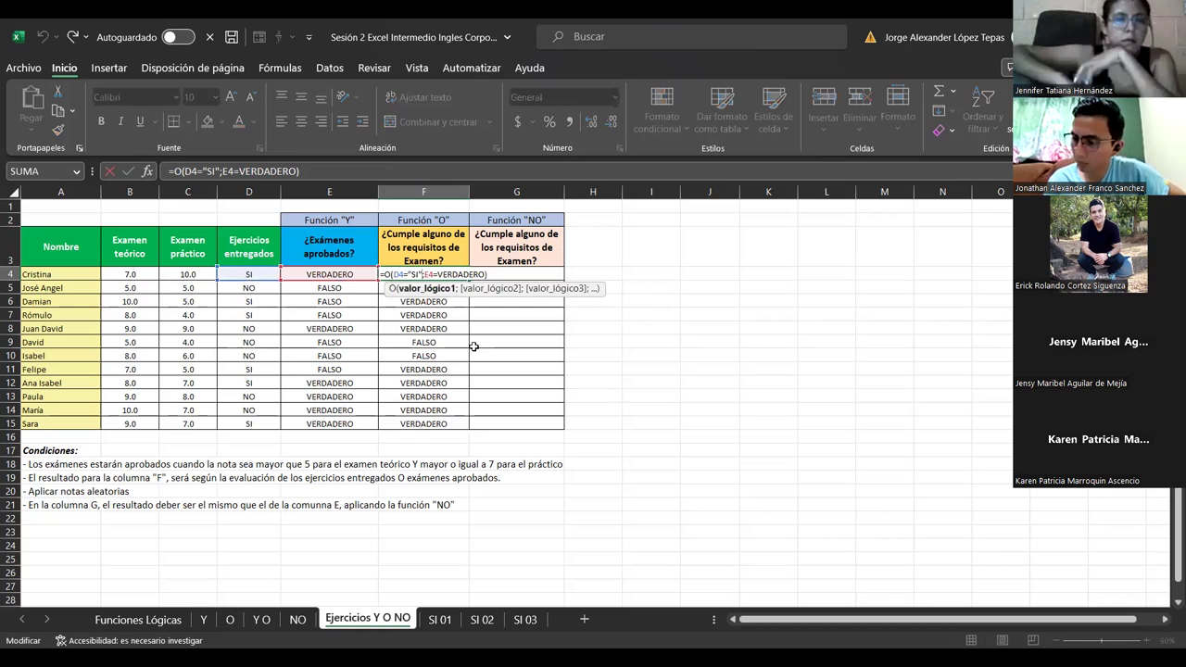
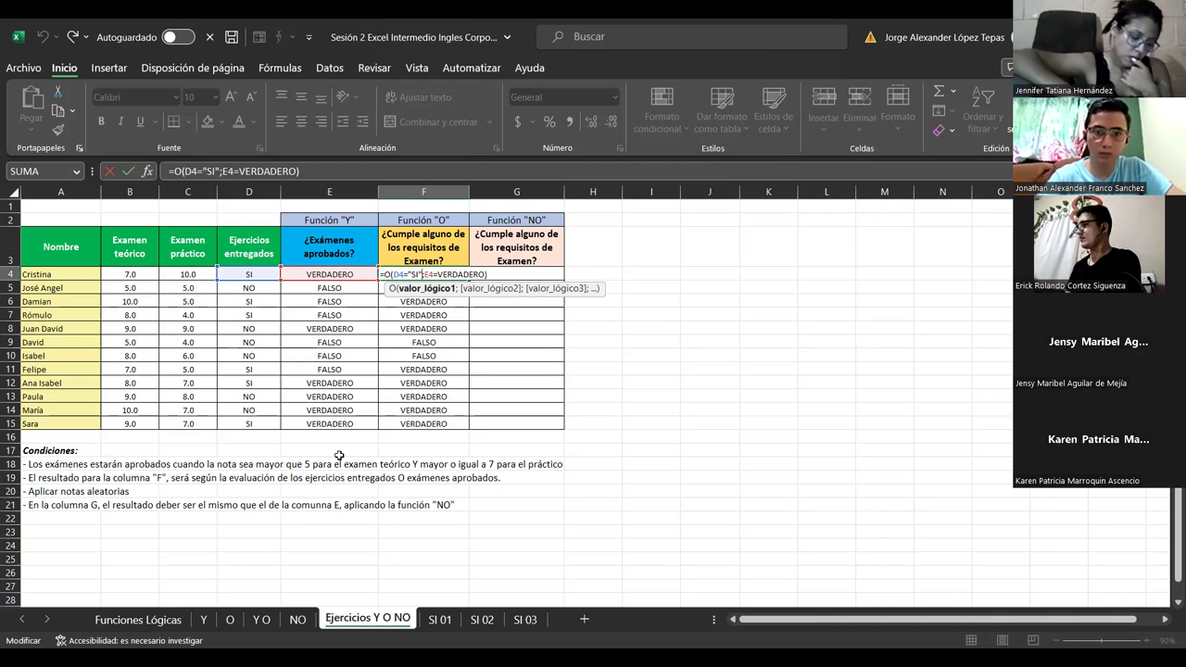
- Commit =O(D4="SI";E4=VERDADERO) in F4 so it shows VERDADERO, then select G4
left_click(751, 382)
left_click(518, 279)
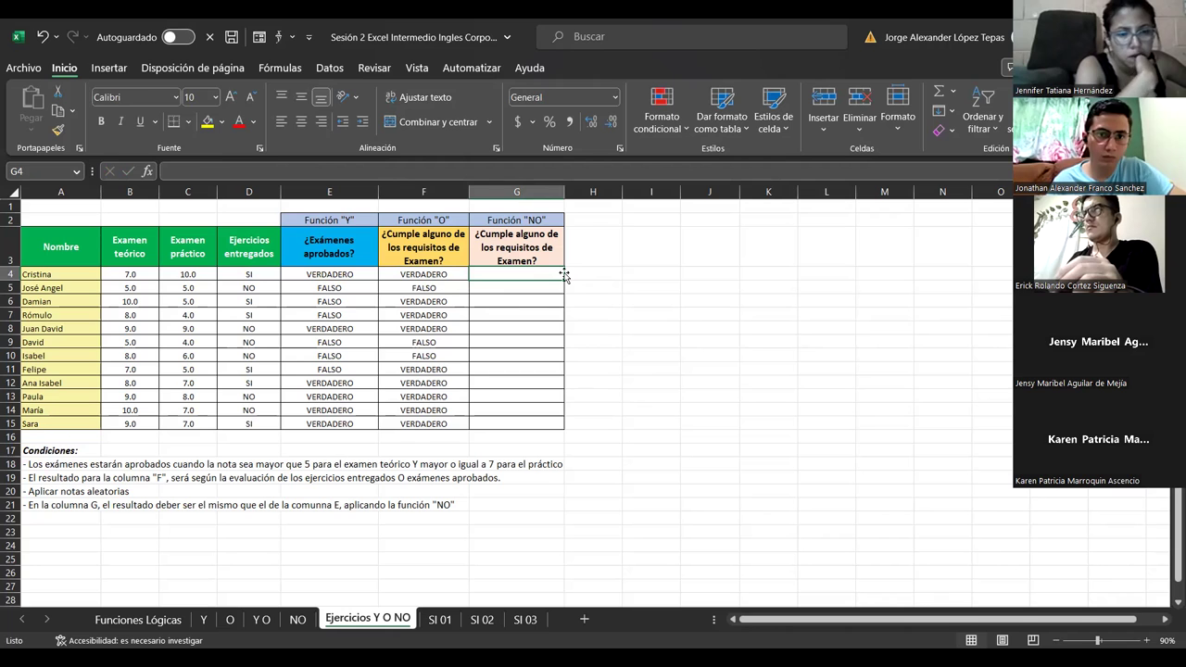
- Enter =NO(E4) in G4 using the NO autocomplete suggestion and E4 as its argument
type("=")
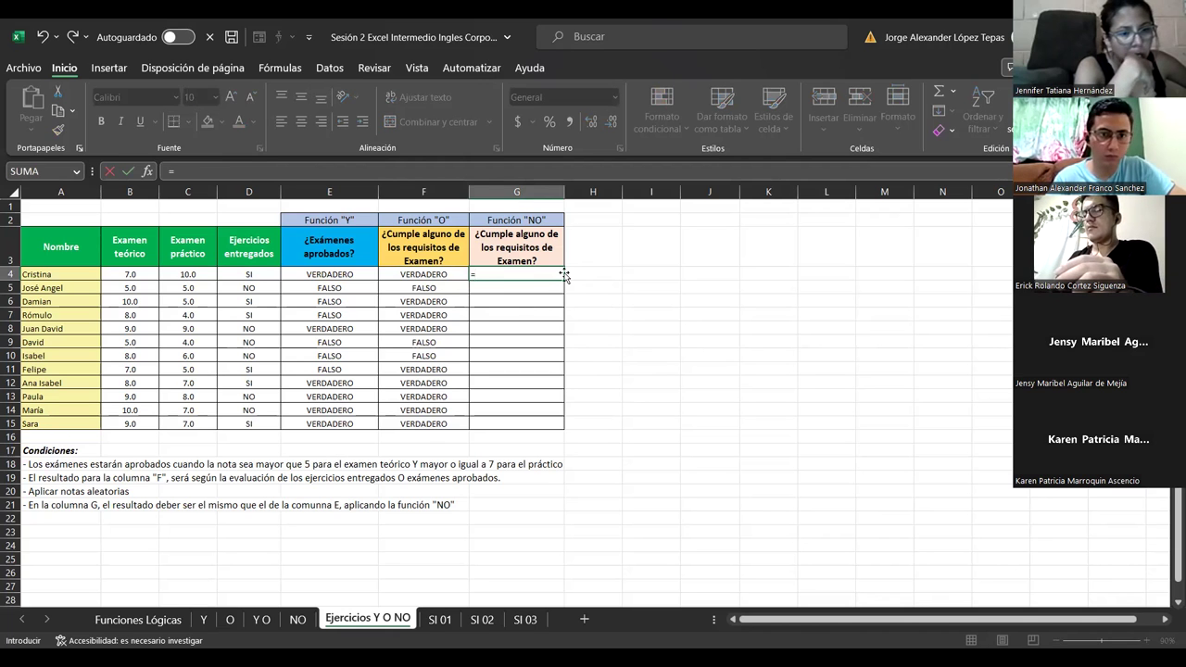
type("NO")
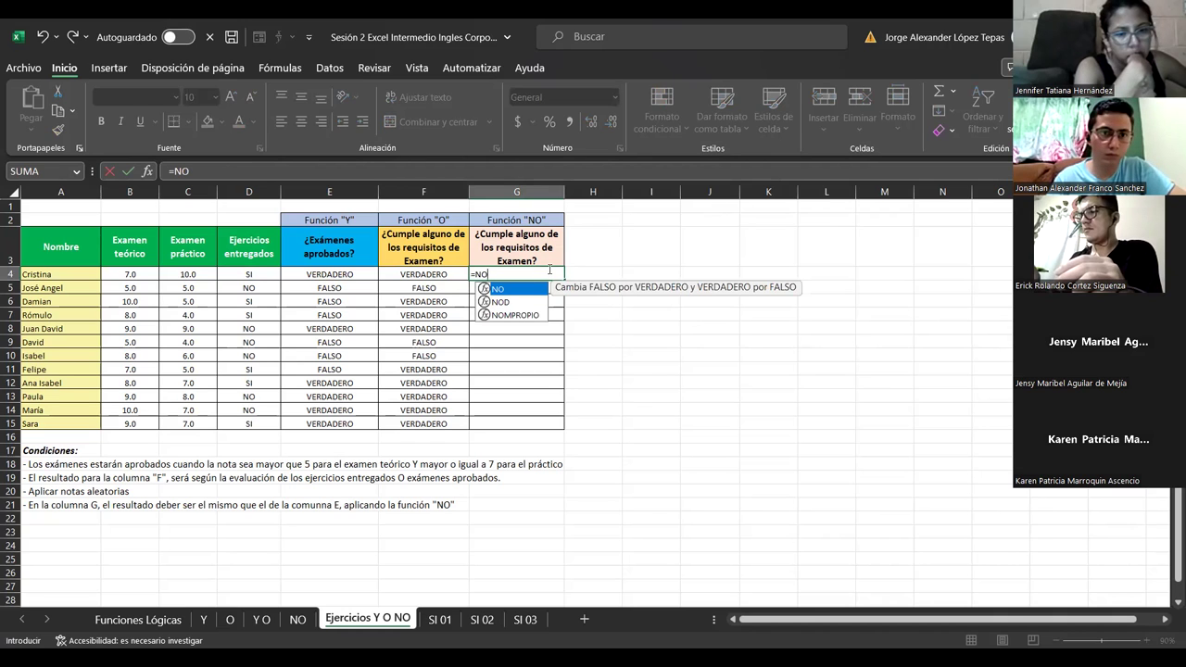
double_click(493, 288)
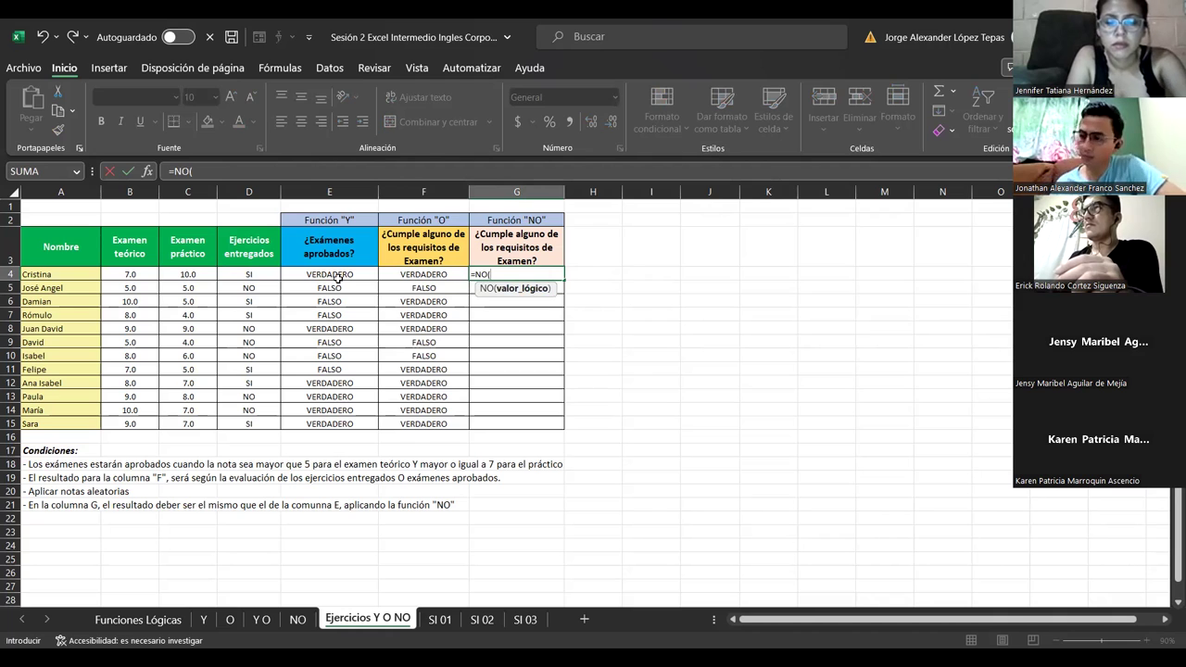
left_click(339, 276)
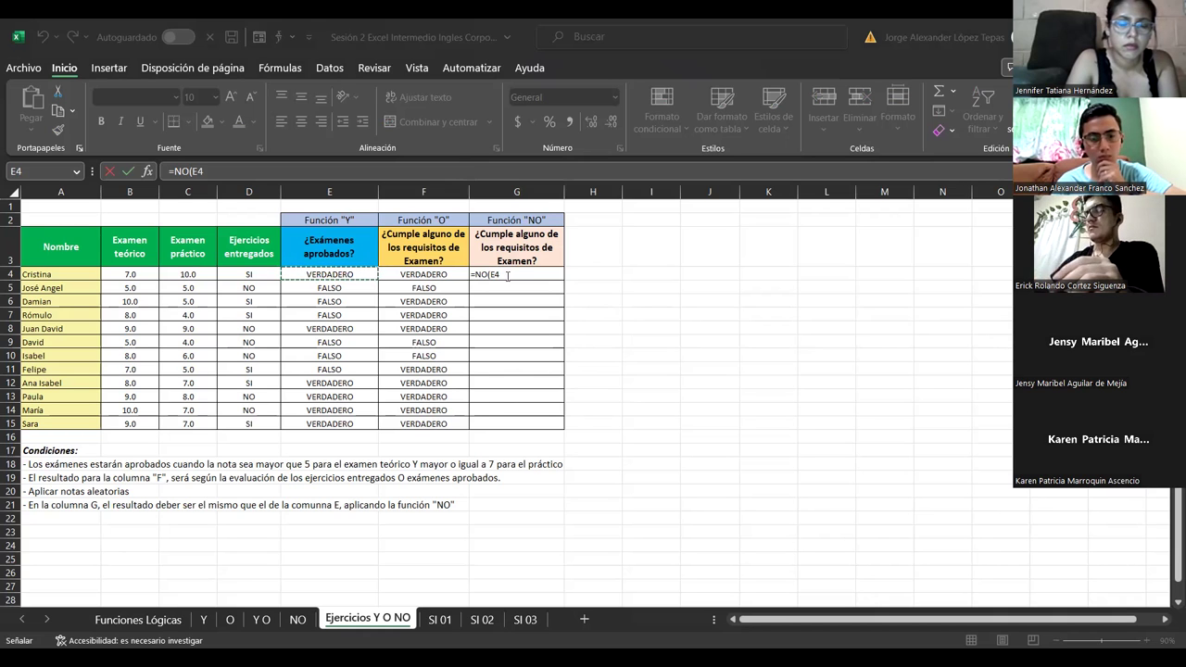
left_click(506, 275)
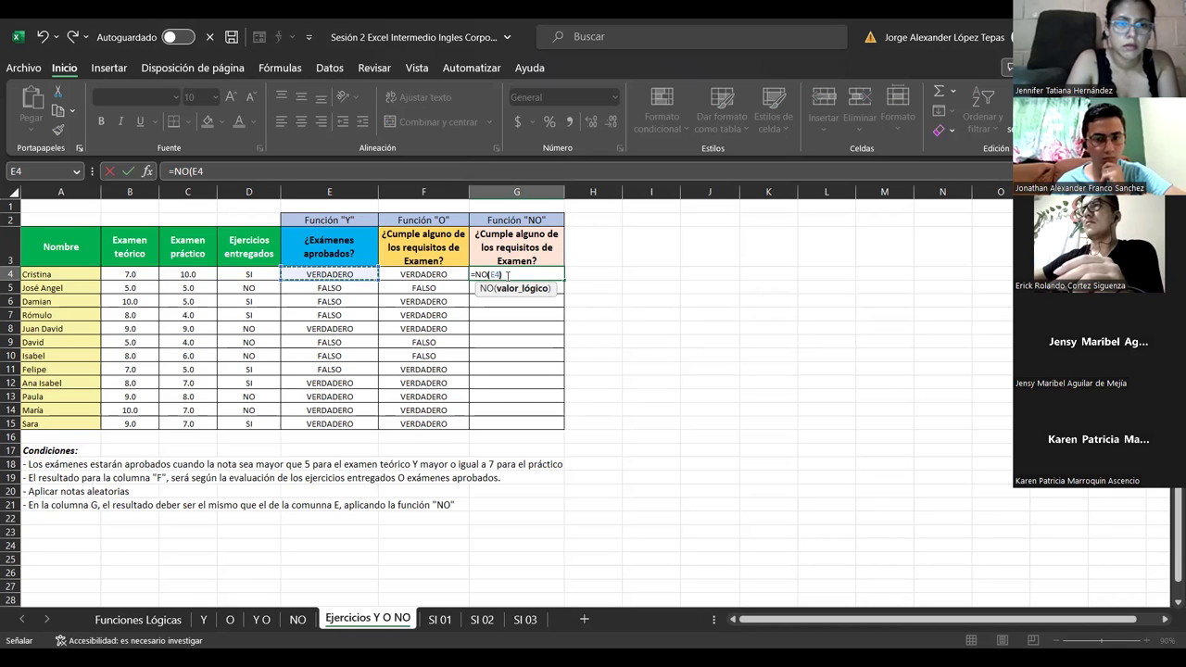
key("Return")
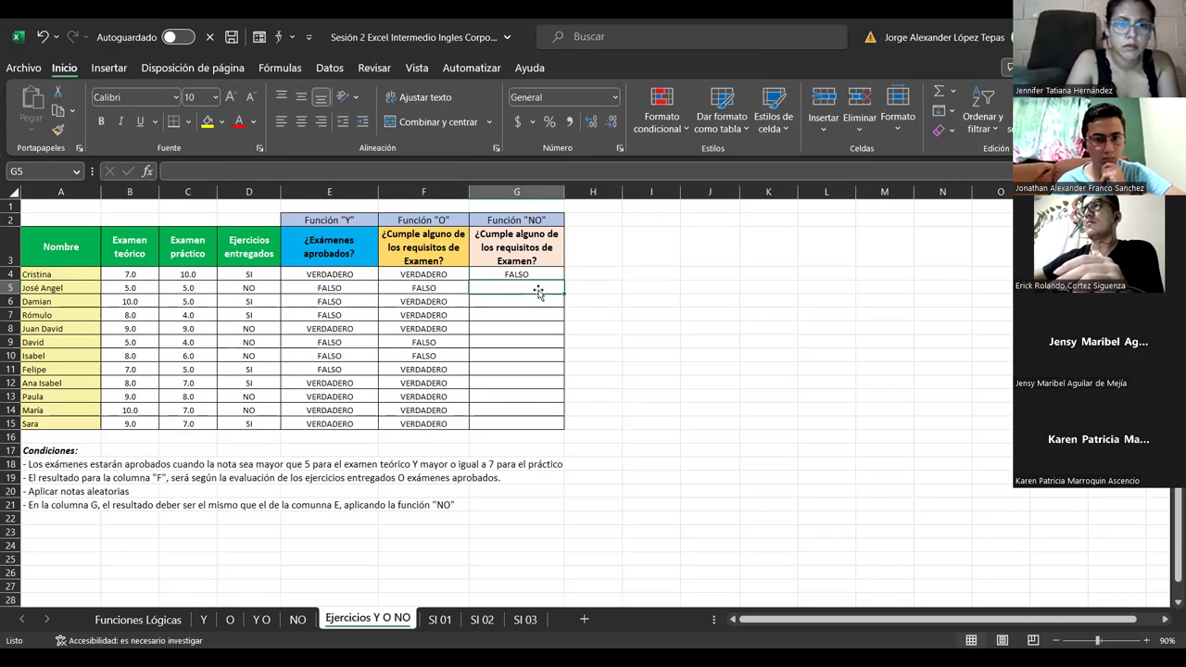
- Reopen G4's =NO(E4) formula and delete its closing parenthesis
left_click(548, 273)
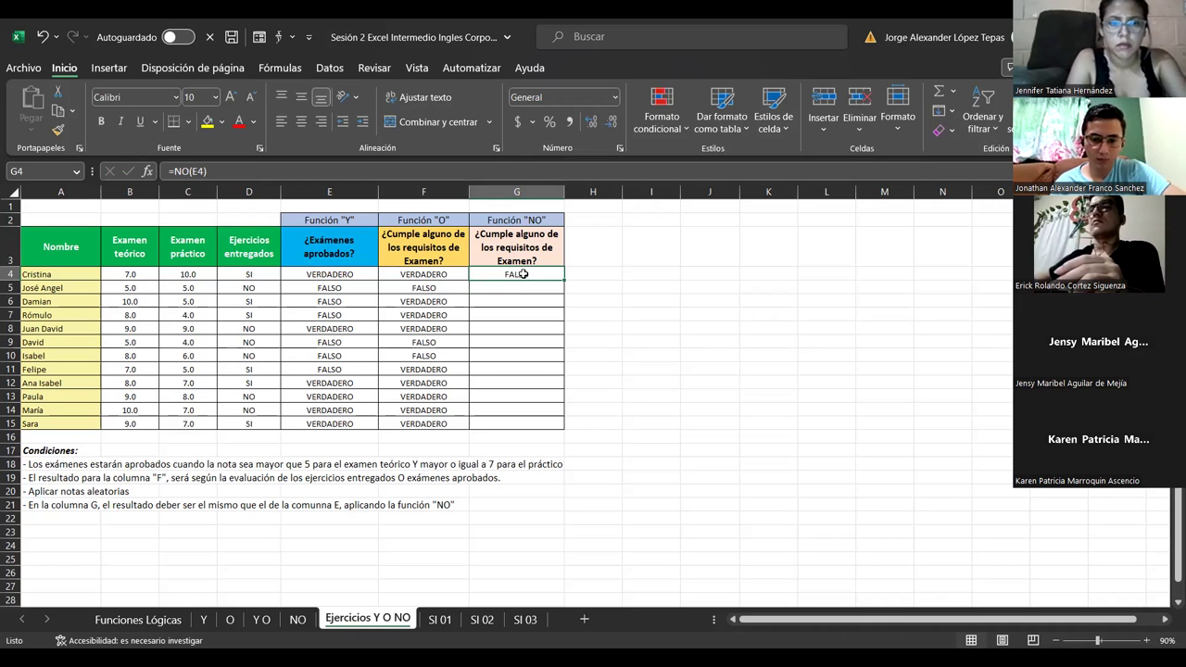
double_click(523, 274)
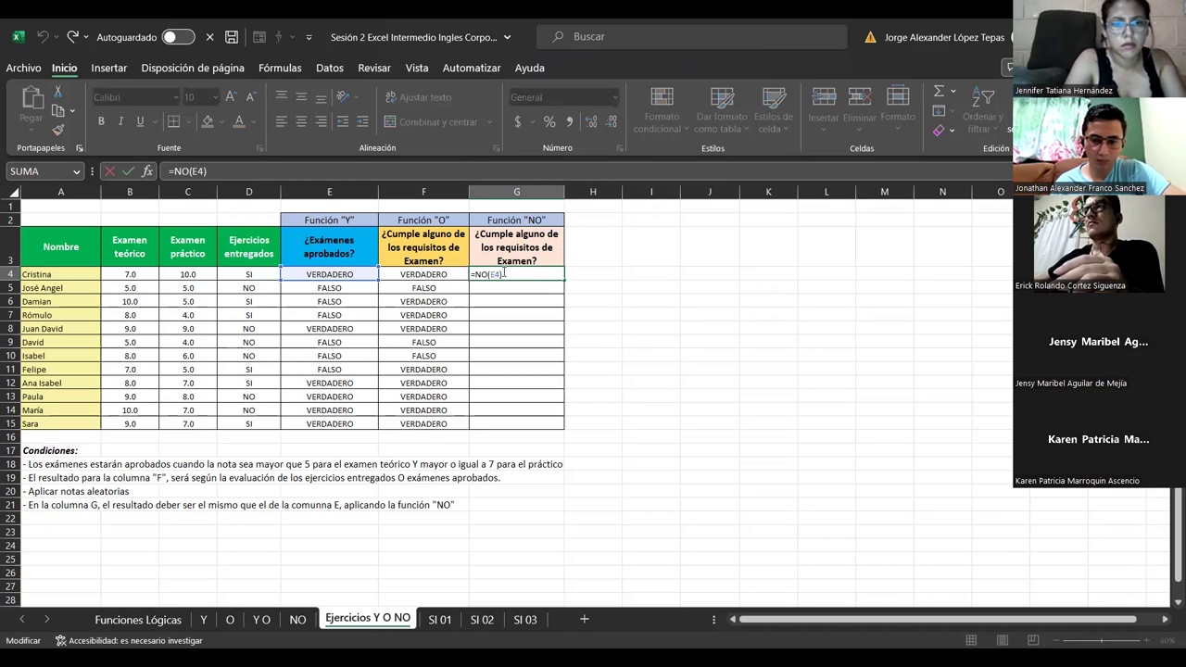
key("BackSpace")
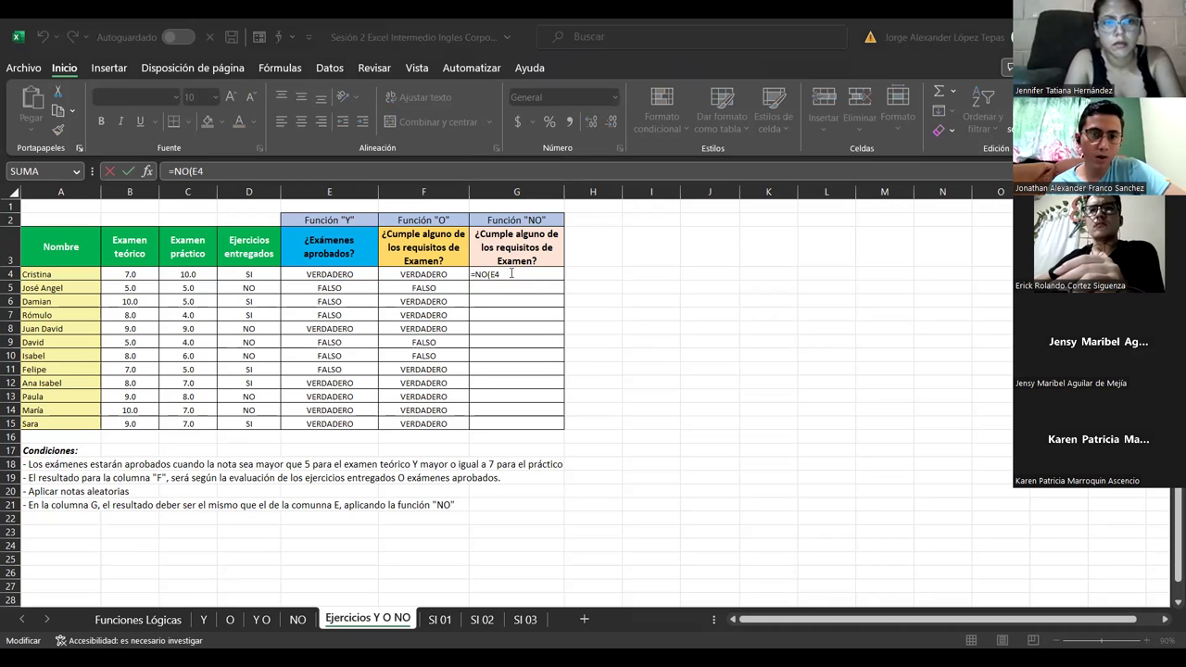
- Extend G4 to compare E4 with 'VE', which produces a #NOMBRE? error
left_click(511, 273)
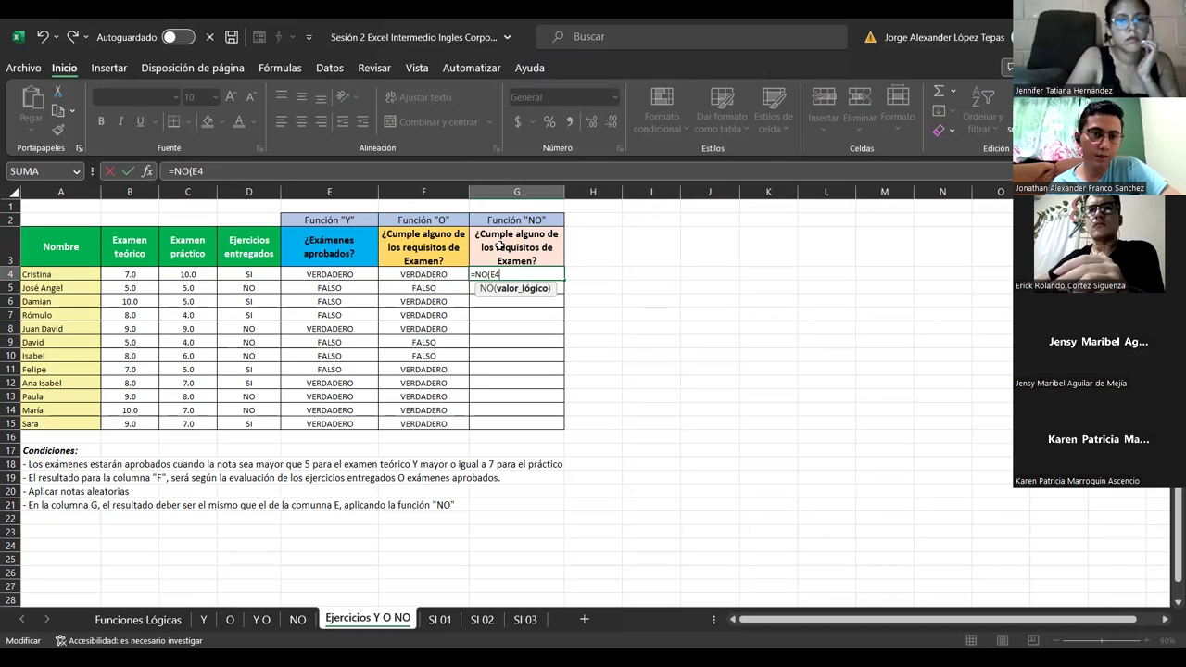
type("=")
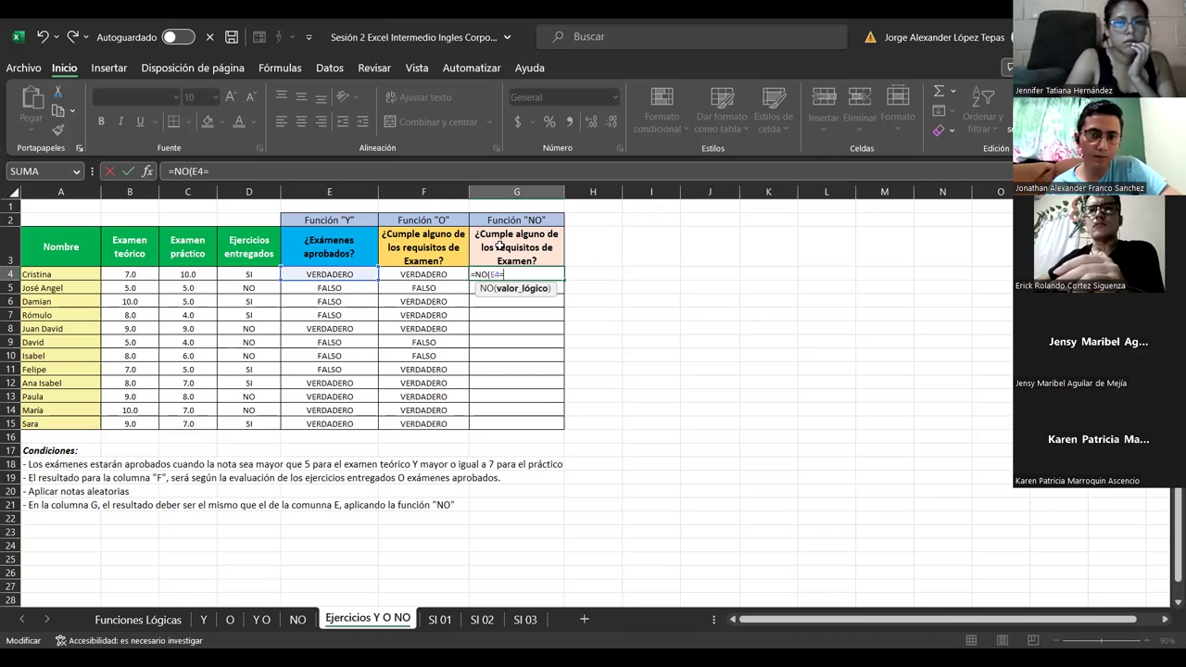
left_click(354, 276)
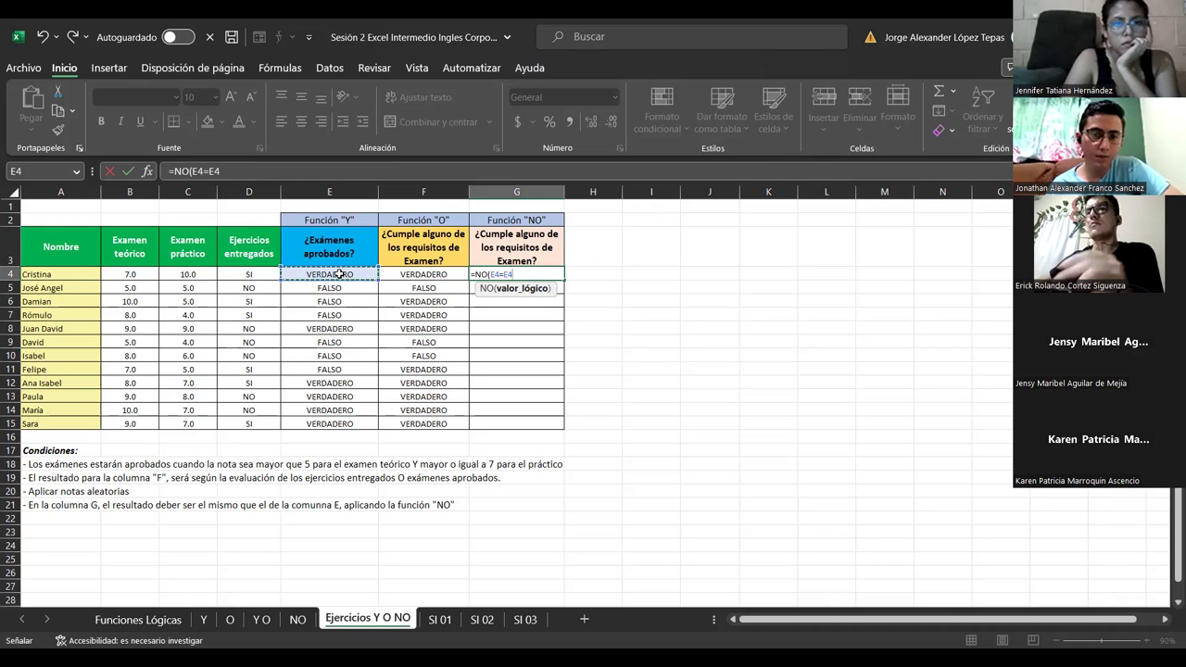
type(")")
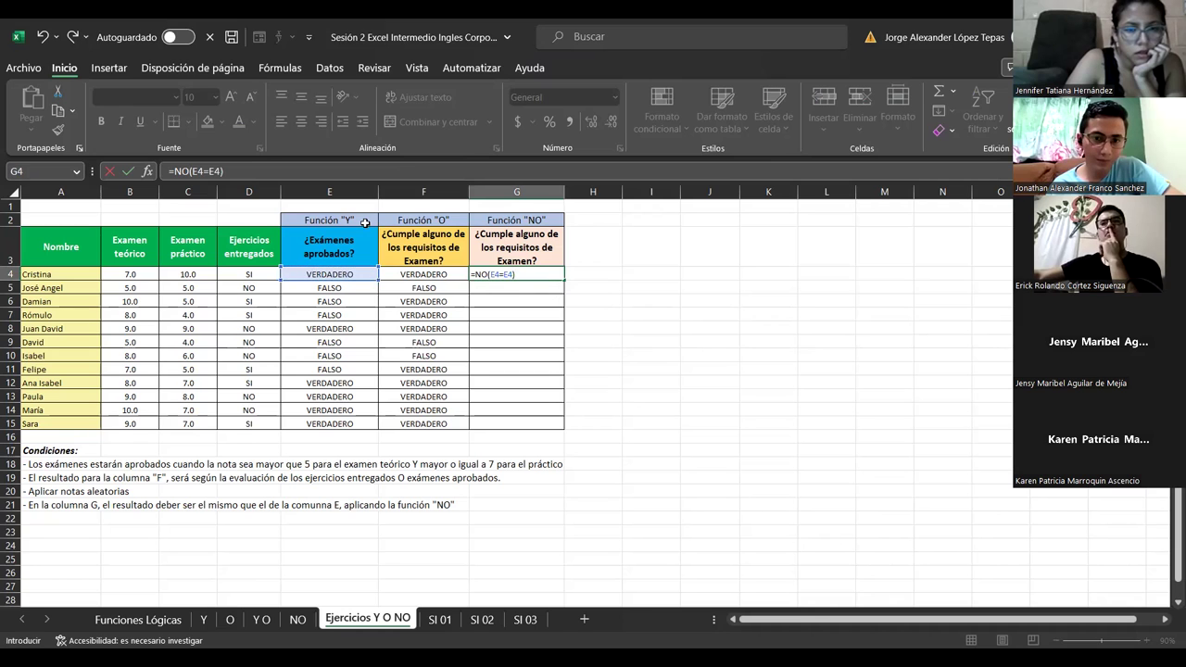
key("BackSpace")
key("BackSpace")
key("BackSpace")
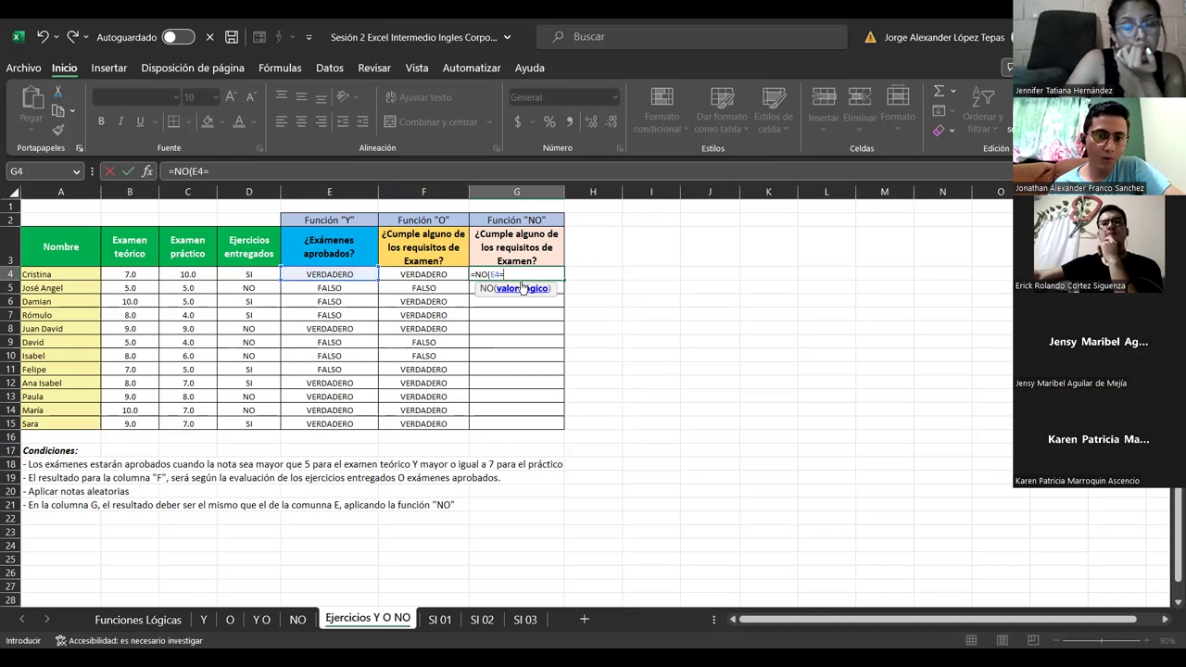
type("VE")
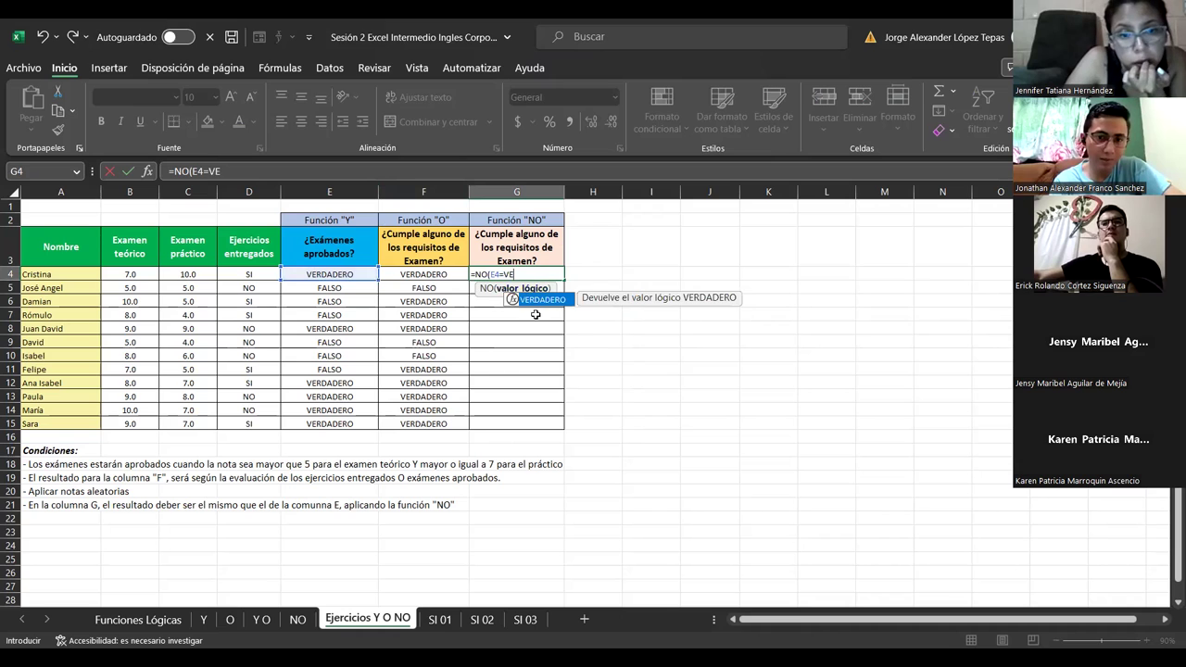
key("Return")
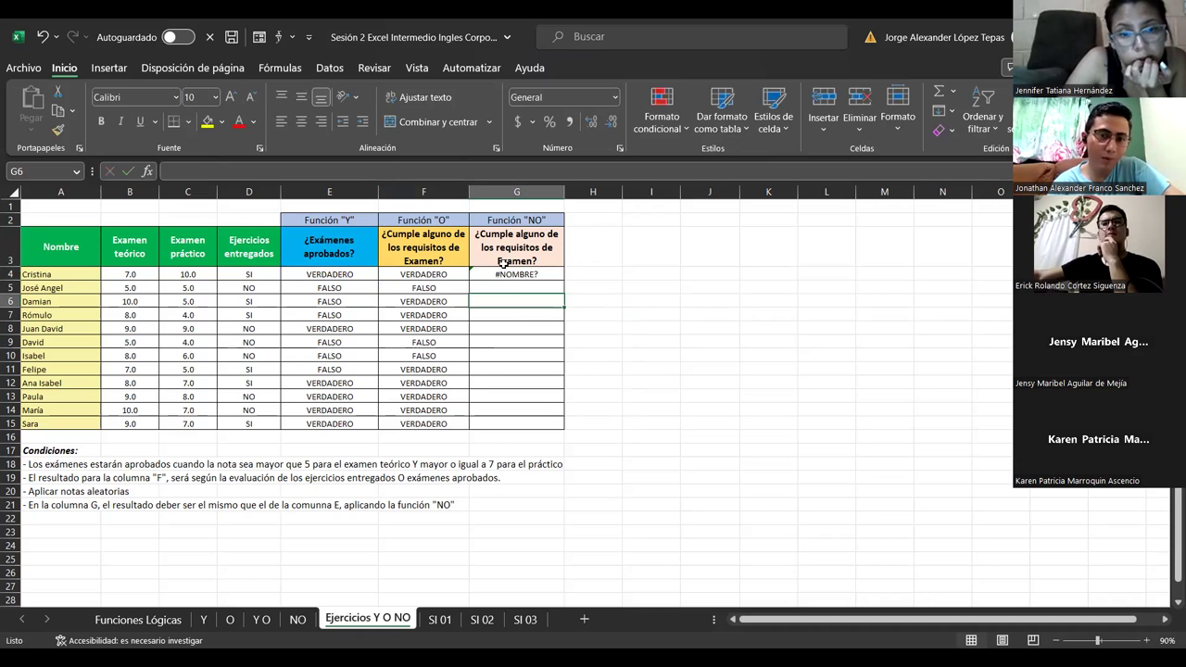
left_click(512, 278)
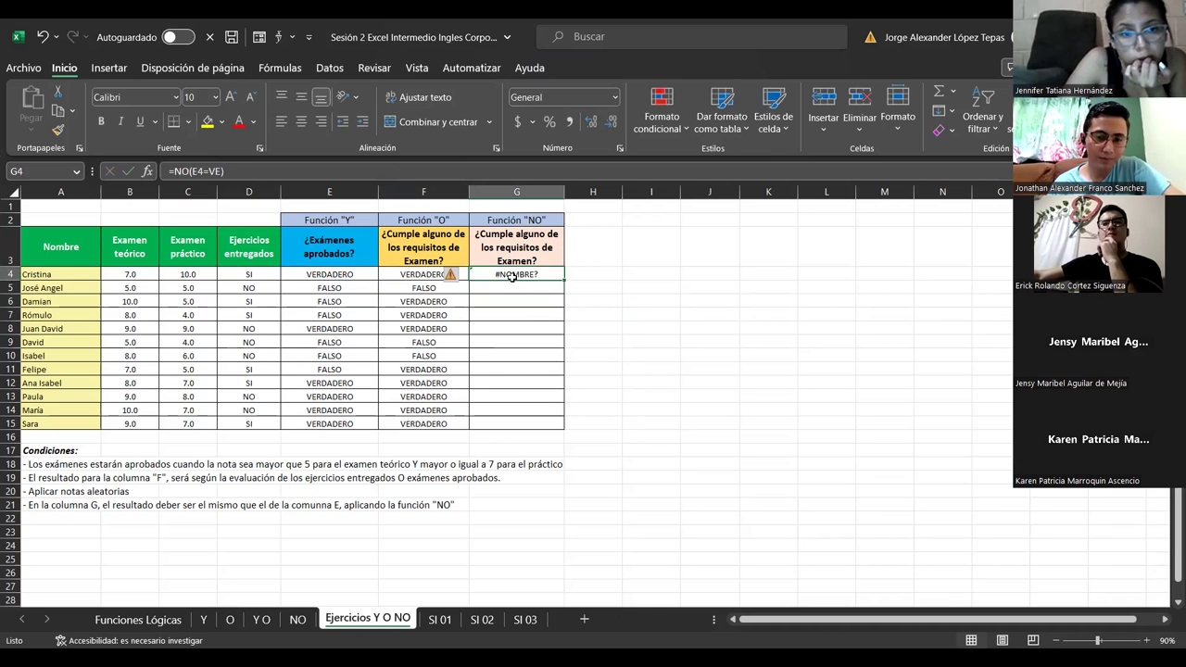
- Correct G4 to =NO(E4=VERDADERO) so it shows FALSO
double_click(512, 275)
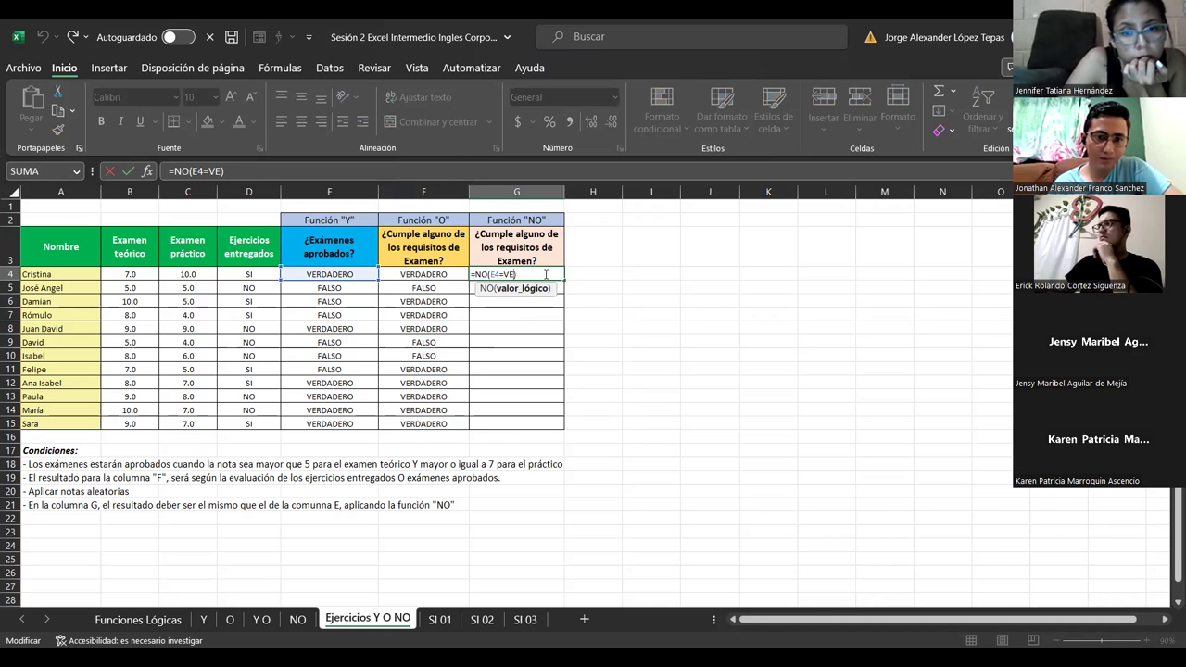
type("R")
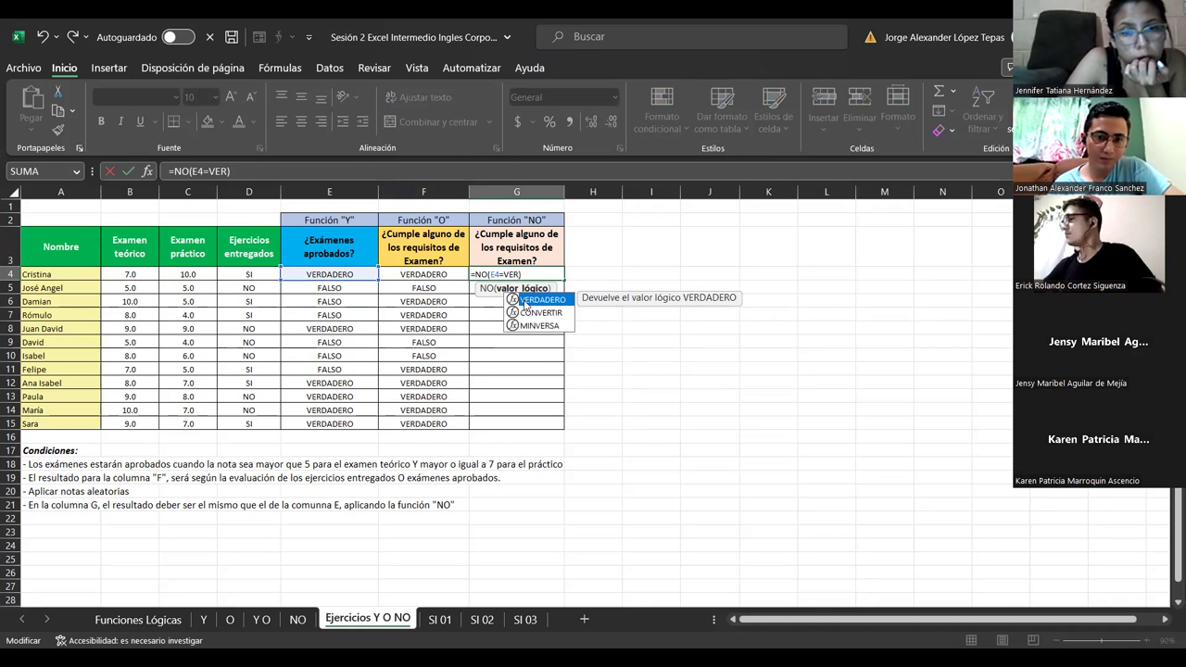
double_click(523, 299)
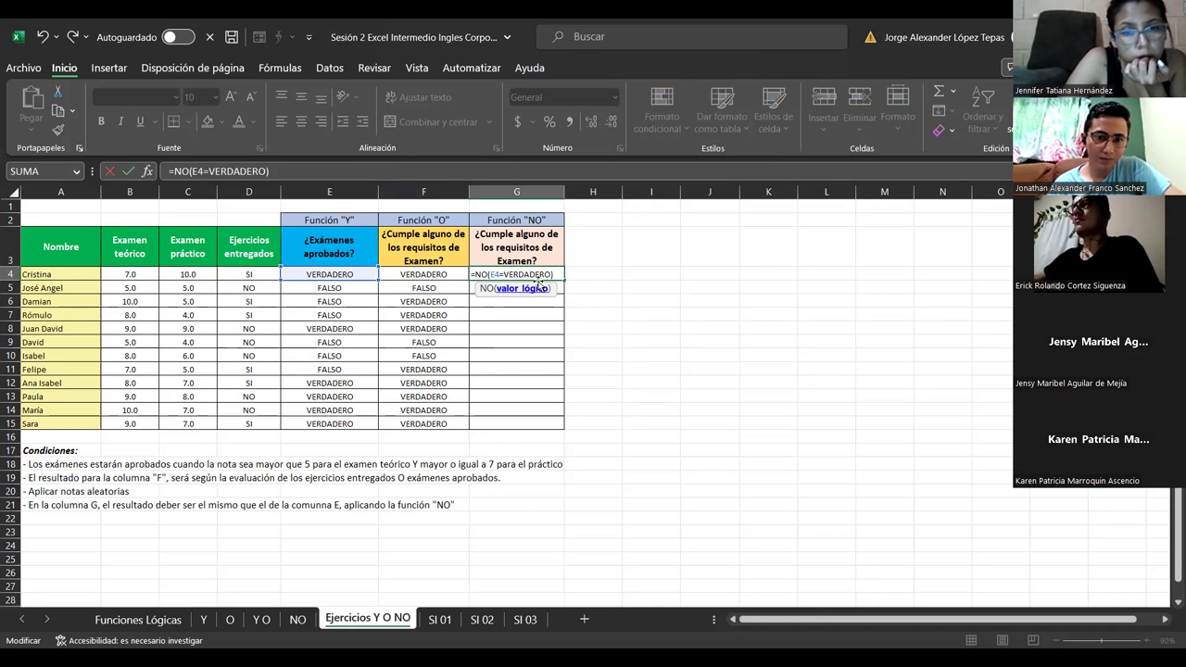
key("Return")
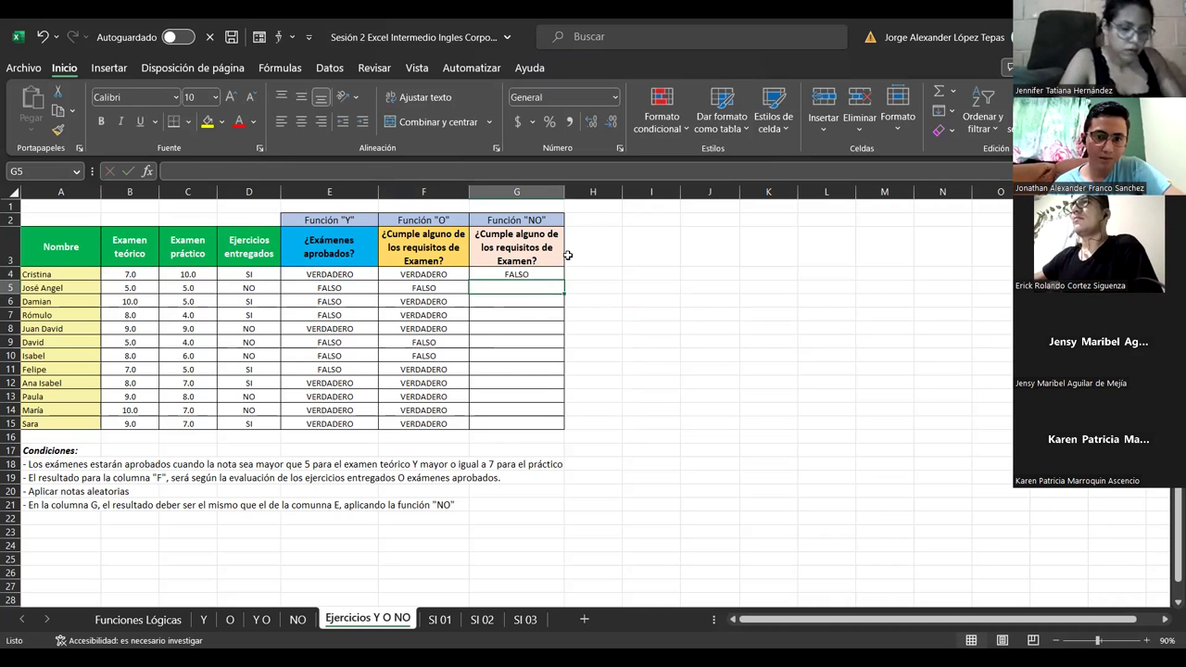
left_click(512, 274)
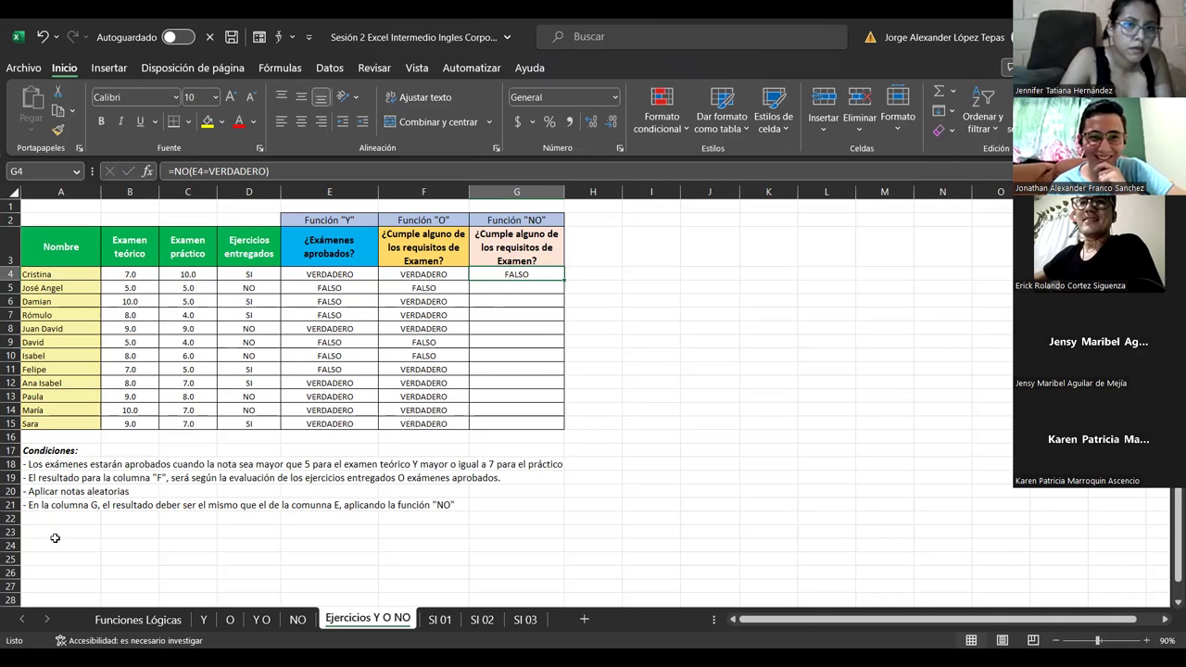
- Retype VERDADERO in G4's NO formula, then clear cell G4 entirely
double_click(502, 270)
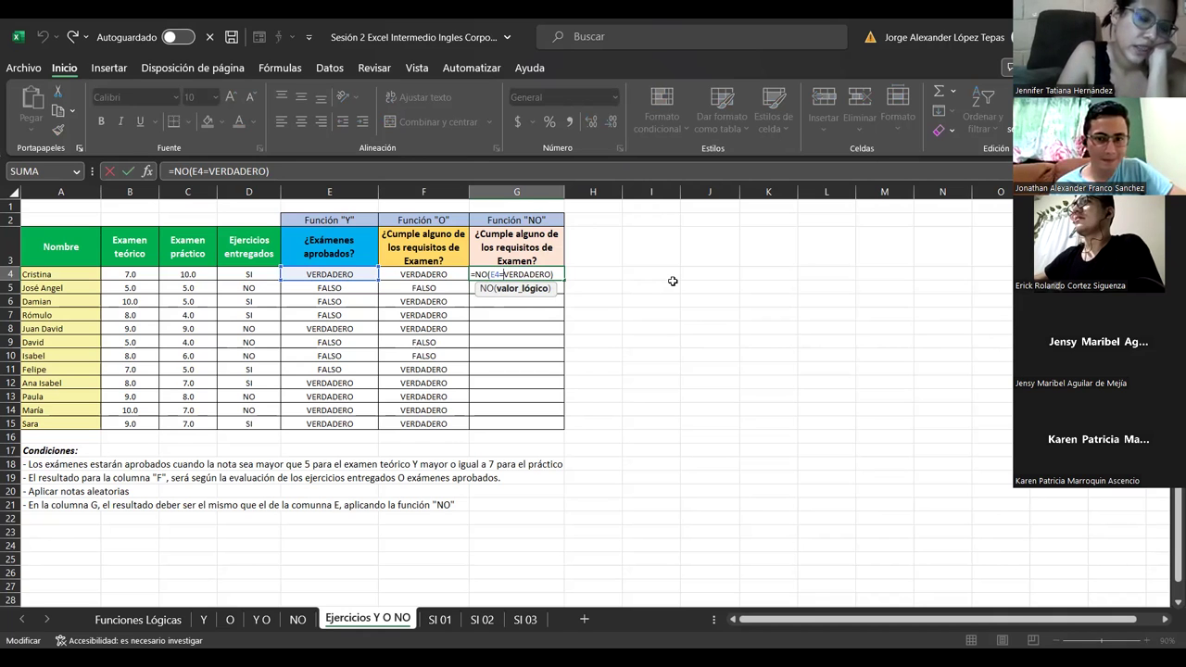
key("Delete")
key("Delete")
key("Delete")
key("Delete")
key("Delete")
key("Delete")
key("Delete")
key("Delete")
key("Delete")
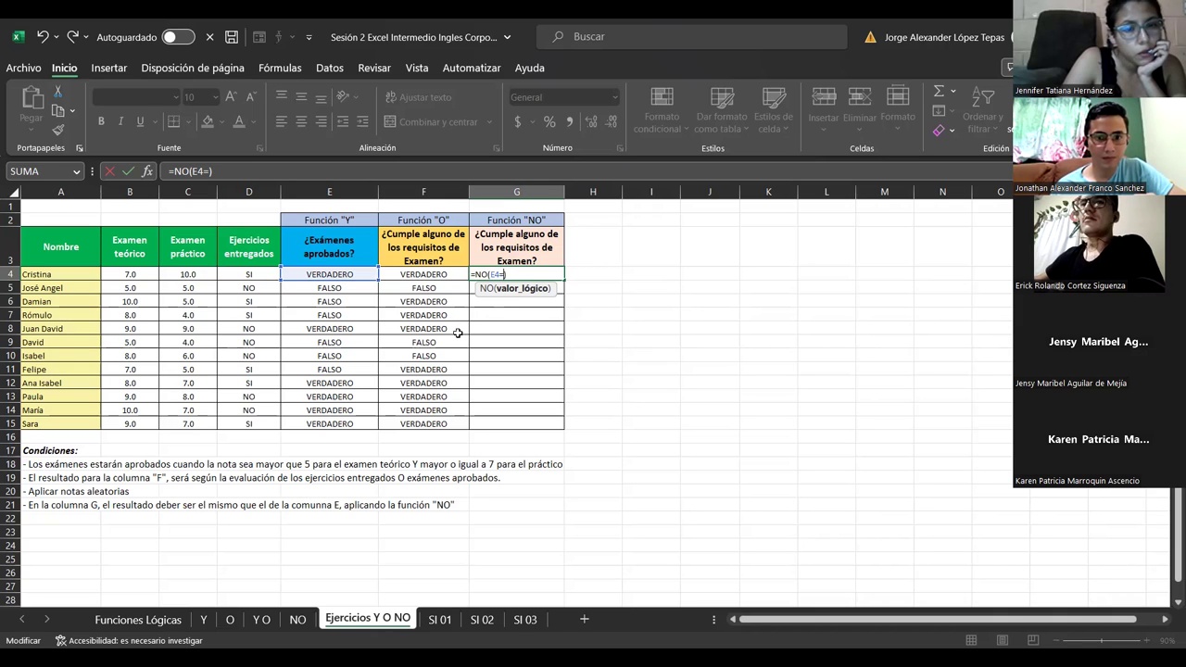
type("VERDADERO")
key("Return")
left_click(519, 274)
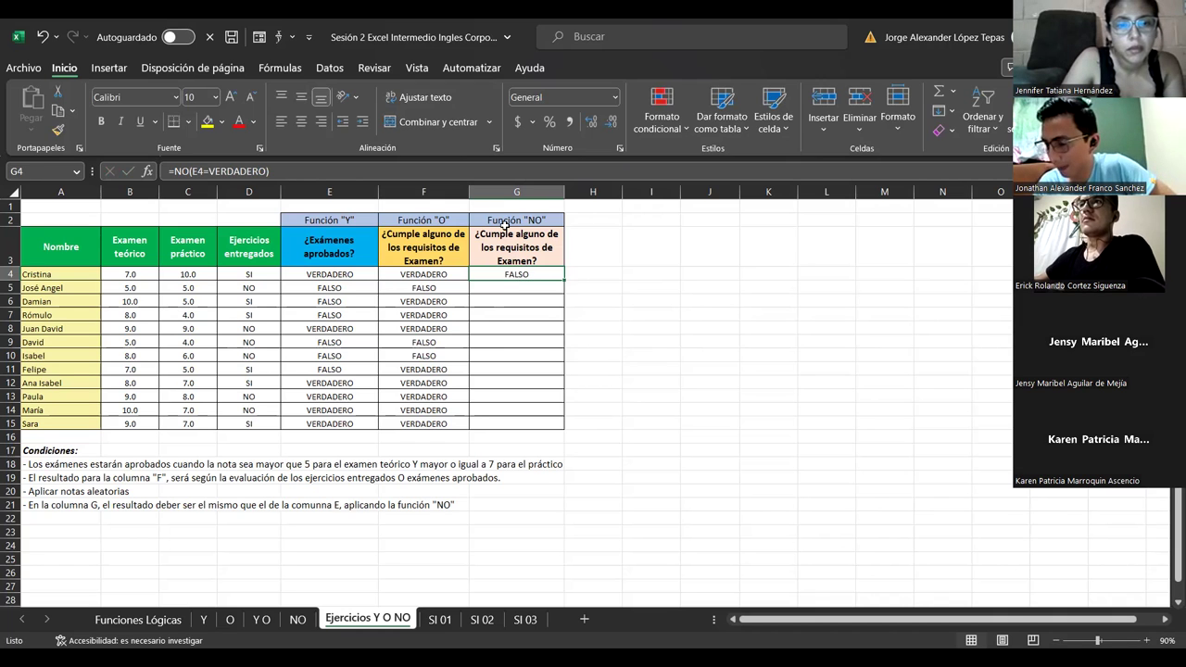
key("Delete")
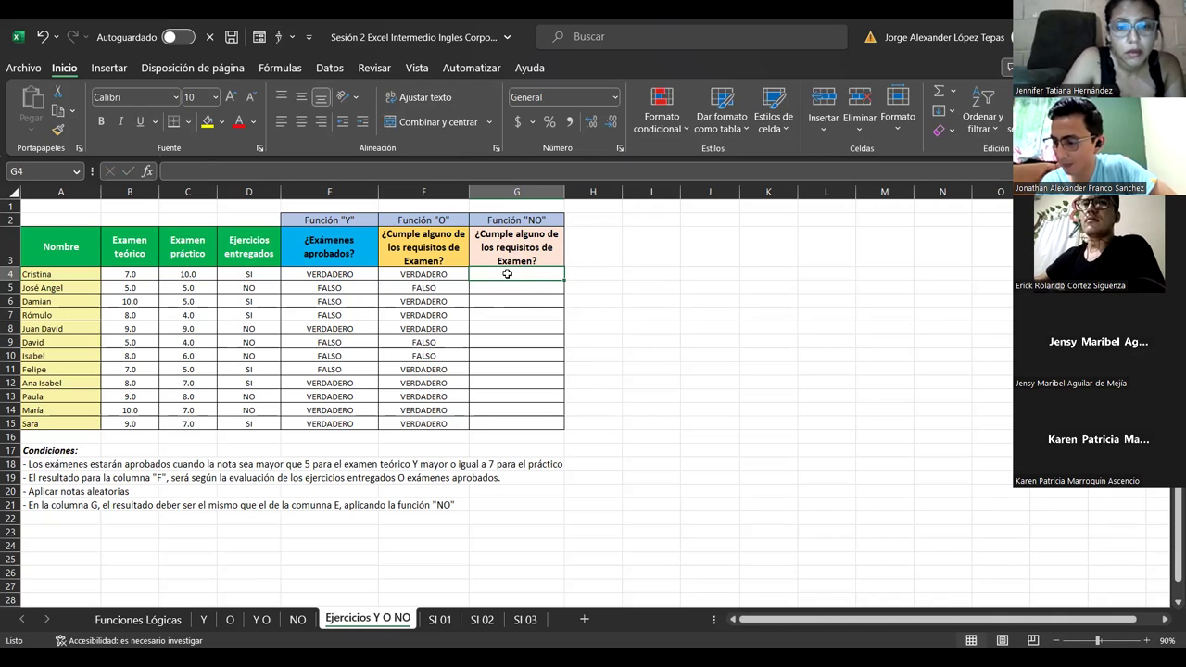
- Copy E4's Y formula into G4
left_click(350, 274)
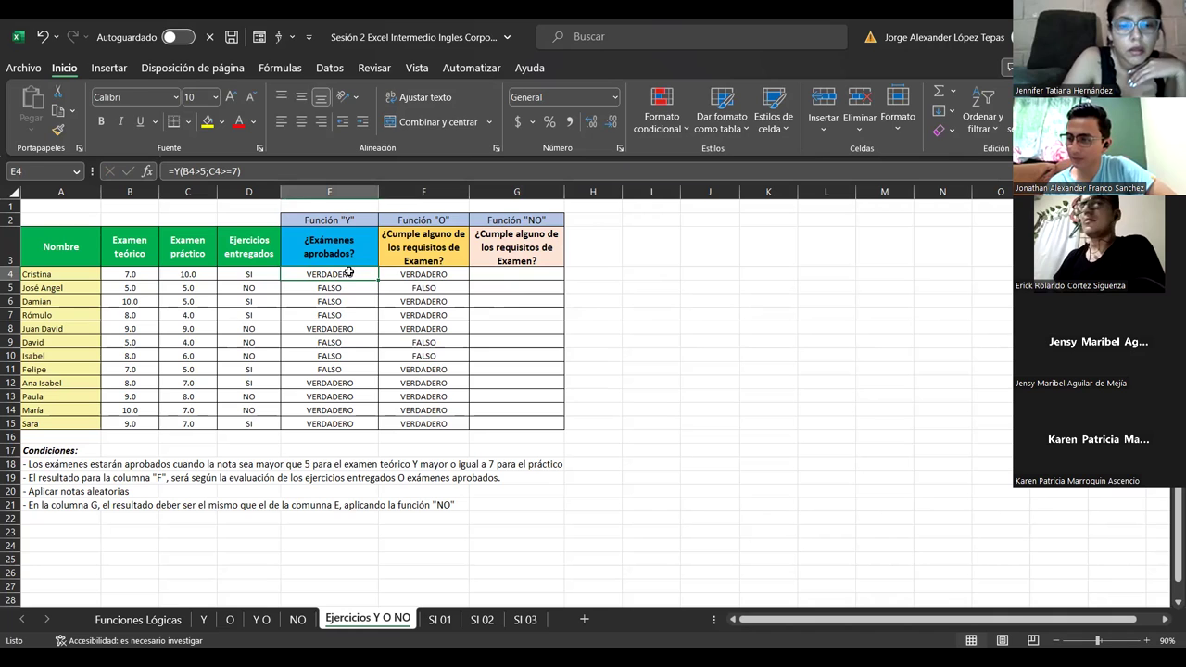
key("ctrl+c")
left_click(504, 273)
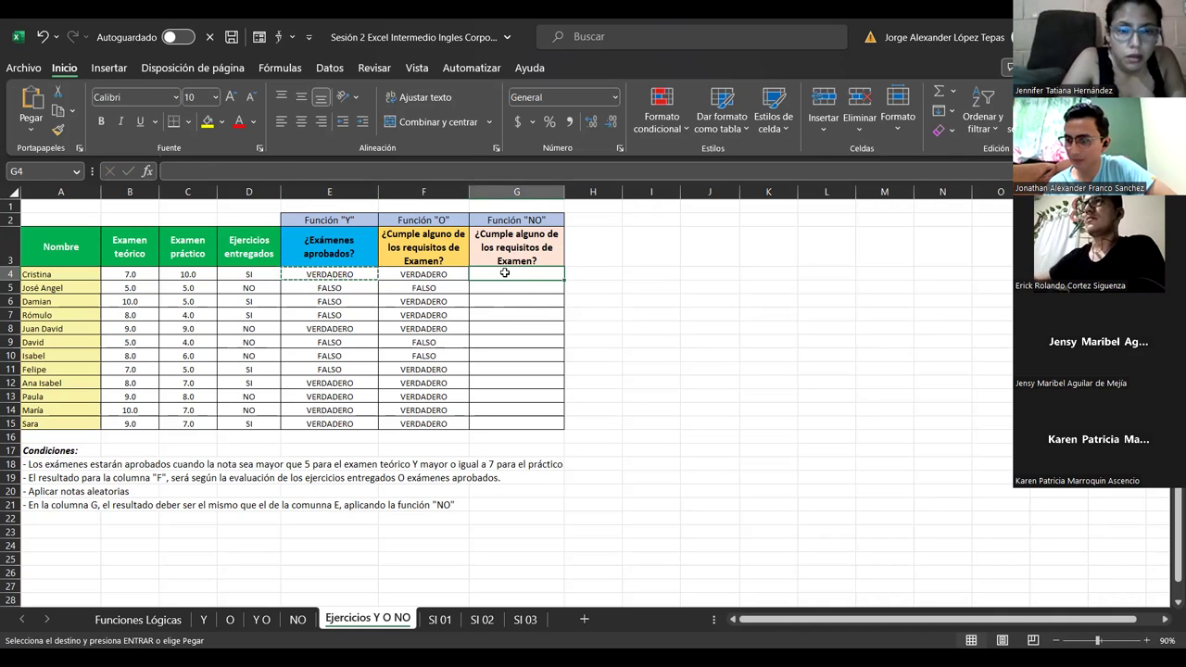
key("ctrl+v")
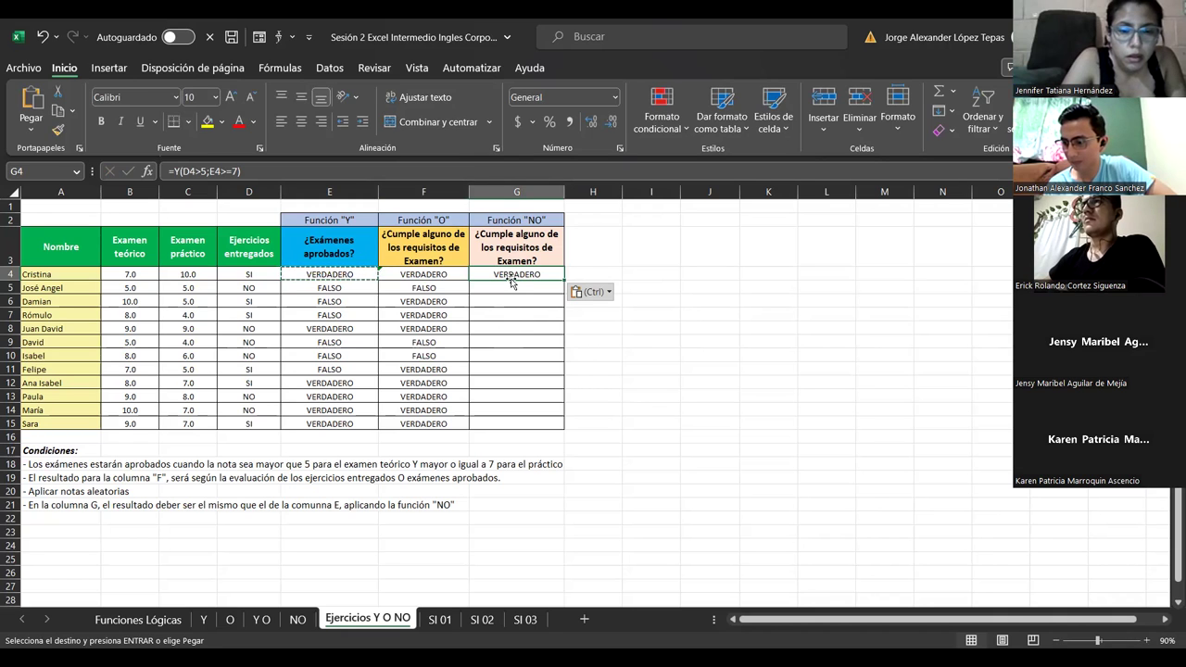
key("Escape")
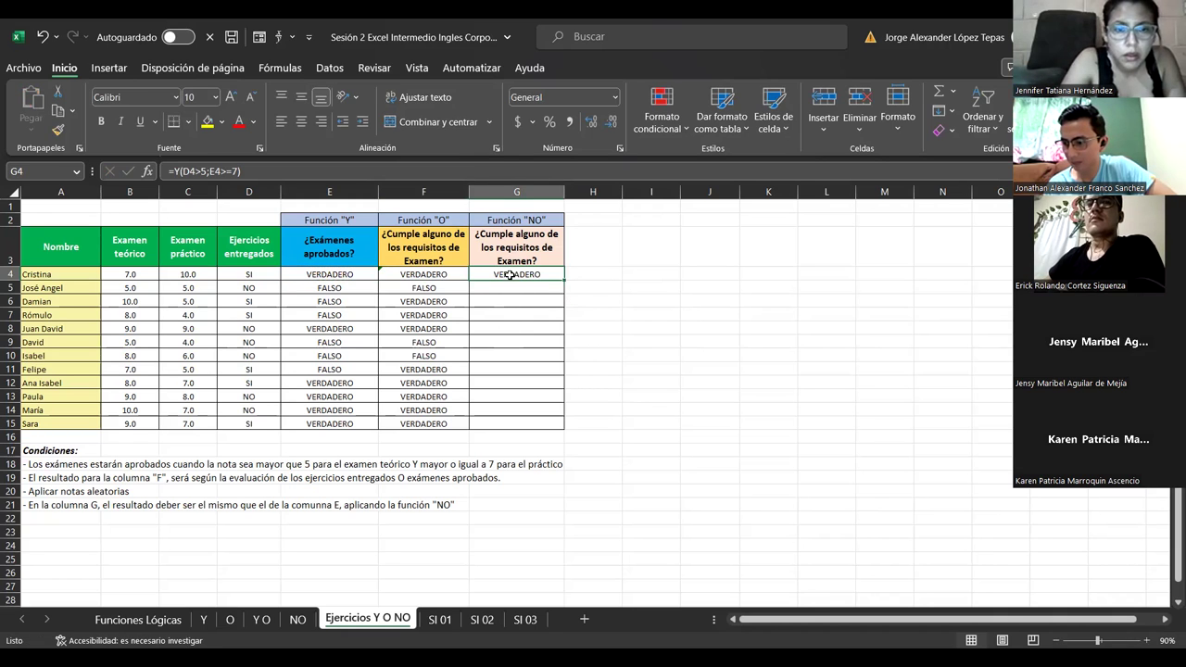
- Try swapping the Y function name for NO in G4, then clear the cell
double_click(510, 274)
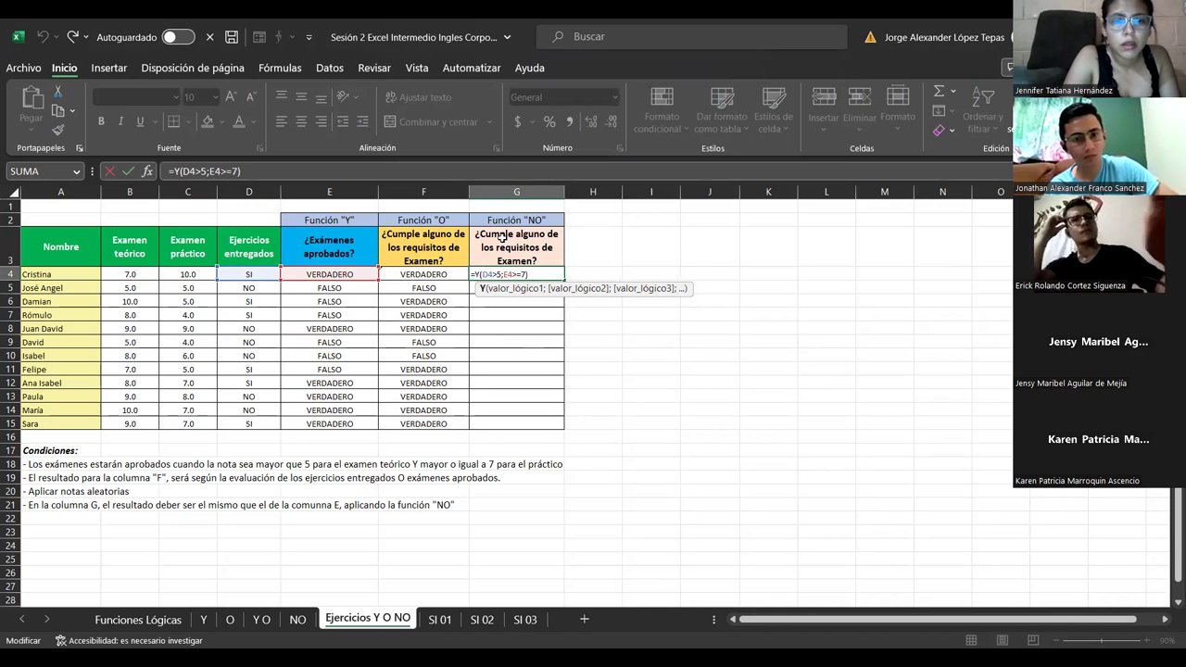
key("BackSpace")
type("NO")
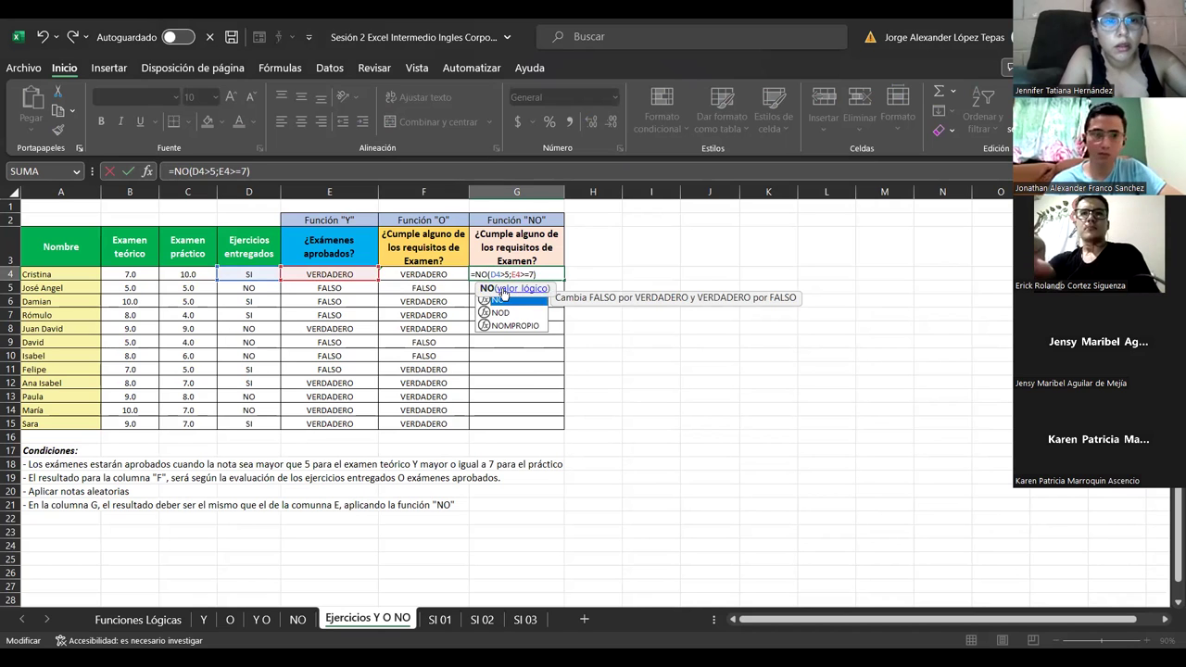
key("Escape")
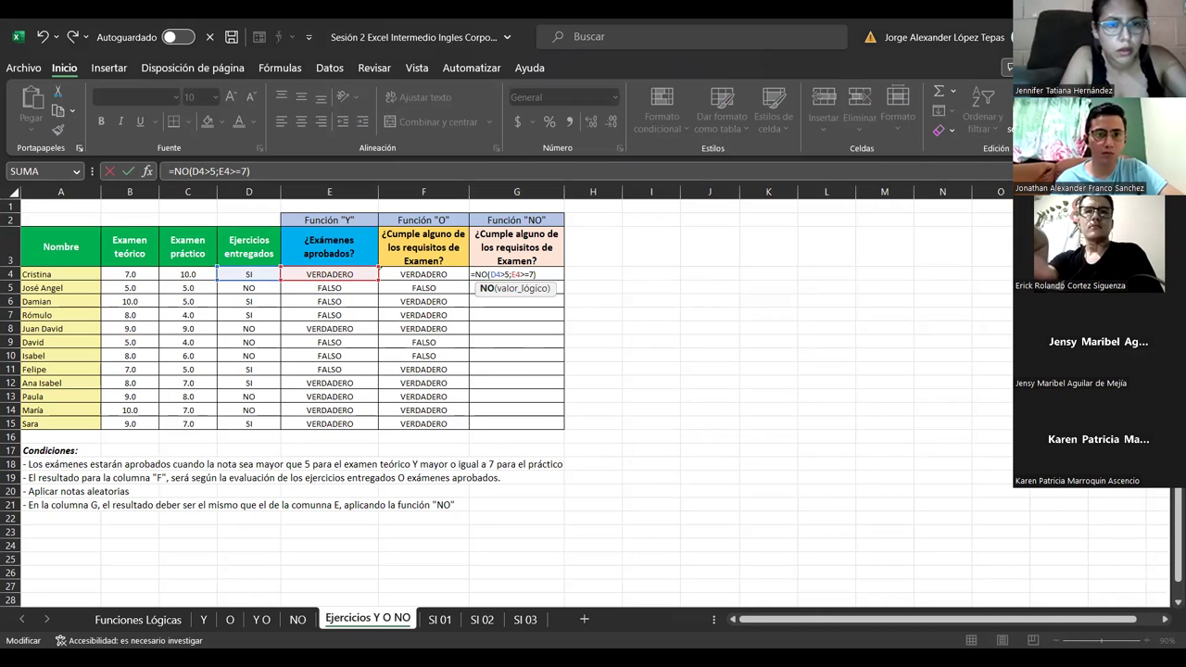
key("BackSpace")
type("O")
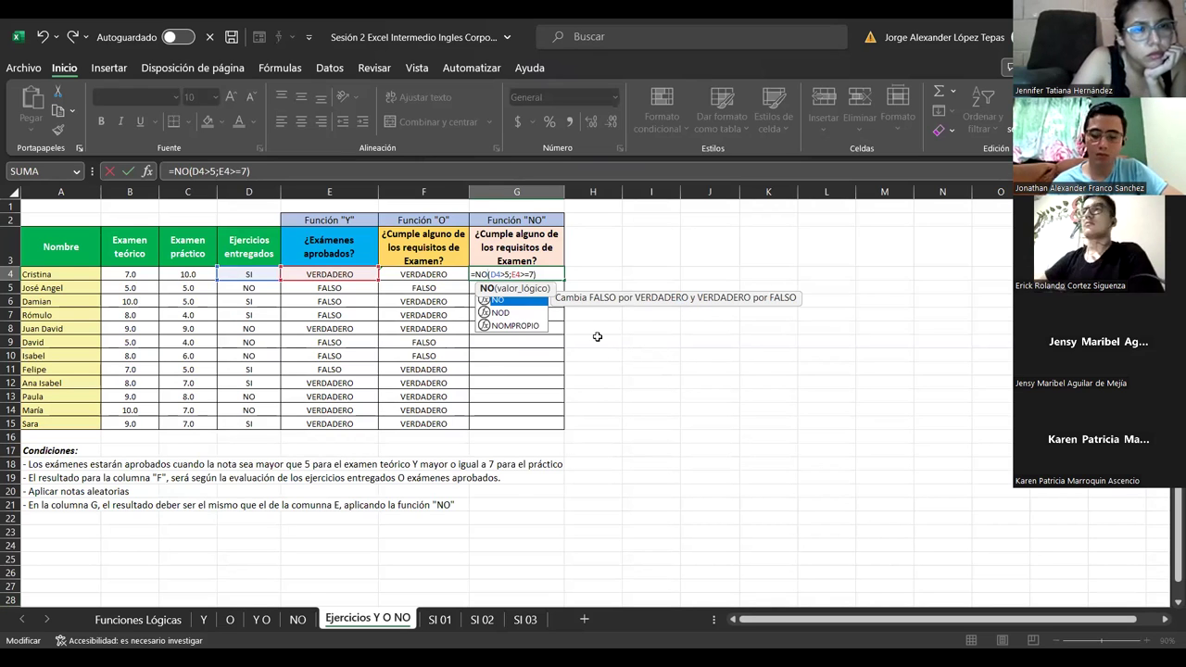
key("BackSpace")
key("BackSpace")
type("Y")
key("Return")
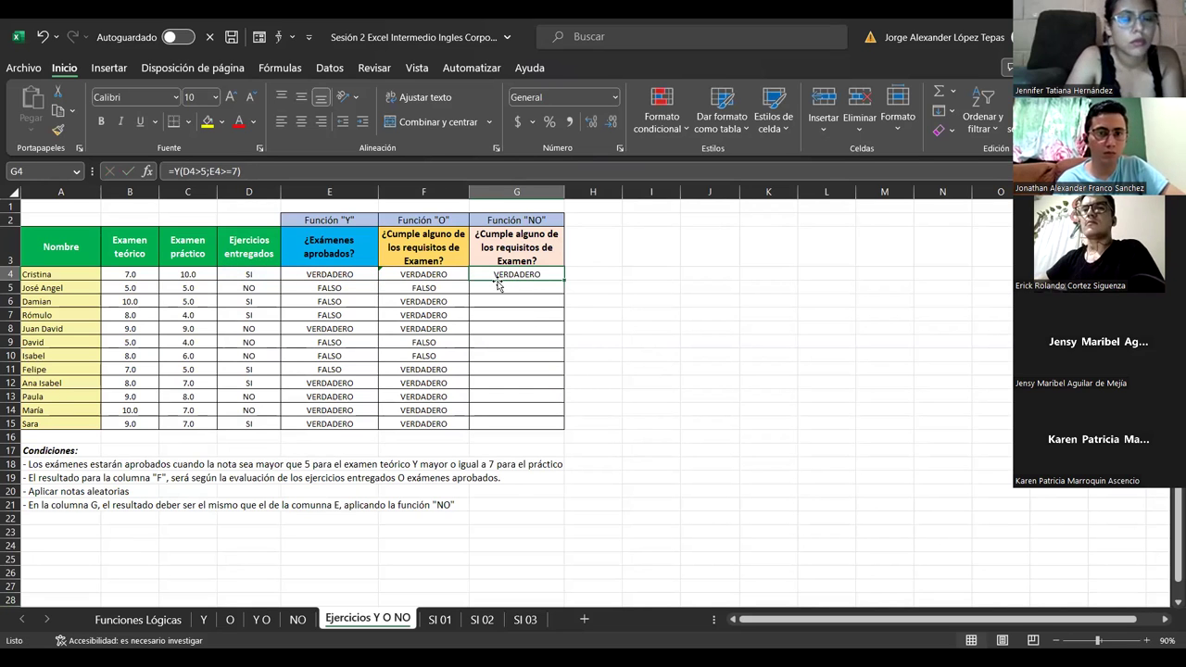
key("Delete")
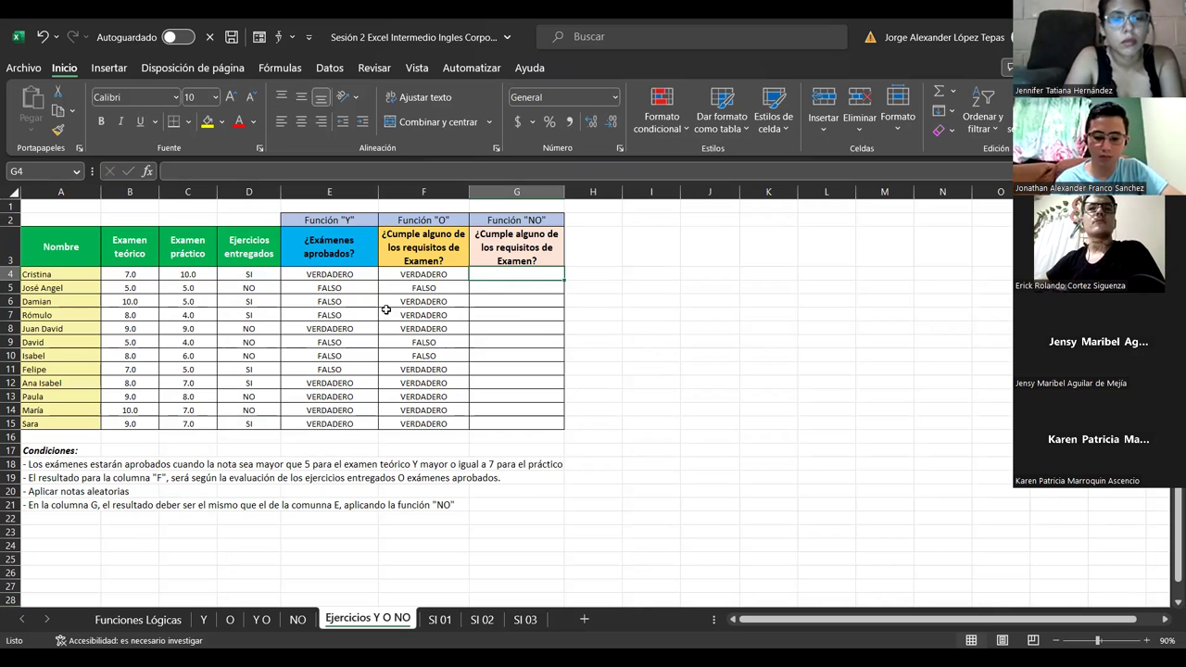
- Undo the clearing to bring back the Y formula in G4
double_click(494, 274)
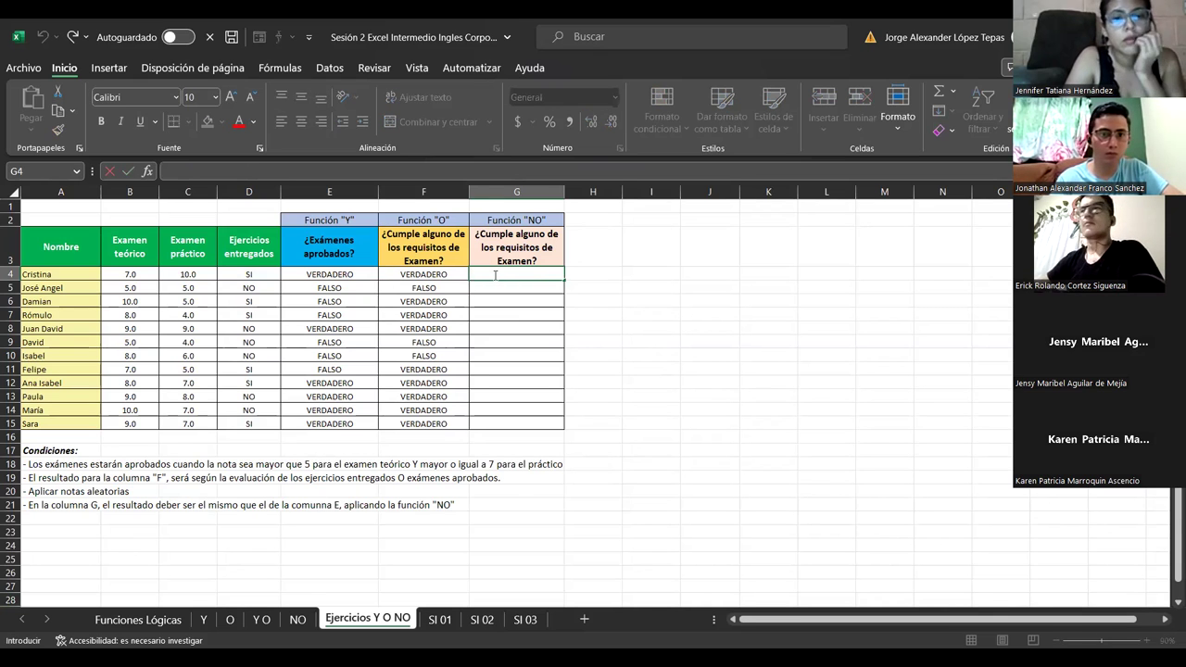
left_click(352, 275)
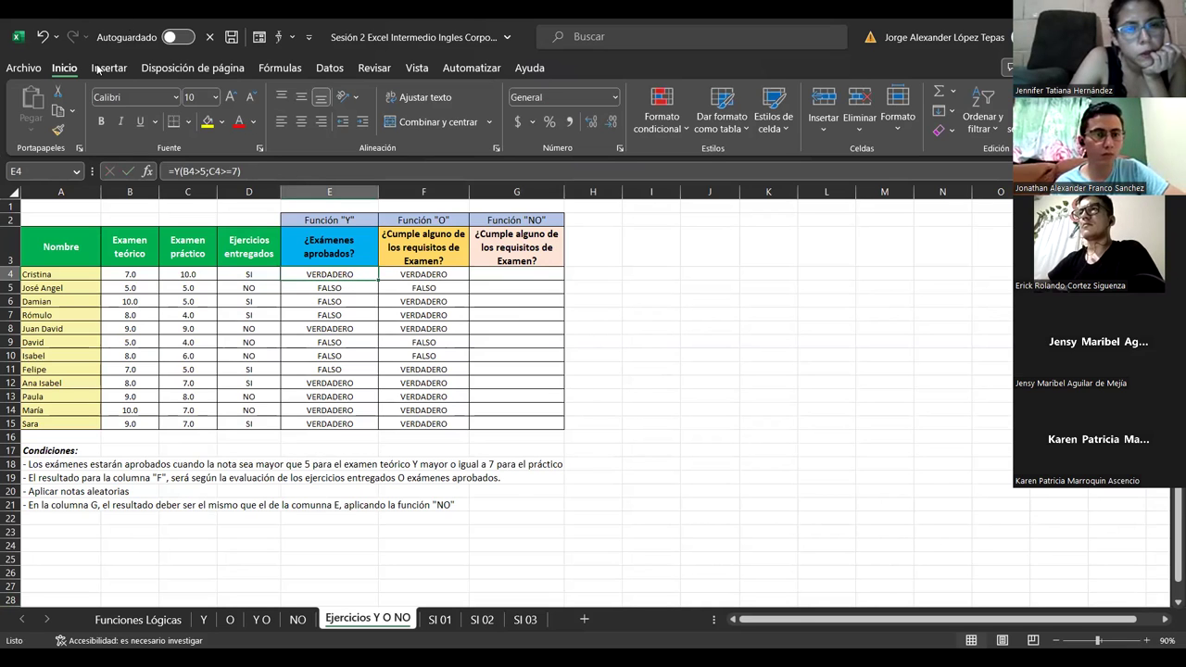
left_click(42, 35)
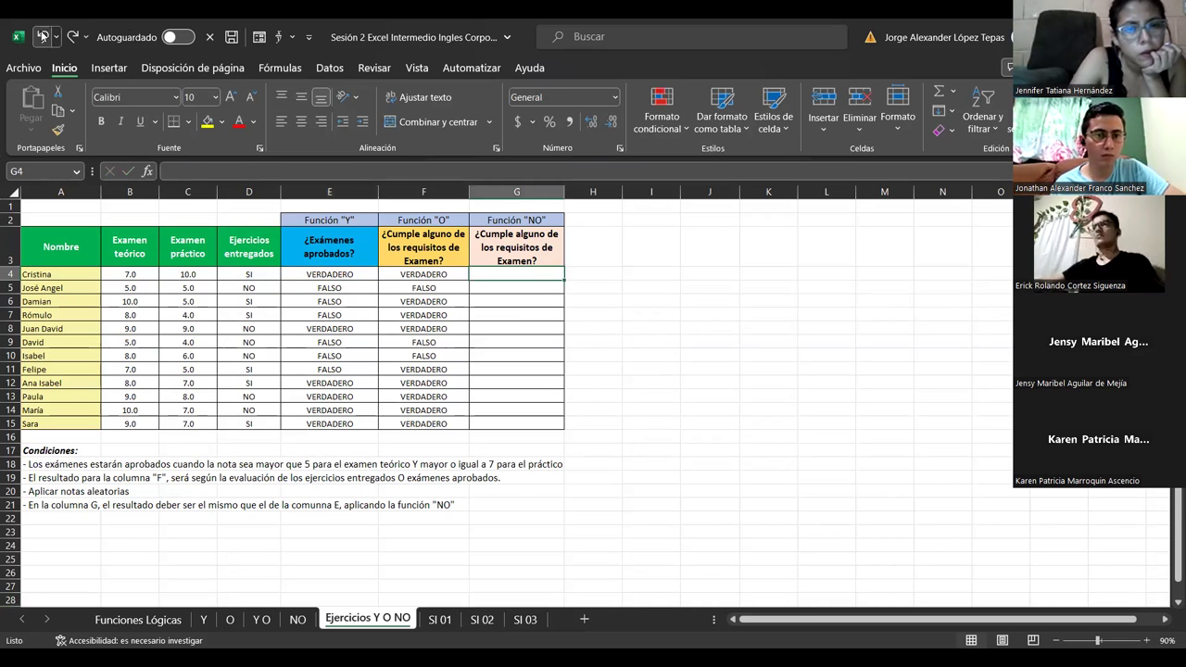
double_click(495, 274)
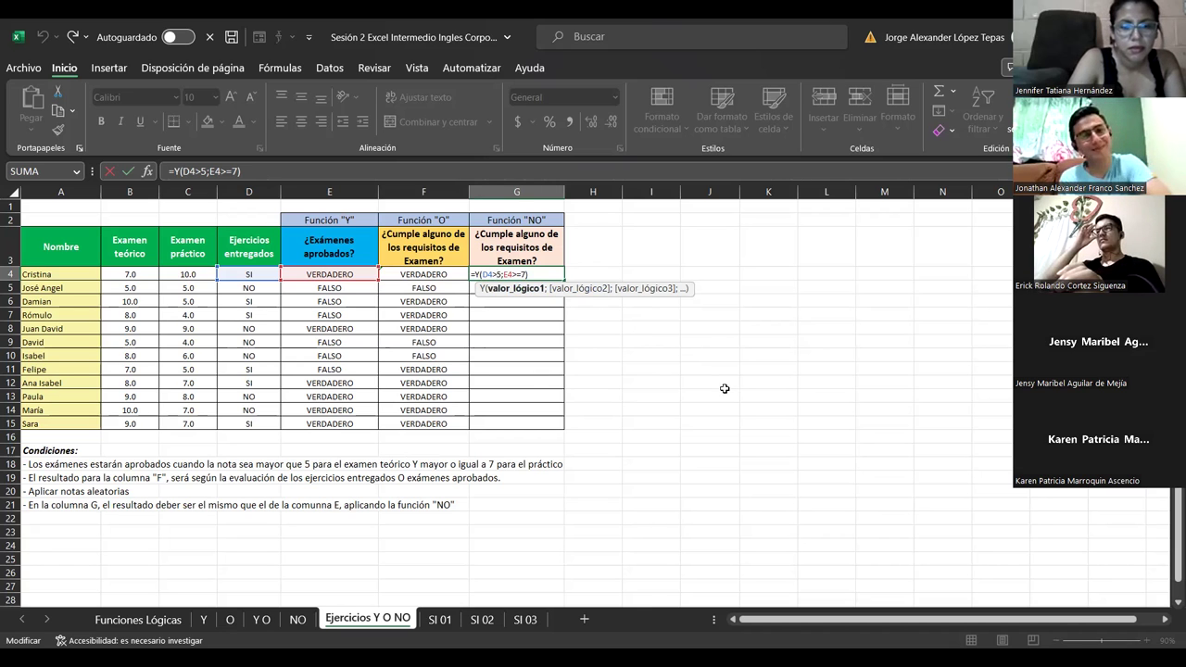
- Change G4's comparisons to =Y(D4<5;E4<=7) so it shows FALSO
key("BackSpace")
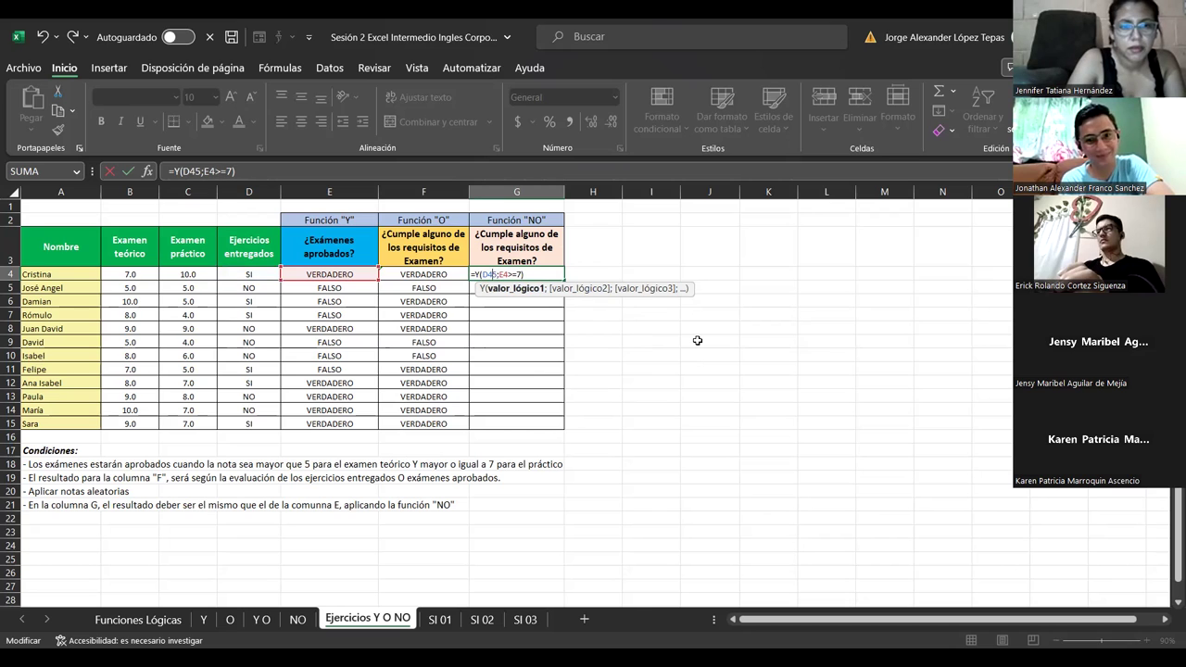
type("<")
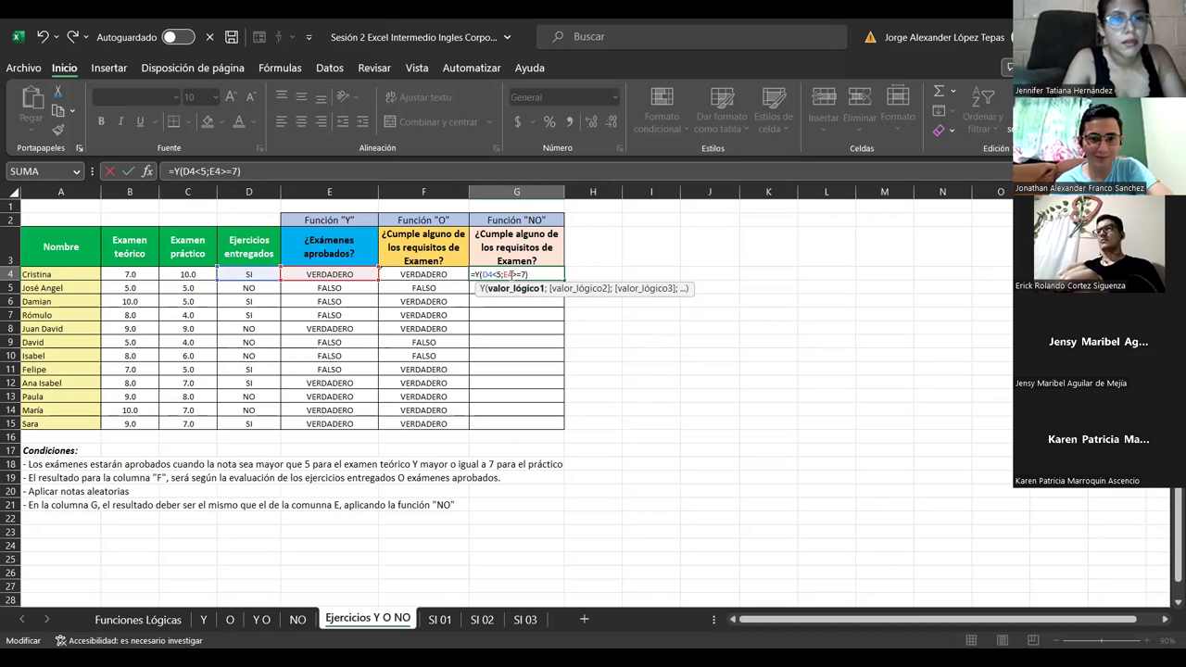
left_click(511, 274)
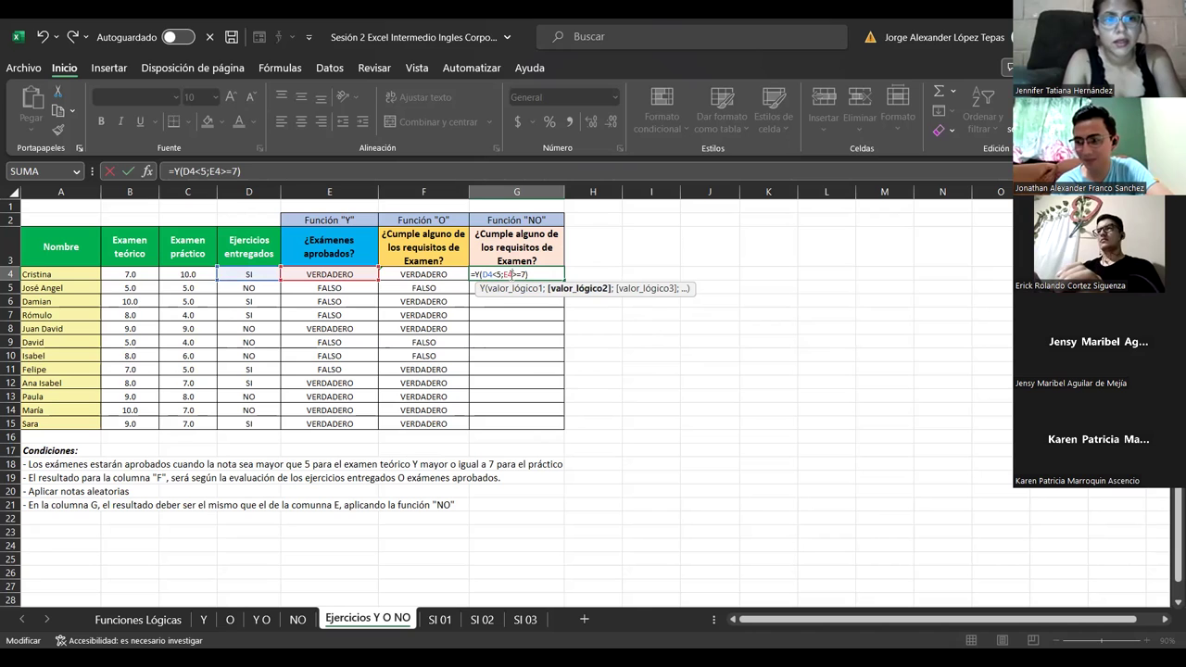
key("BackSpace")
type("<")
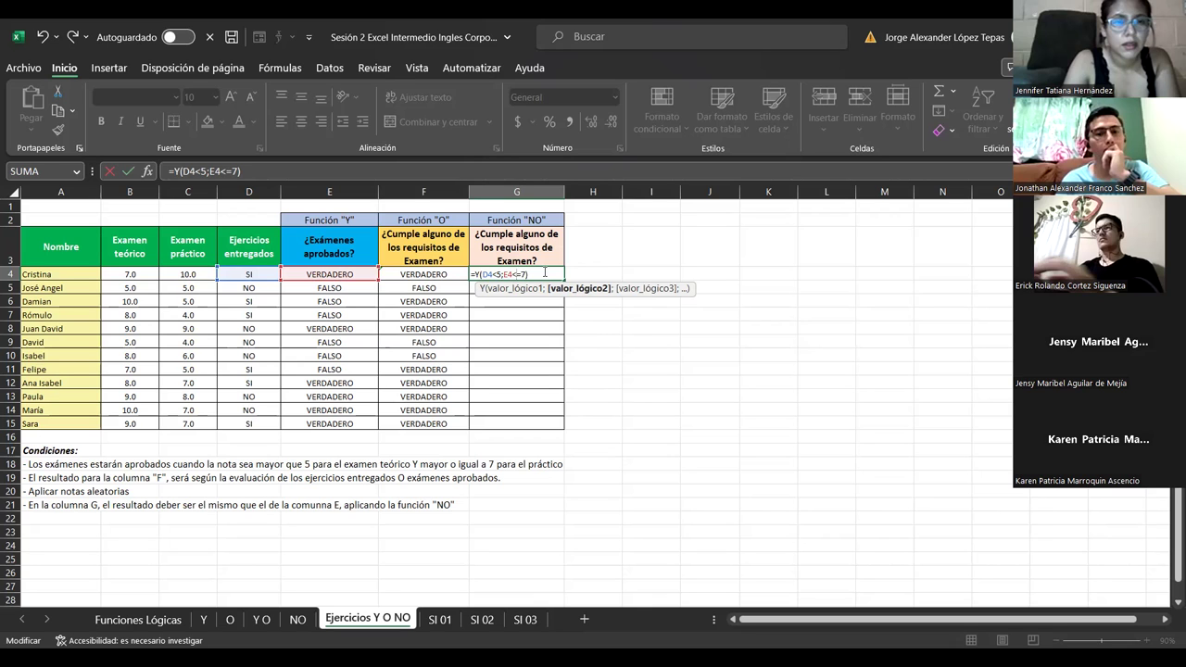
key("Return")
double_click(544, 272)
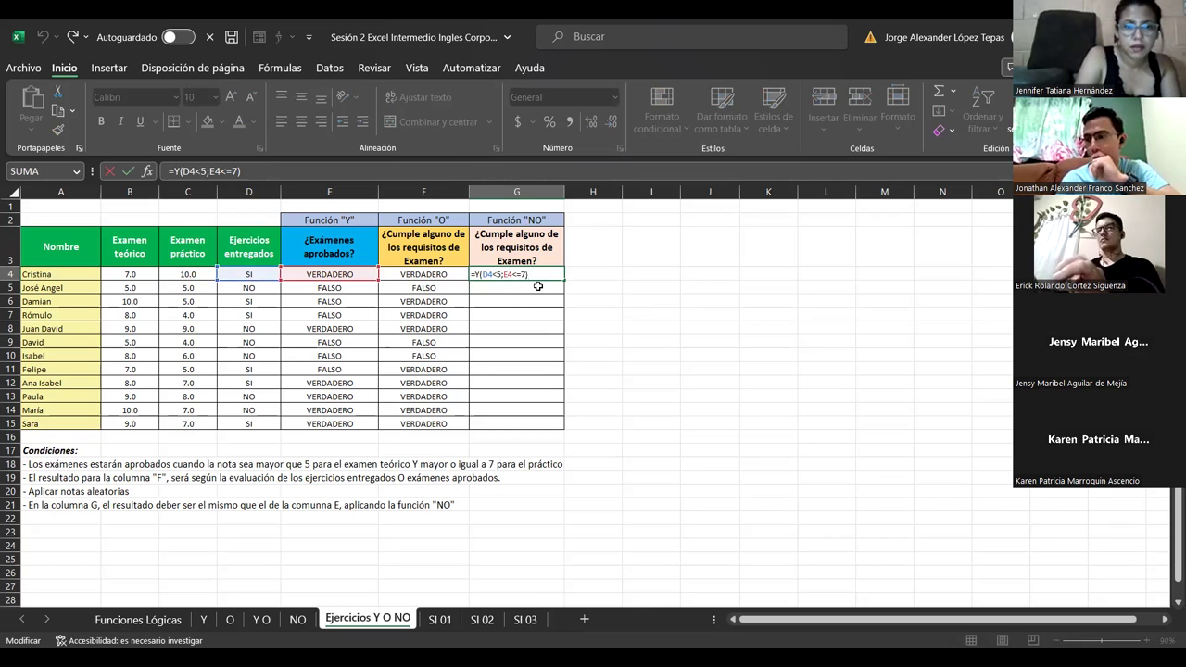
key("Return")
left_click(526, 271)
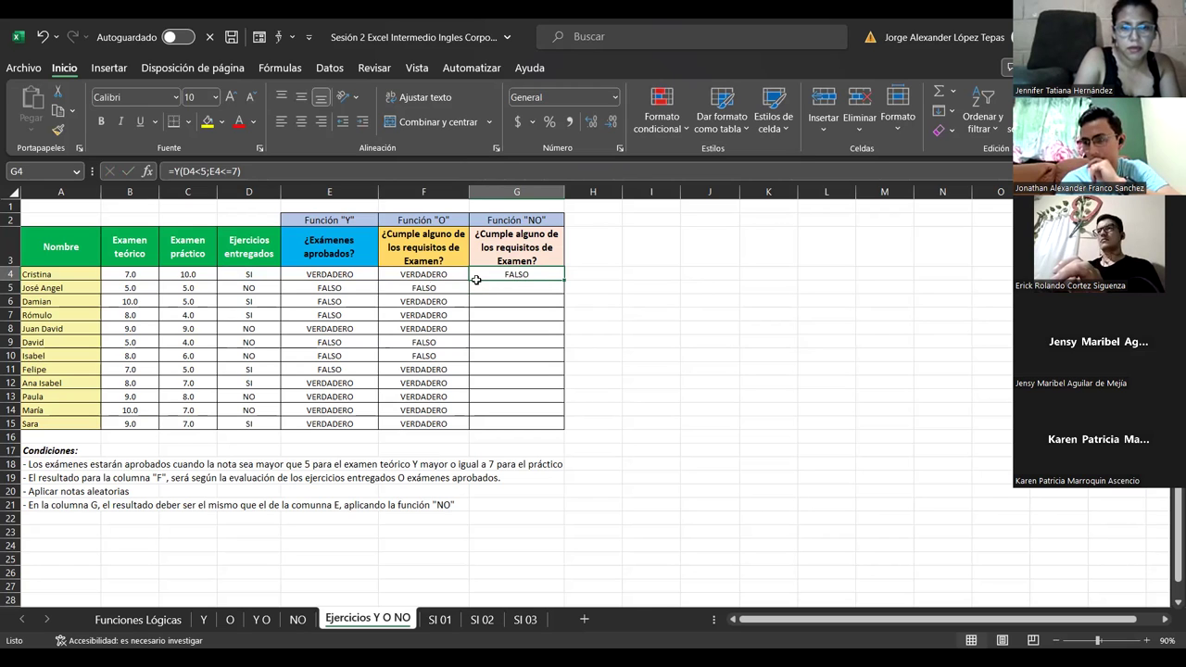
- Fill G4 down to G15 and undo it, then reopen G4 to rewrite its formula
left_click_drag(563, 281, 556, 424)
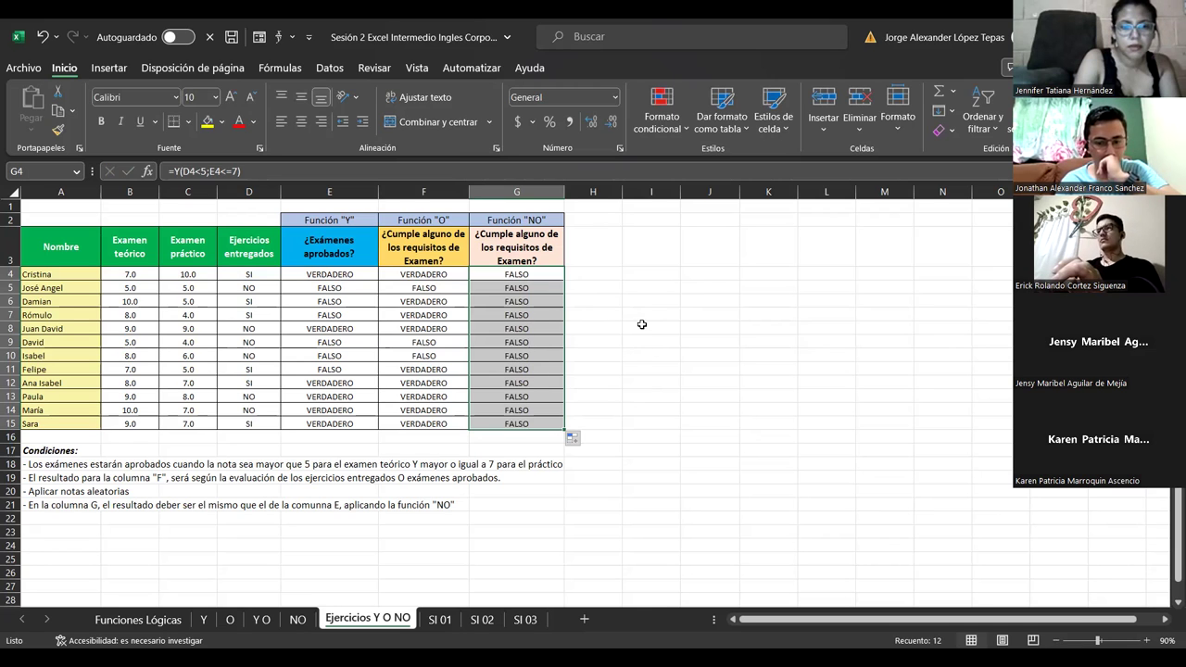
left_click(44, 37)
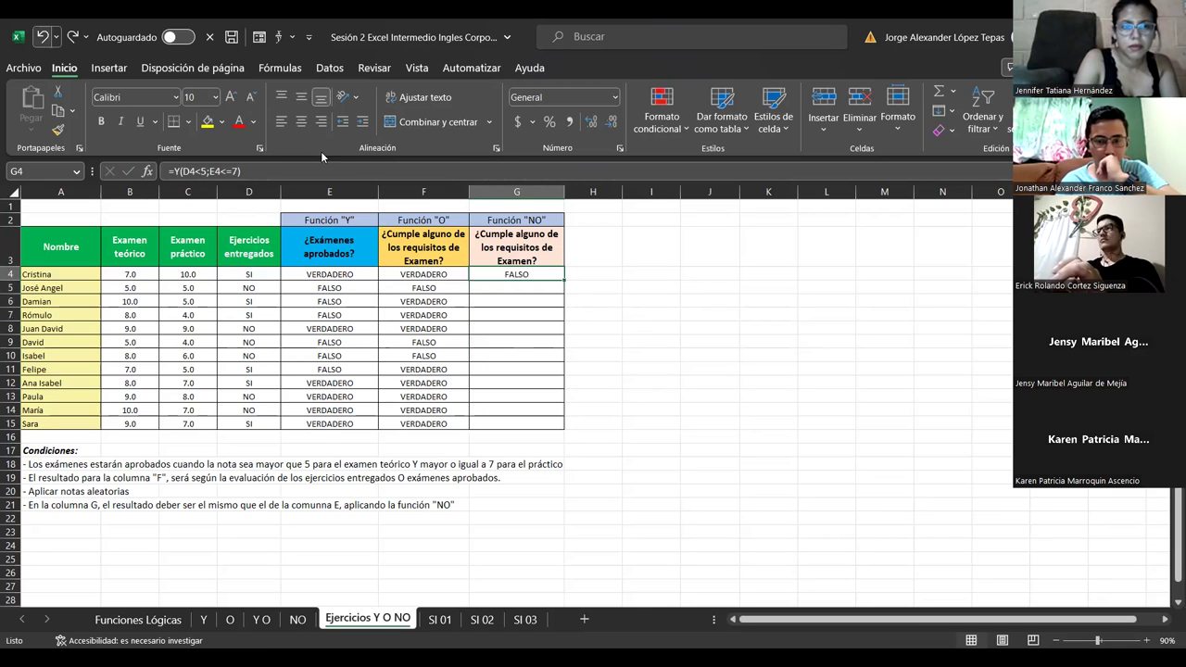
double_click(527, 278)
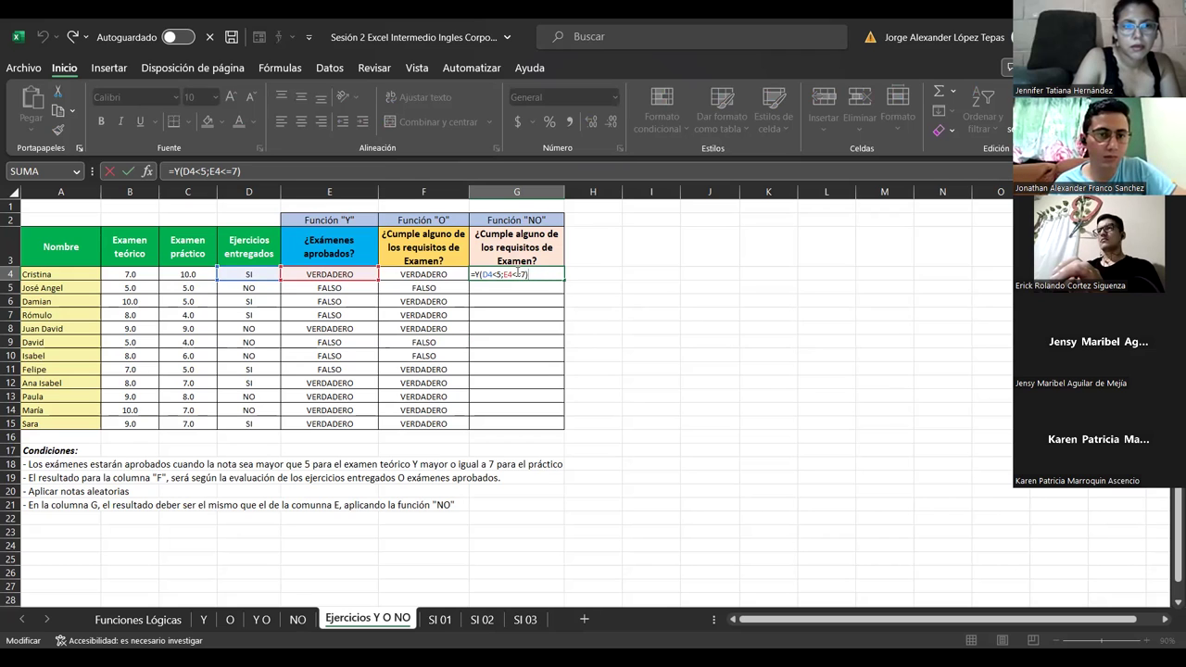
left_click(518, 274)
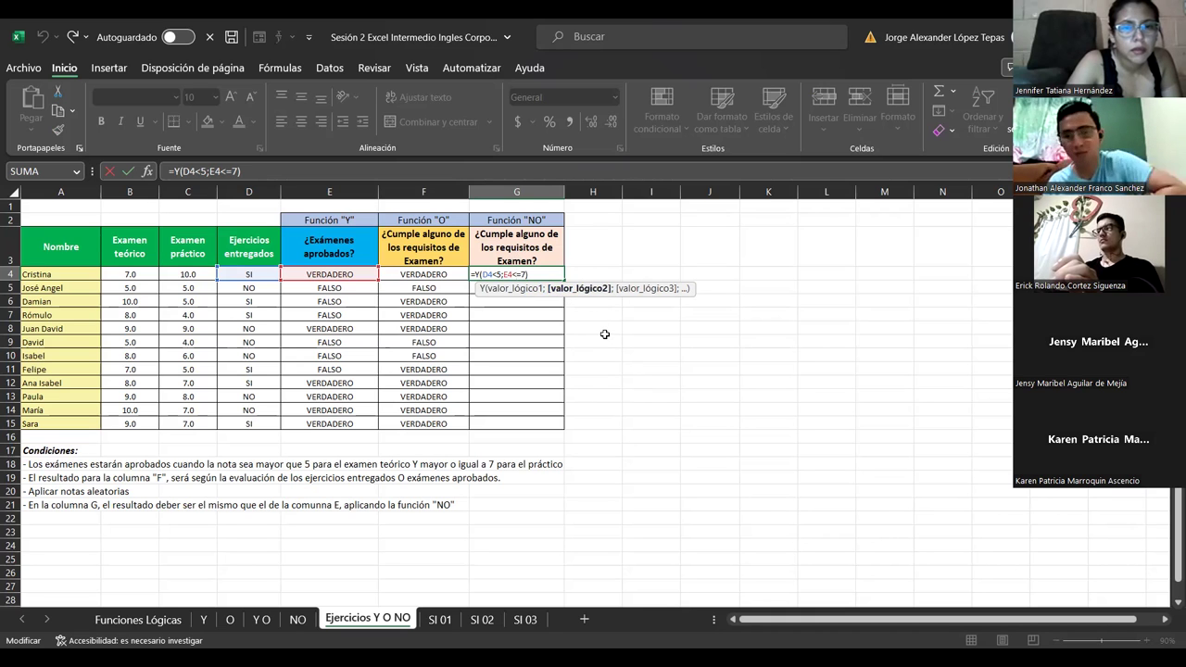
key("ctrl+Return")
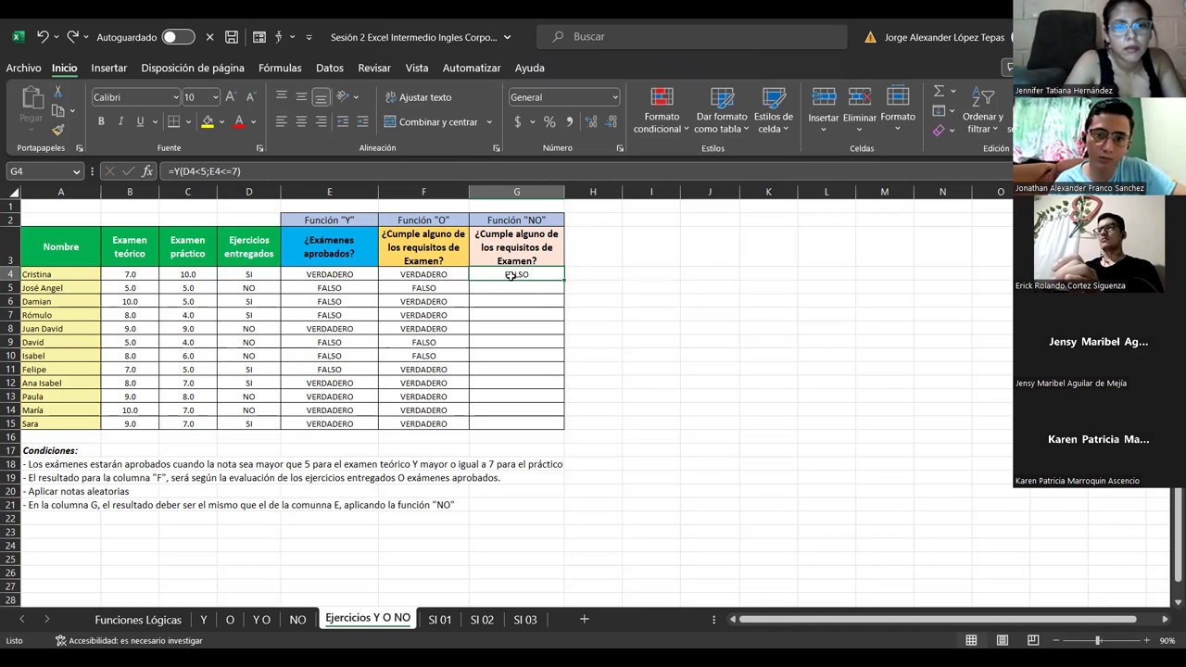
double_click(510, 275)
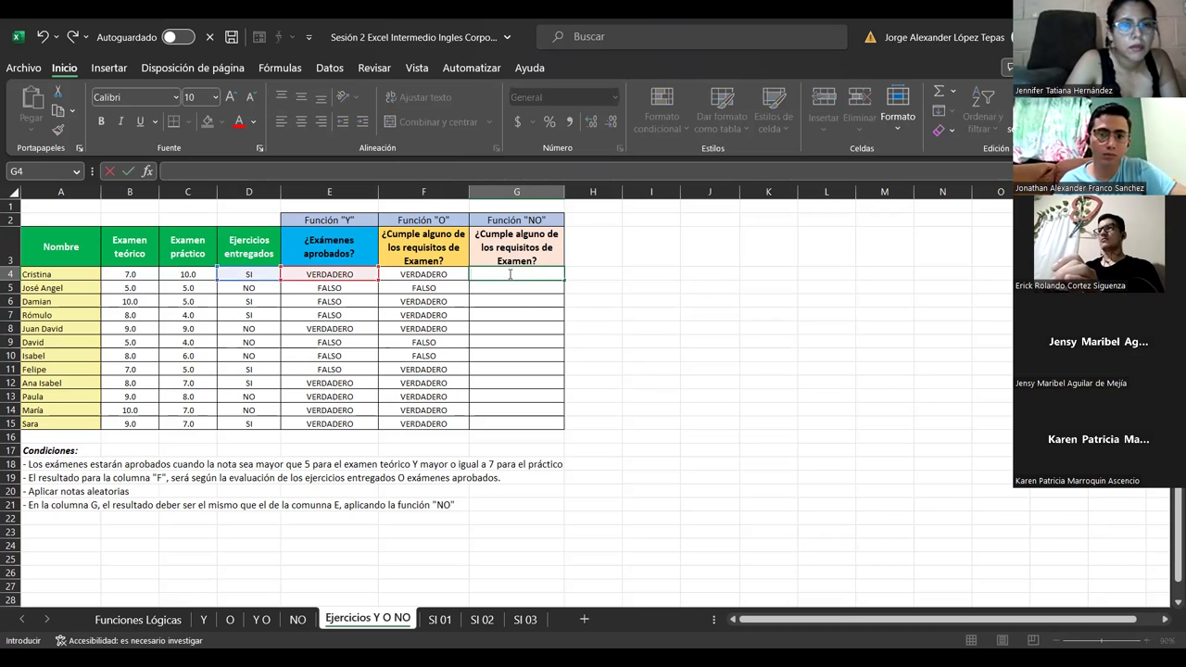
- Type =NO(E4) in G4 so it shows FALSO, the opposite of E4
type("=")
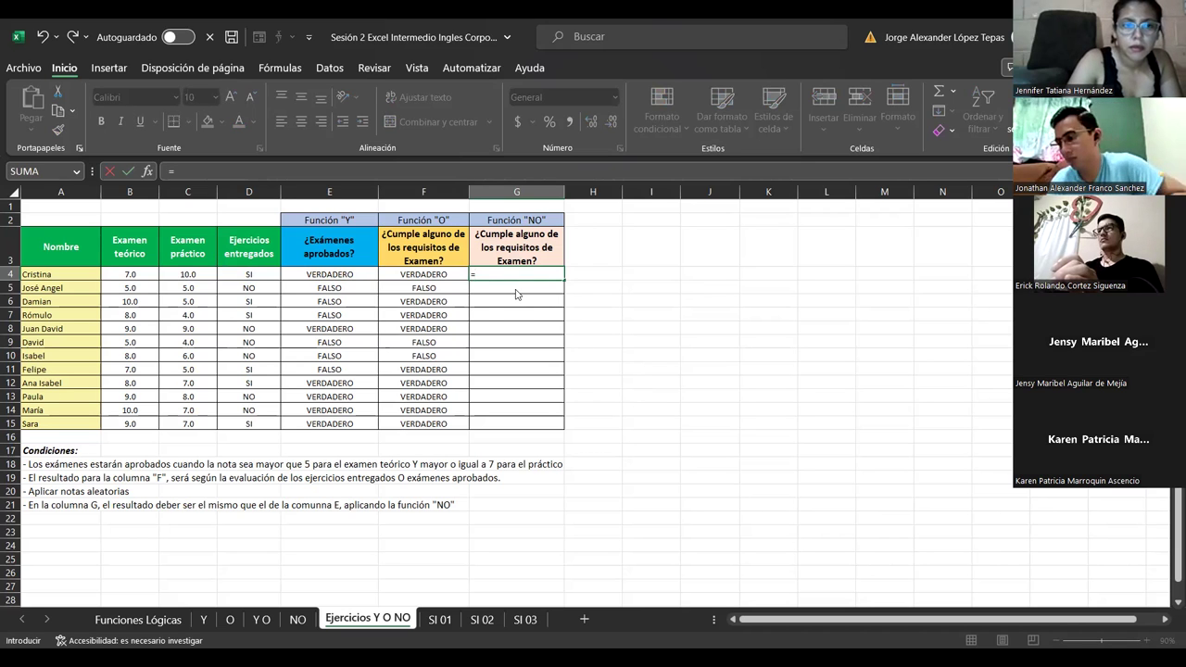
type("NO")
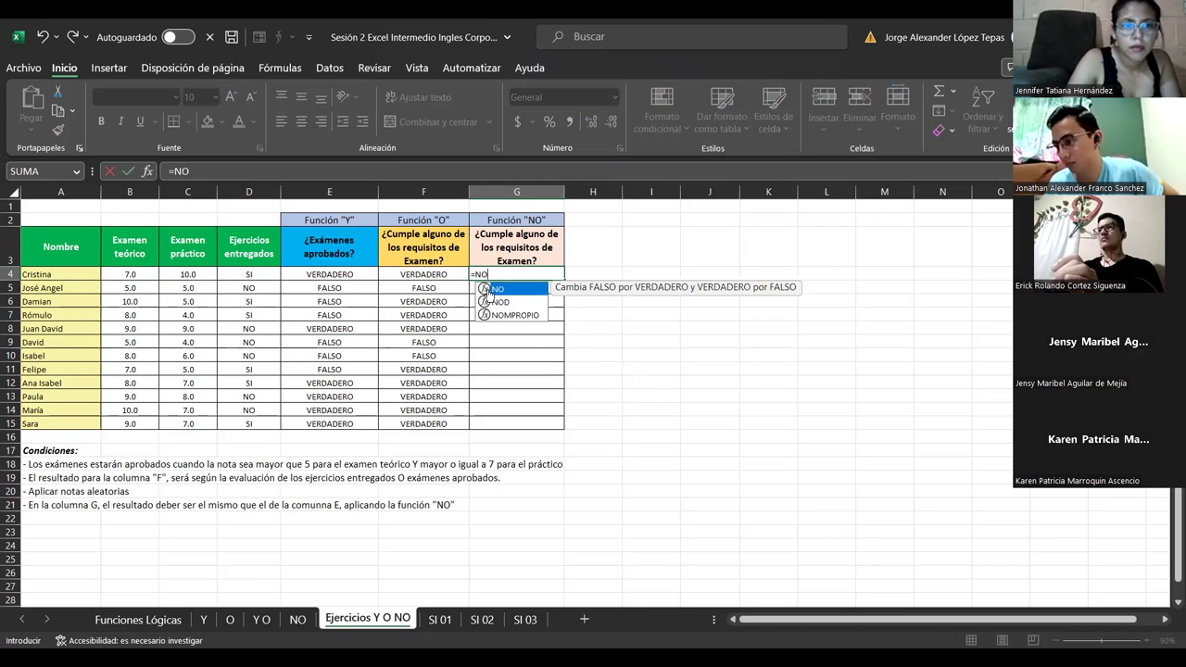
double_click(491, 289)
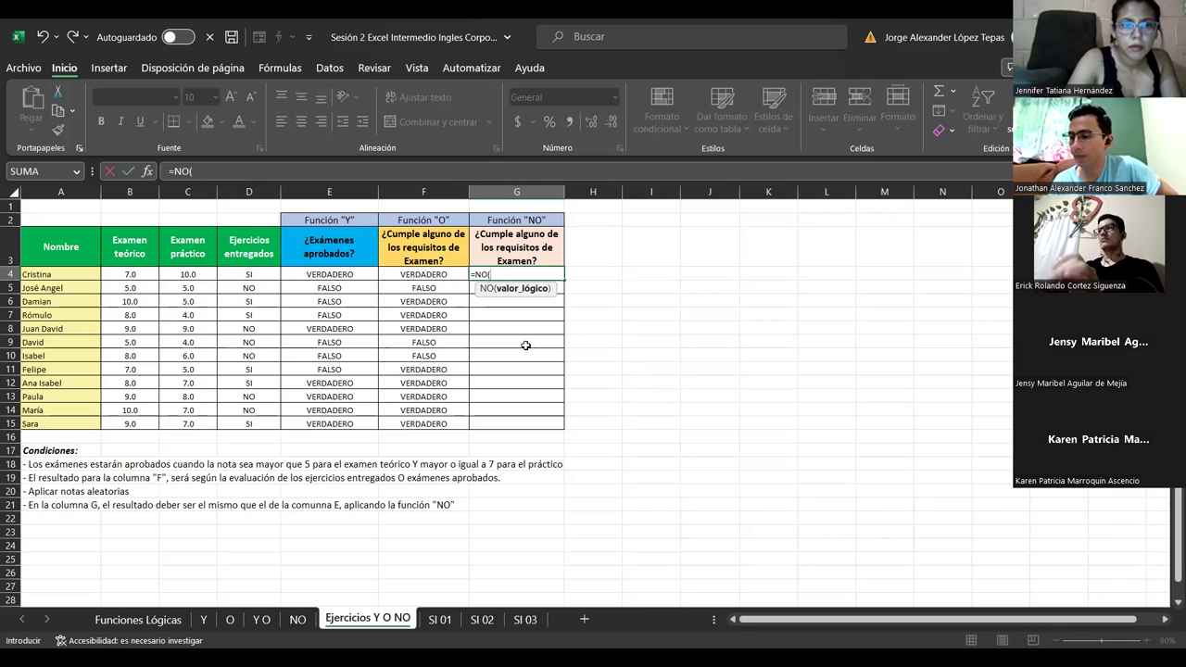
left_click(323, 276)
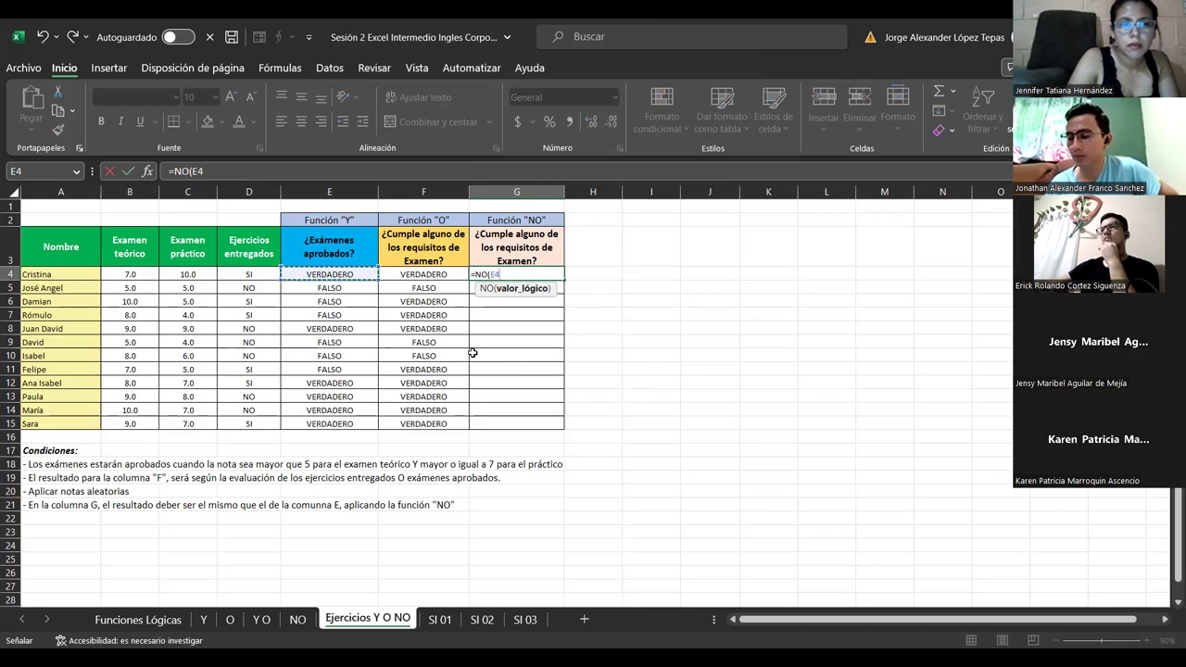
type(")")
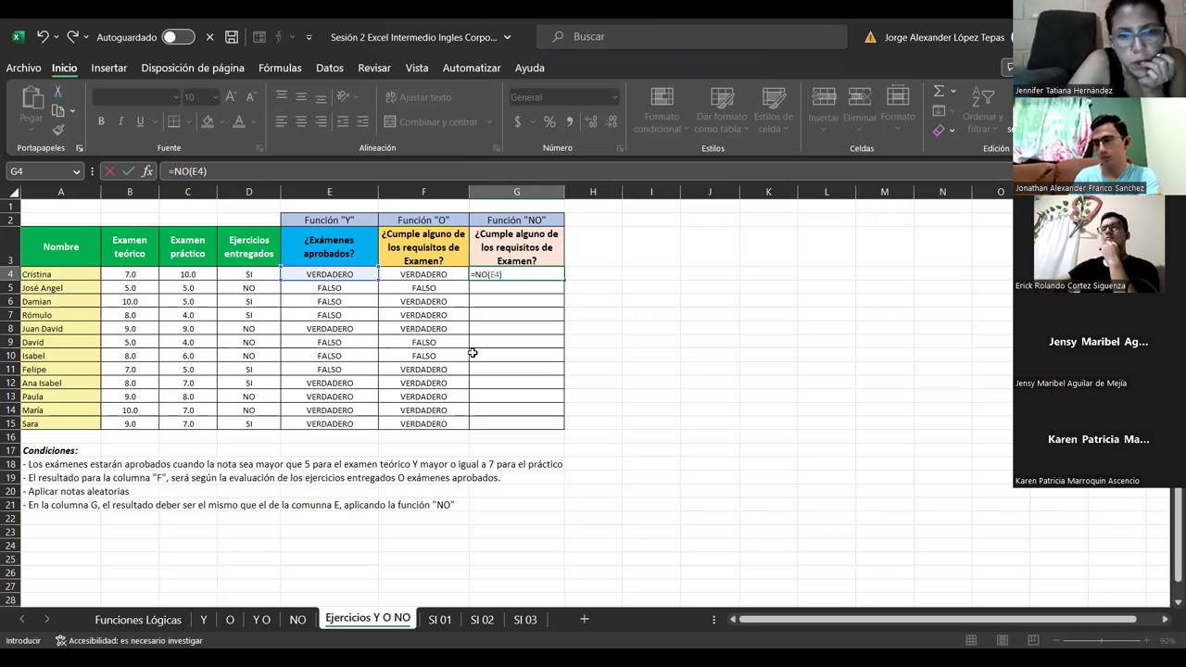
key("Return")
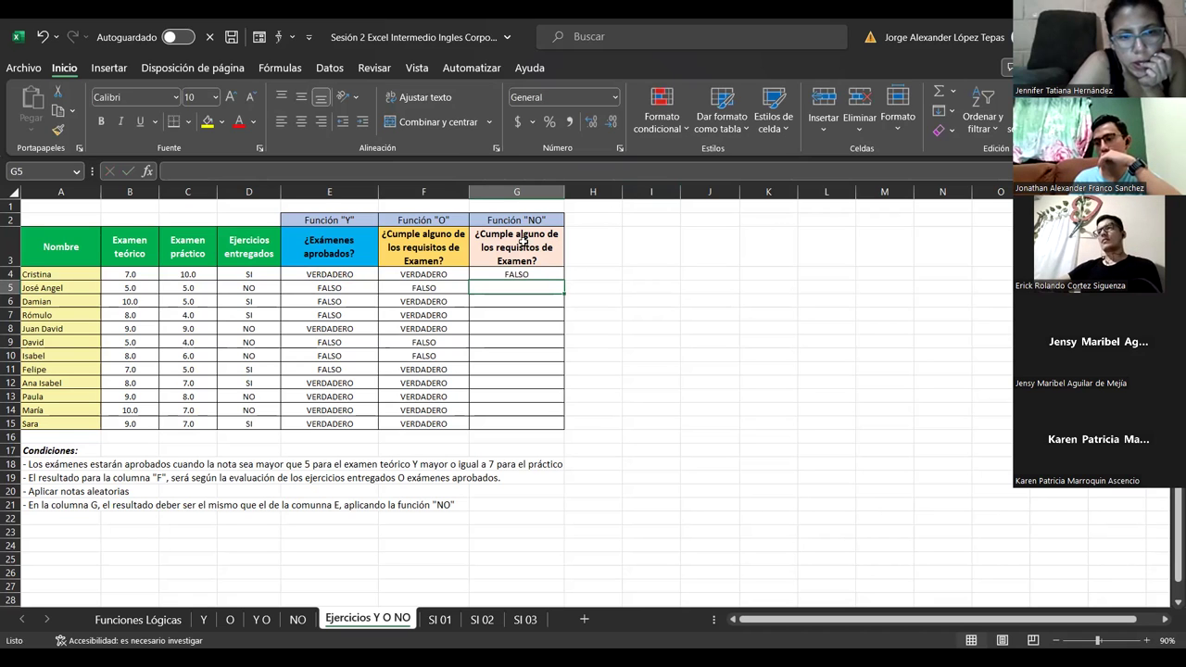
left_click(553, 277)
- Fill the NO formula from G4 down to G15 and spot-check G5, G6 and G8
left_click_drag(557, 282, 572, 447)
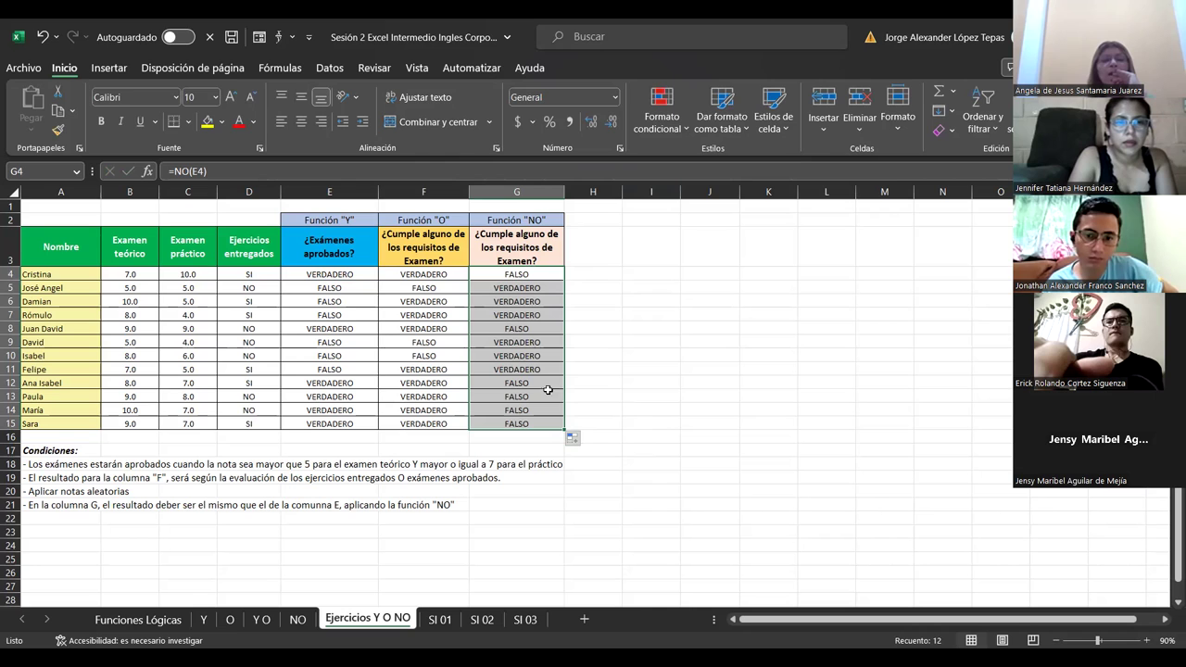
left_click(511, 278)
left_click(516, 288)
left_click(517, 301)
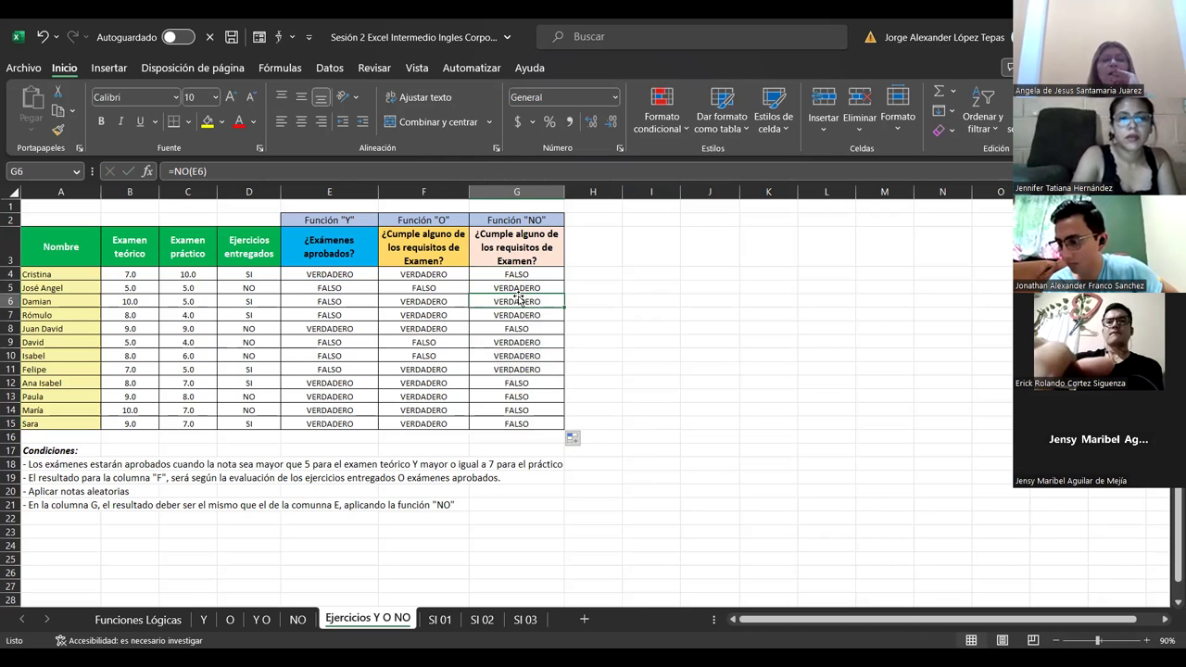
left_click(523, 325)
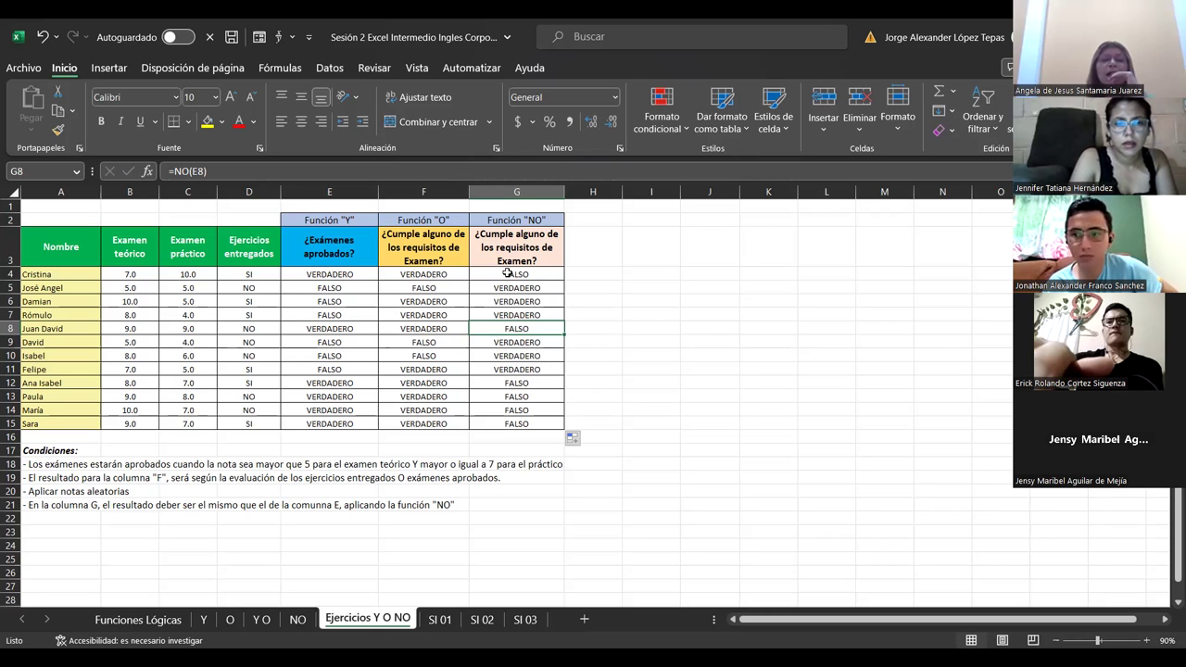
double_click(508, 273)
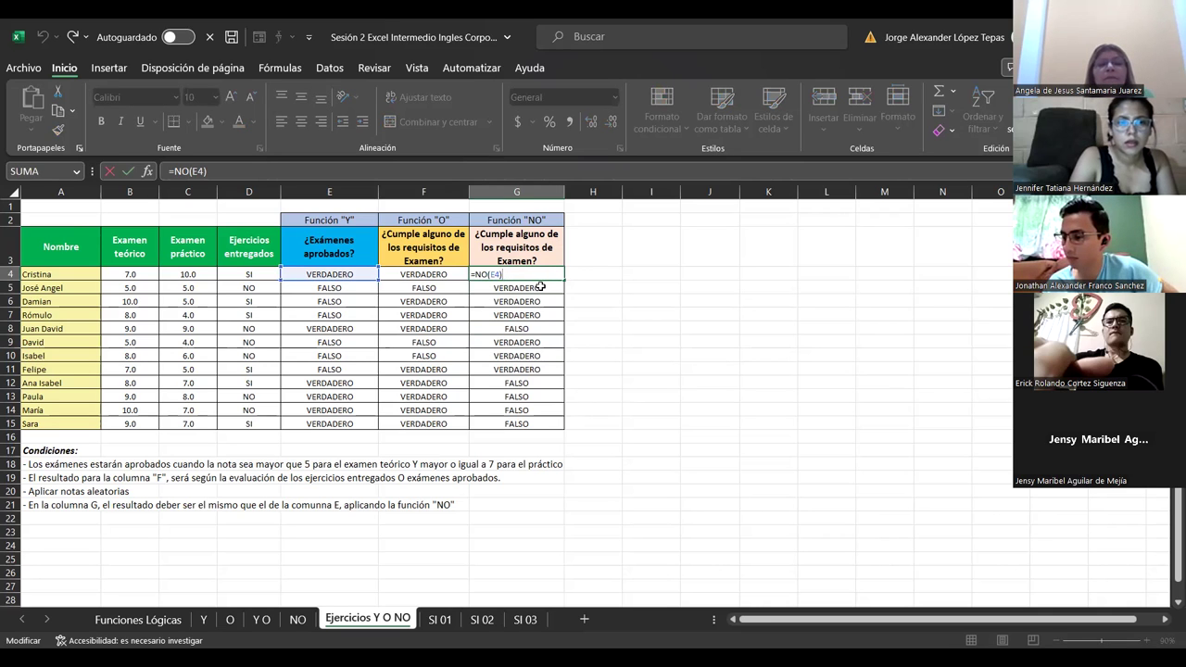
- Nest a second NO in G4 so it reads =NO(NO(E4)) and shows VERDADERO
left_click(475, 274)
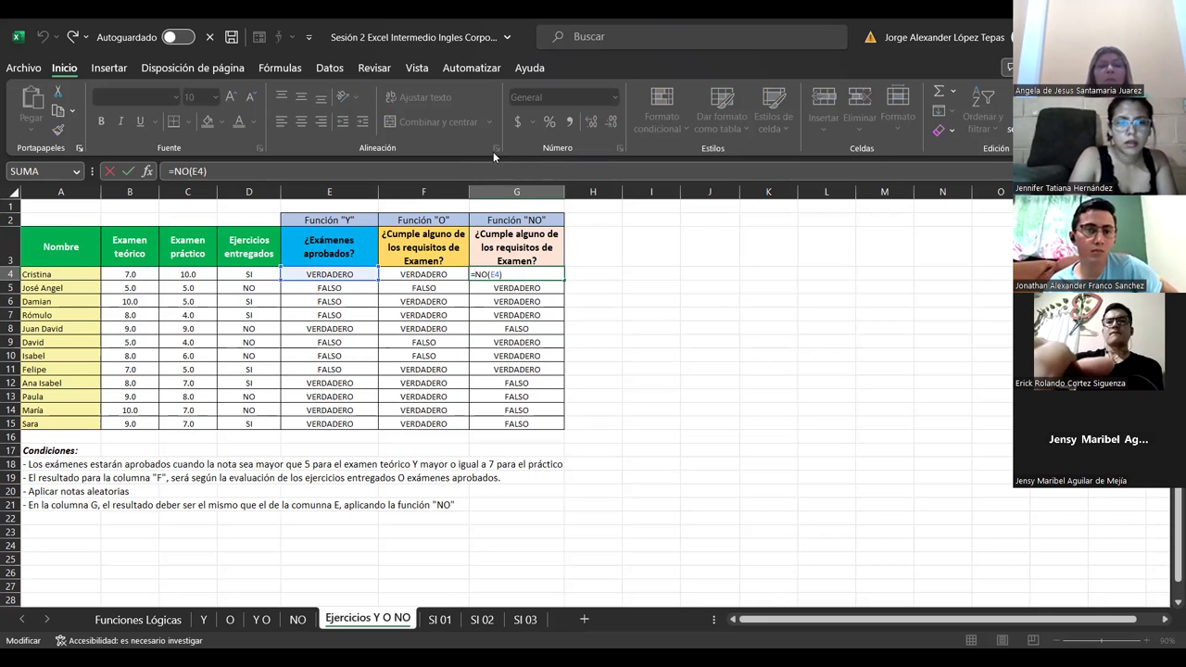
type("NO")
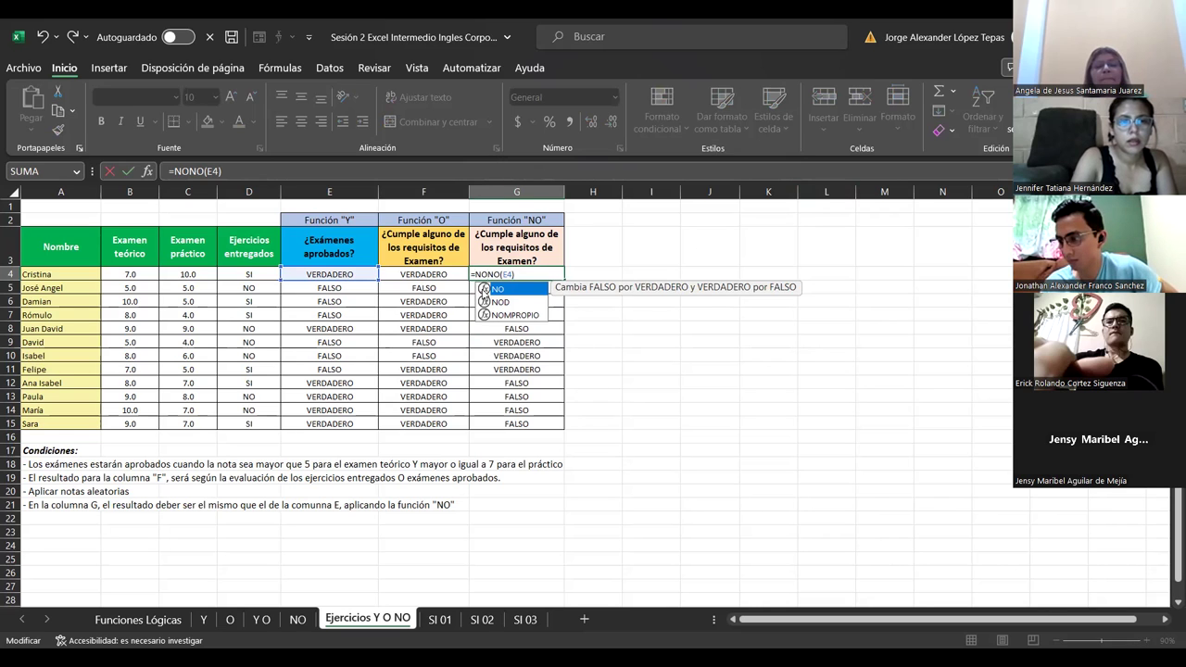
double_click(498, 291)
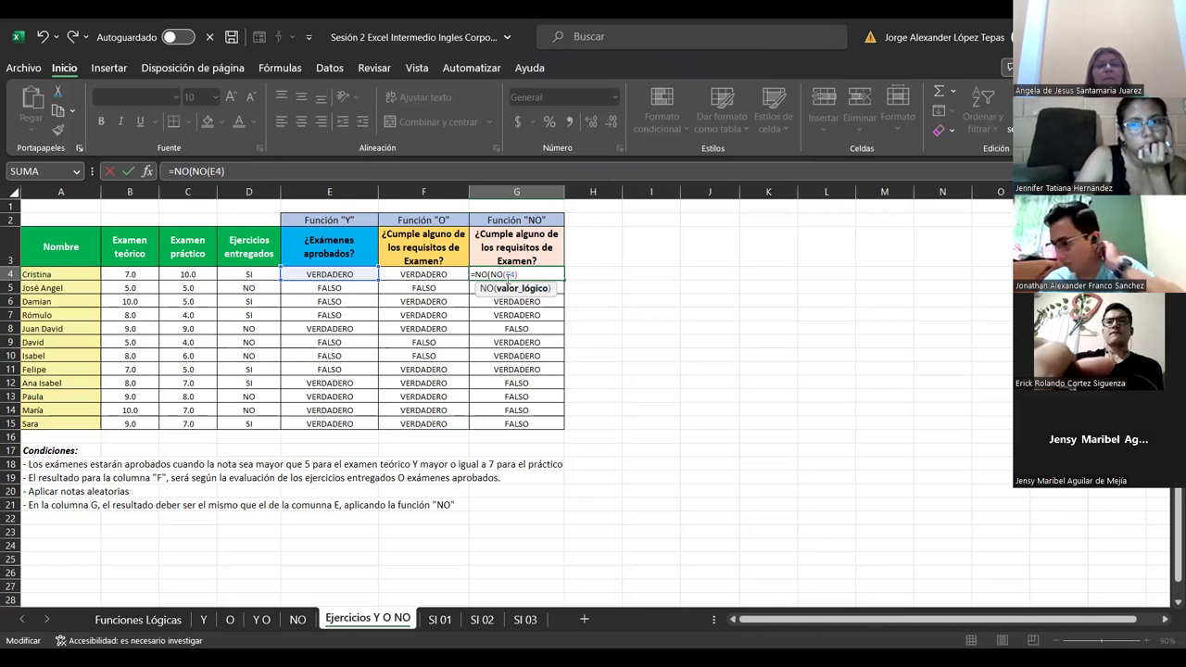
left_click(523, 273)
type(")")
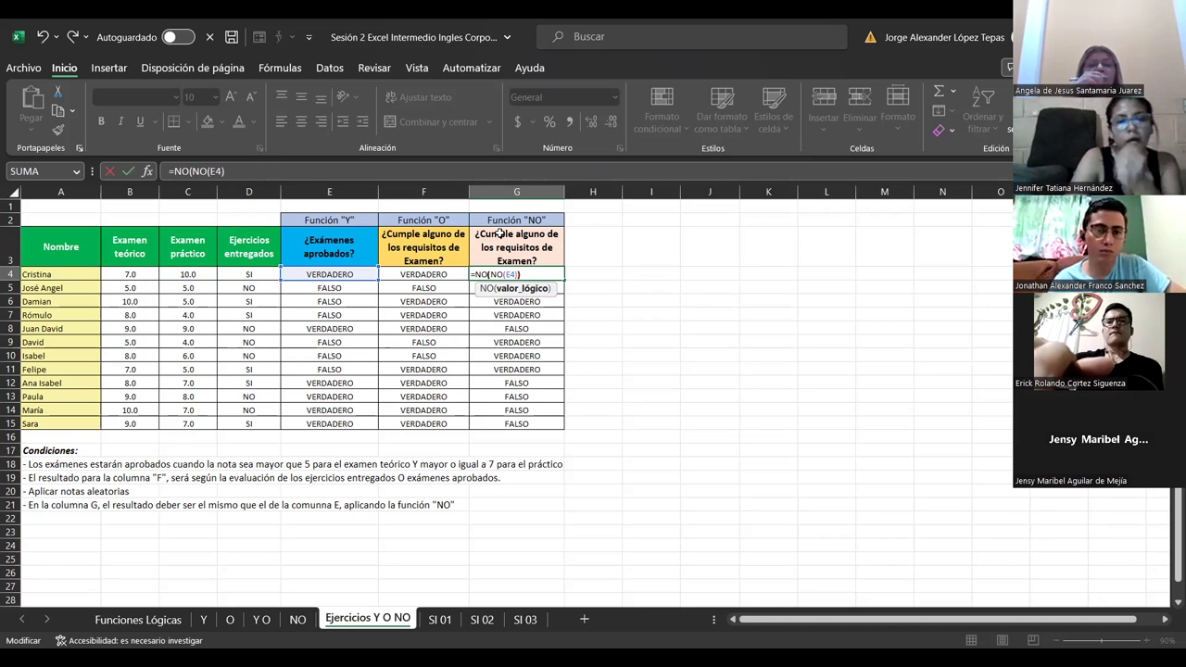
type(")")
key("Return")
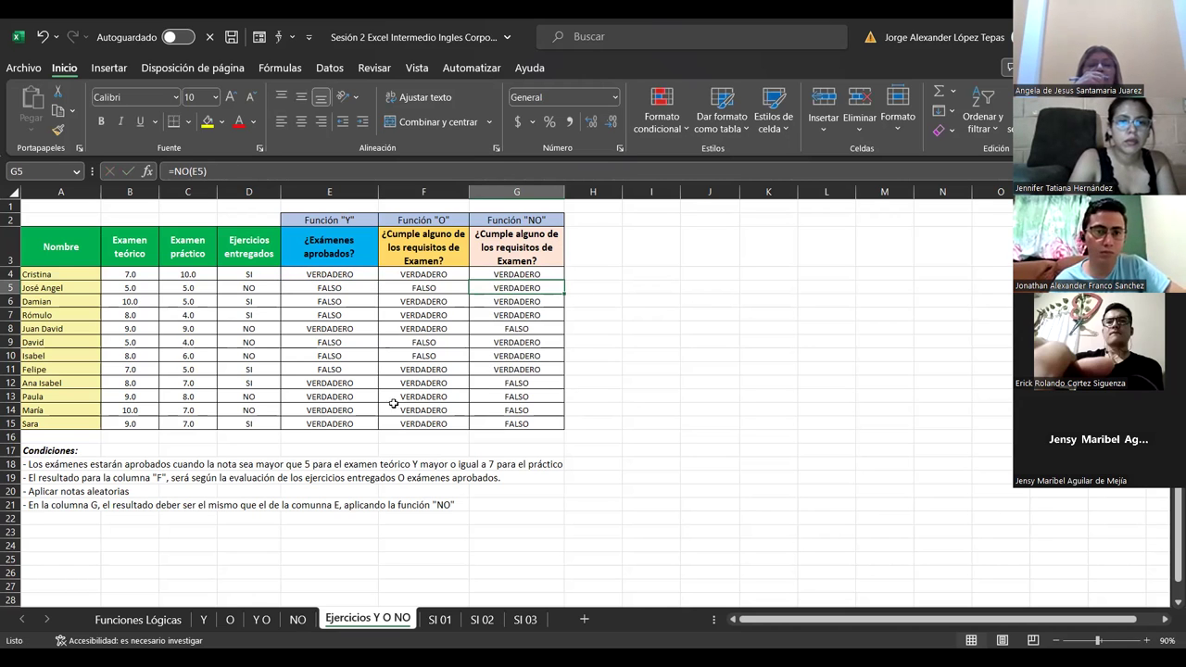
left_click(511, 274)
- Fill the double NO formula down G4:G15 so column G mirrors column E
left_click_drag(562, 277, 563, 422)
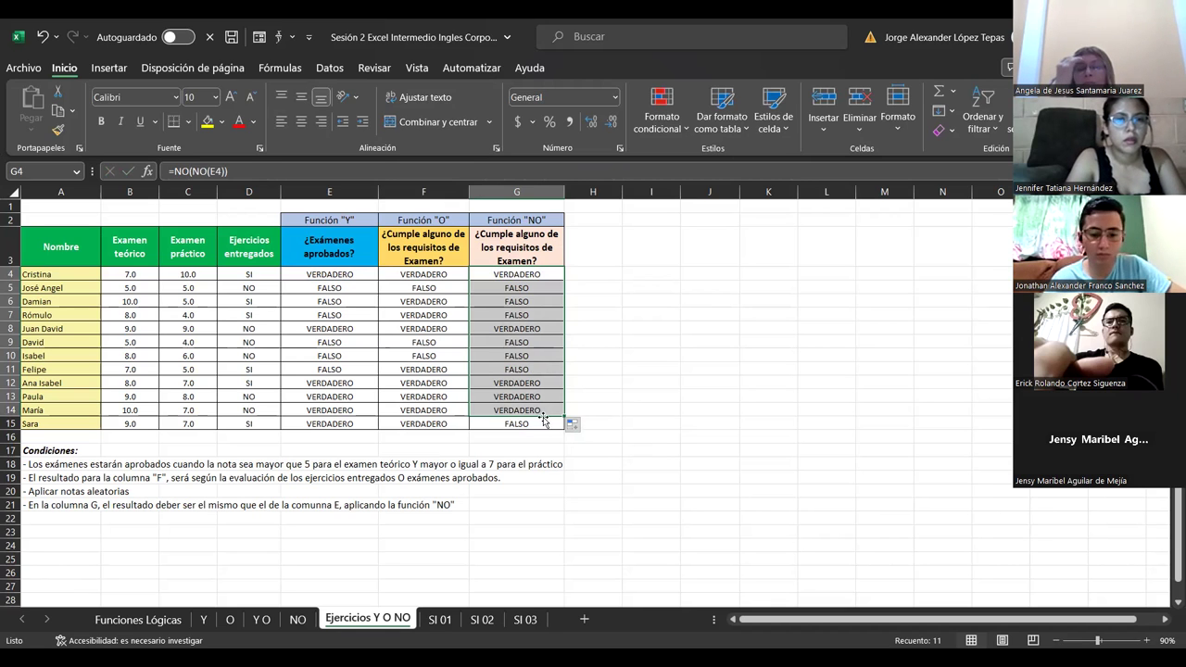
left_click(543, 410)
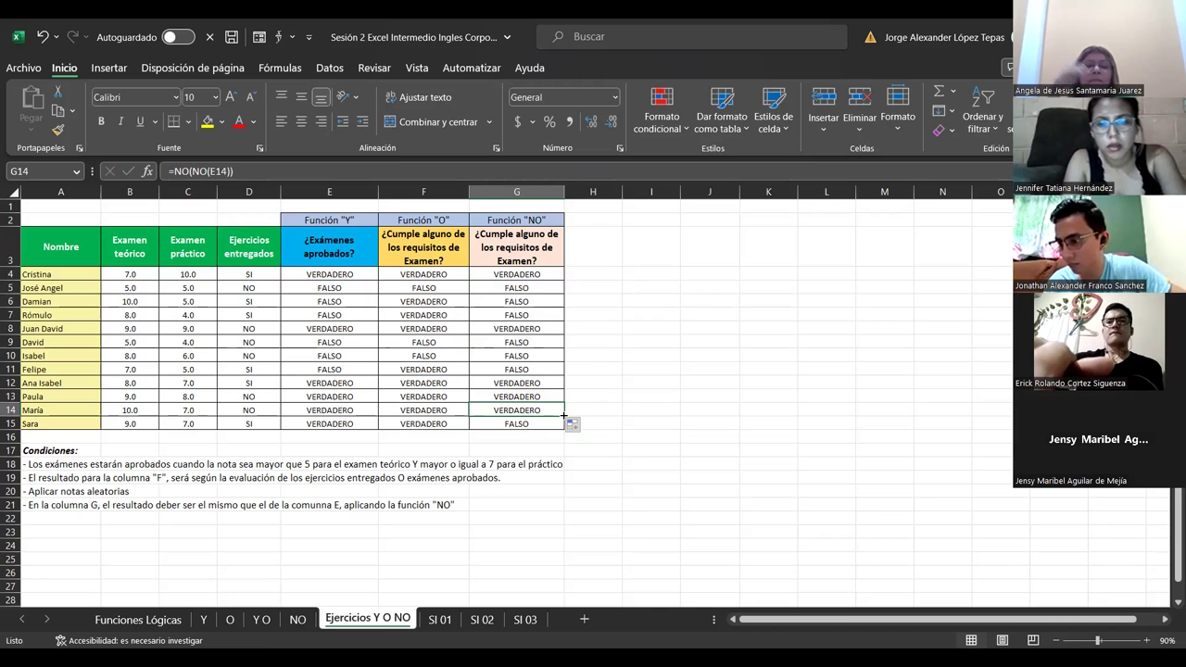
left_click_drag(562, 415, 562, 428)
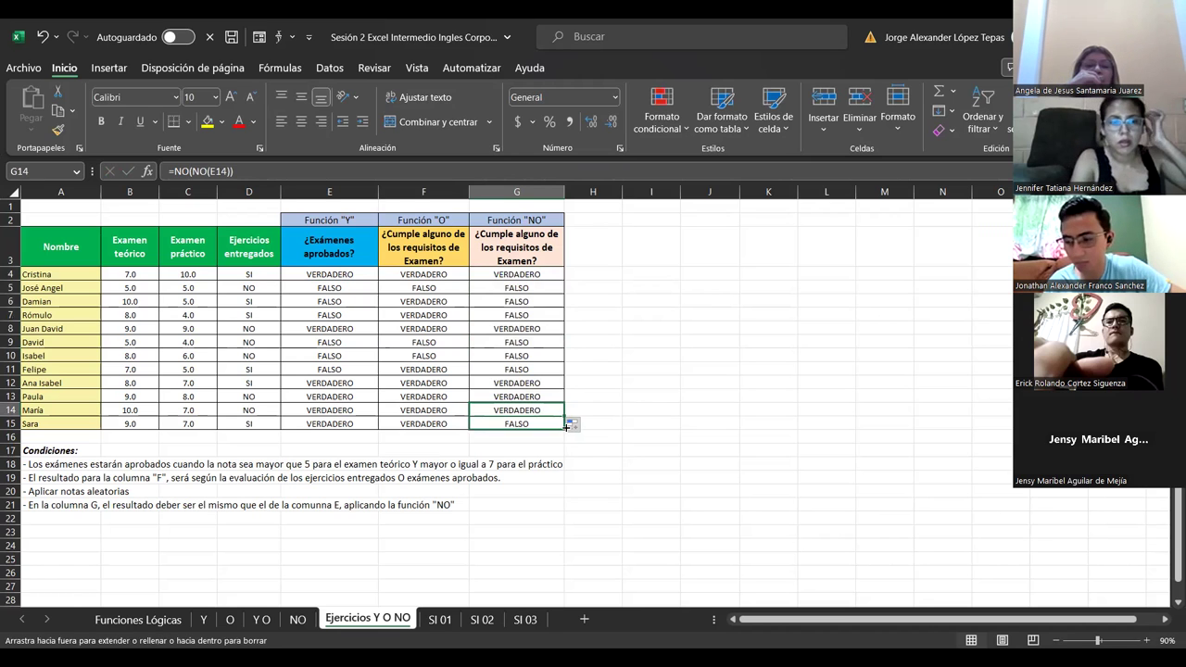
left_click(672, 424)
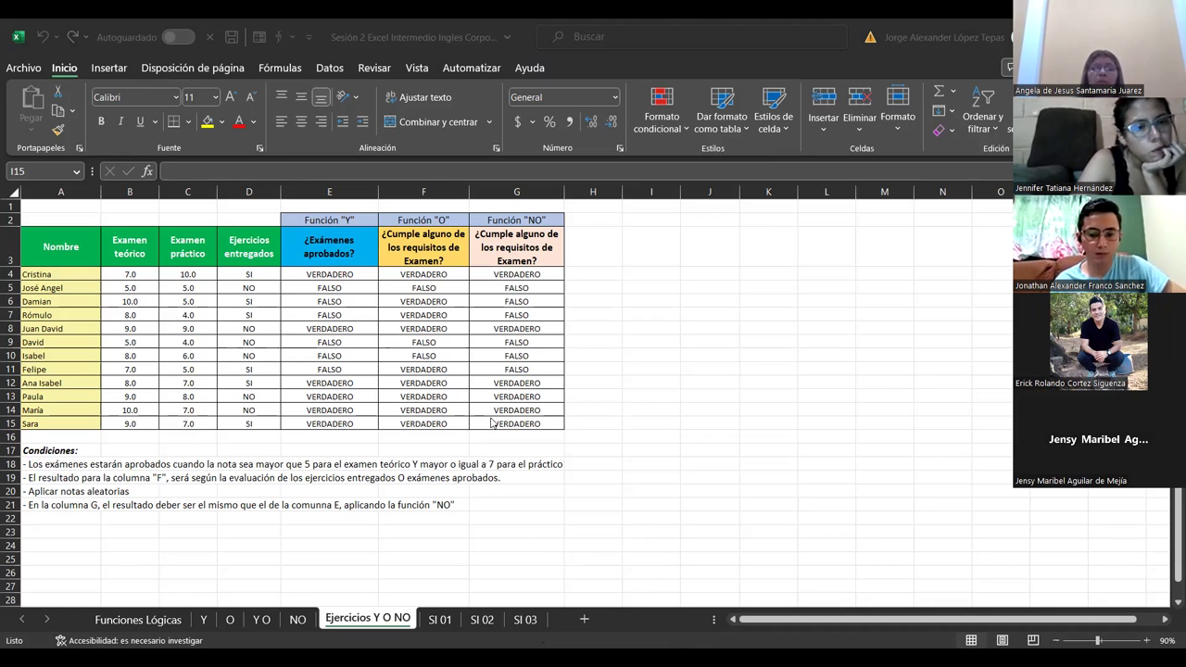
double_click(504, 277)
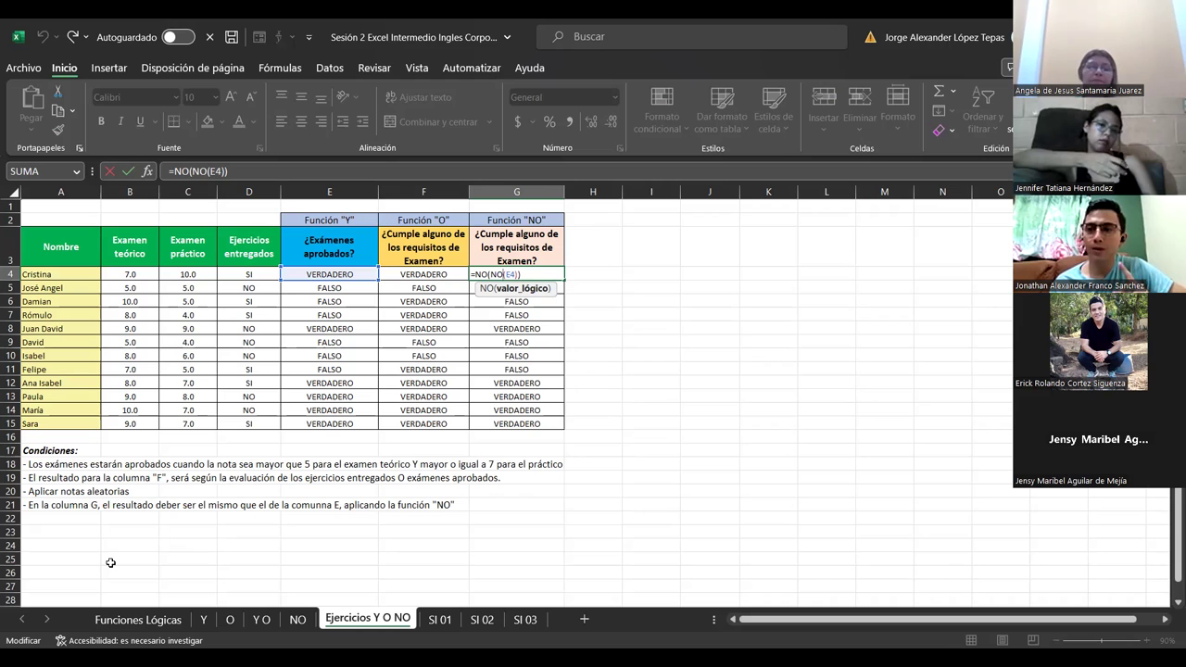
left_click(651, 355)
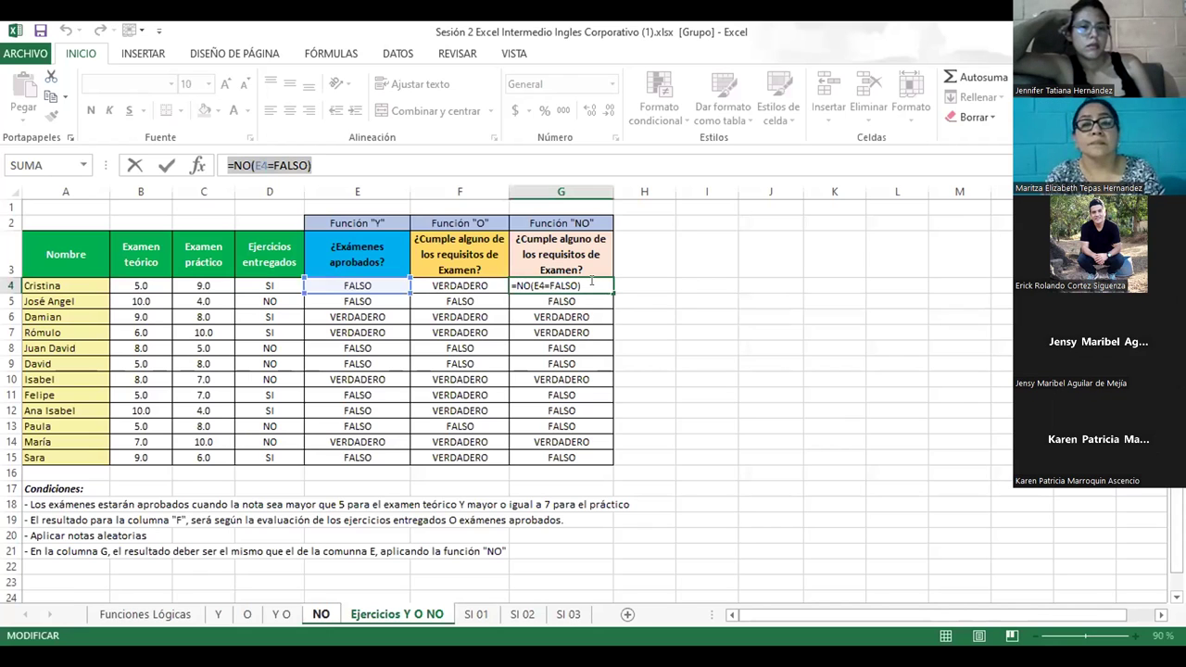
key("shift+Home")
type("=")
left_click(576, 296)
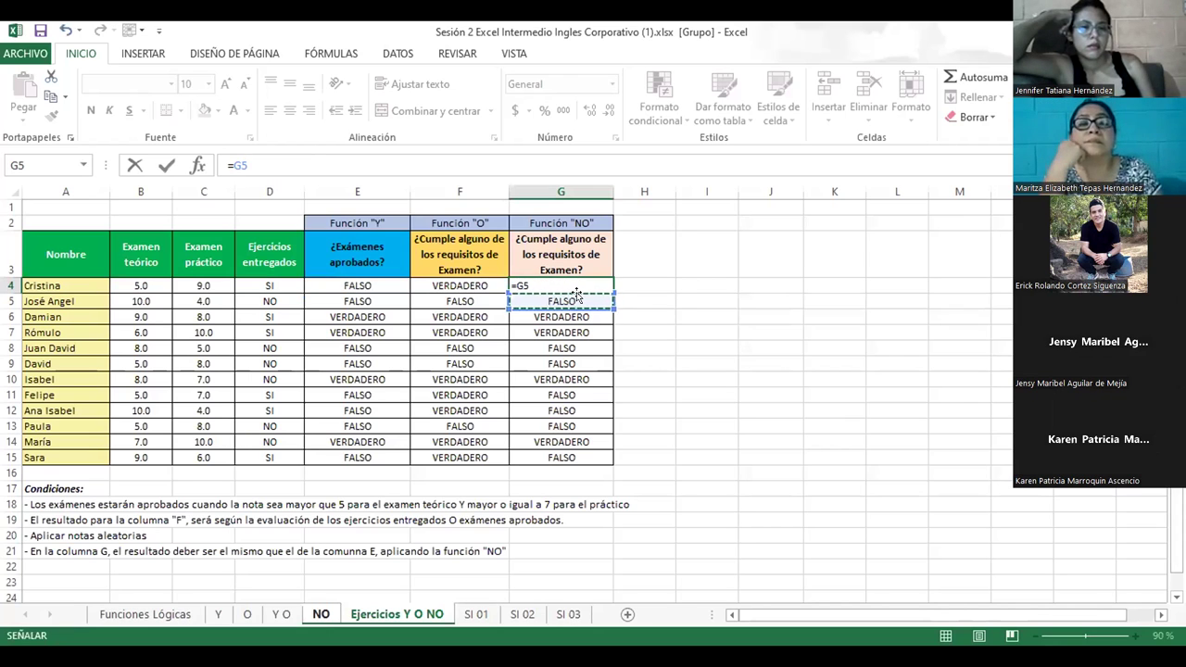
key("Escape")
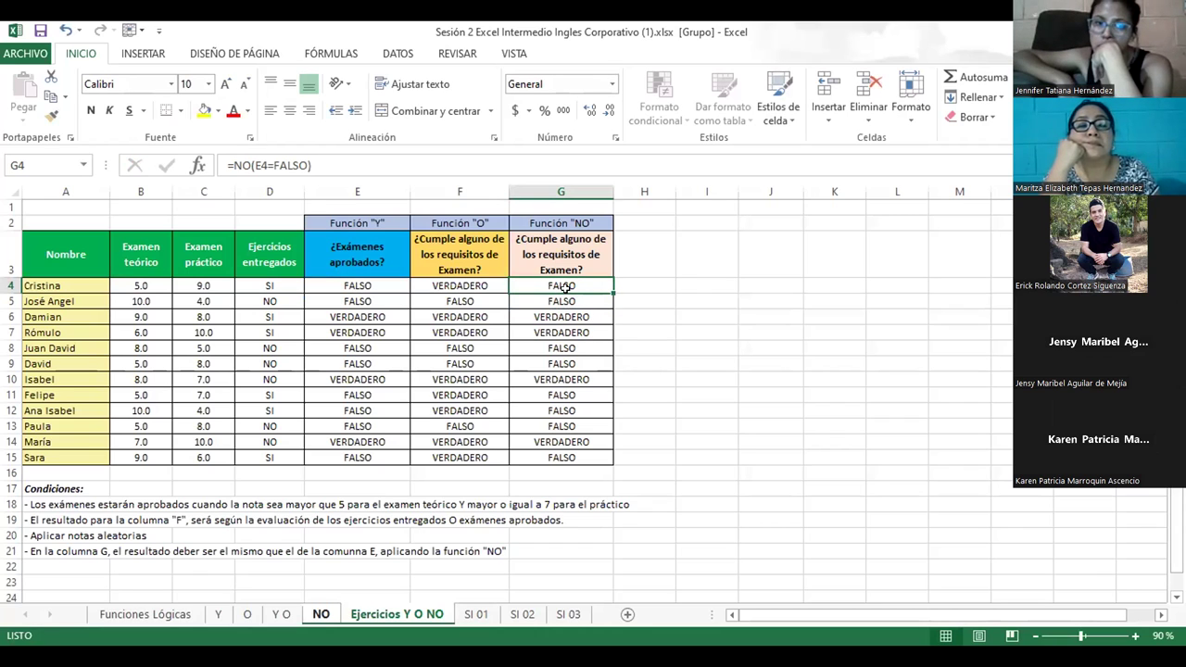
left_click(574, 297)
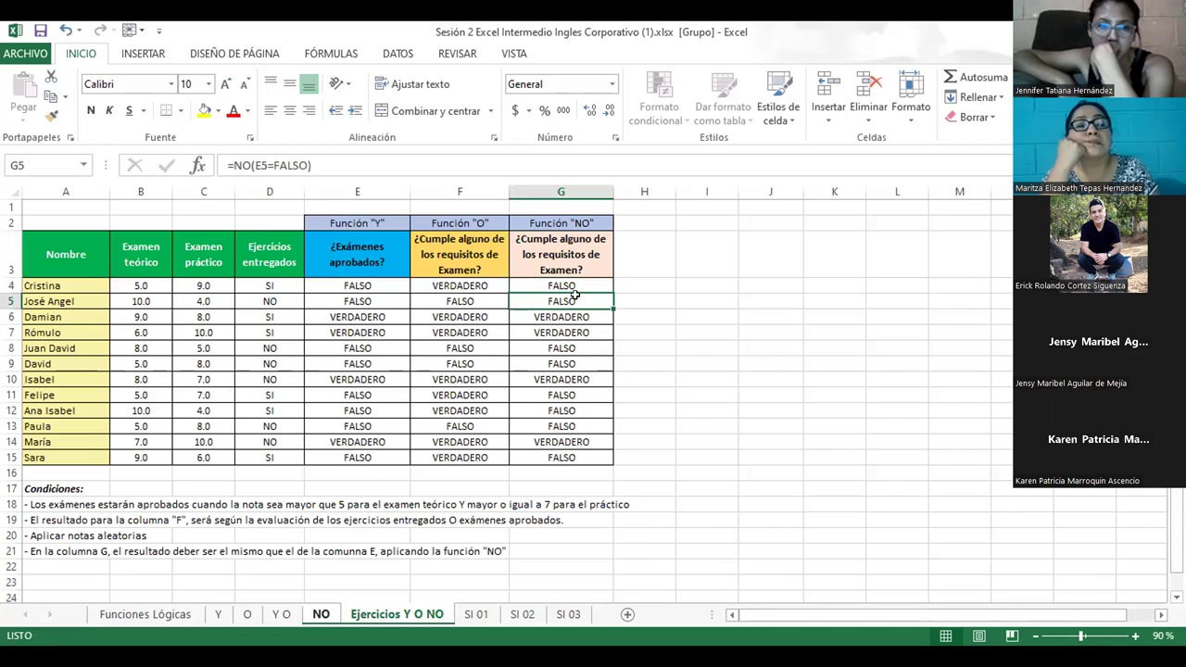
left_click(577, 311)
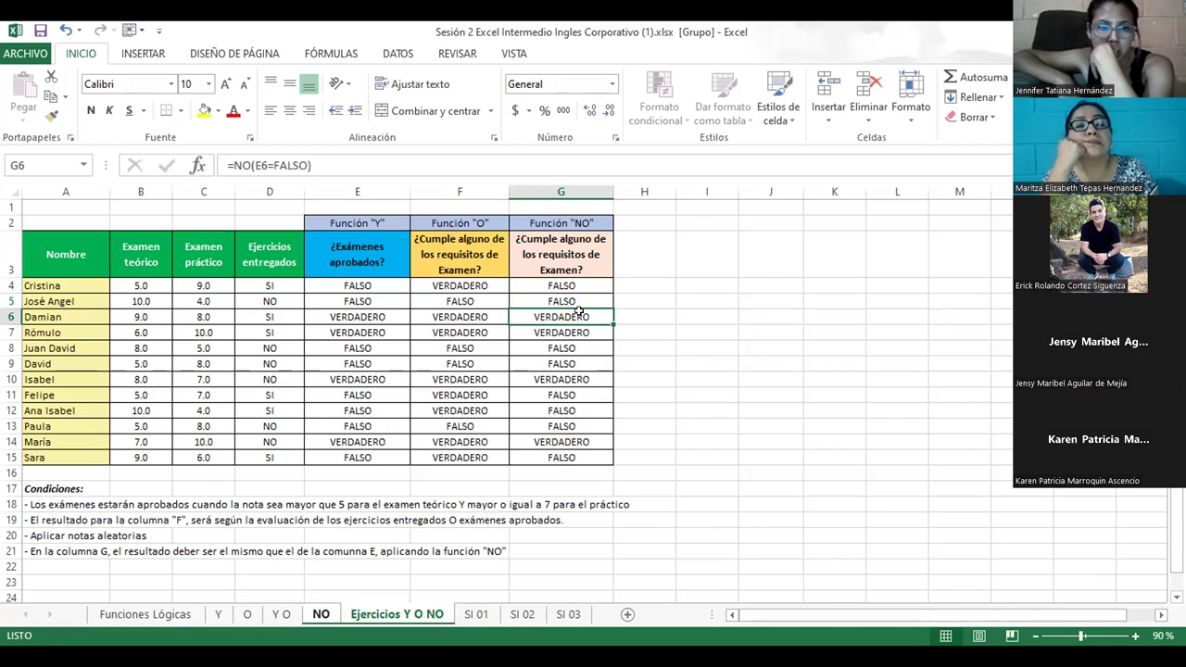
left_click(579, 333)
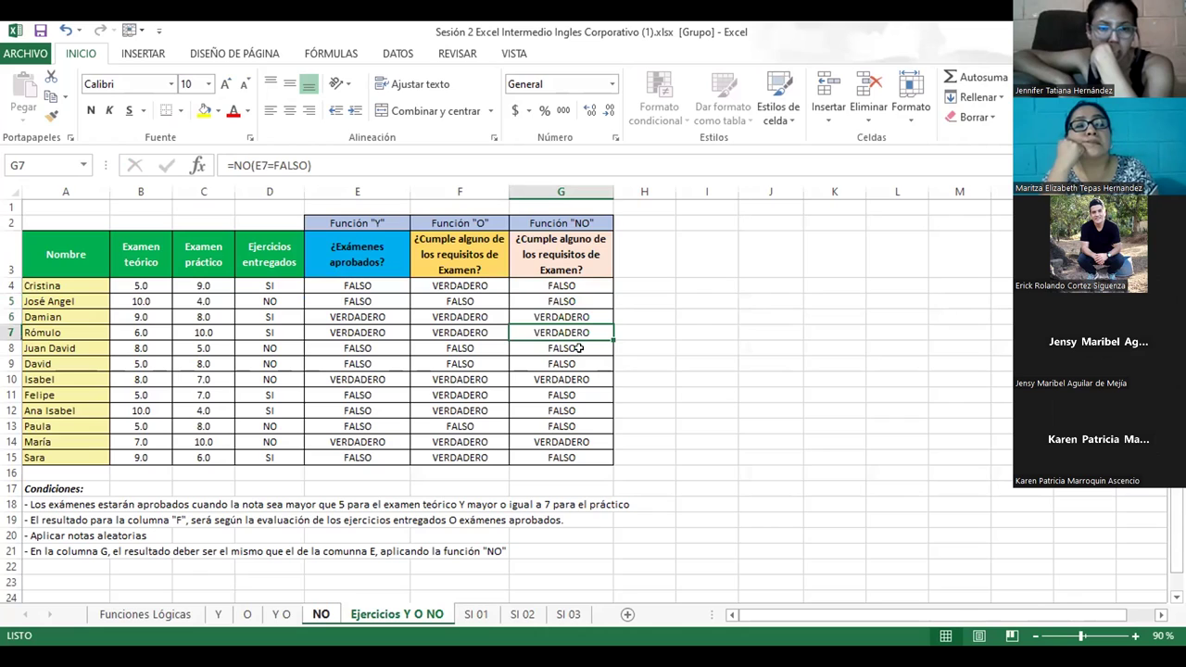
left_click(579, 350)
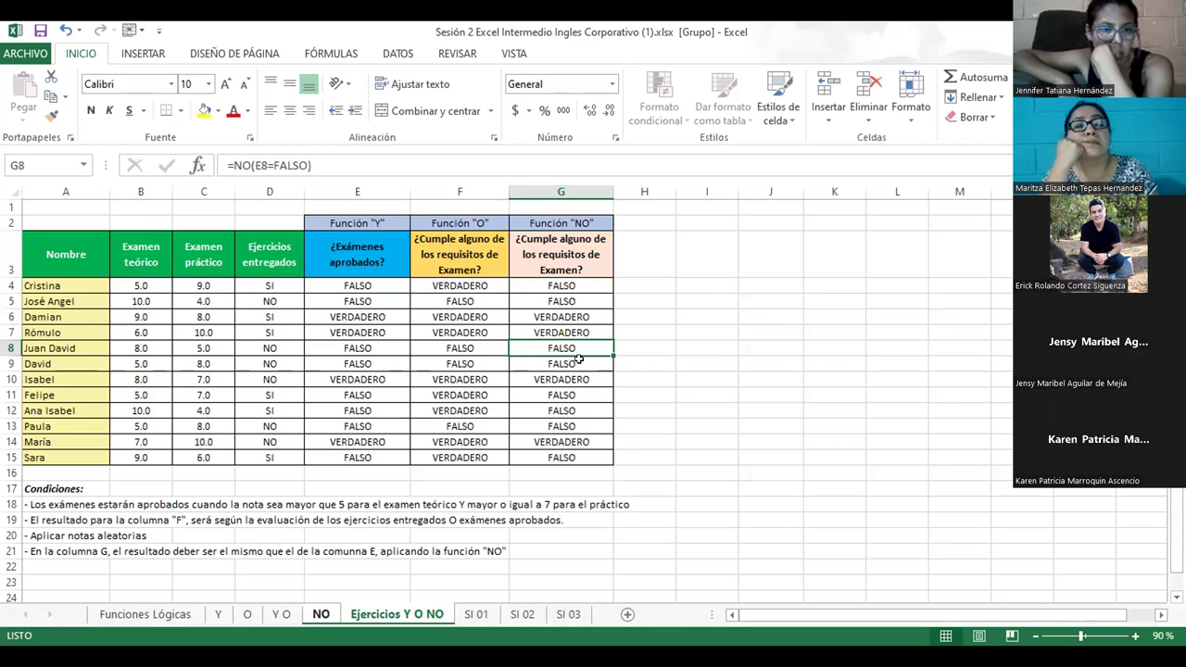
left_click(578, 360)
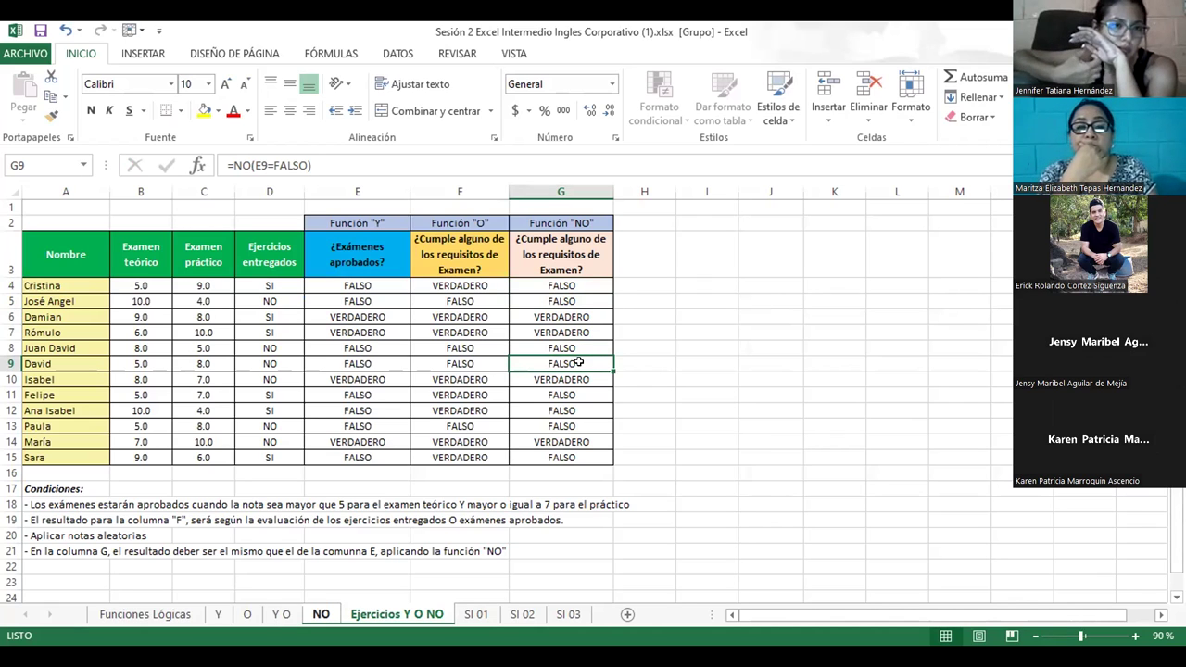
left_click(578, 381)
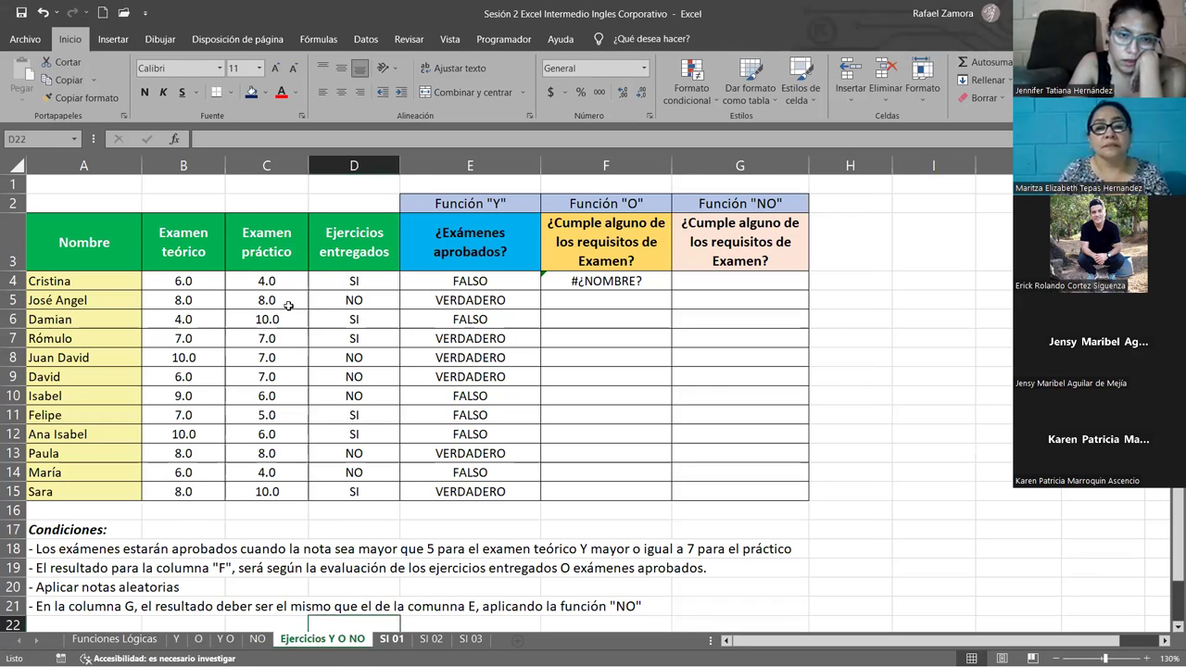
- Switch to the SI 01 sheet and select cell D14
left_click(391, 639)
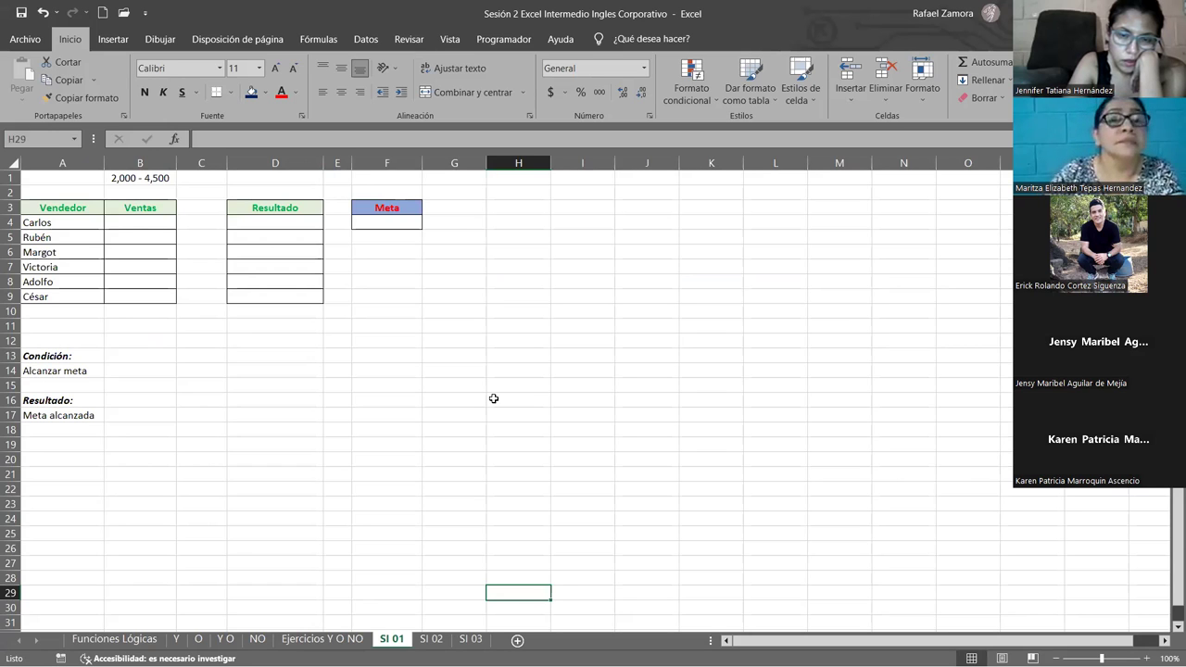
scroll(494, 398, "down", 2)
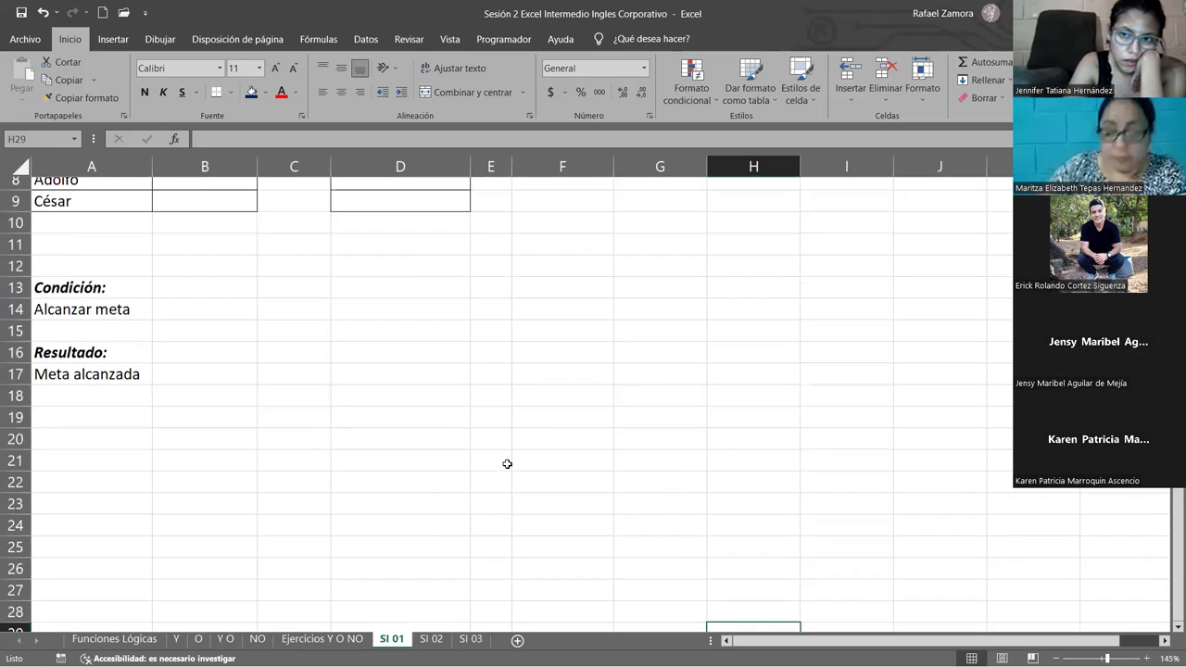
scroll(507, 463, "up", 3)
scroll(507, 463, "up", 3, "ctrl")
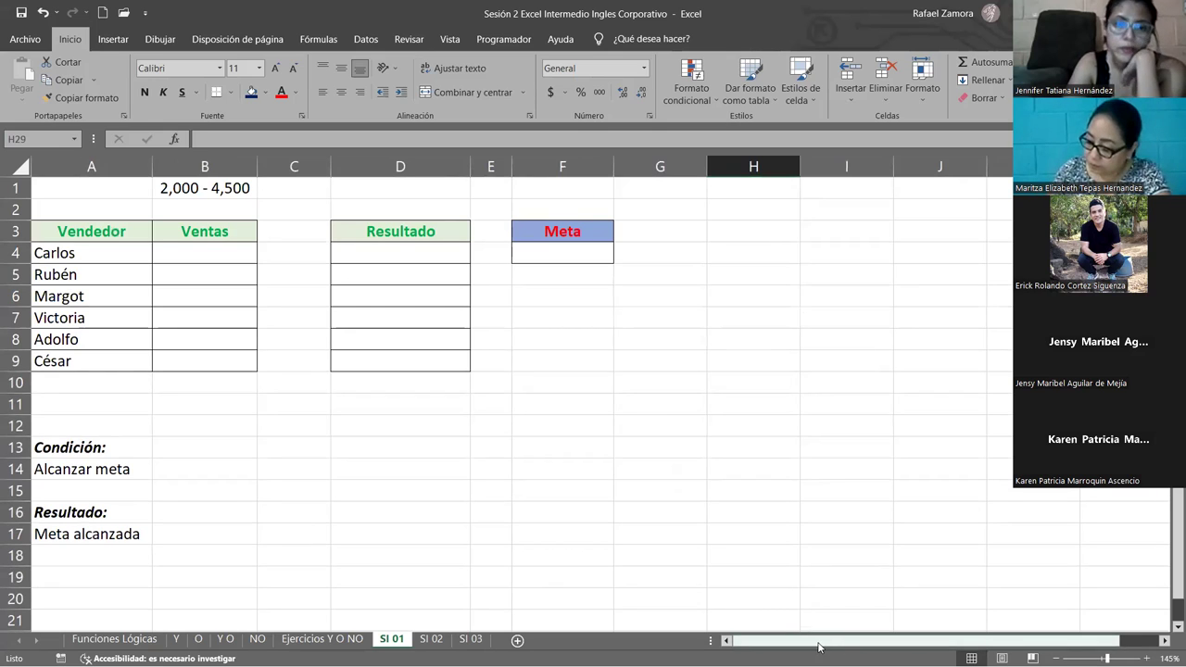
left_click(452, 463)
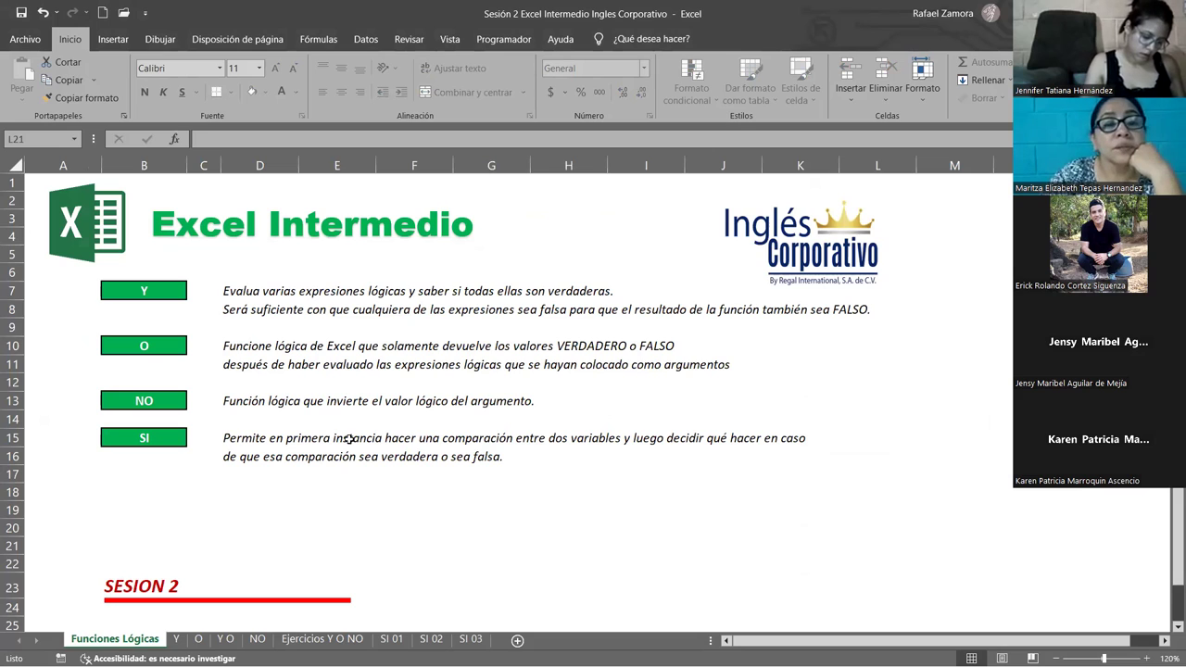
left_click(391, 638)
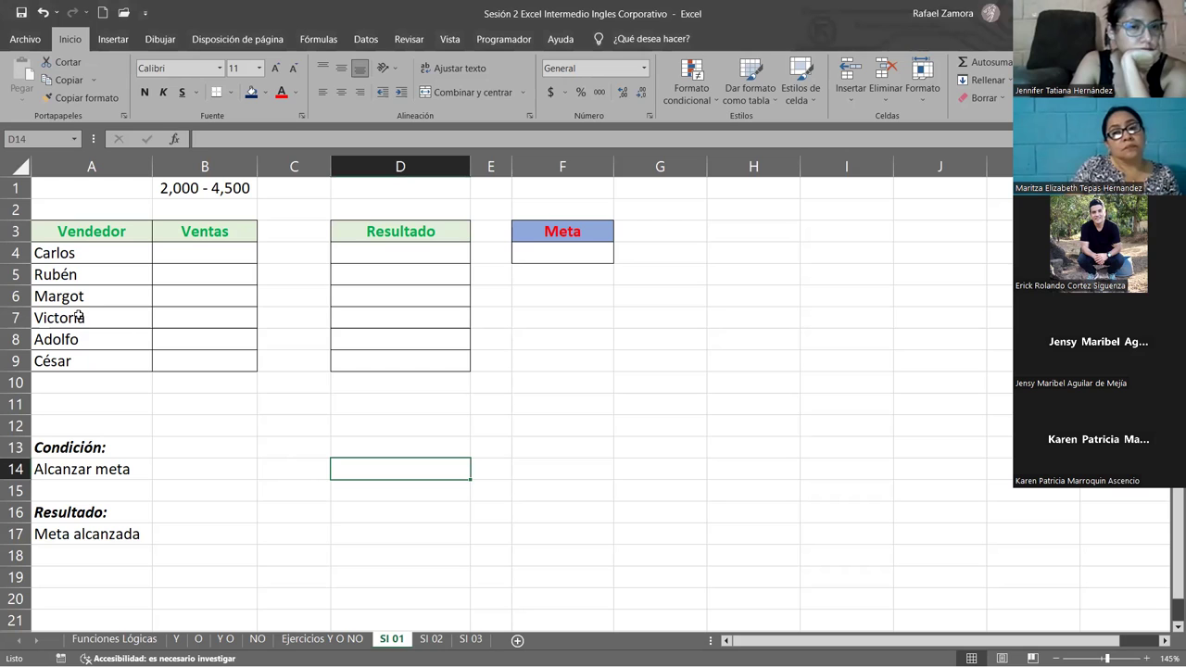
- Fill Ventas B4:B9 with =ALEATORIO.ENTRE(2000,4500) random sales amounts
left_click(206, 259)
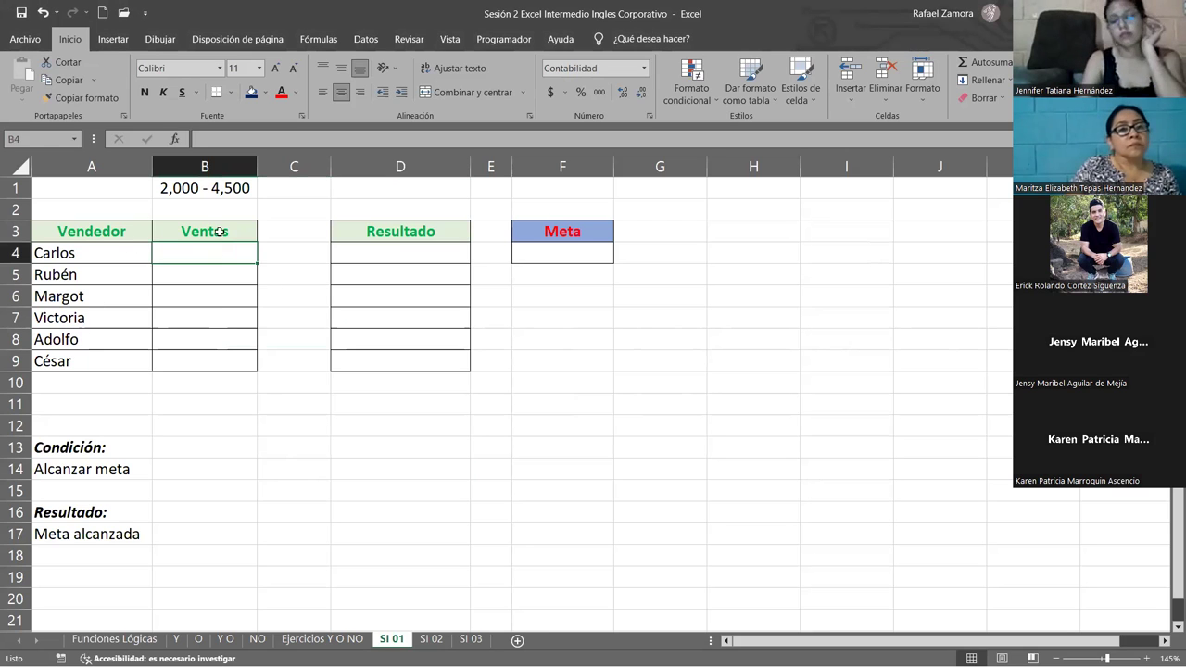
type("=")
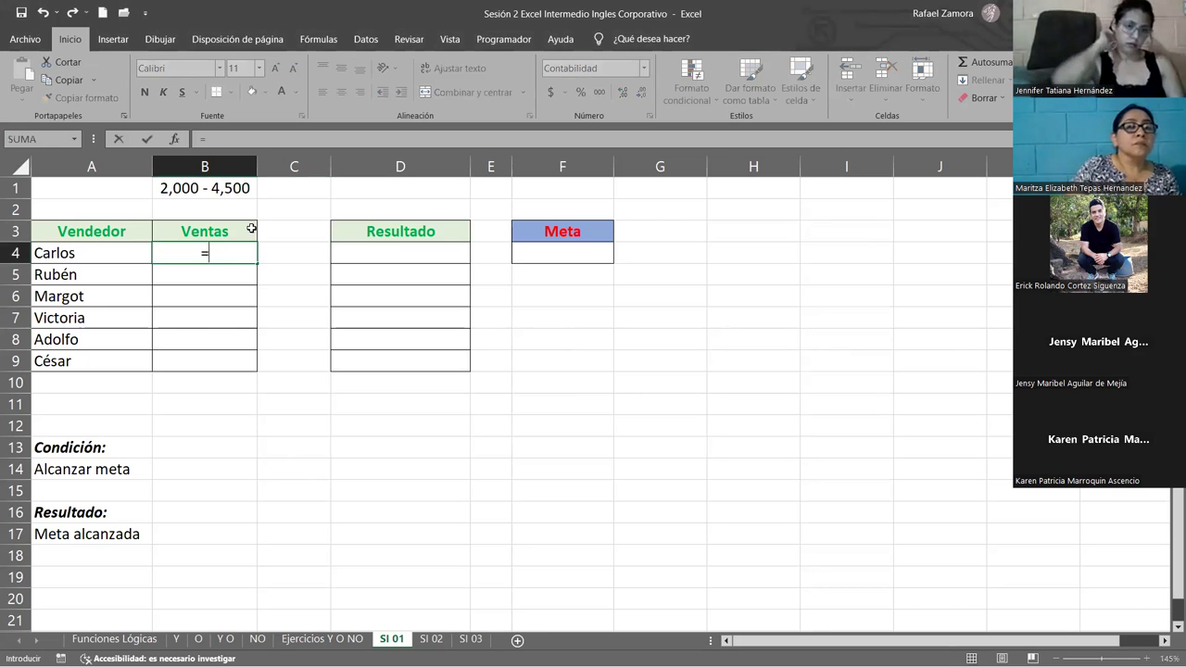
type("ALEATORIO.ENTRE(2")
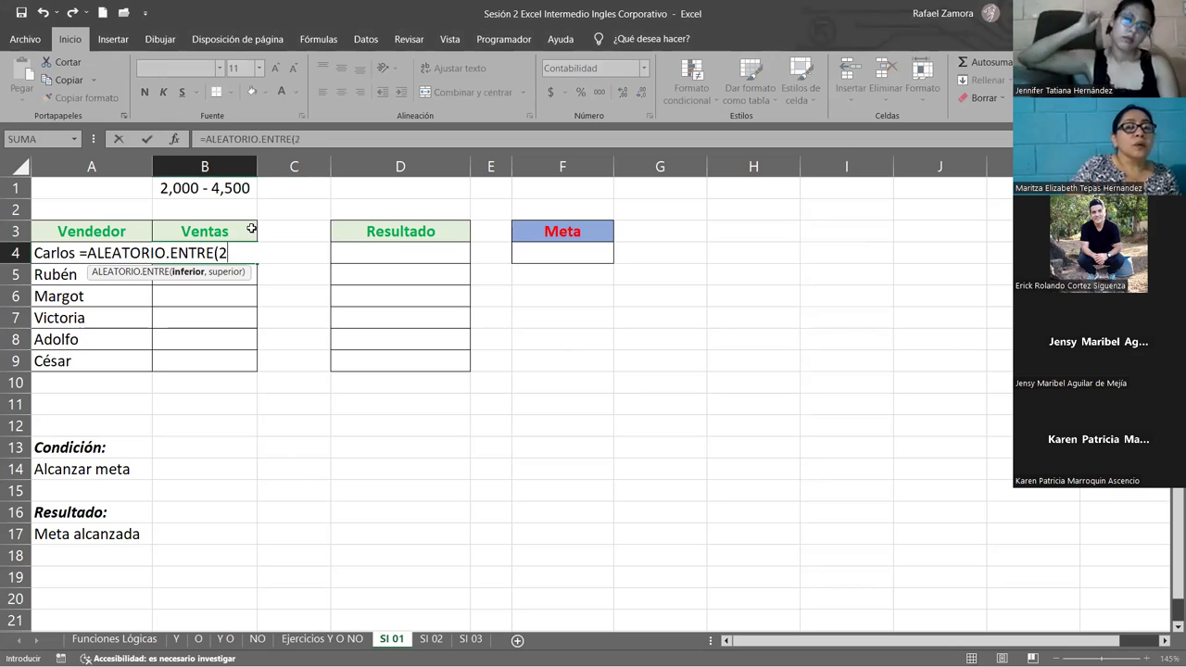
type("000,4500")
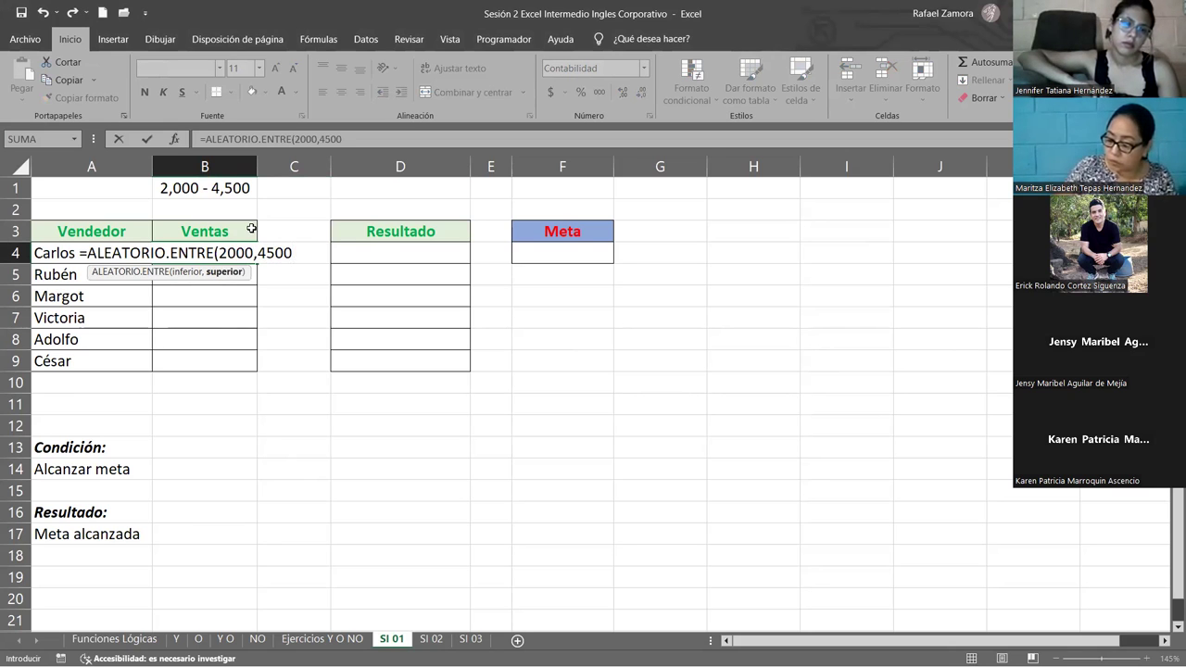
key("ctrl+Return")
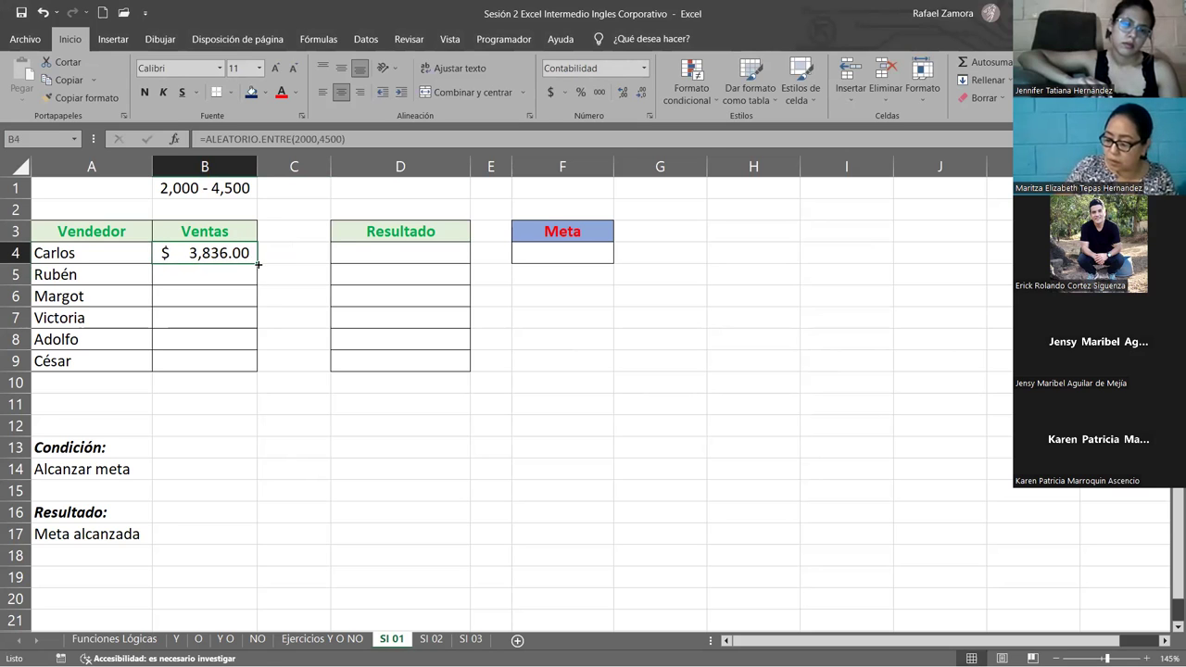
left_click_drag(258, 265, 257, 370)
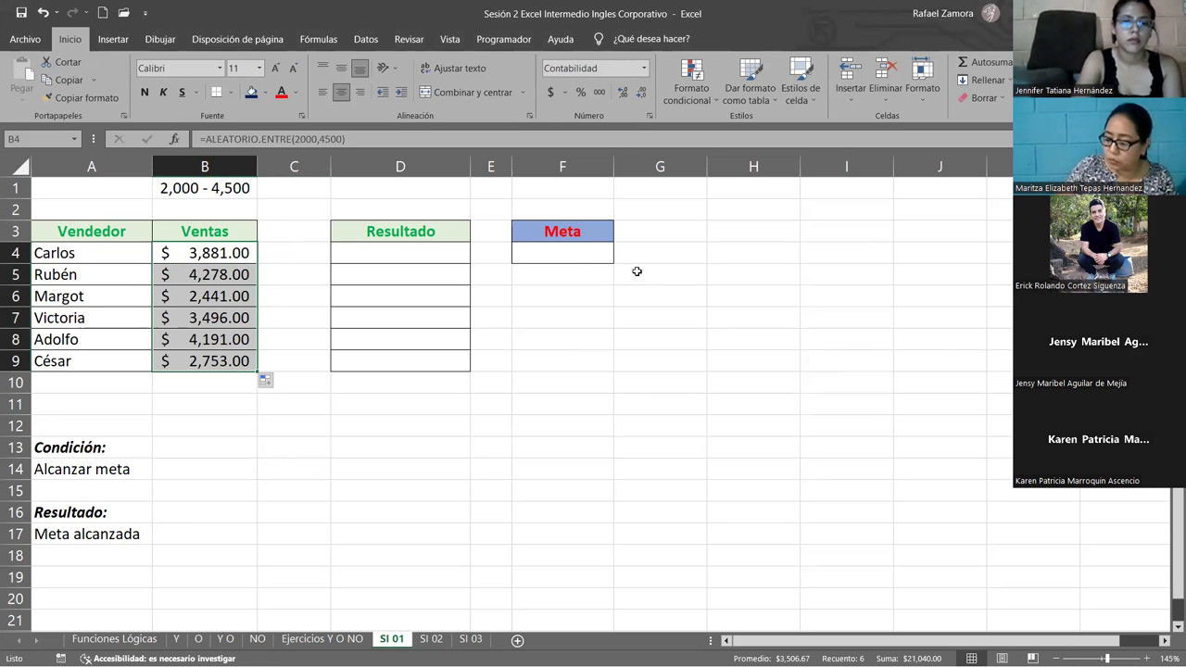
- Enter the 3,000 sales target in Meta cell F4 and select Resultado D4:D9
left_click(575, 250)
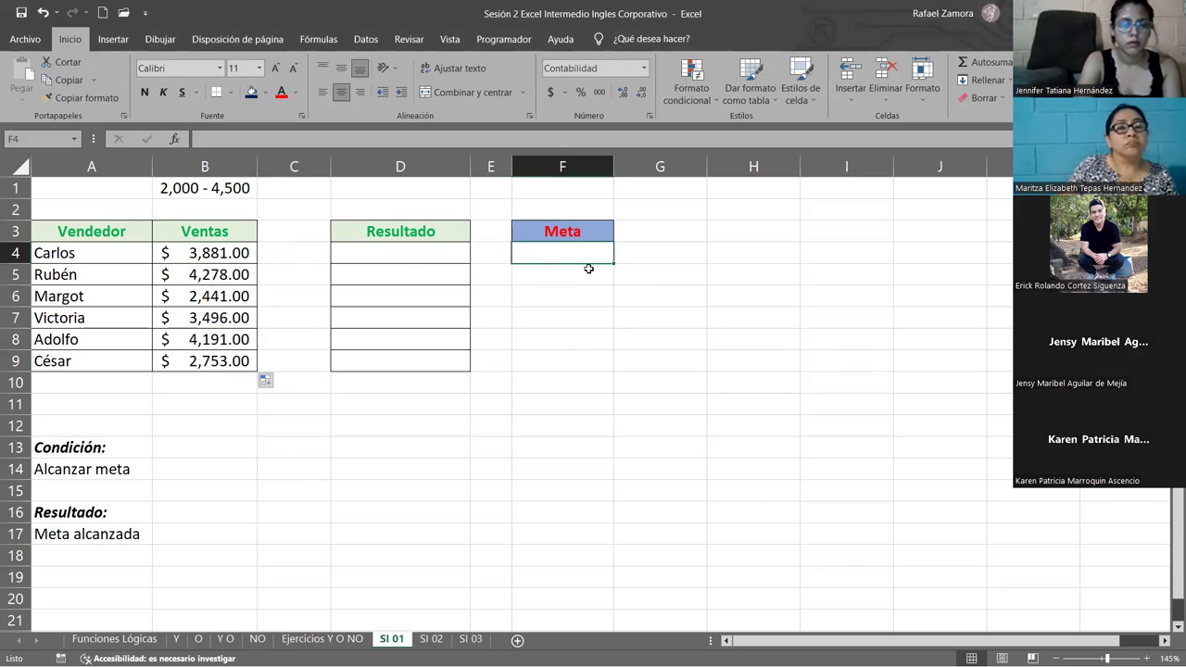
type("3,000")
key("Return")
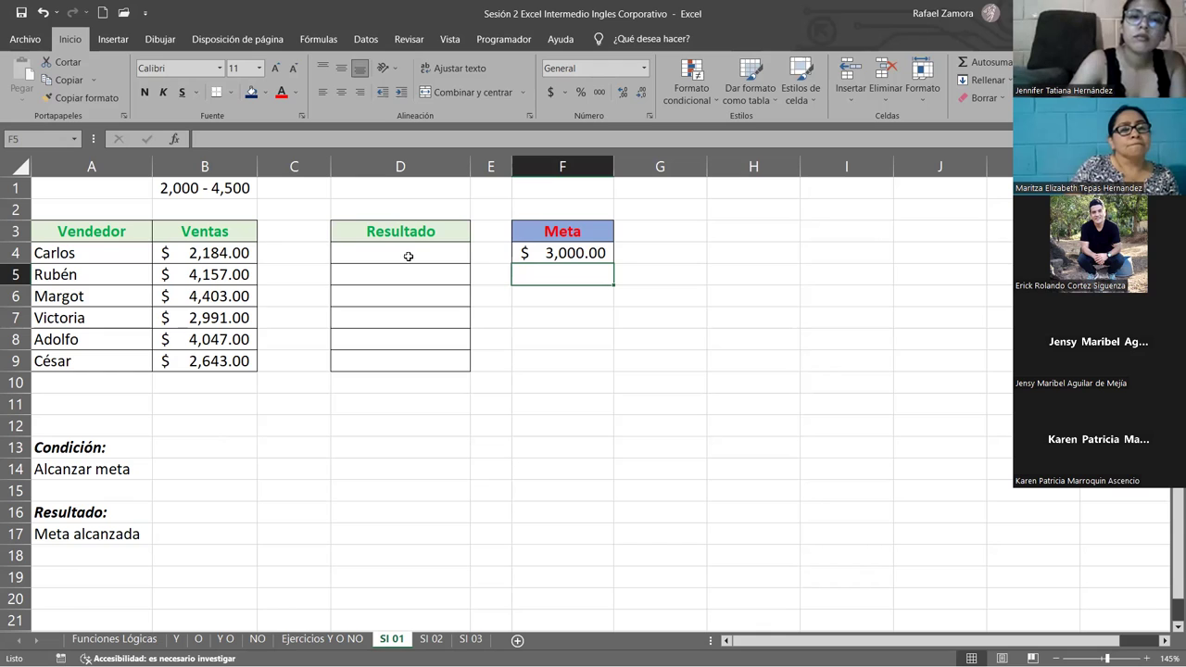
left_click_drag(411, 243, 394, 355)
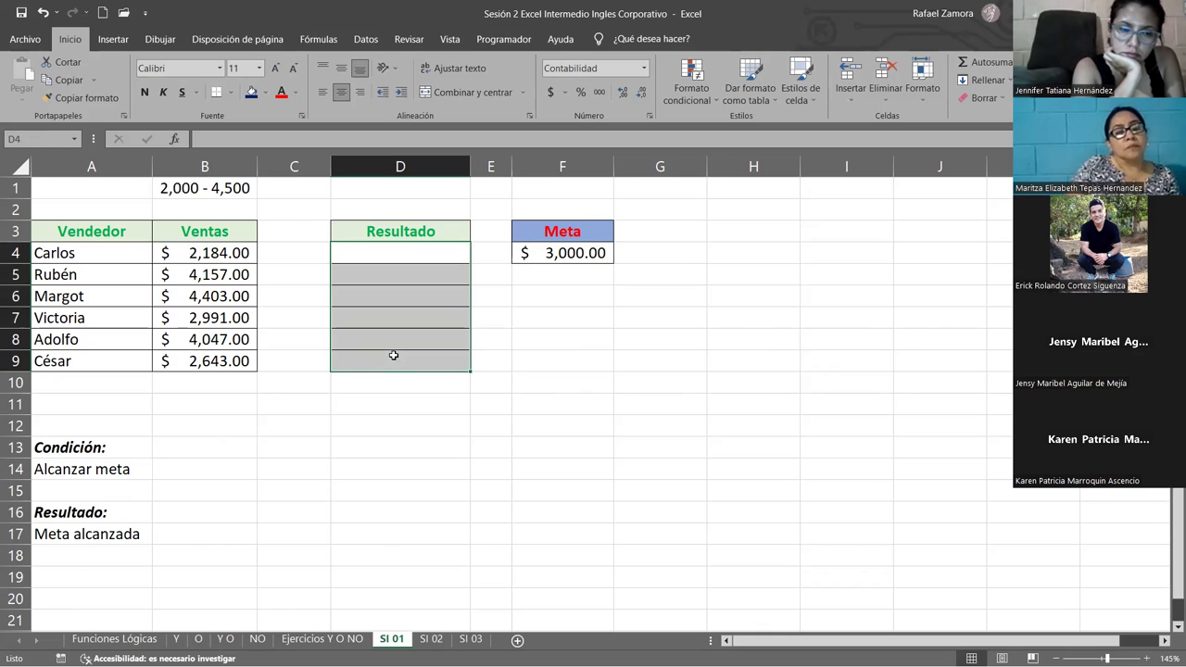
left_click(122, 537)
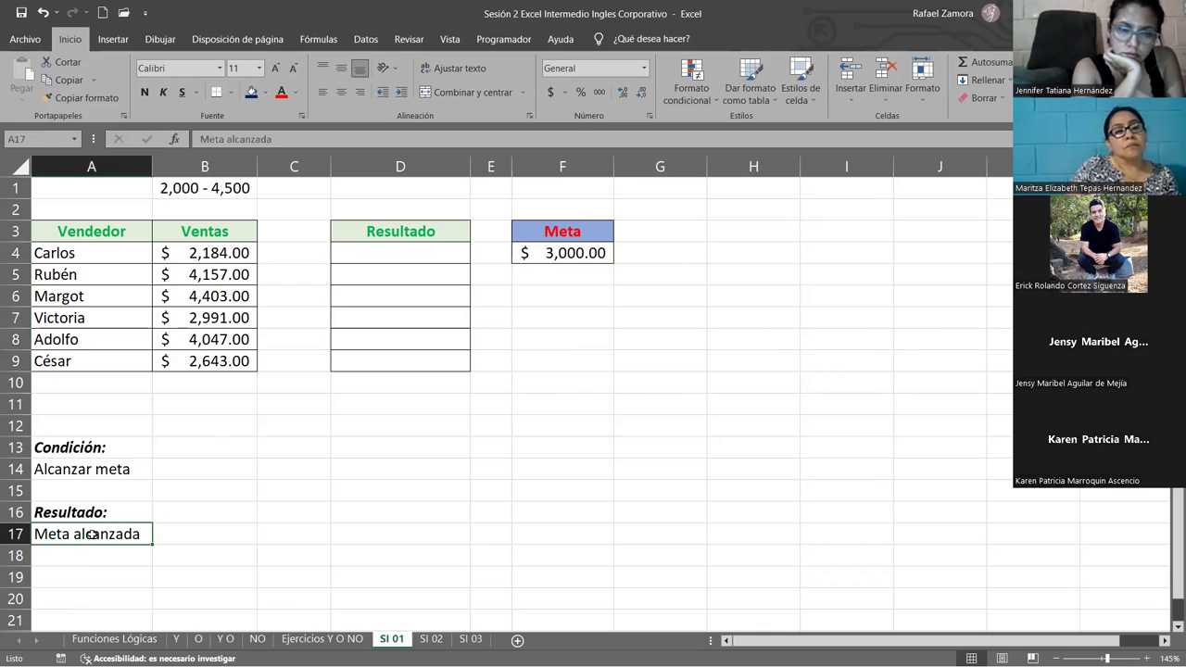
left_click(425, 253)
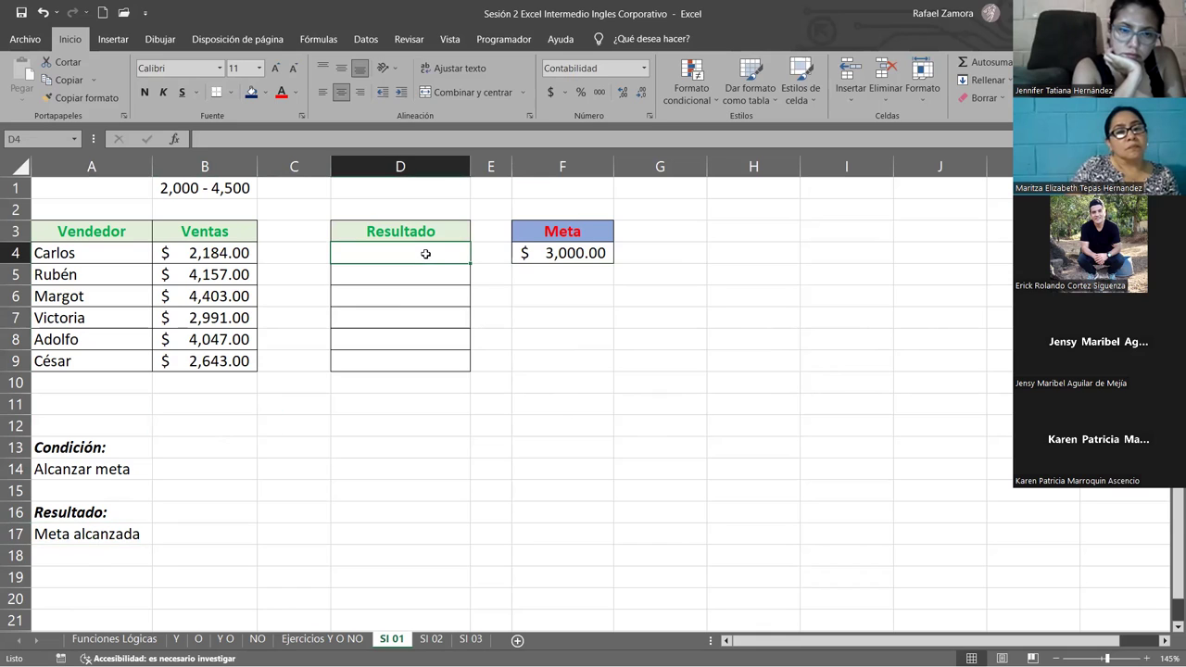
left_click(68, 469)
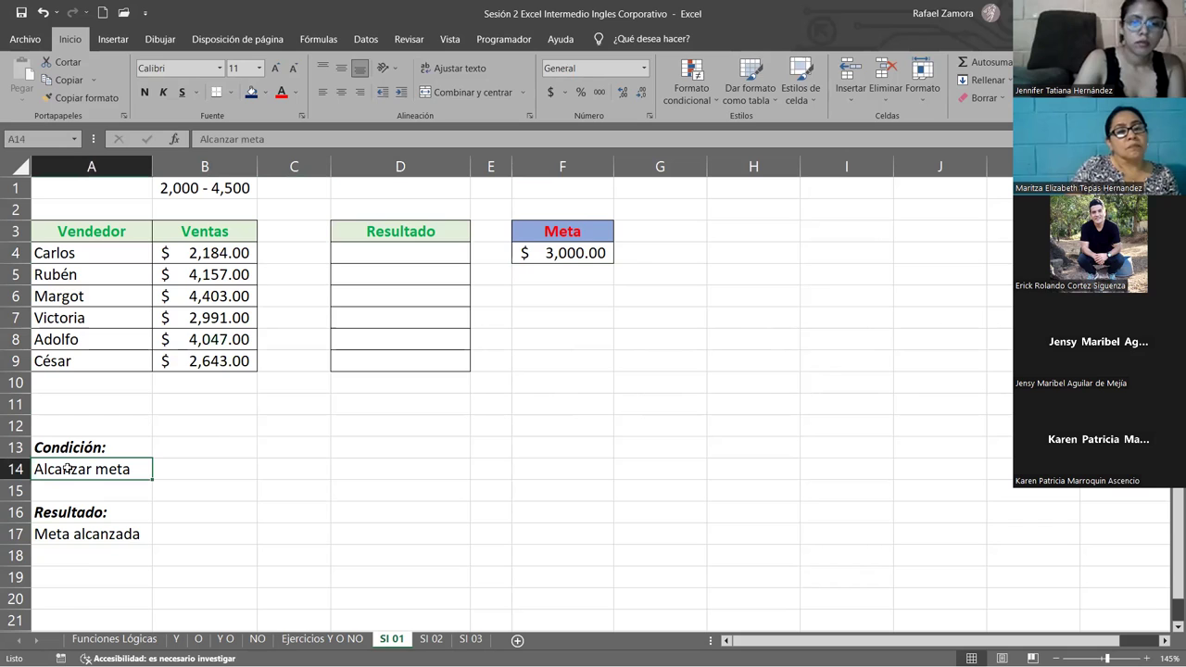
left_click(574, 257)
left_click(380, 256)
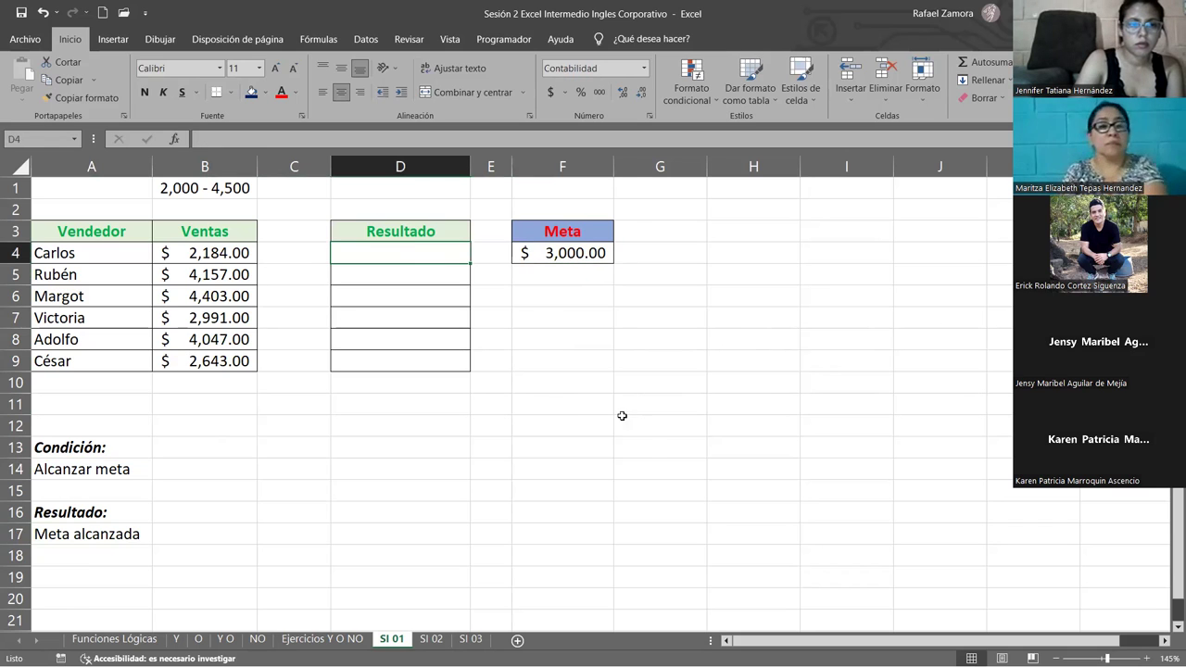
type("=")
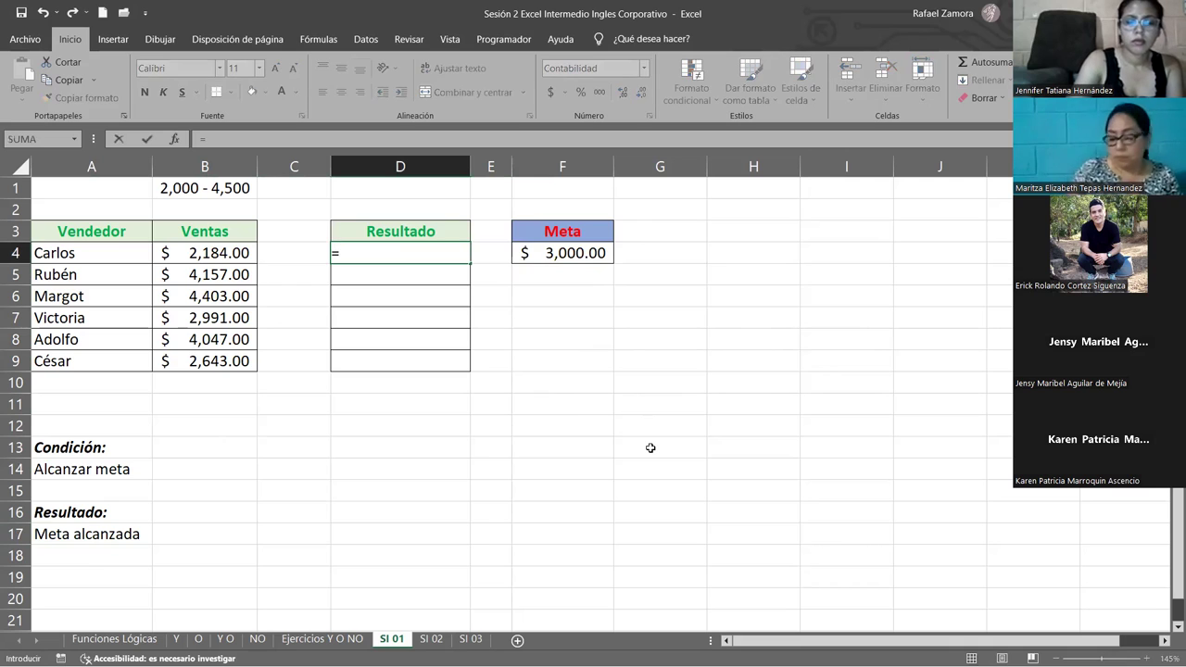
type("SI(")
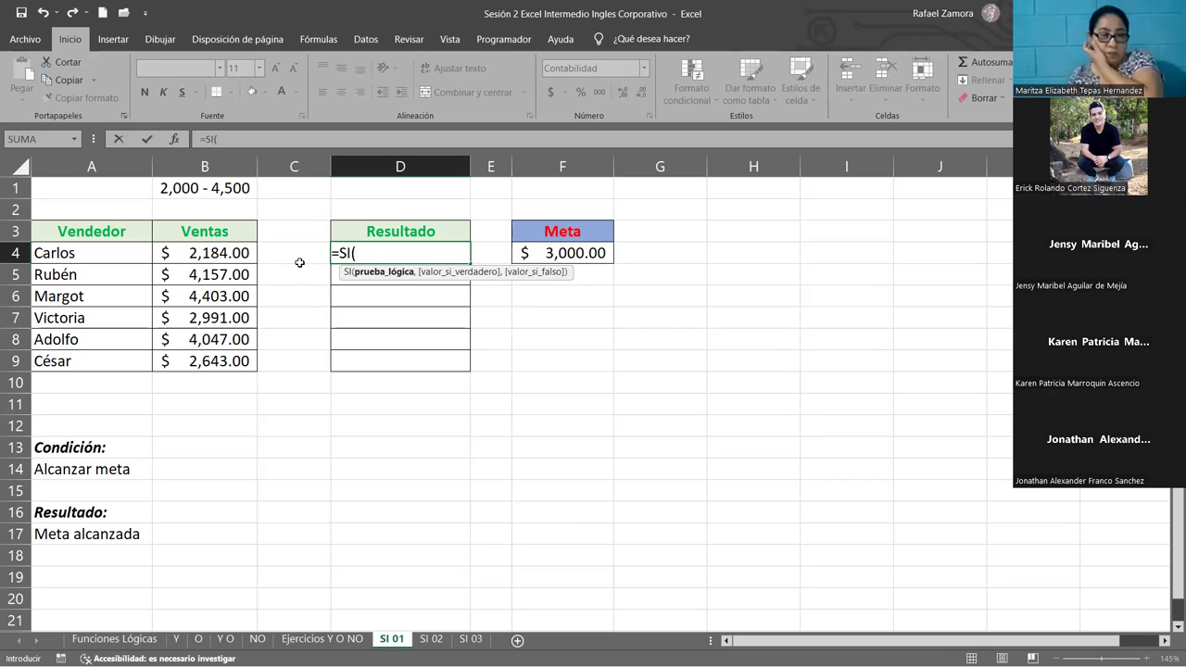
key("Escape")
left_click(235, 258)
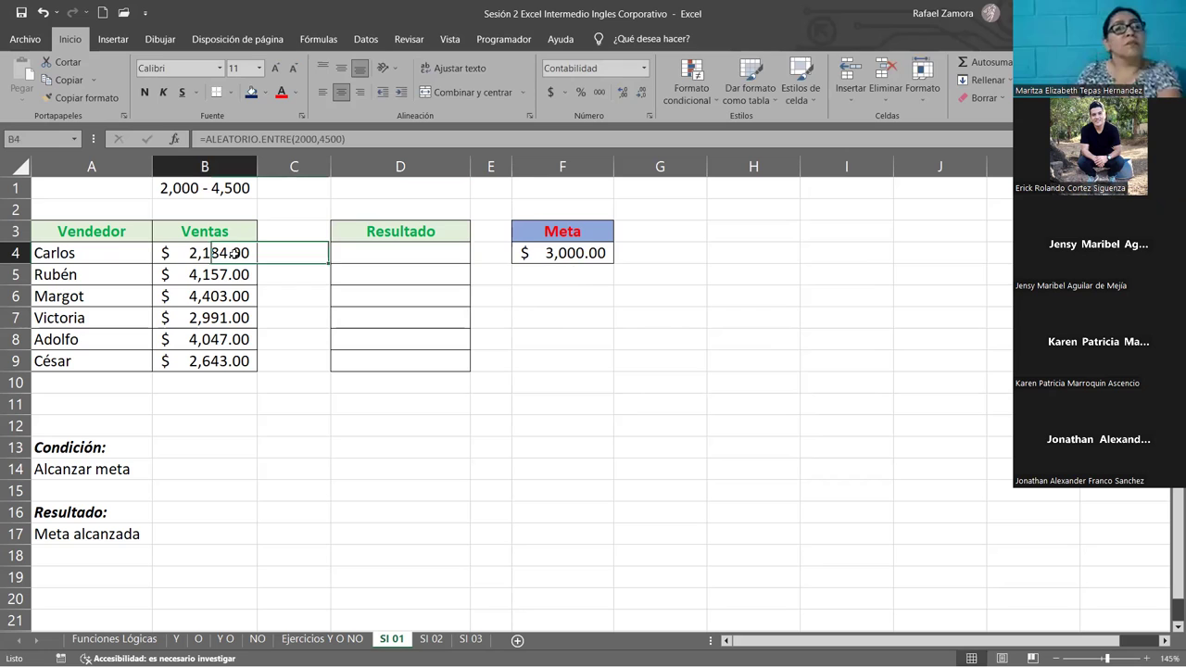
double_click(236, 256)
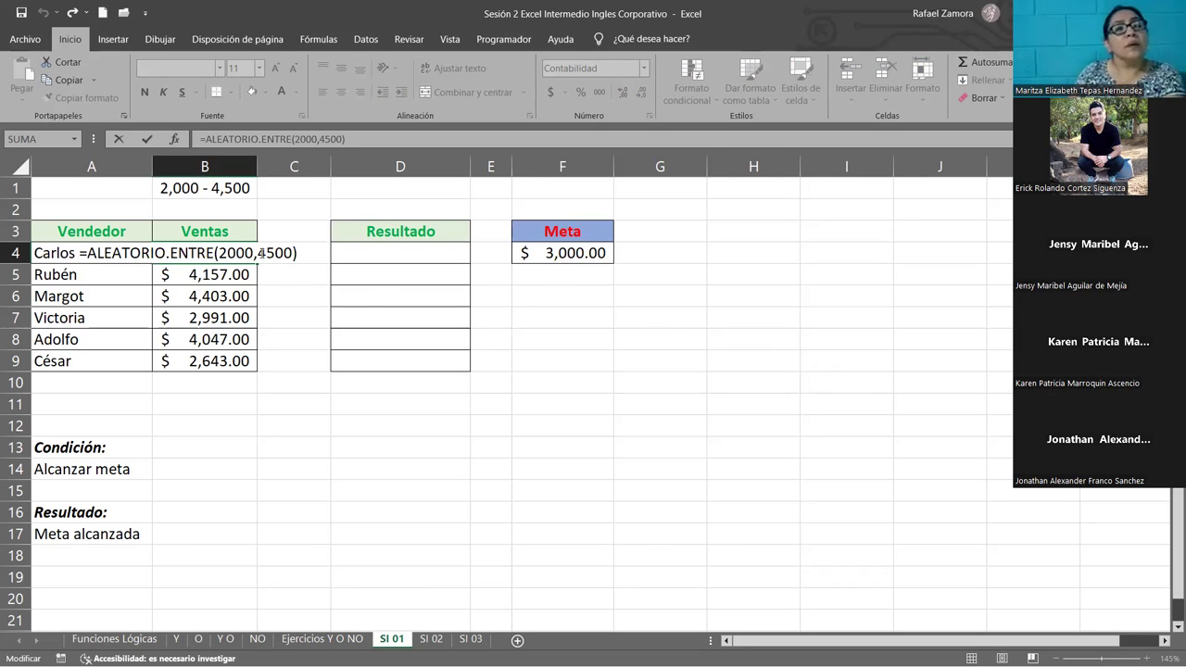
key("Escape")
- Start an SI formula in D4 testing whether B4 exceeds the absolute goal $F$4
left_click(435, 249)
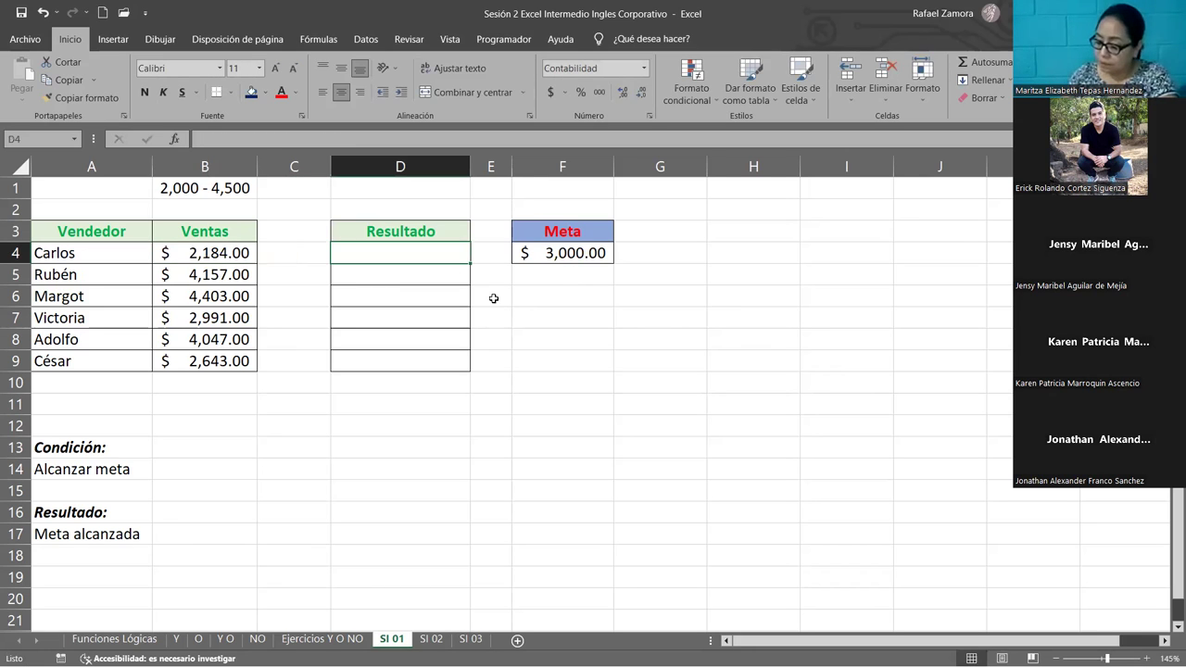
type("=")
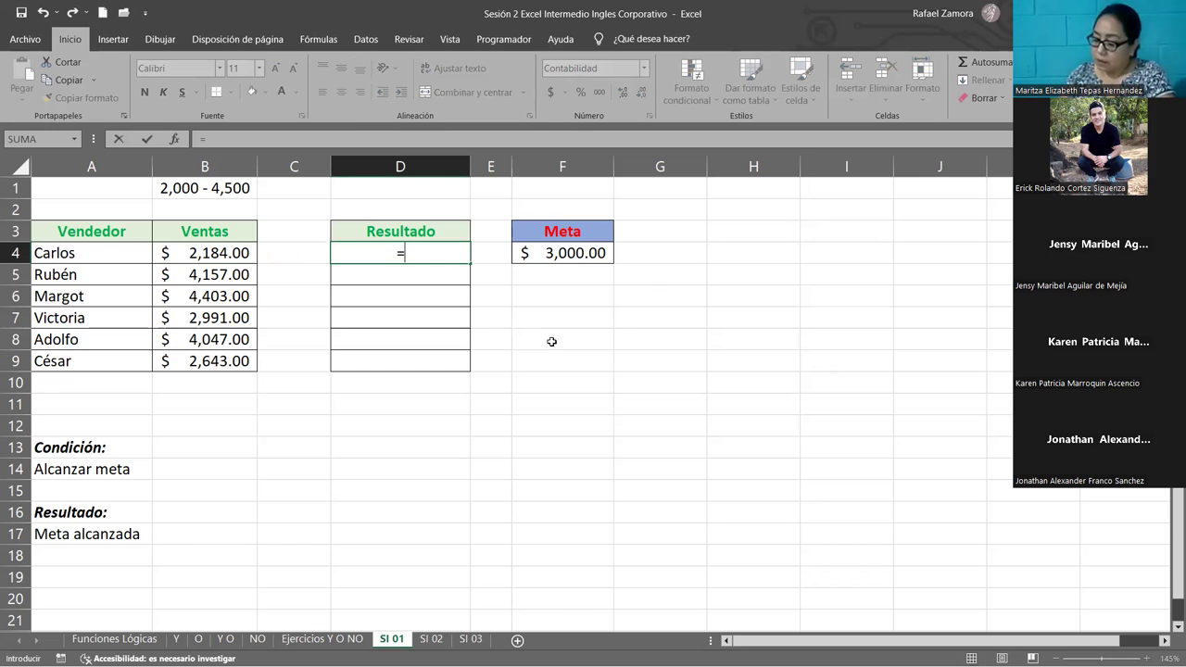
type("SI(")
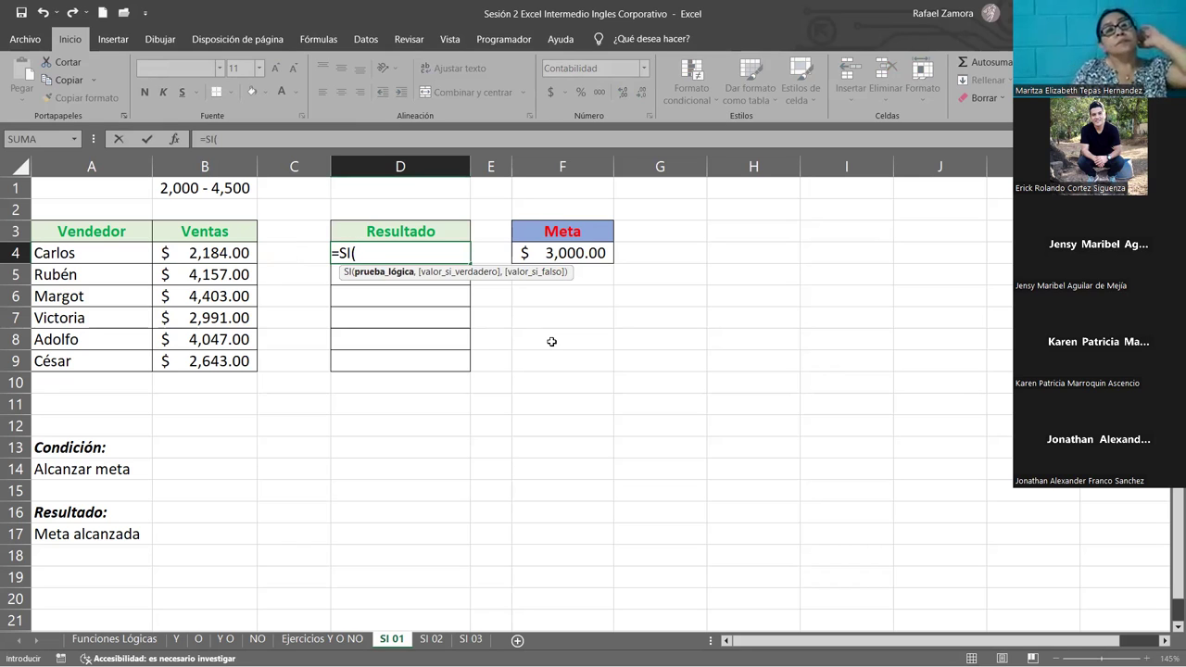
left_click(230, 253)
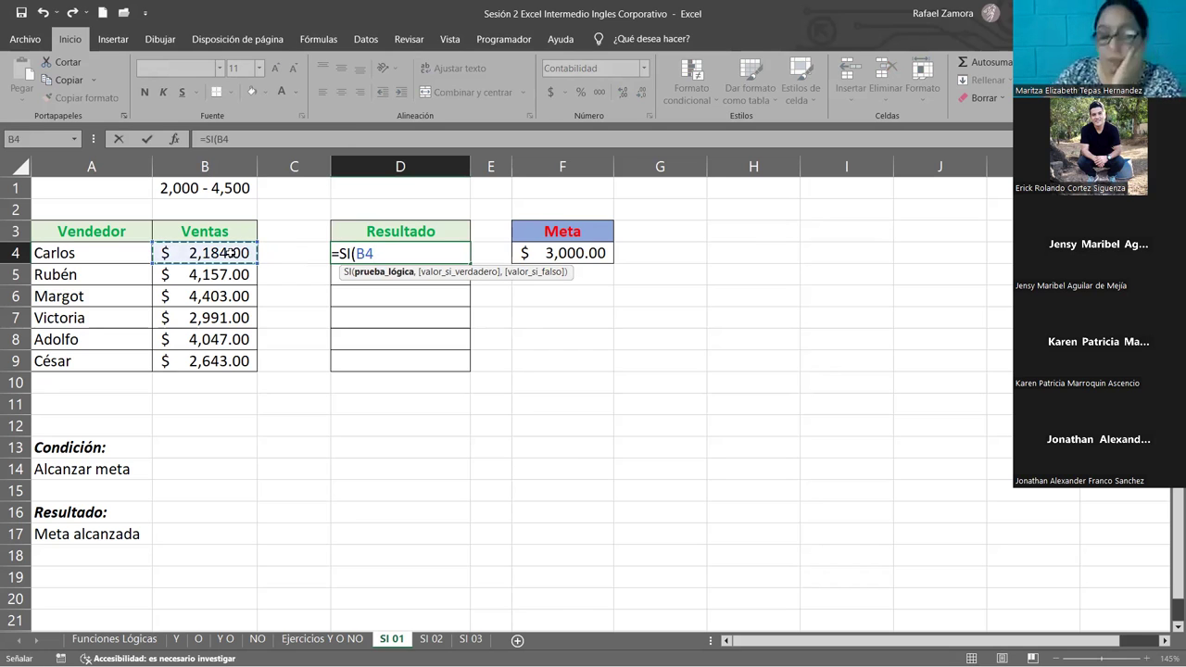
left_click(224, 360, "shift")
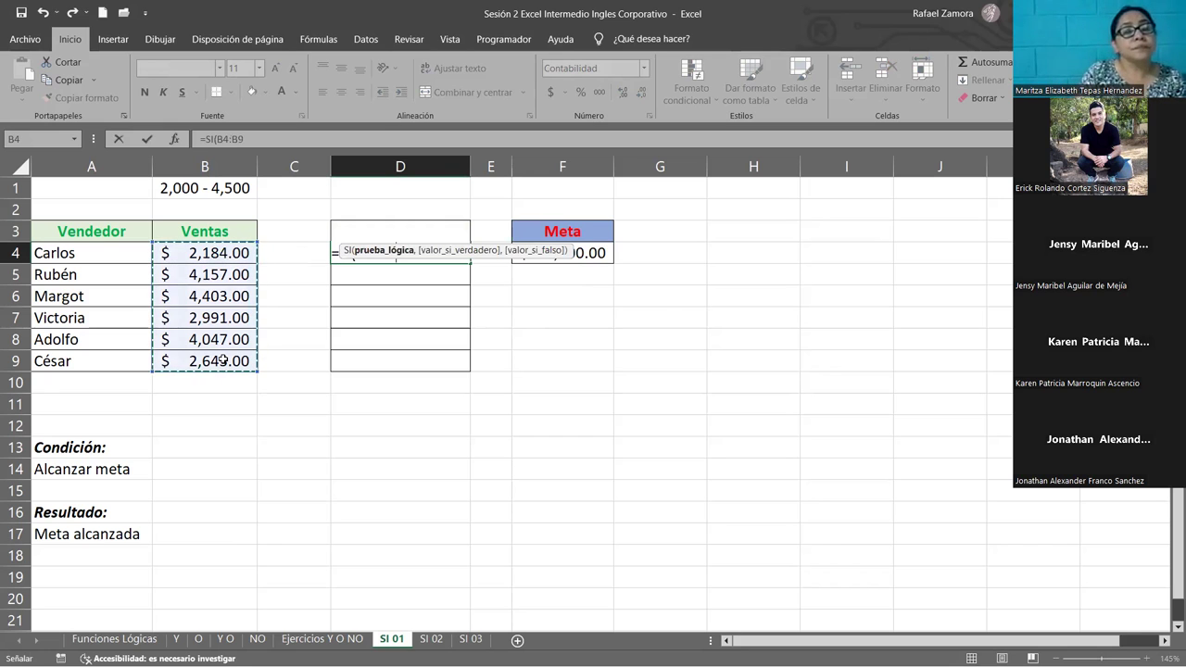
left_click(243, 258)
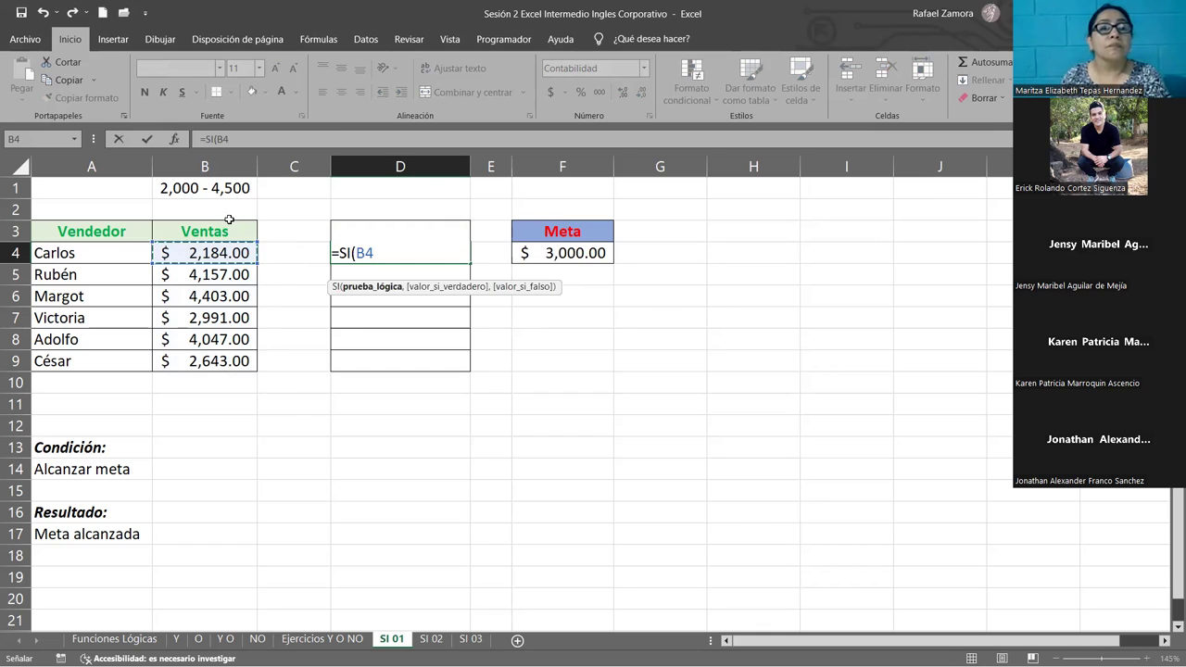
left_click(394, 258)
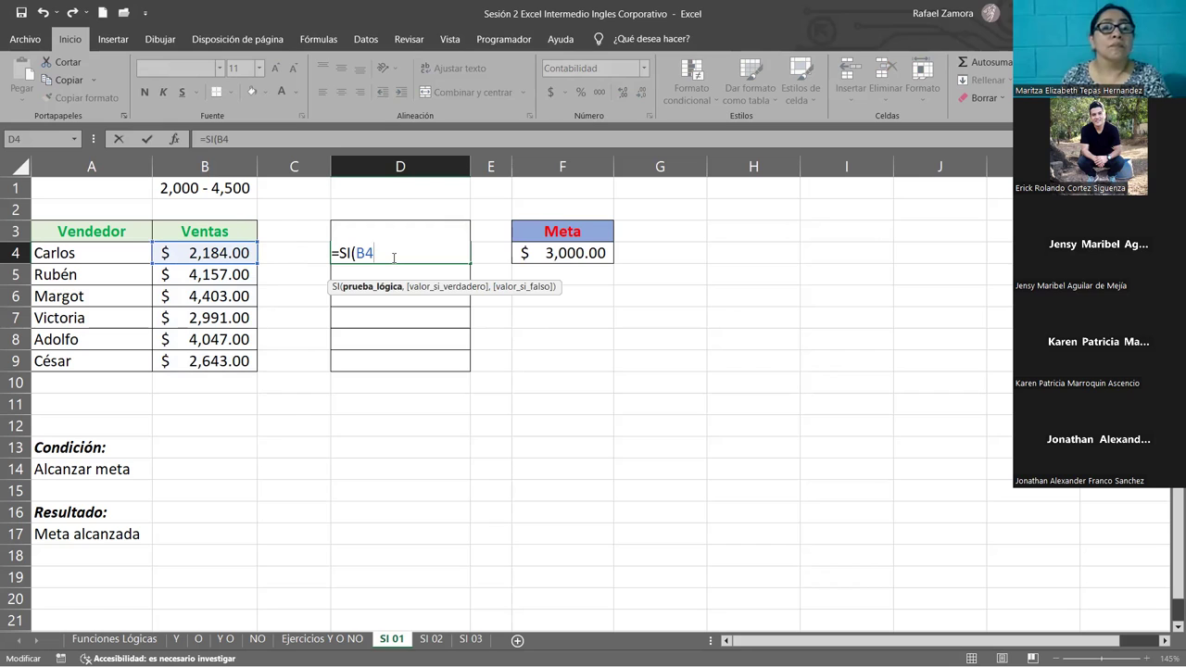
type(">")
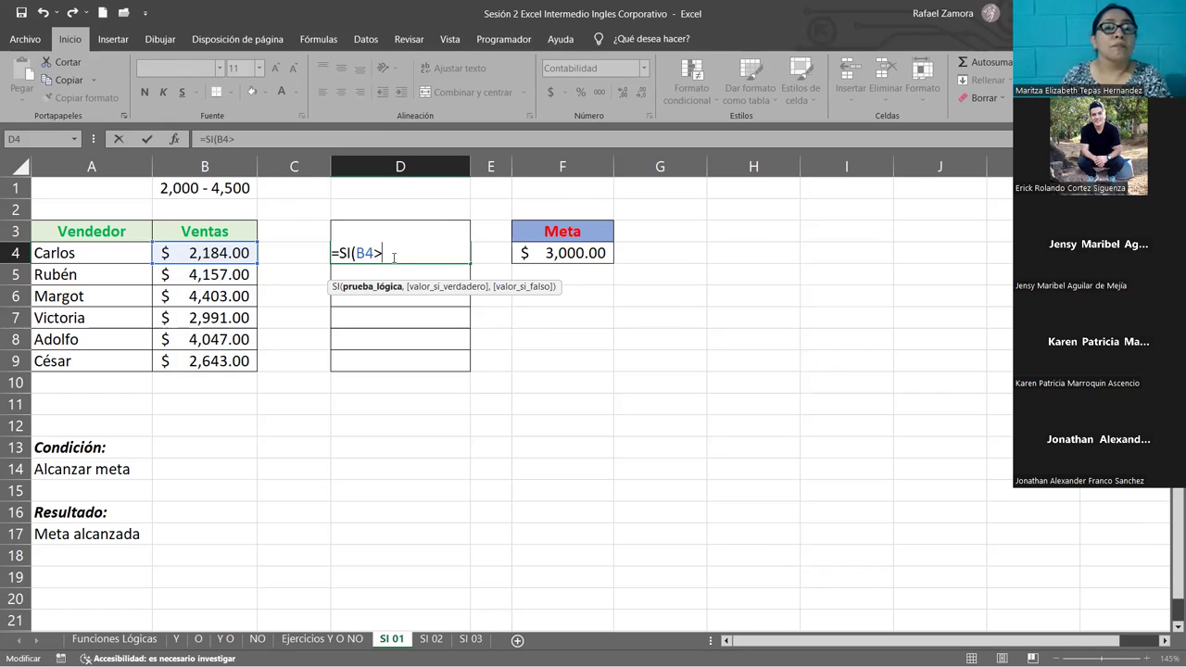
left_click(544, 253)
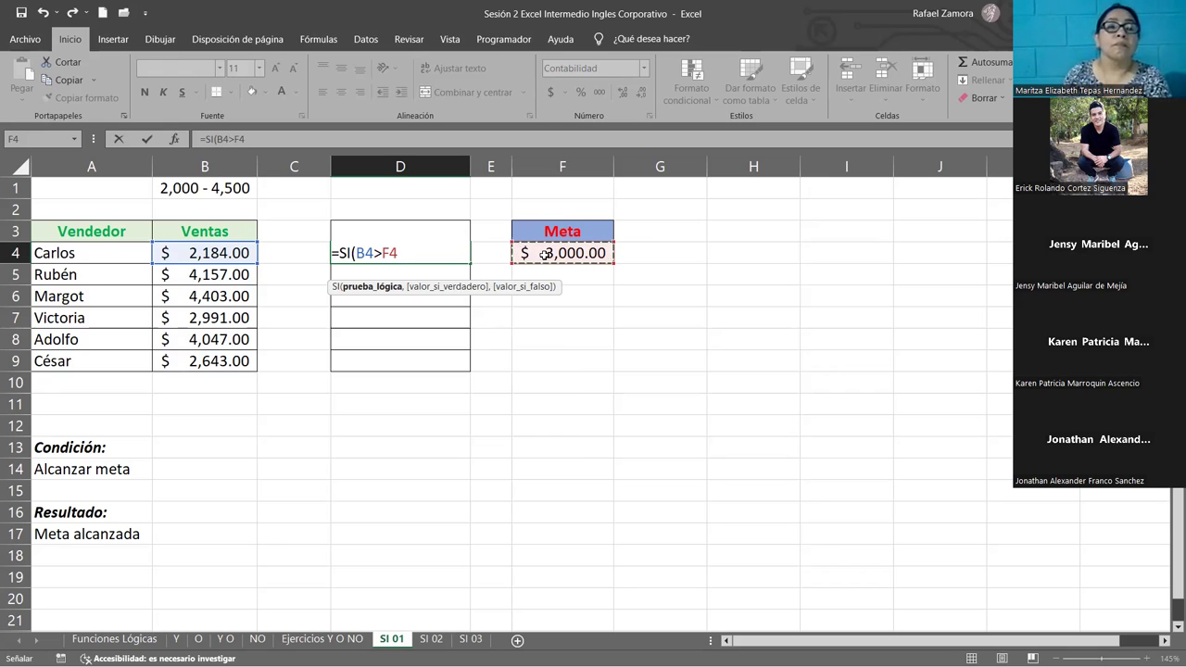
key("F4")
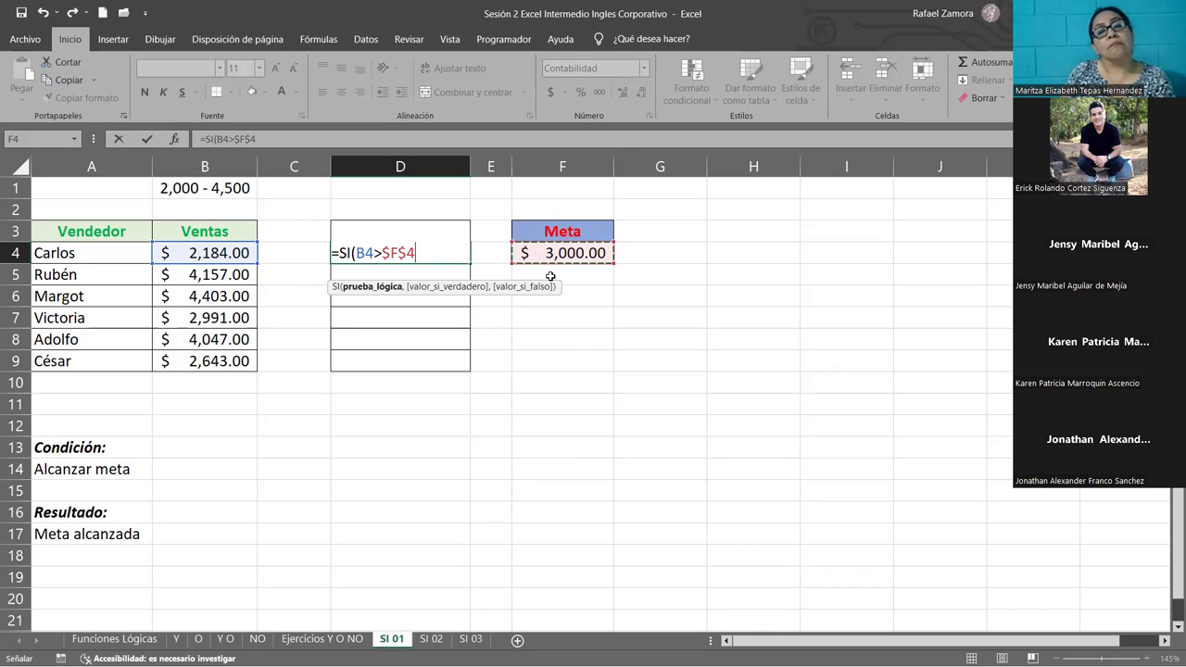
- Add 'Meta alcanzada' as the true value and an empty false value, correcting the text
type(",")
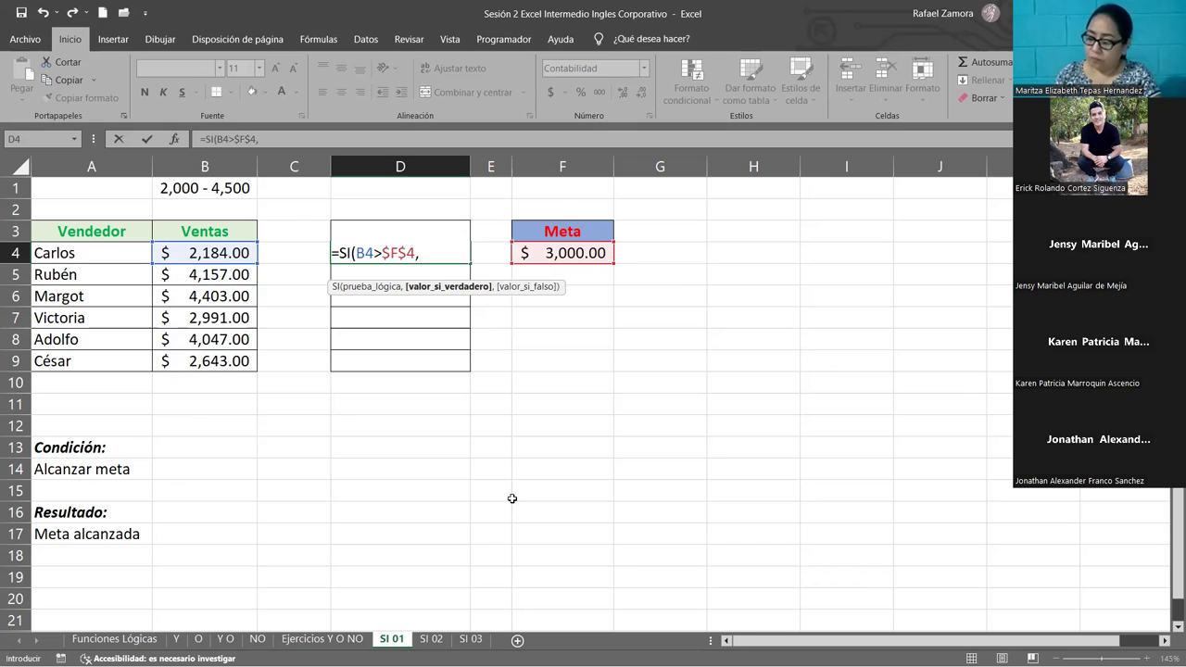
type("\"")
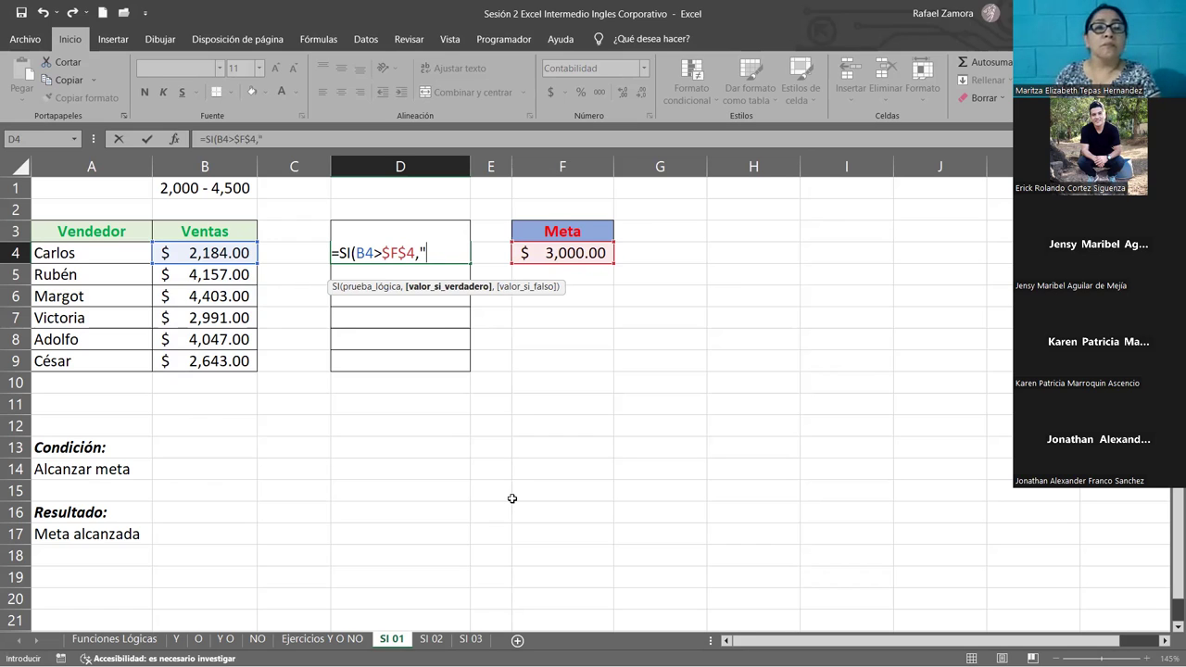
type("Alcanzar meta")
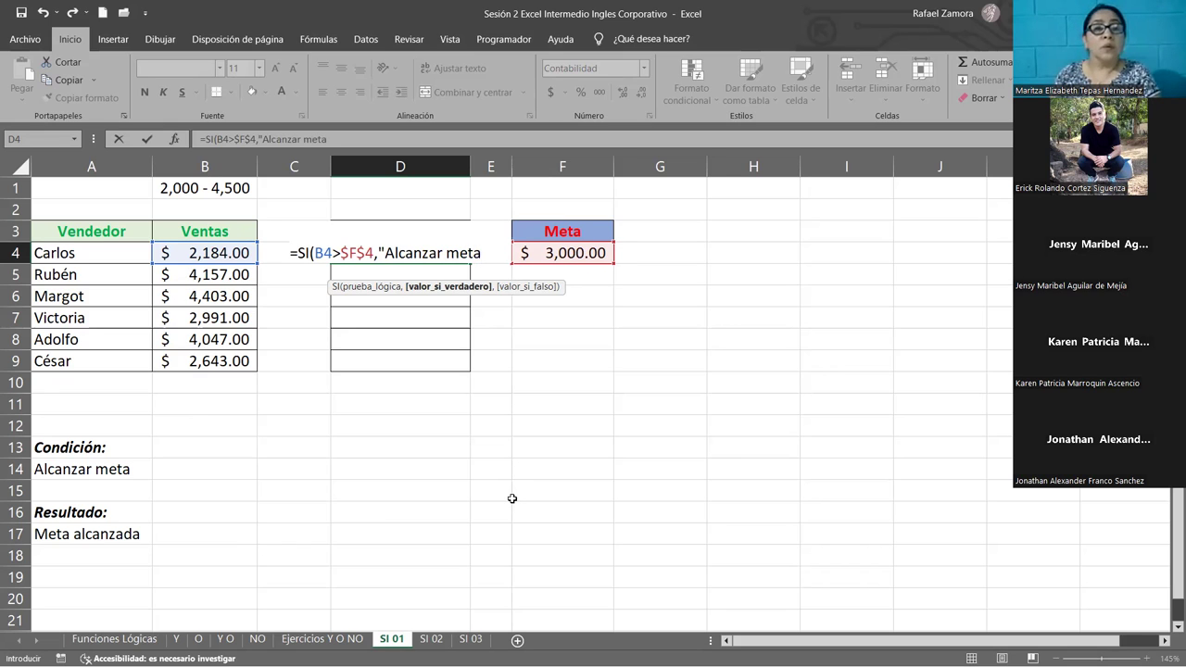
key("Return")
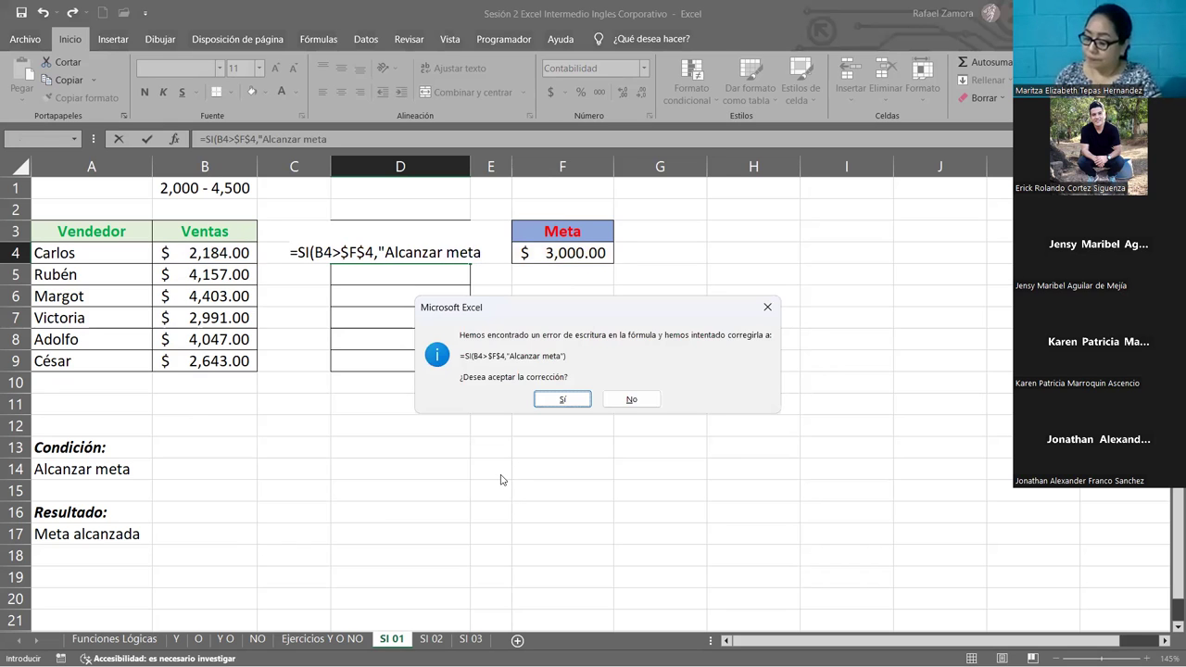
key("Escape")
left_click_drag(385, 252, 515, 254)
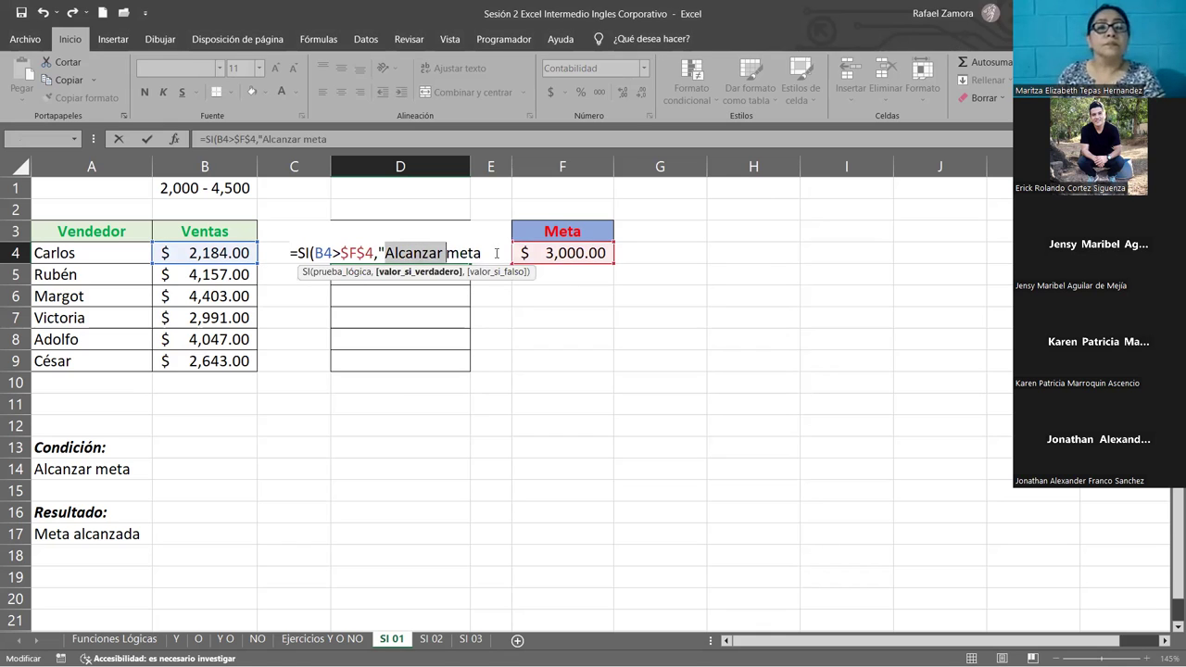
type("Meta alcanzada")
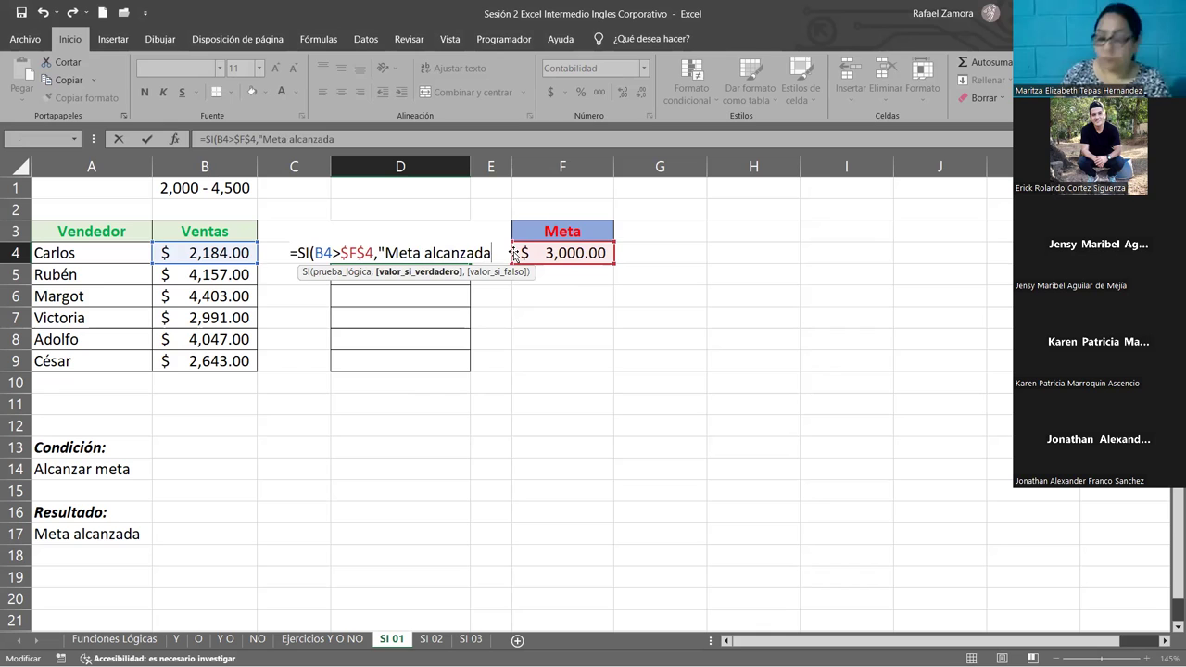
type("\"")
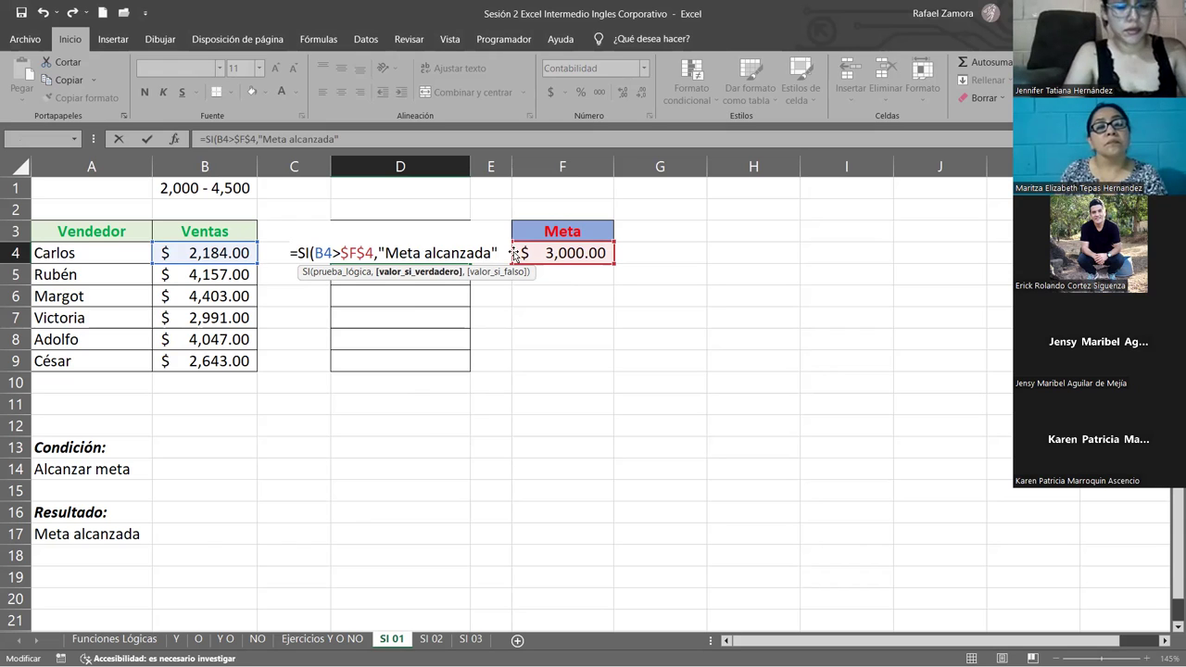
type(",")
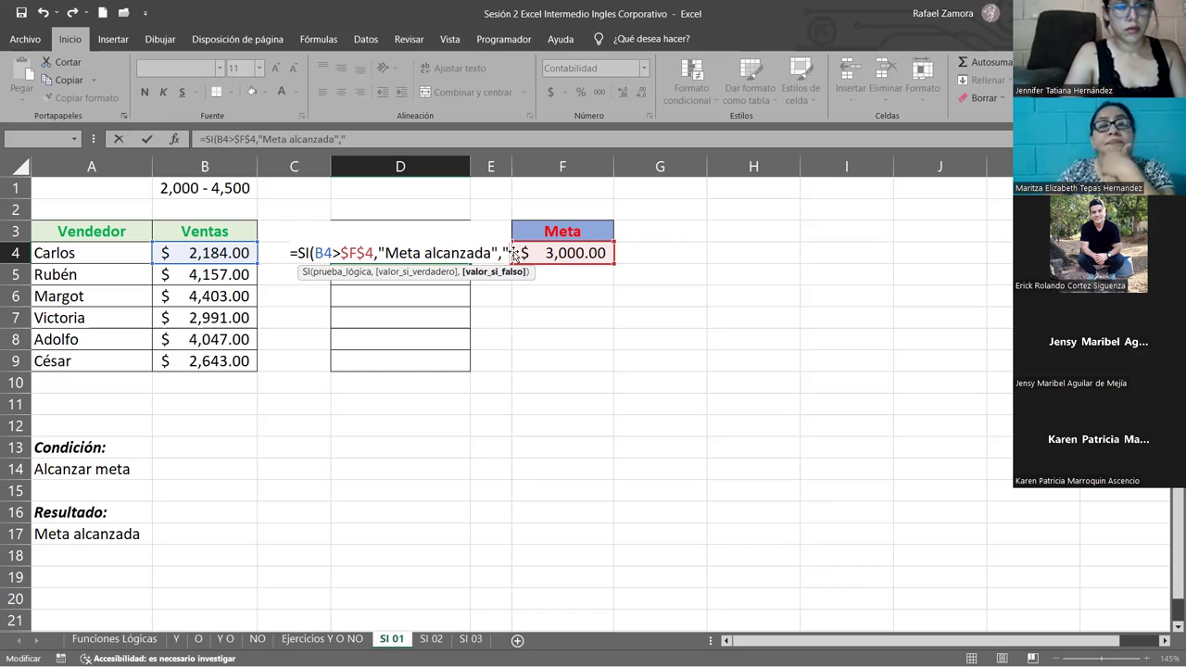
type("\"")
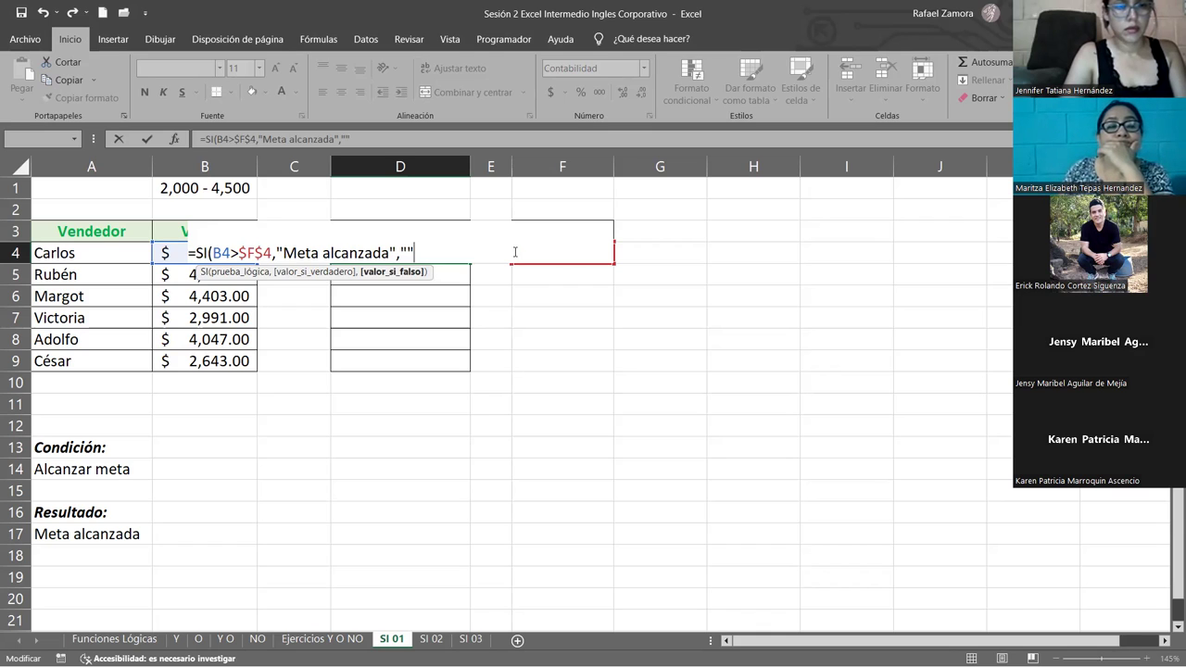
- Close the SI formula in D4 and fill it down through D9
type(")")
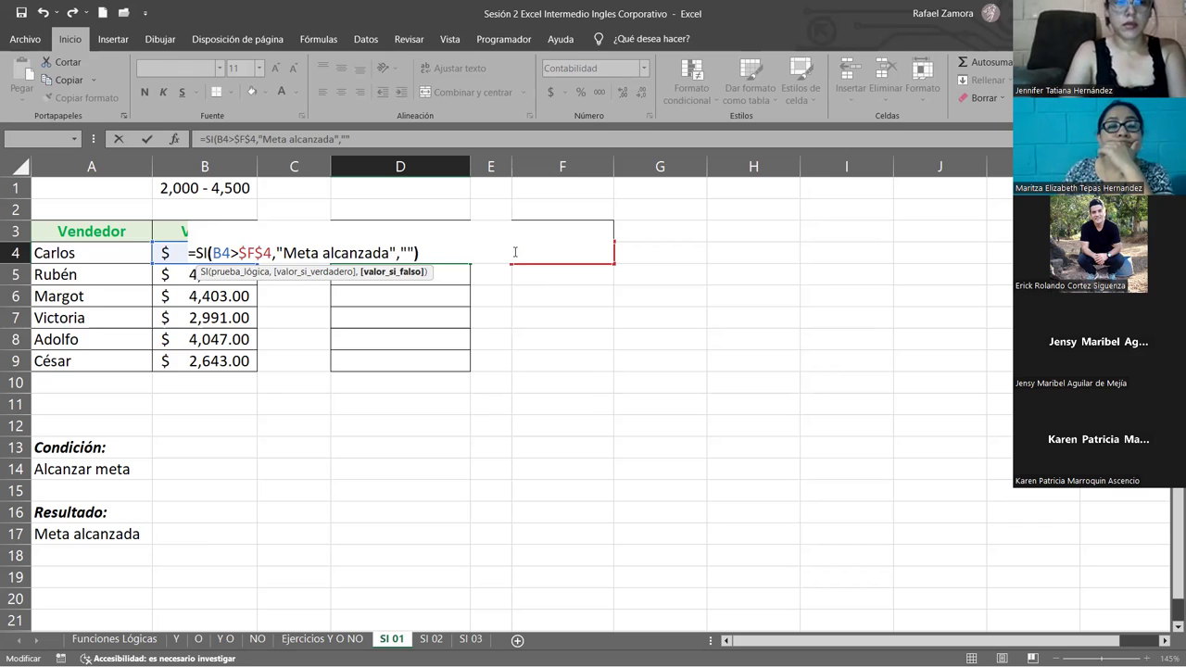
key("Return")
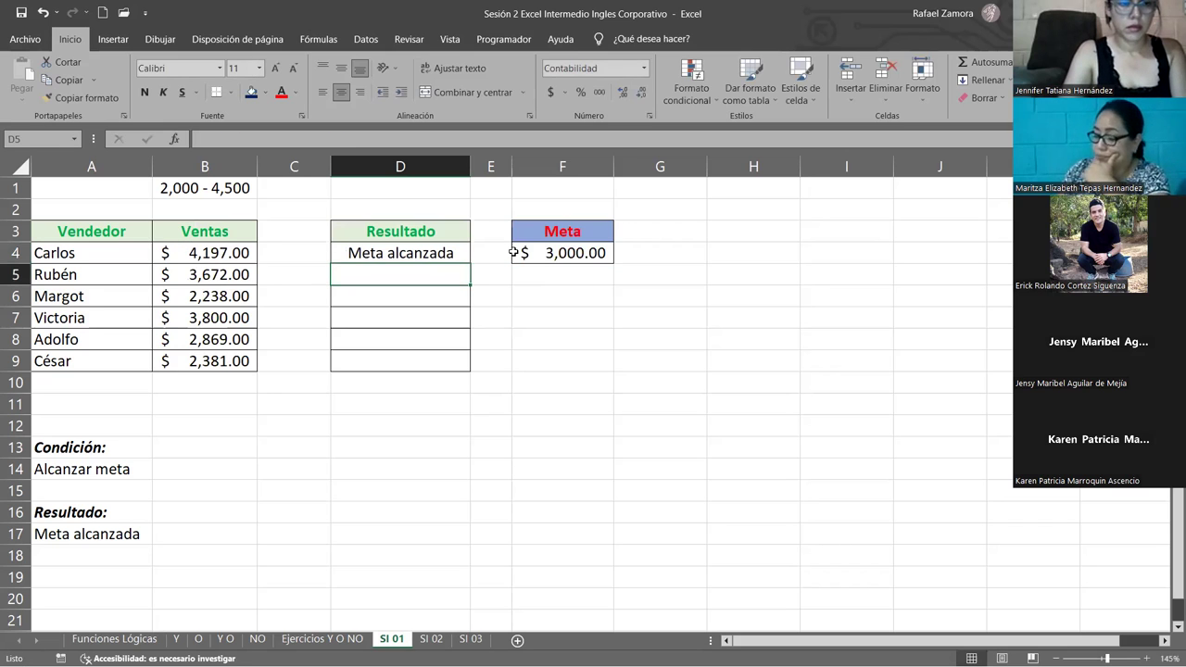
left_click(442, 248)
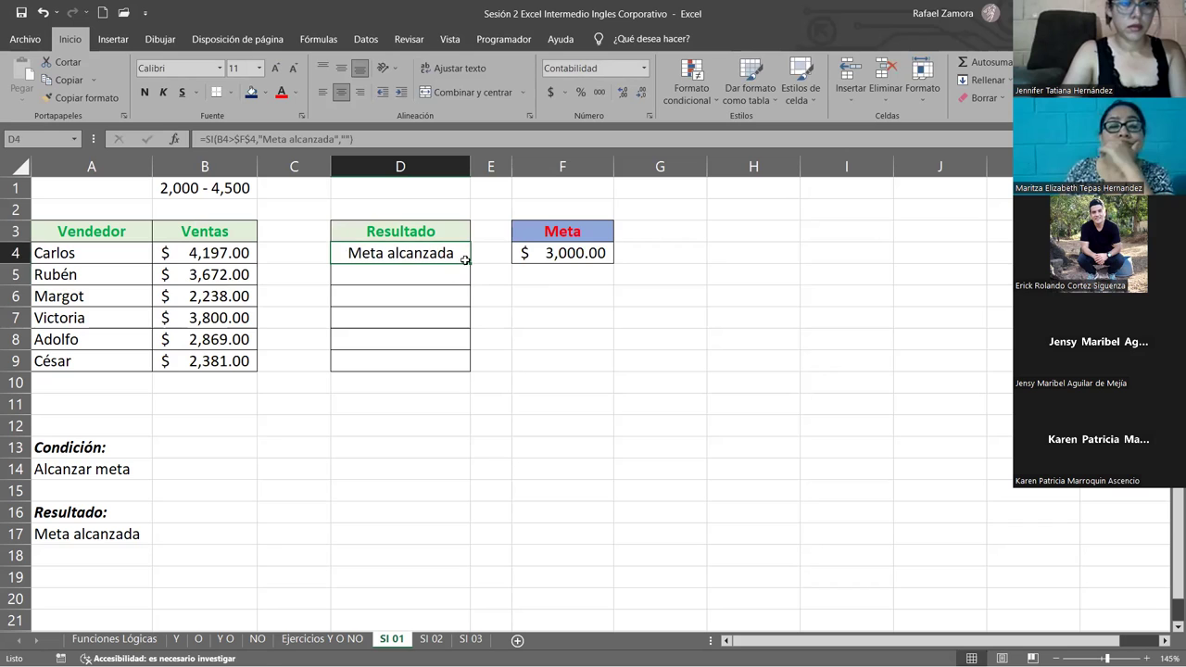
left_click_drag(464, 259, 468, 370)
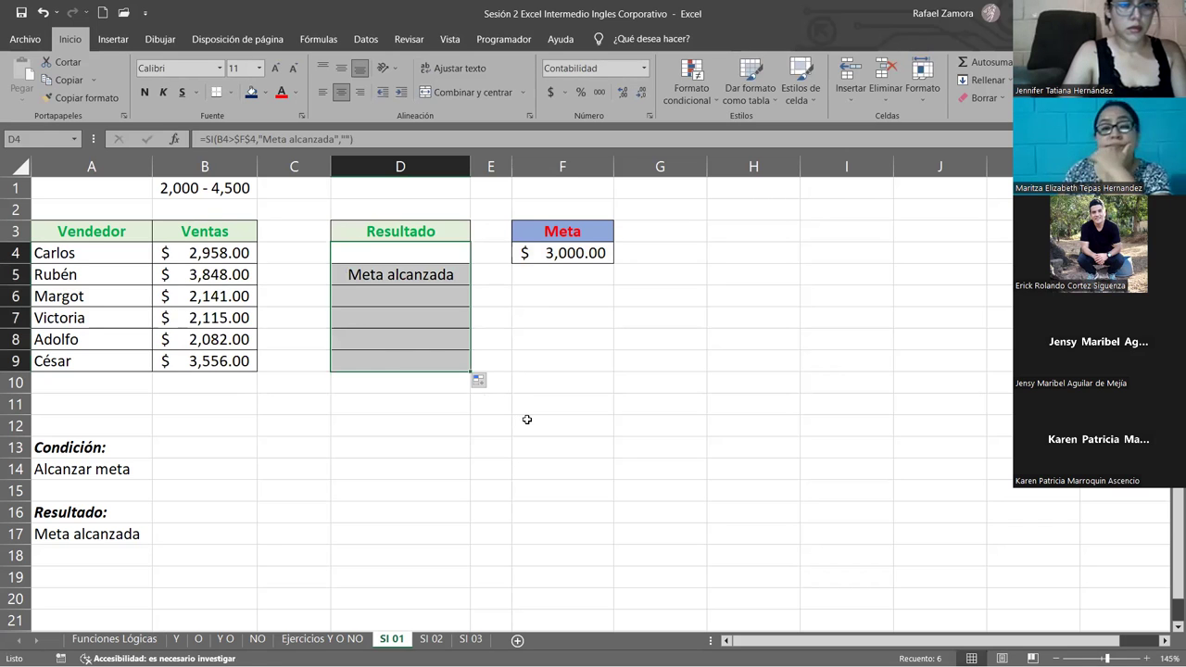
left_click(566, 367)
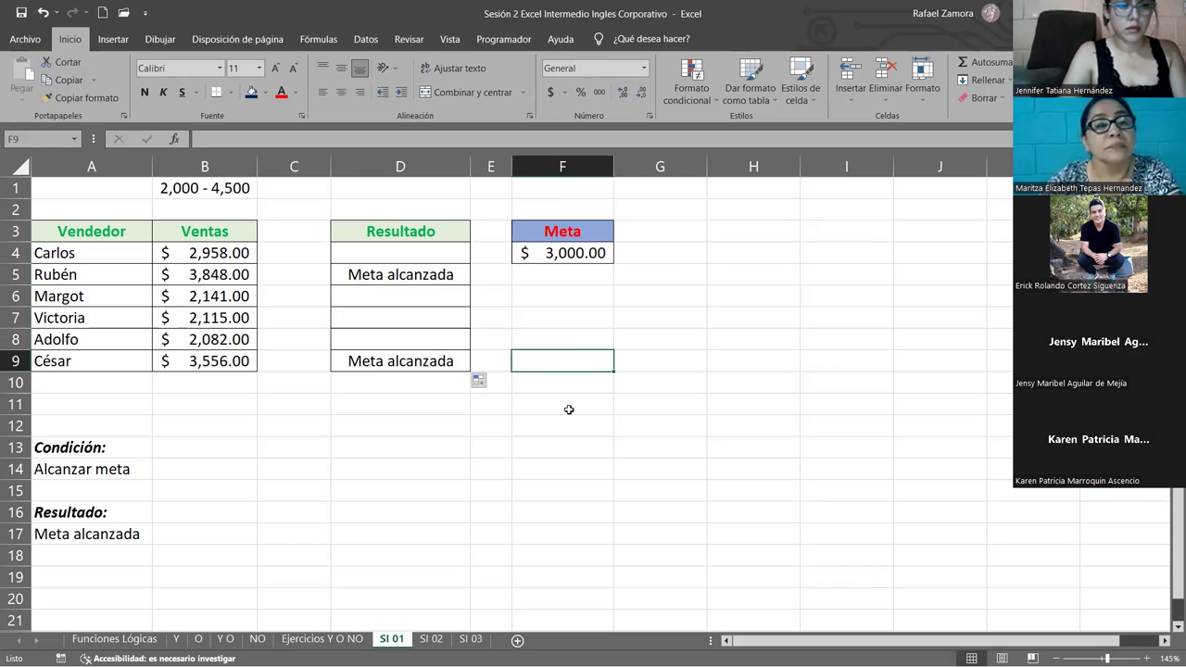
- Check the sales values in B4:B9 and the adjusted SI references in D4 and D5
left_click(223, 260)
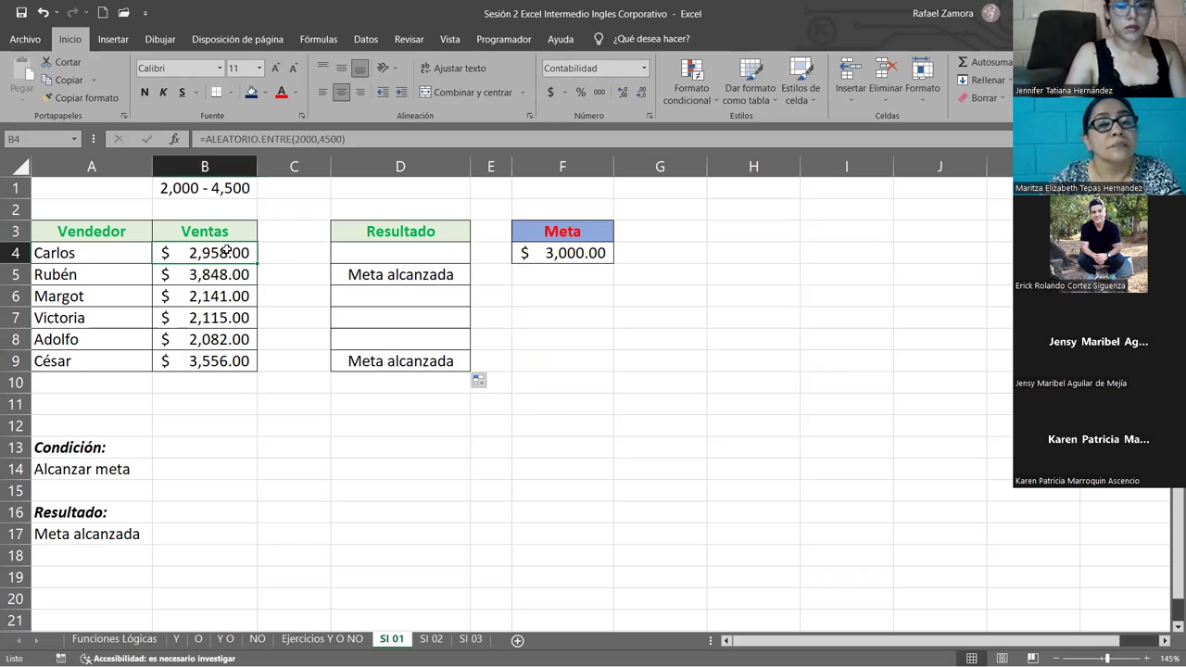
left_click(416, 258)
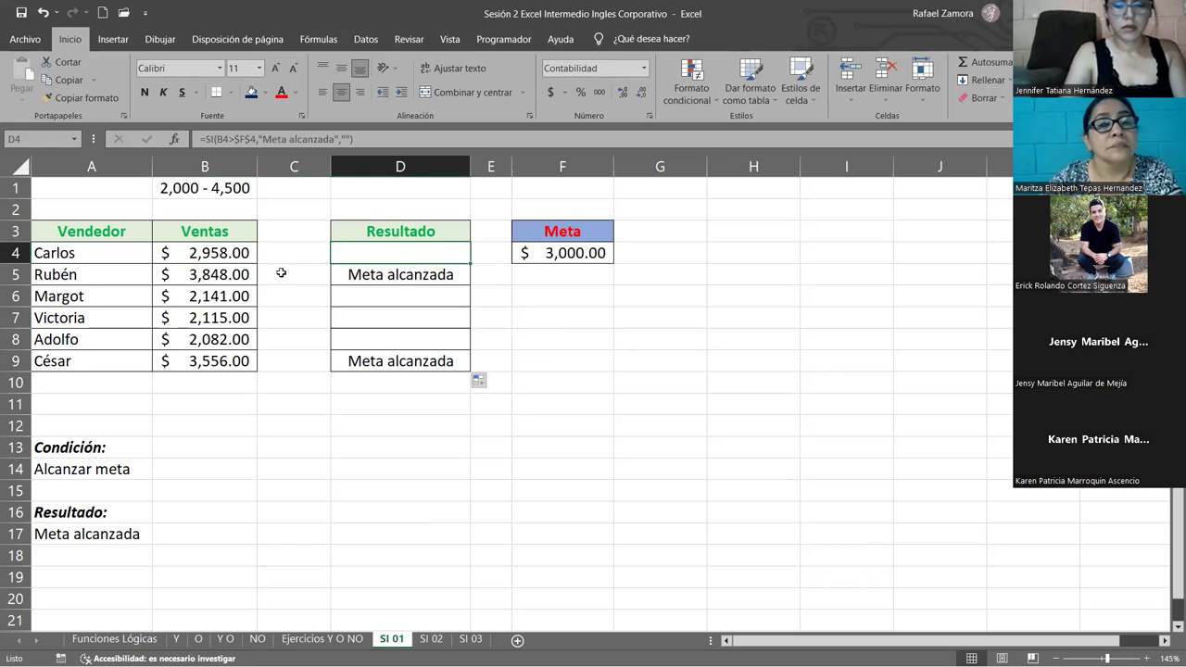
left_click(236, 274)
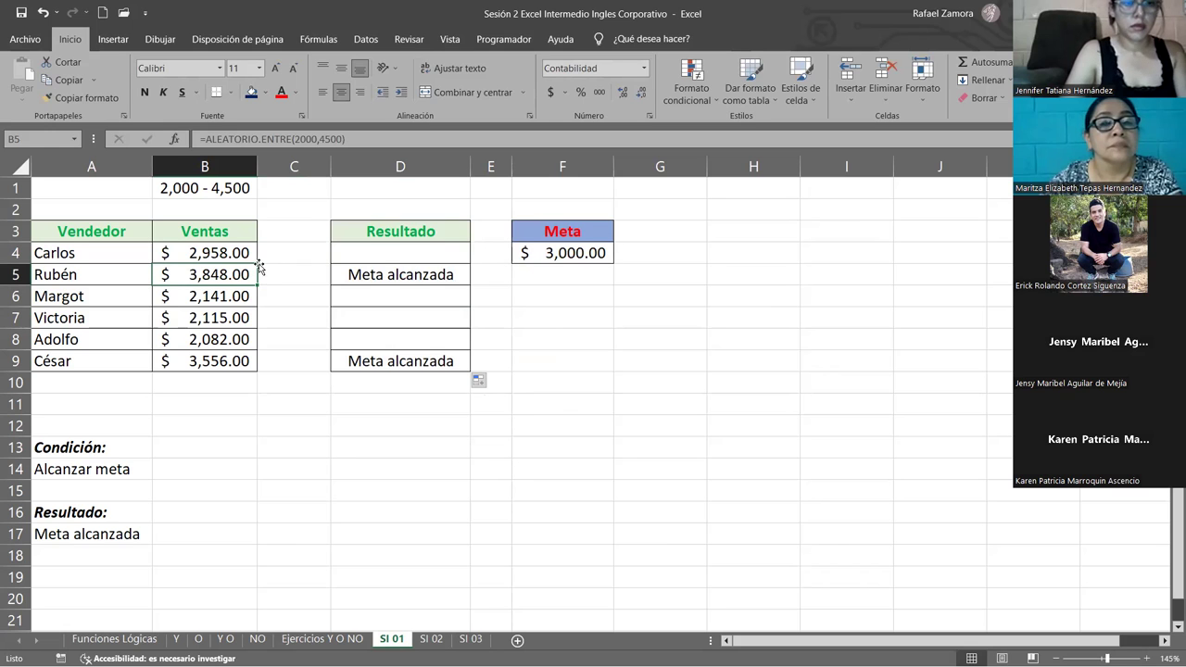
left_click(407, 278)
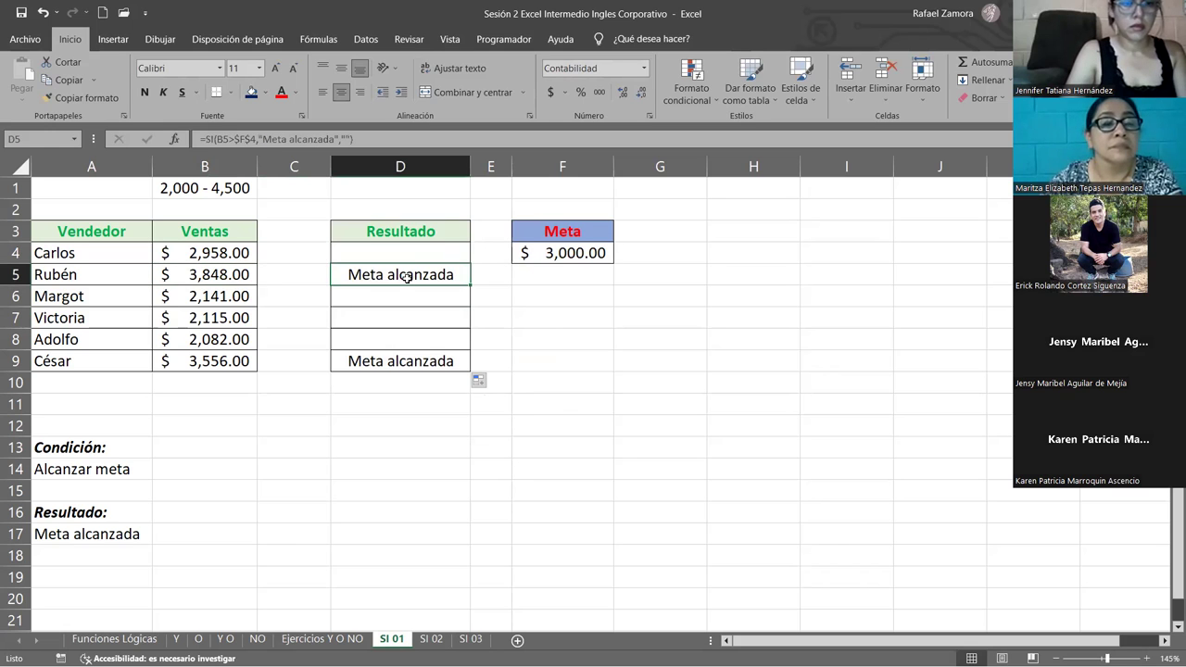
left_click(215, 296)
left_click(237, 316)
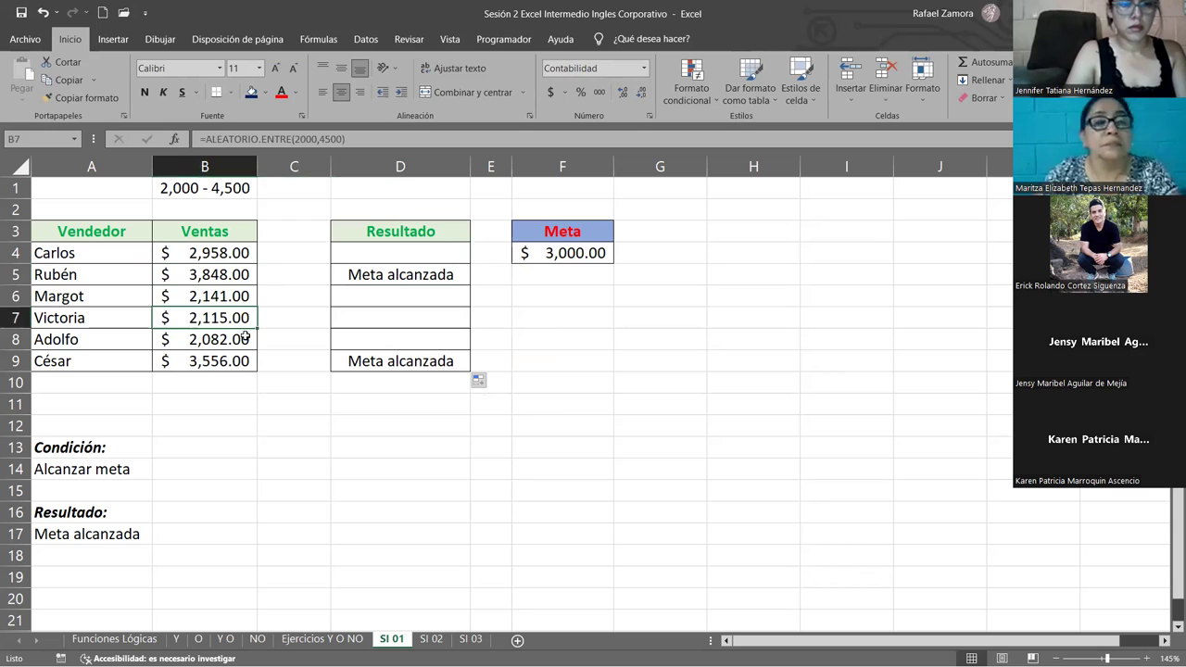
left_click(246, 339)
left_click(245, 361)
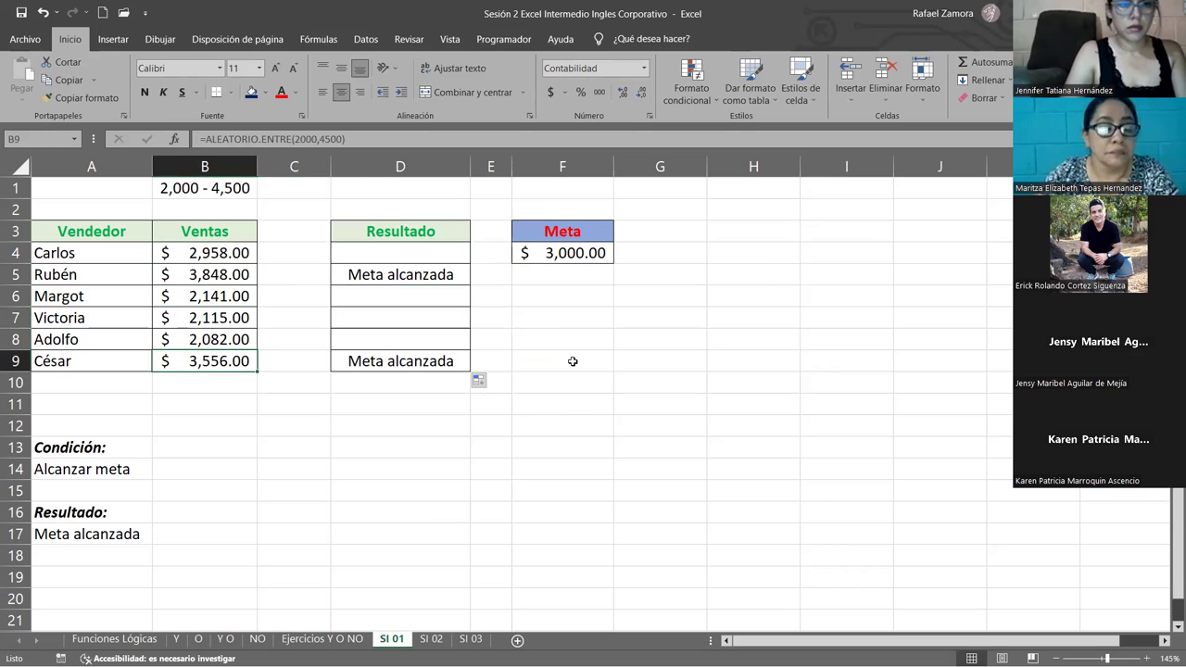
- Recalculate the random sales with F9 to test the Meta alcanzada results
left_click(629, 321)
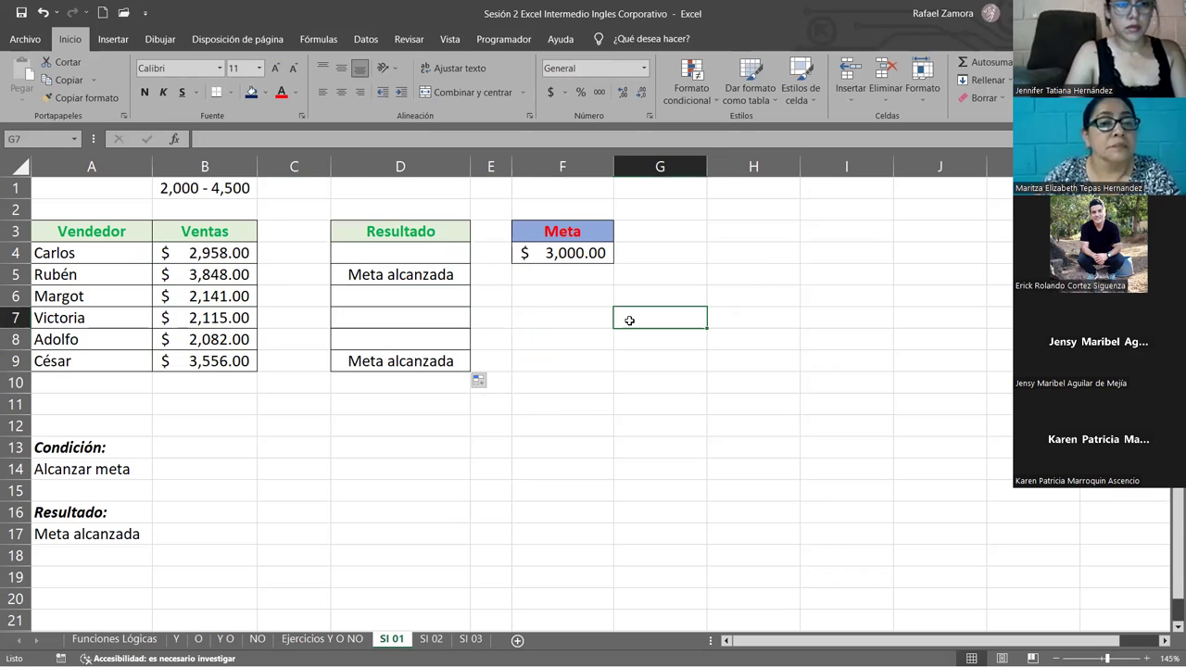
key("F9")
key("F9")
key("F9")
key("F9")
key("F9")
key("F9")
key("F9")
key("F9")
key("F9")
key("F9")
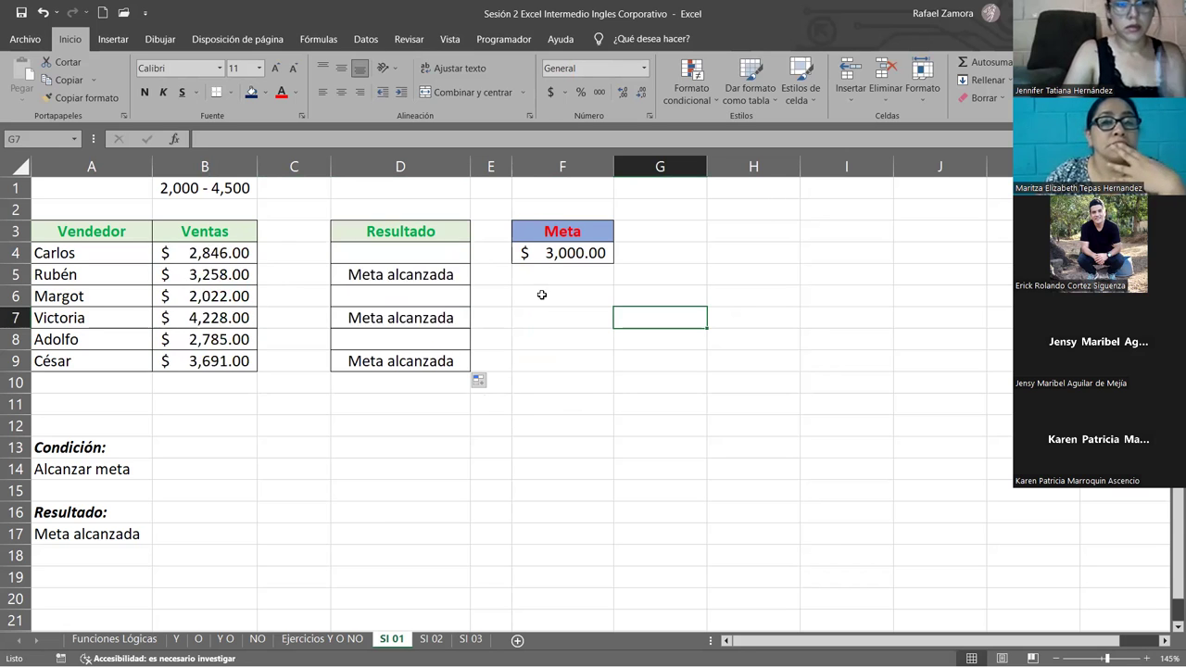
key("F9")
key("F9")
key("F9")
key("F9")
key("F9")
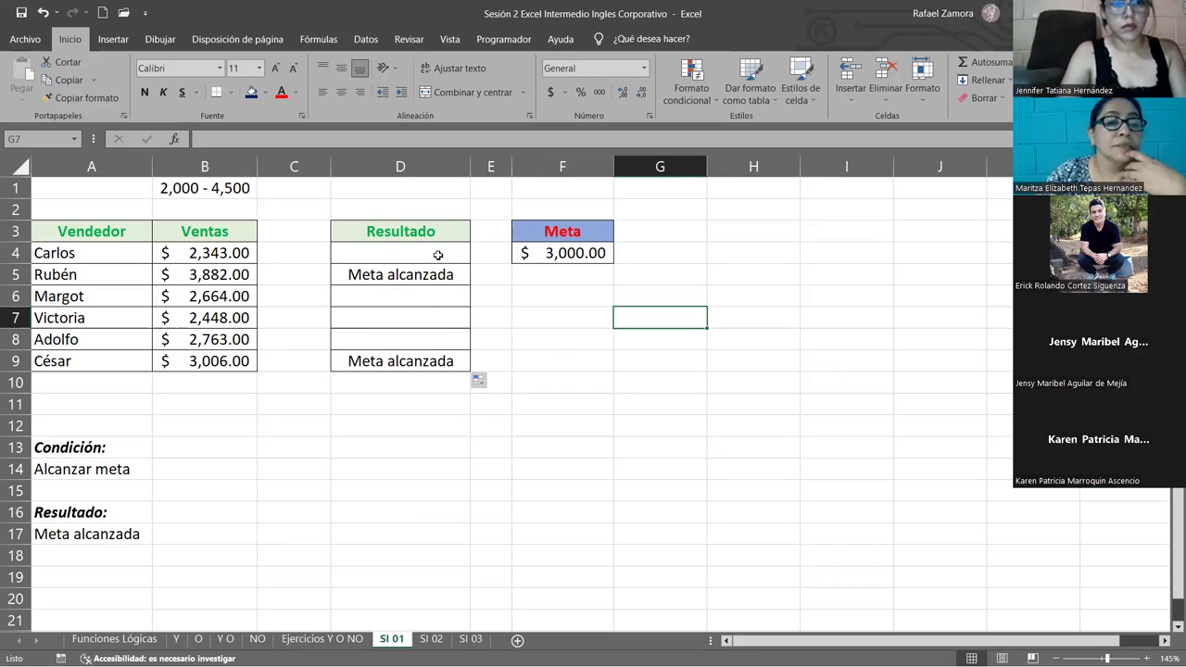
left_click(438, 255)
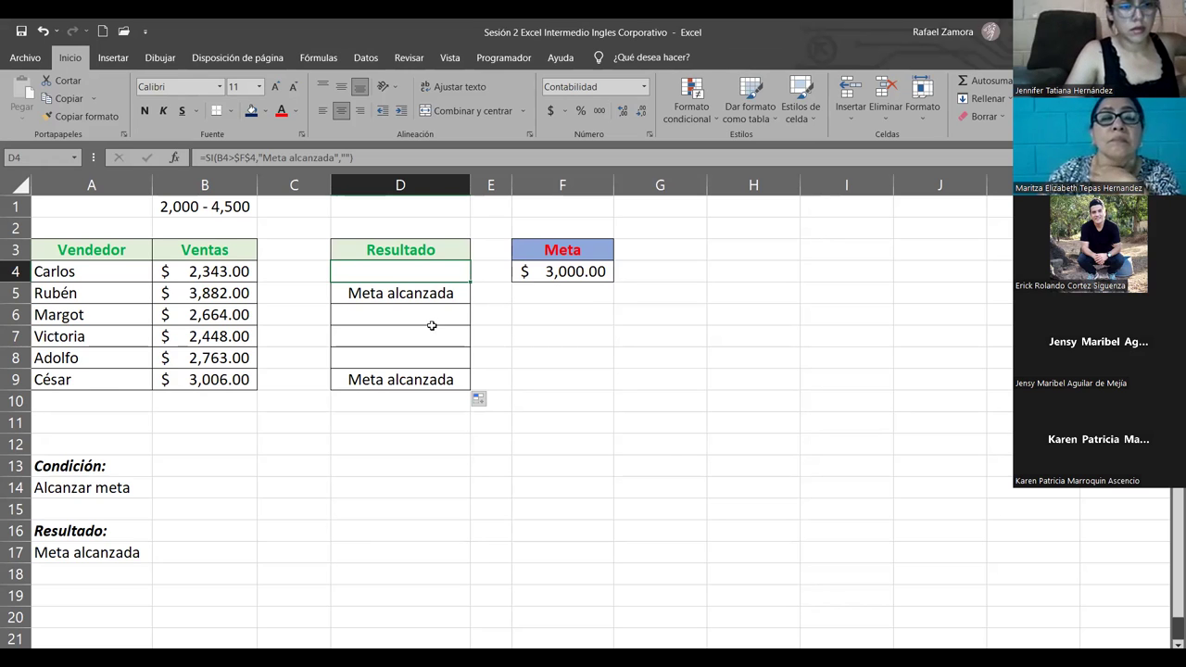
- Review D4's SI formula and commit it unchanged
left_click(452, 270)
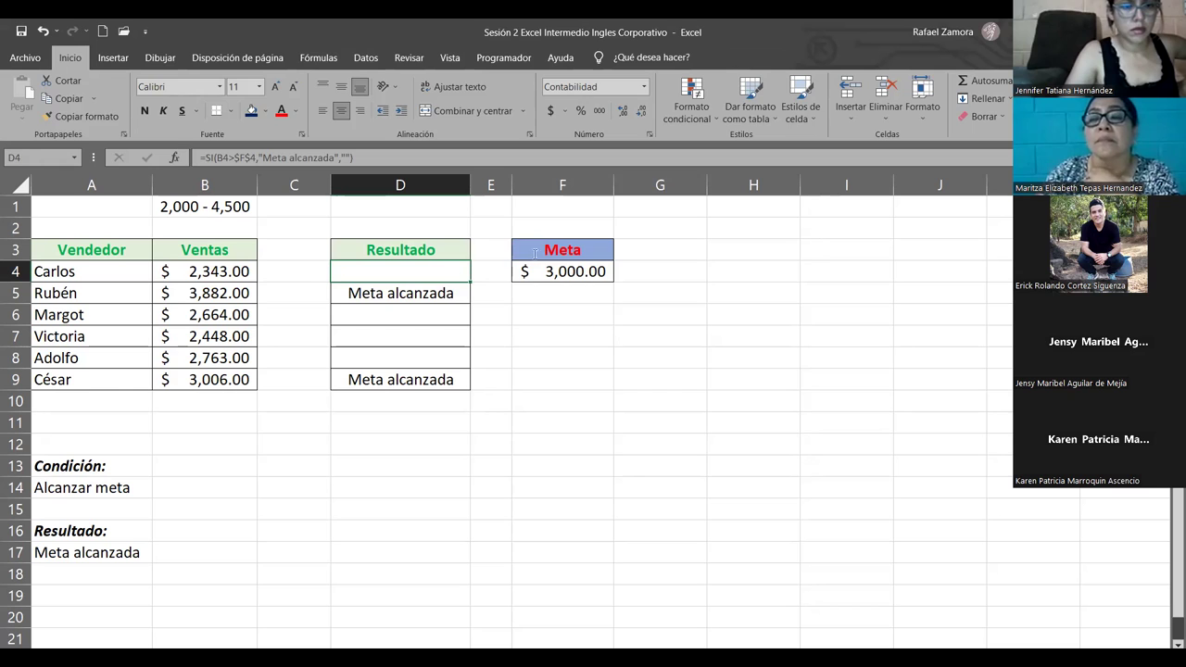
double_click(452, 270)
left_click(498, 270)
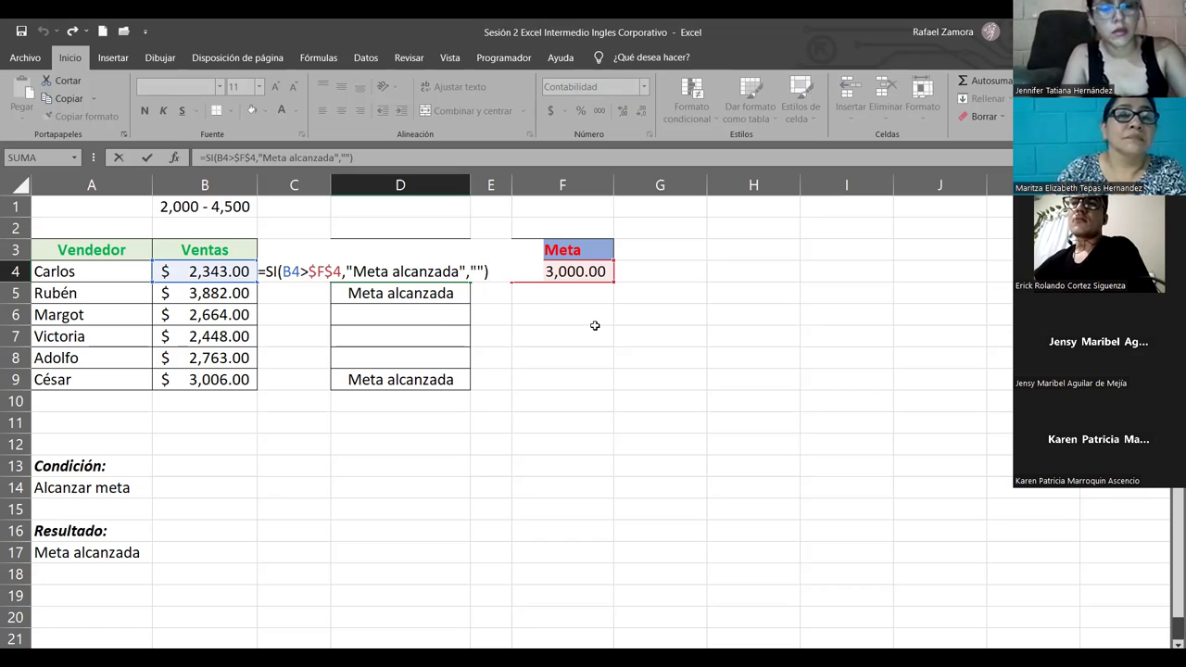
left_click(495, 275)
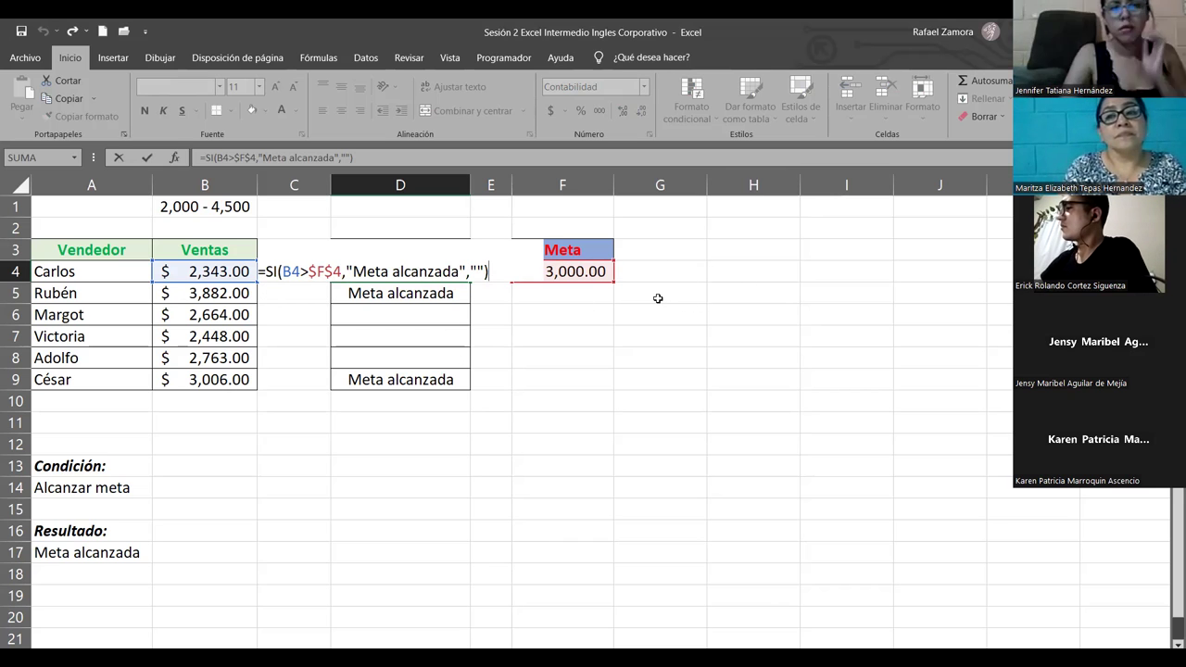
key("Return")
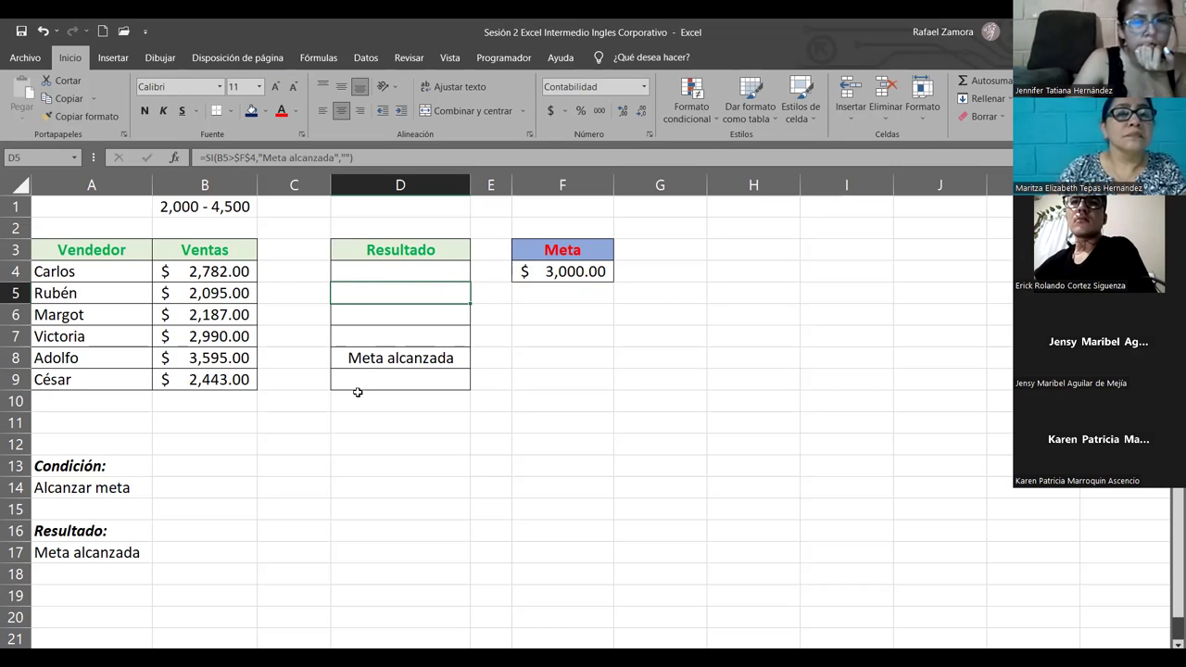
- Recalculate the sales B4:B9 several times with F9, then reopen D4's formula for editing
key("F9")
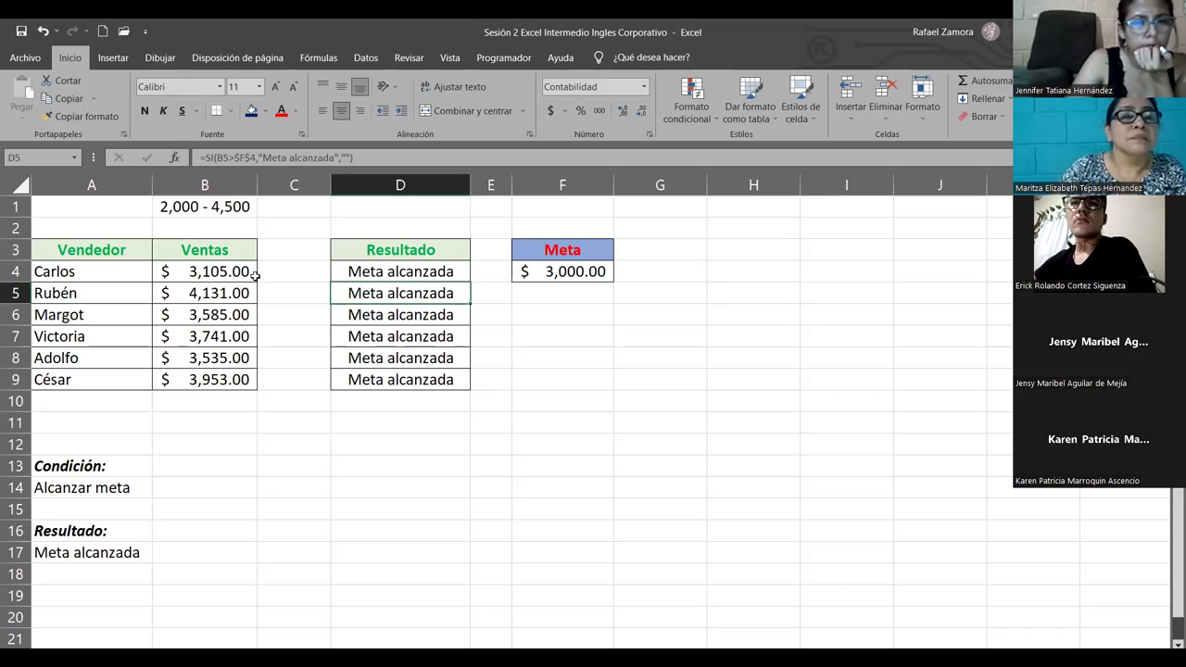
left_click(220, 269)
key("shift+Down")
key("shift+Down")
key("shift+Down")
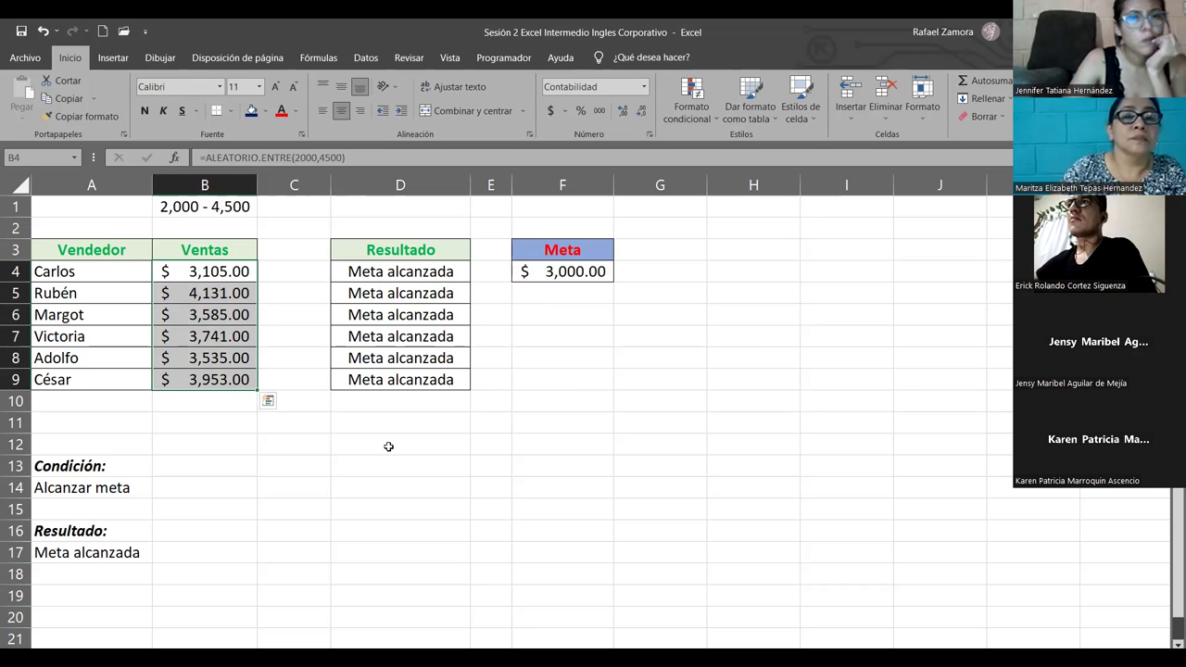
key("F9")
key("F9")
key("F9")
key("F9")
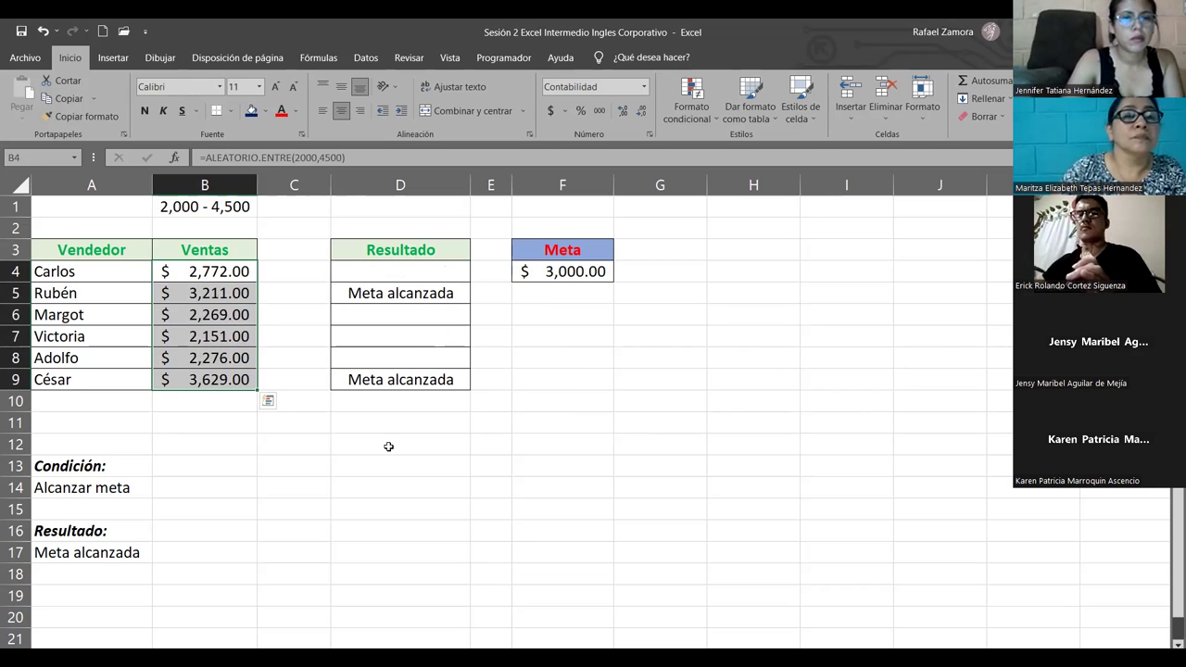
key("F9")
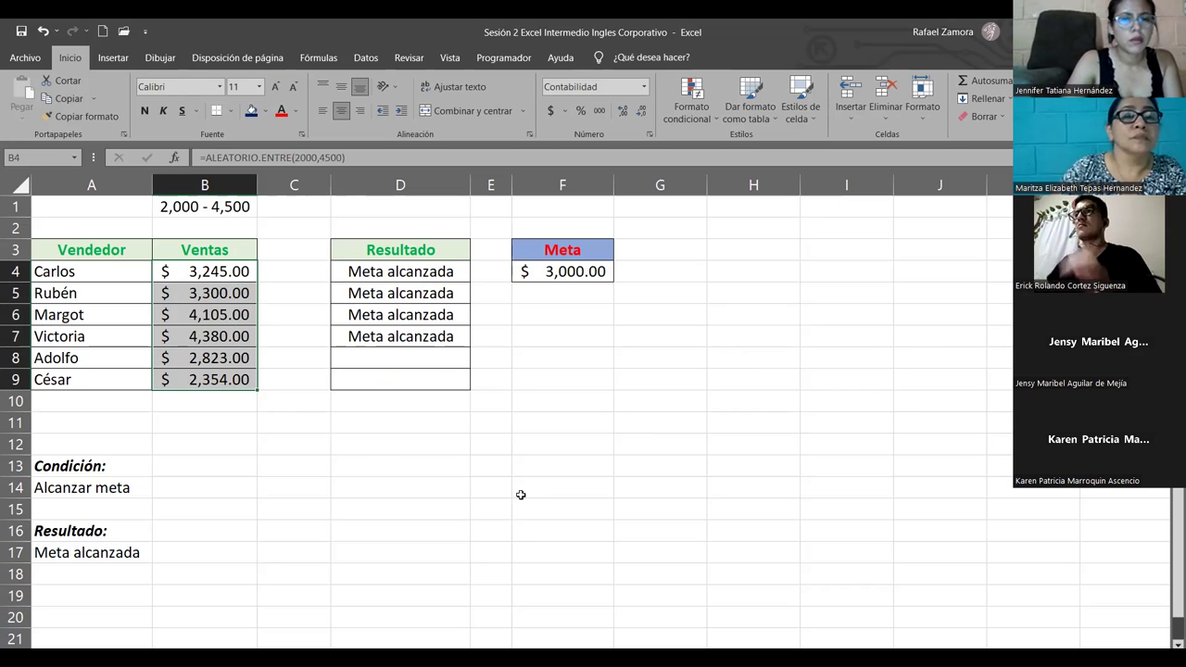
left_click(520, 482)
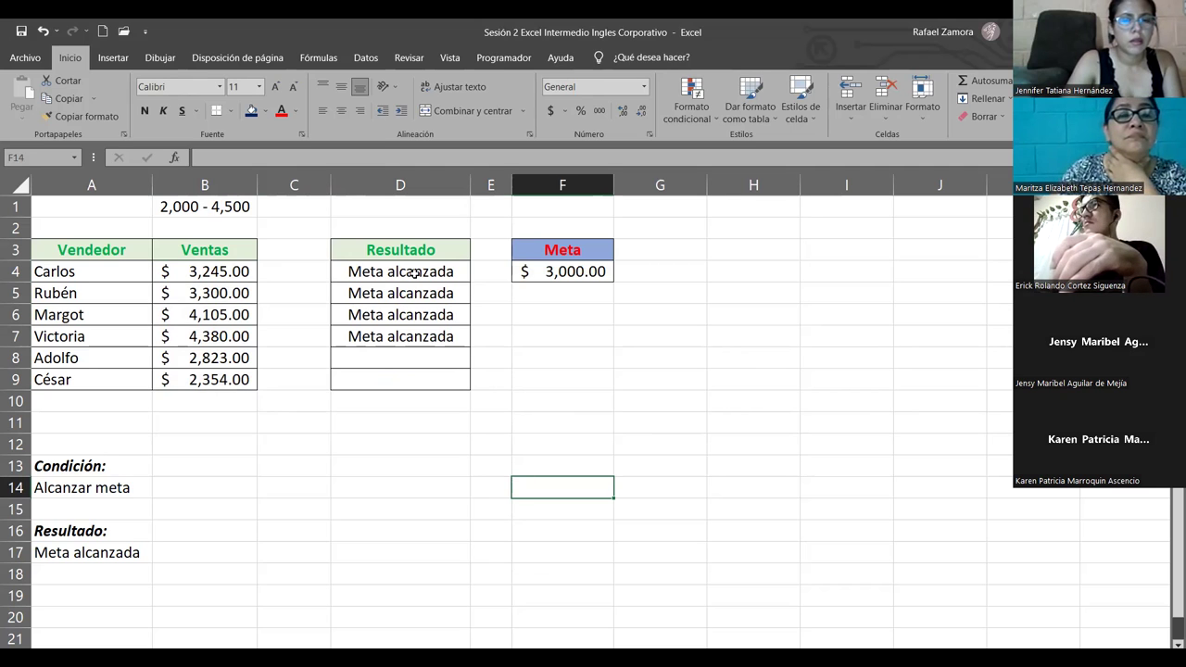
double_click(416, 269)
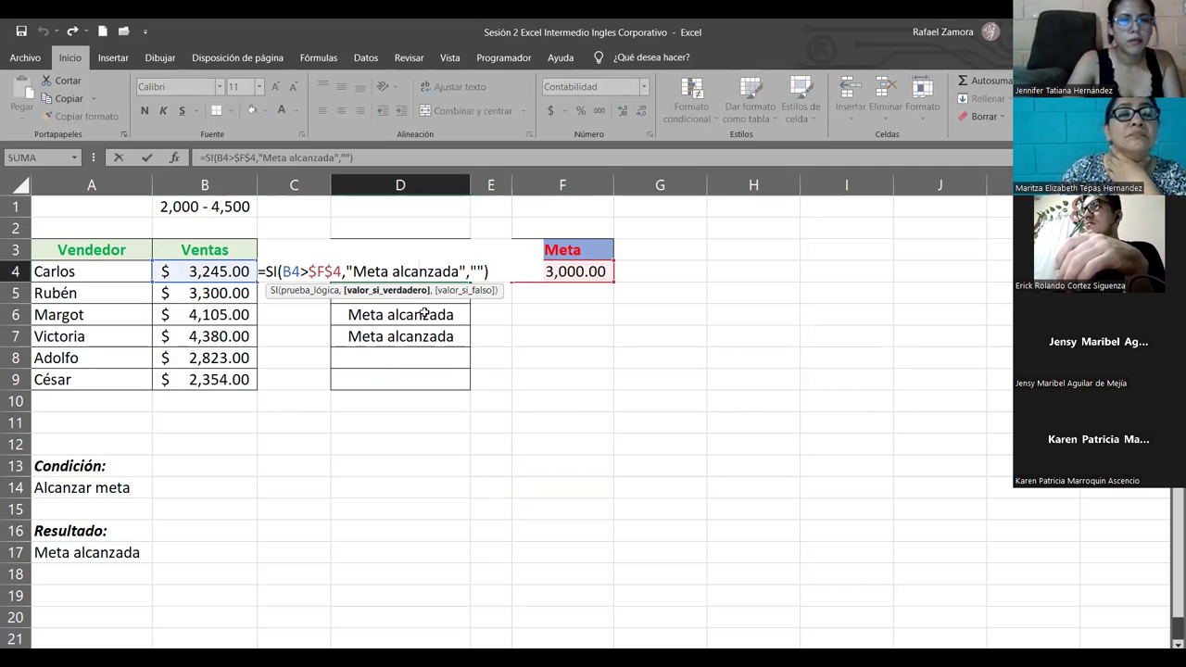
- Set D4's SI false value to 'Suerte para la próxima'
left_click(479, 269)
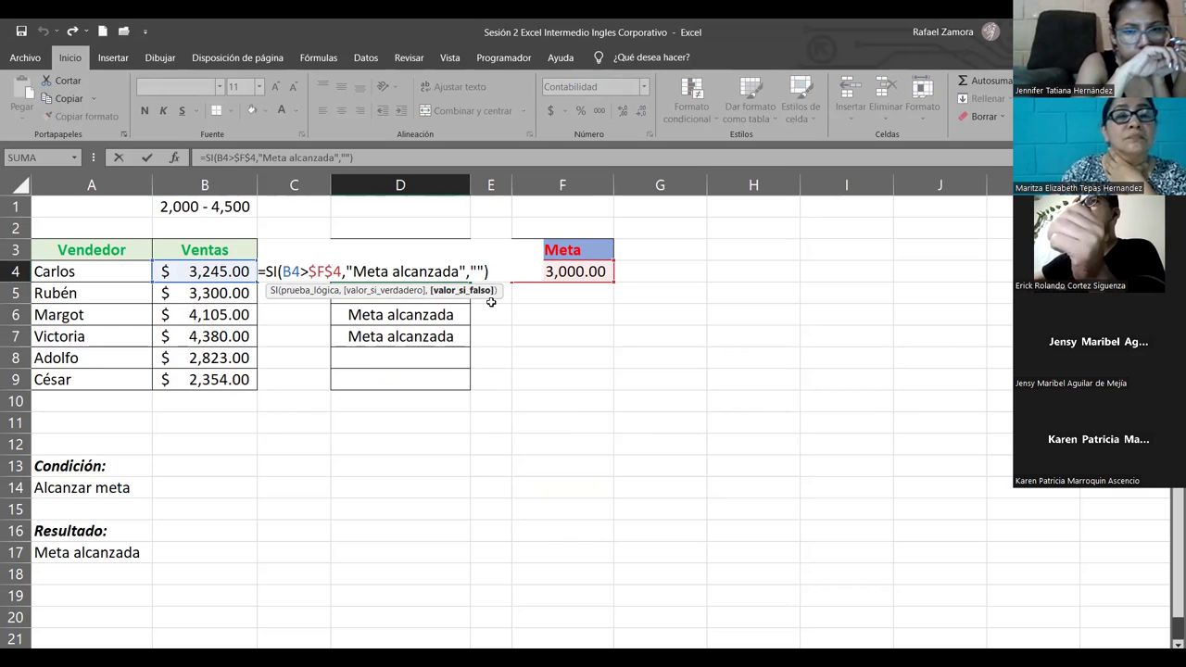
type("Suerte para la pr")
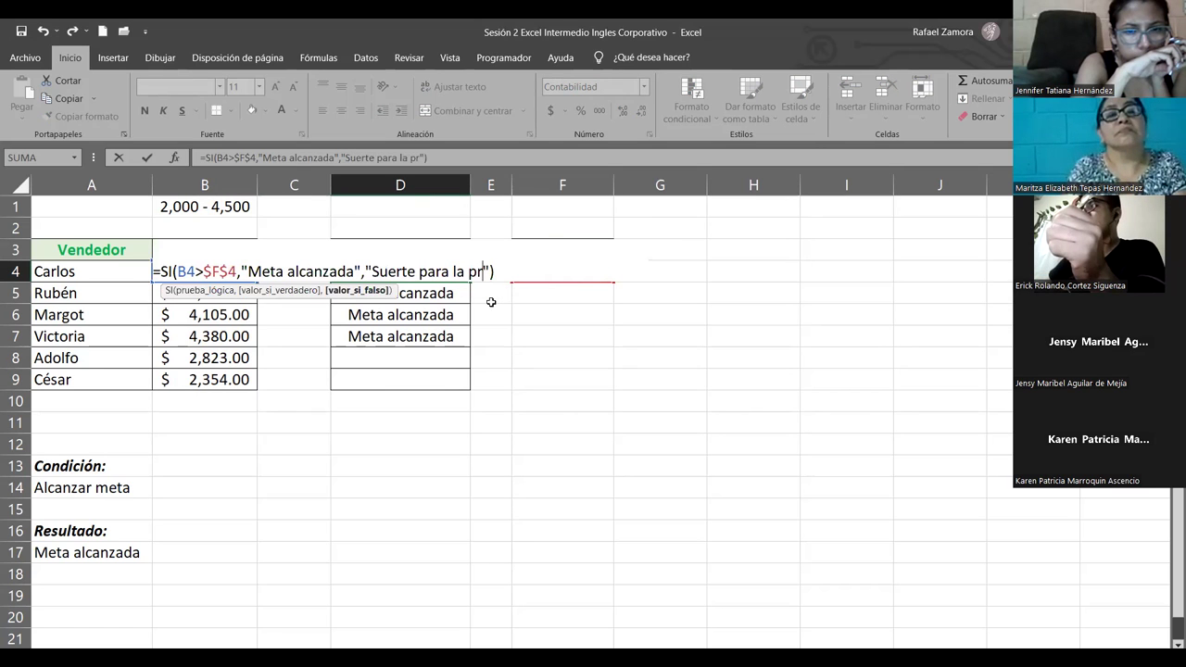
type("xima")
key("Return")
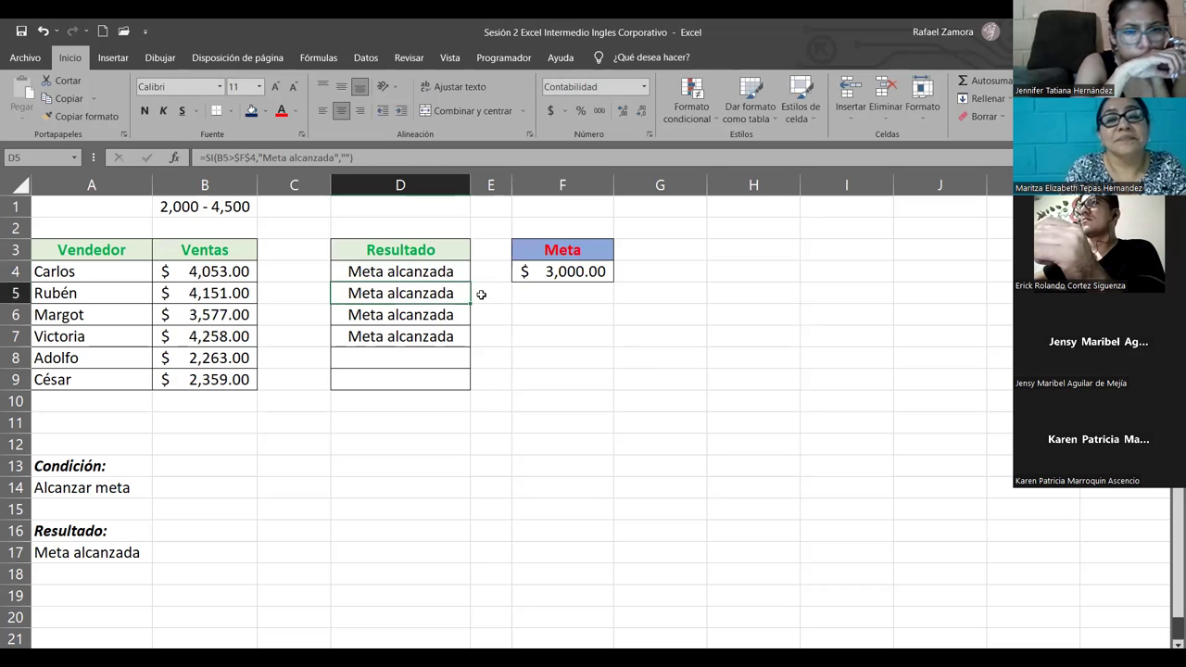
- Fill the updated SI formula down through D9
left_click(458, 277)
left_click_drag(463, 289, 455, 392)
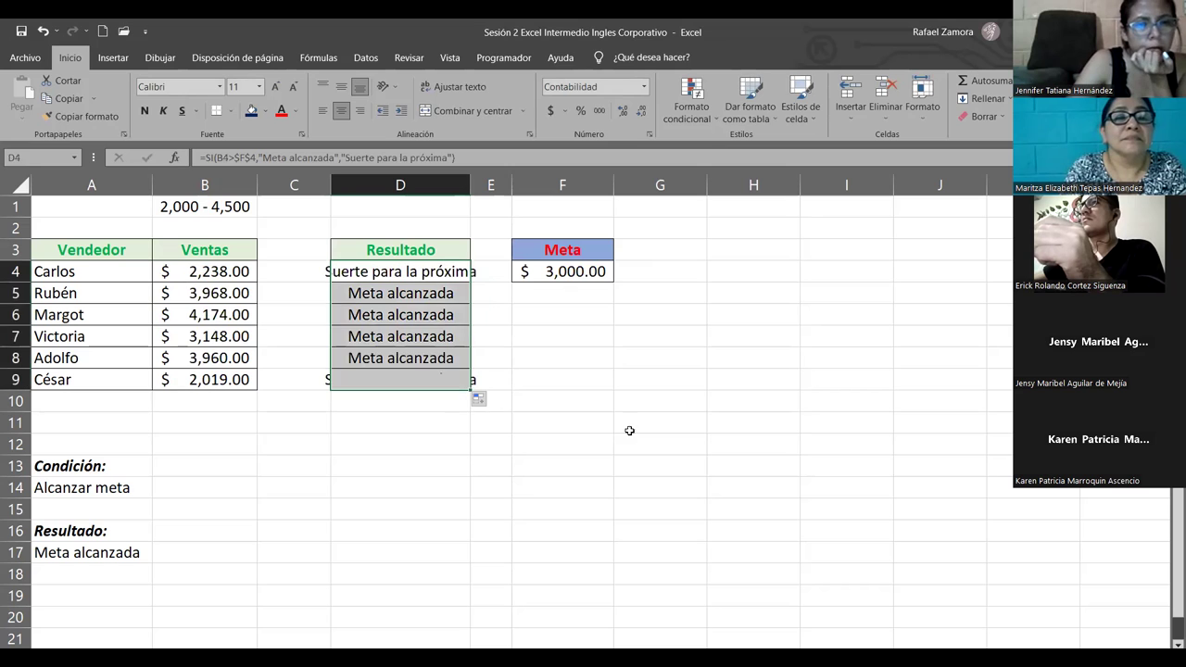
left_click(630, 426)
- Autofit column D to 'Suerte para la próxima' and test results by recalculating with F9
double_click(470, 184)
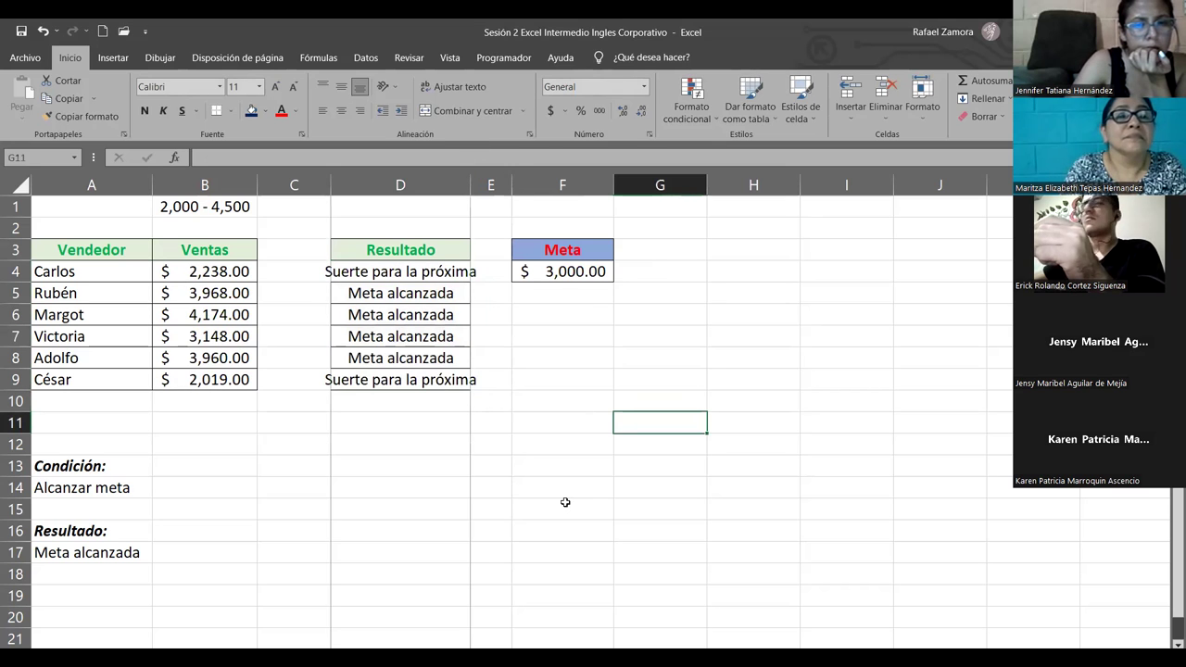
key("F9")
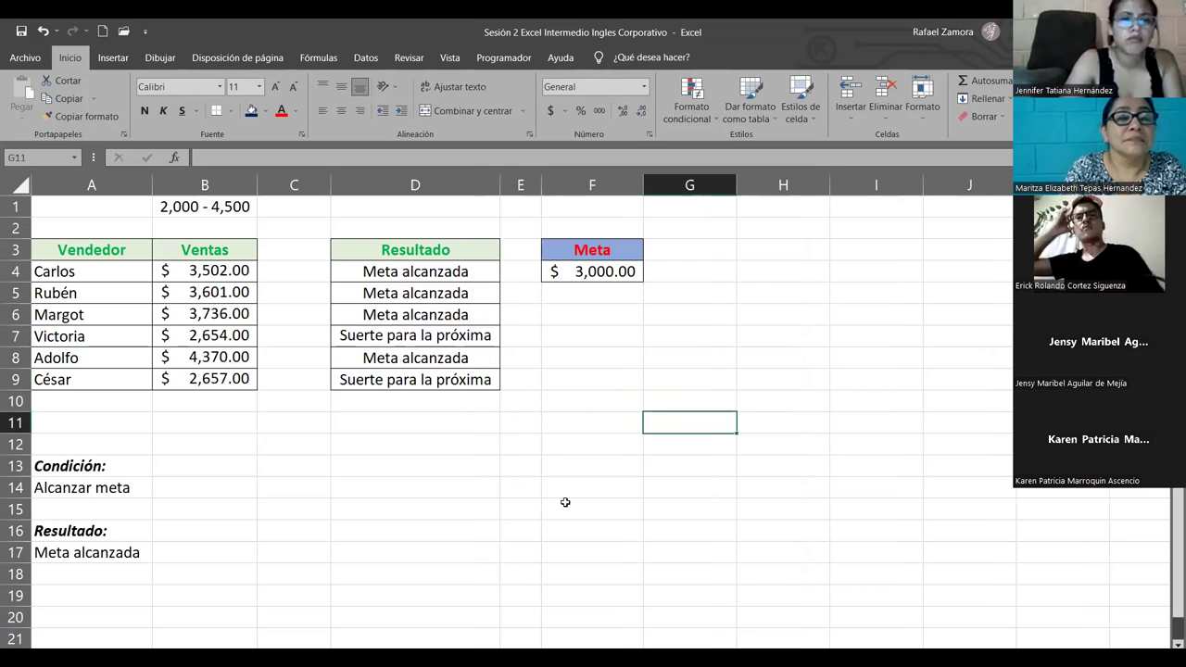
key("F9")
key("F9")
key("F9")
key("F9")
key("F9")
key("F9")
key("F9")
key("F9")
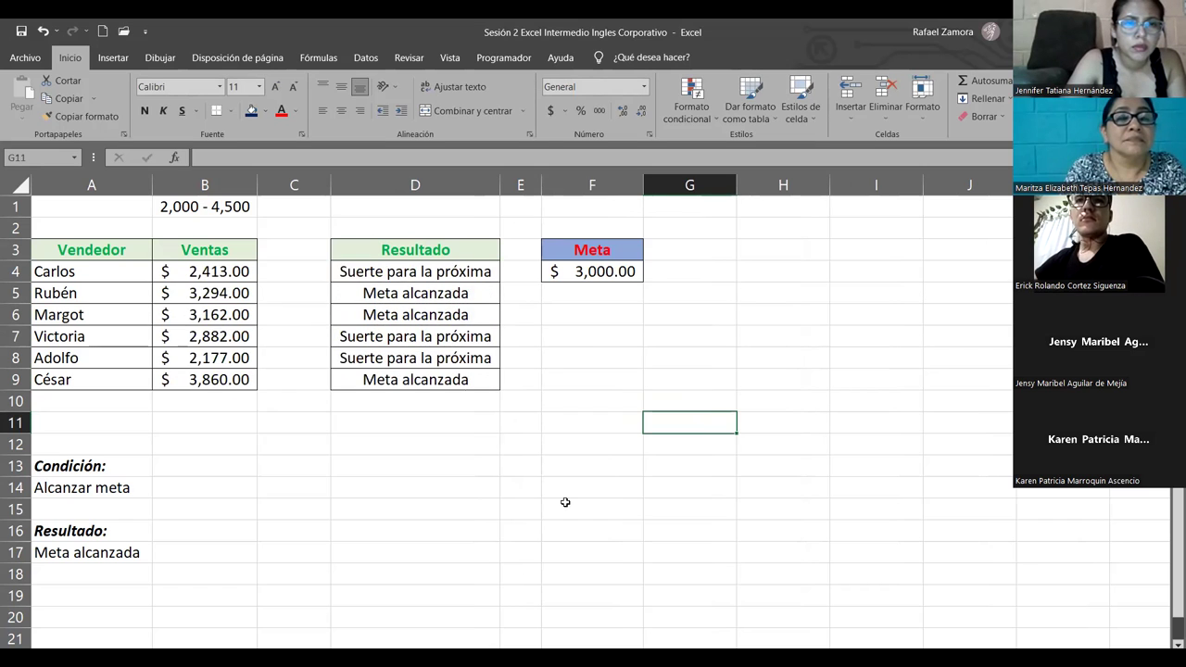
key("F9")
key("F9")
key("F9")
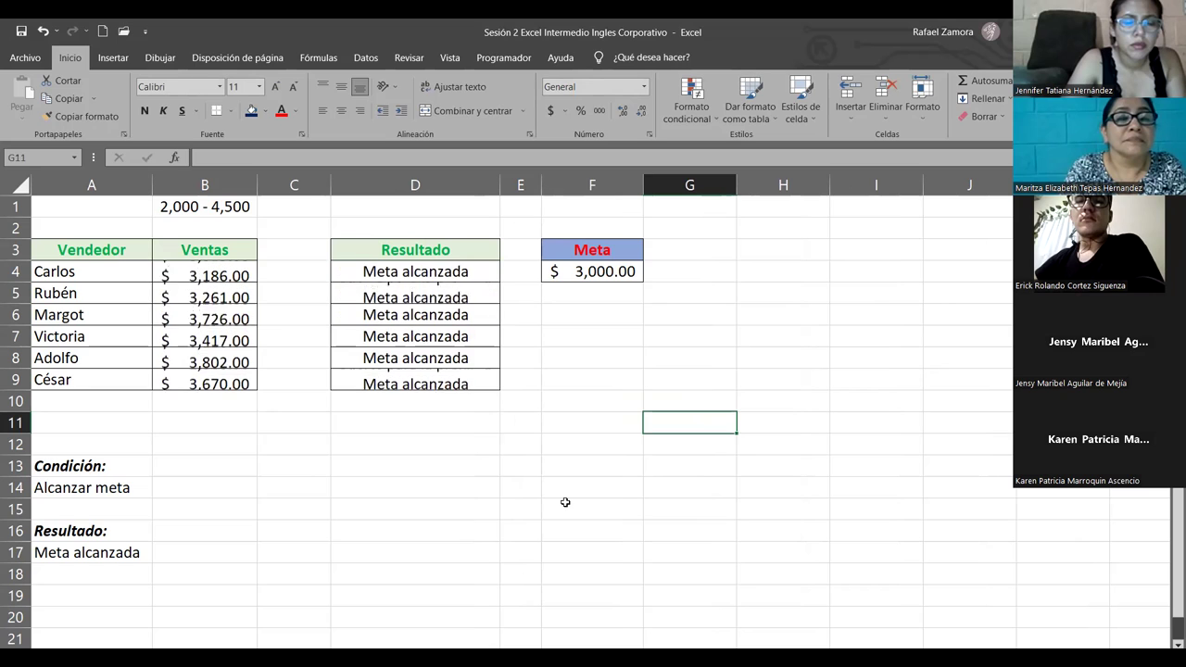
key("F9")
double_click(441, 271)
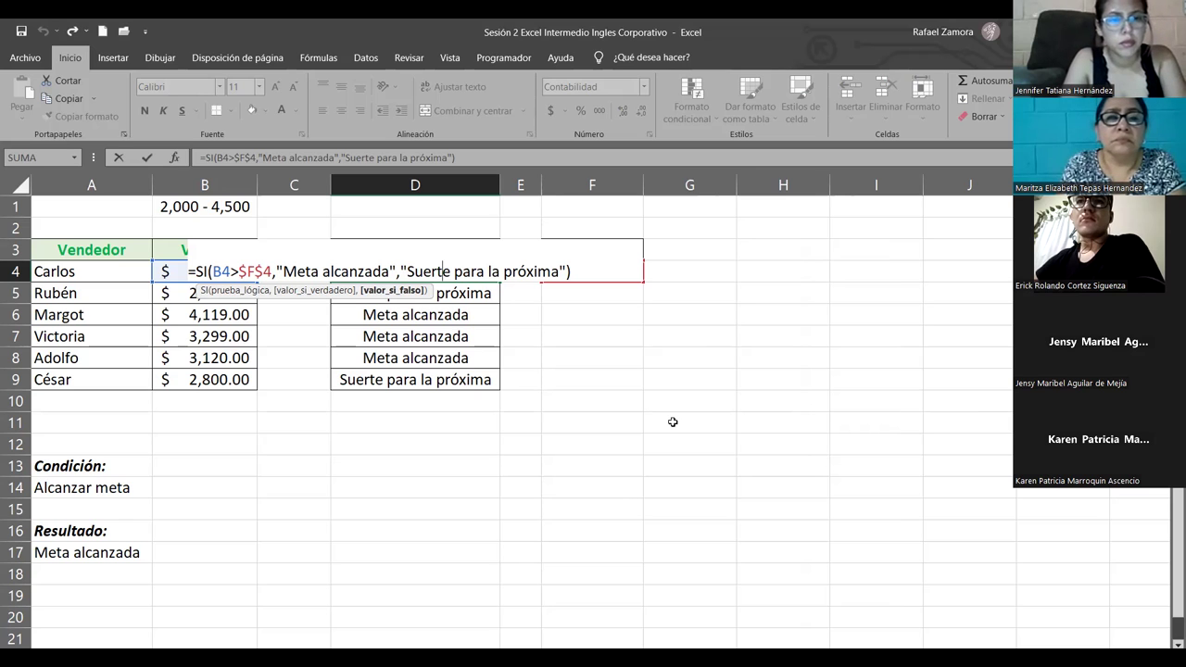
key("Escape")
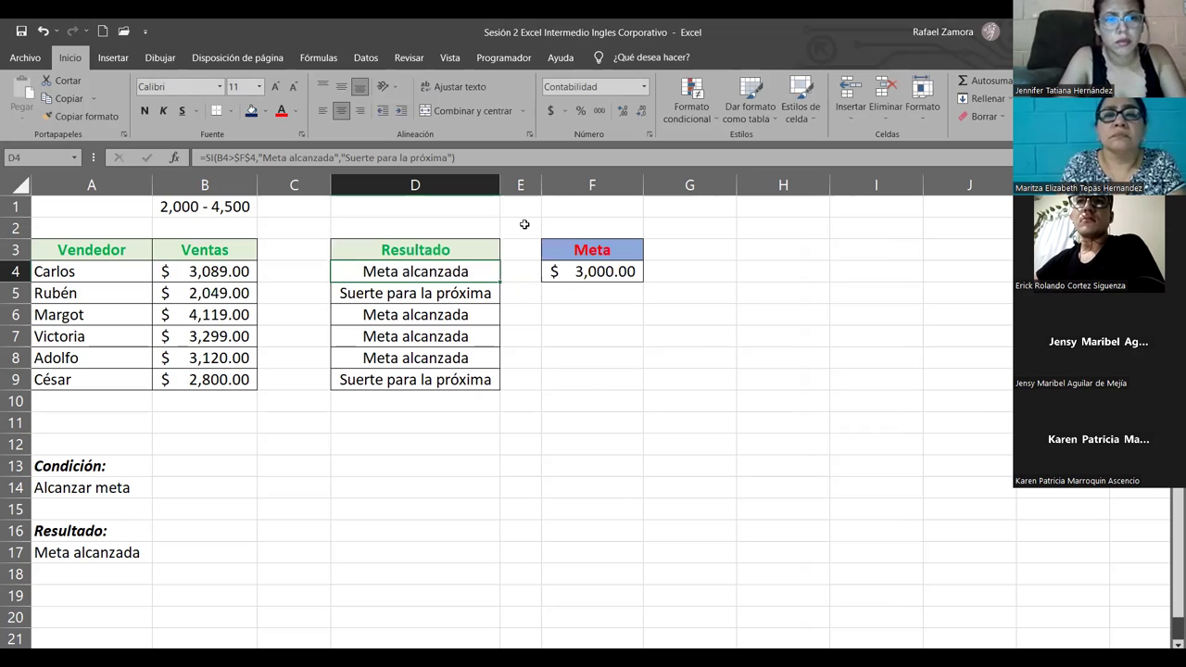
double_click(501, 185)
left_click(580, 419)
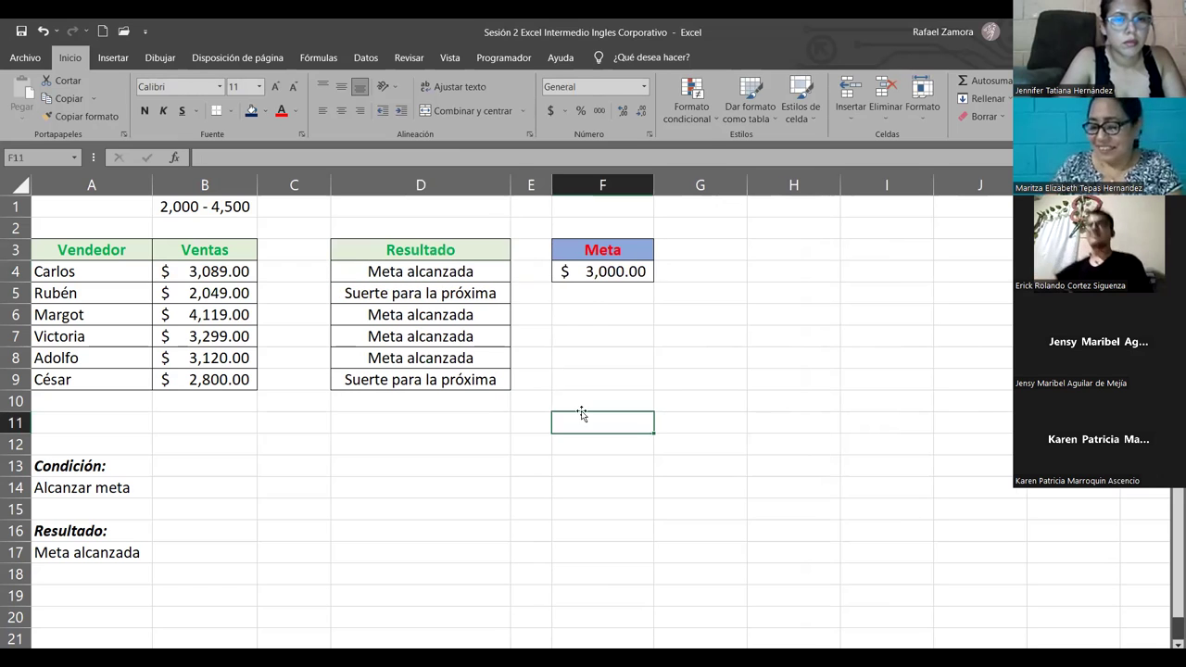
left_click(606, 479)
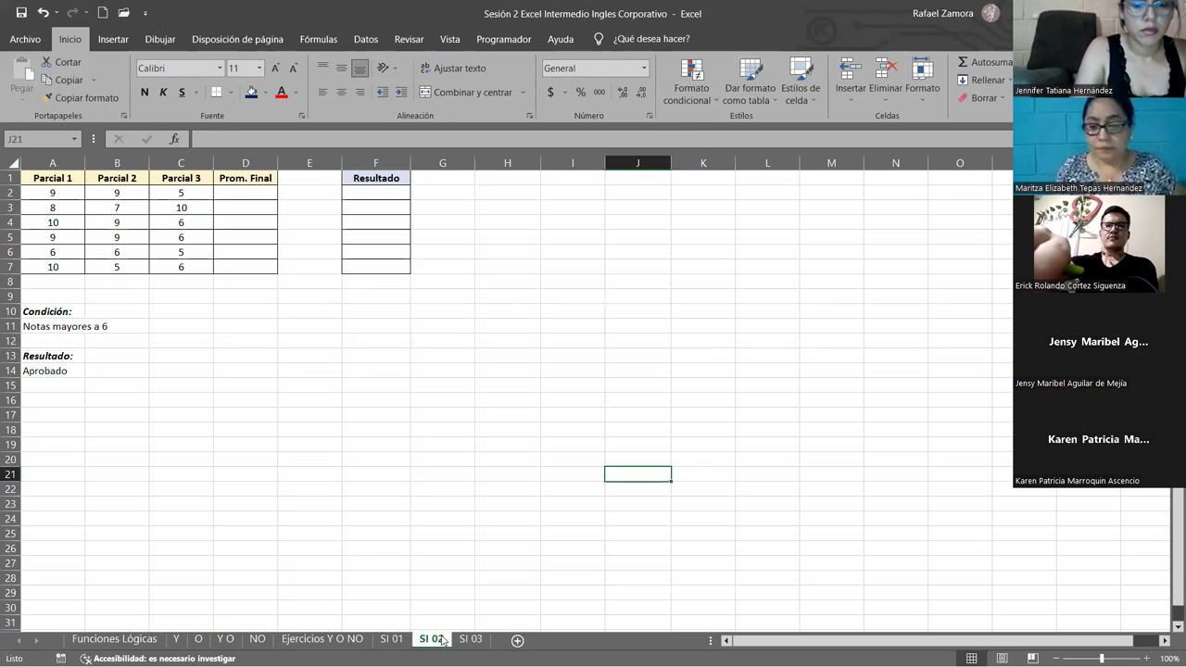
- Switch to the SI 02 sheet and select the first Prom. Final cell D2
left_click(432, 639)
scroll(510, 272, "up", 2, "ctrl")
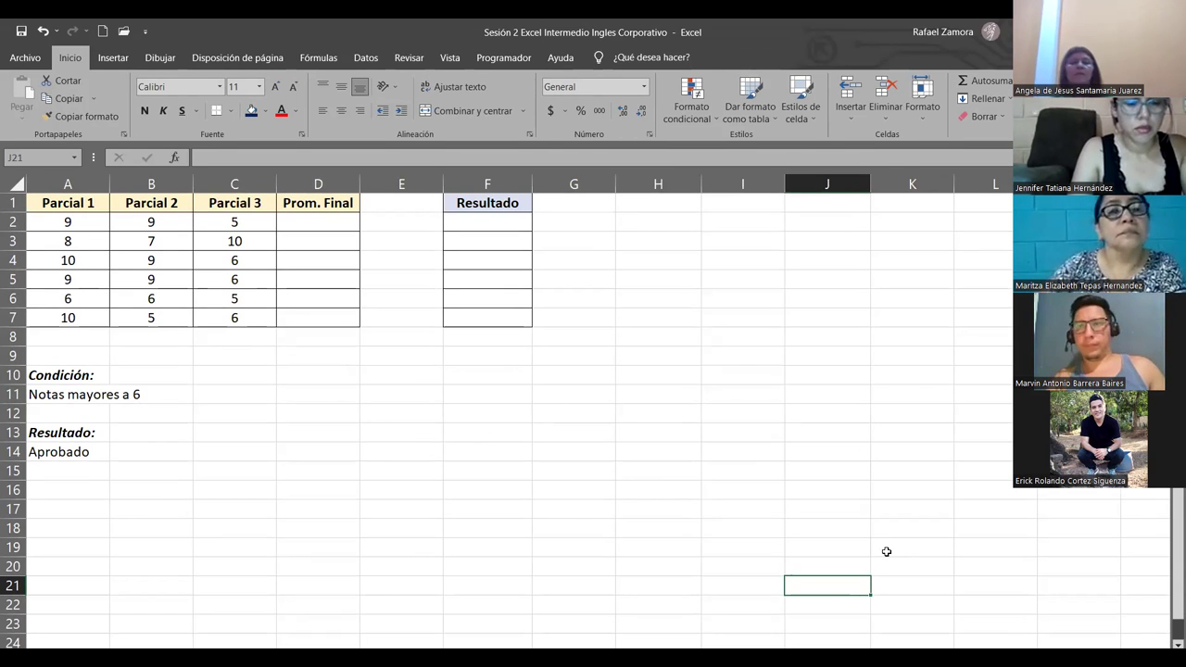
left_click(373, 487)
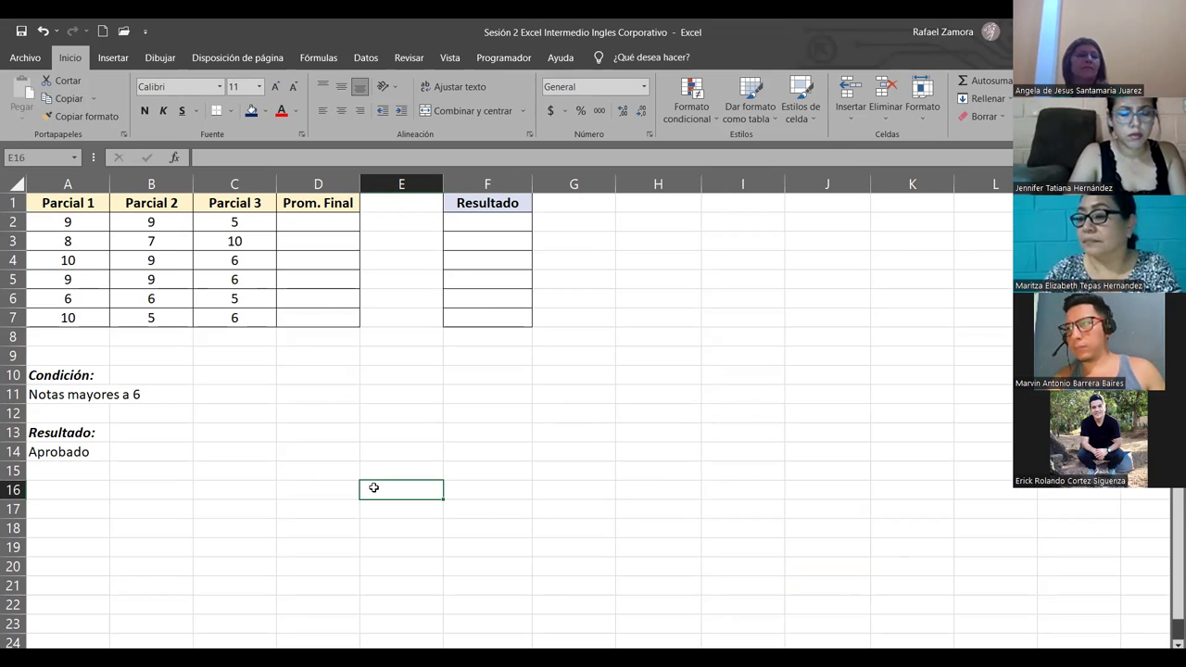
left_click(339, 225)
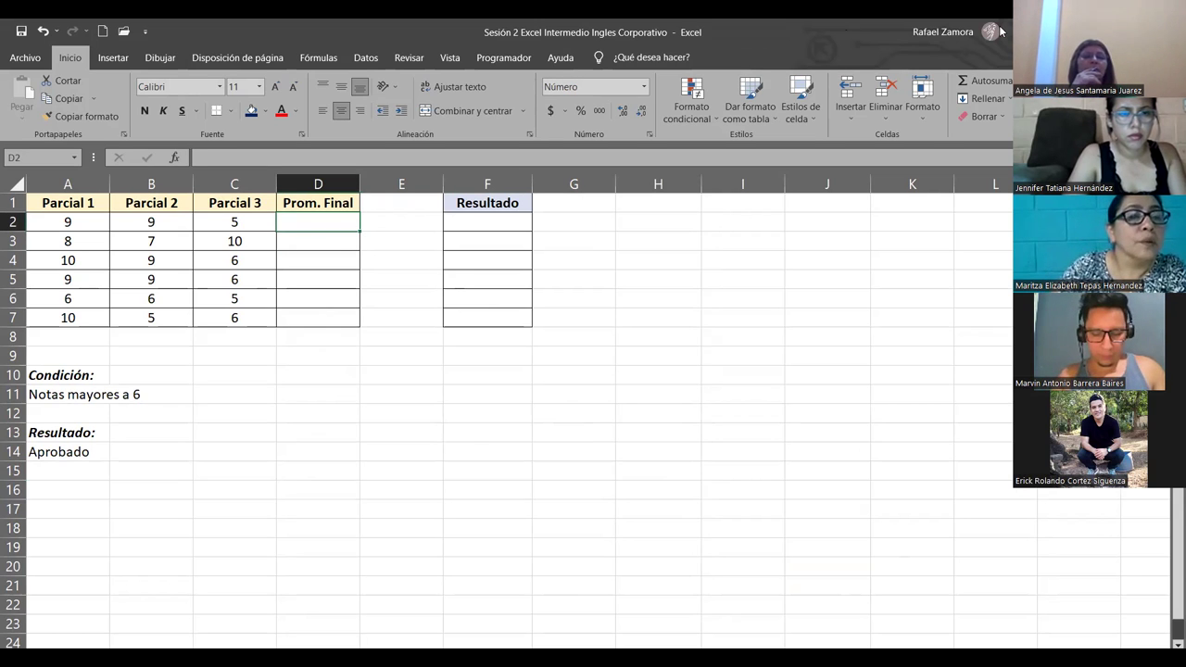
- Average the three Parcial scores in D2 with =PROMEDIO(A2:C2) and fill down to D7
type("=SUMA(A2:C2)")
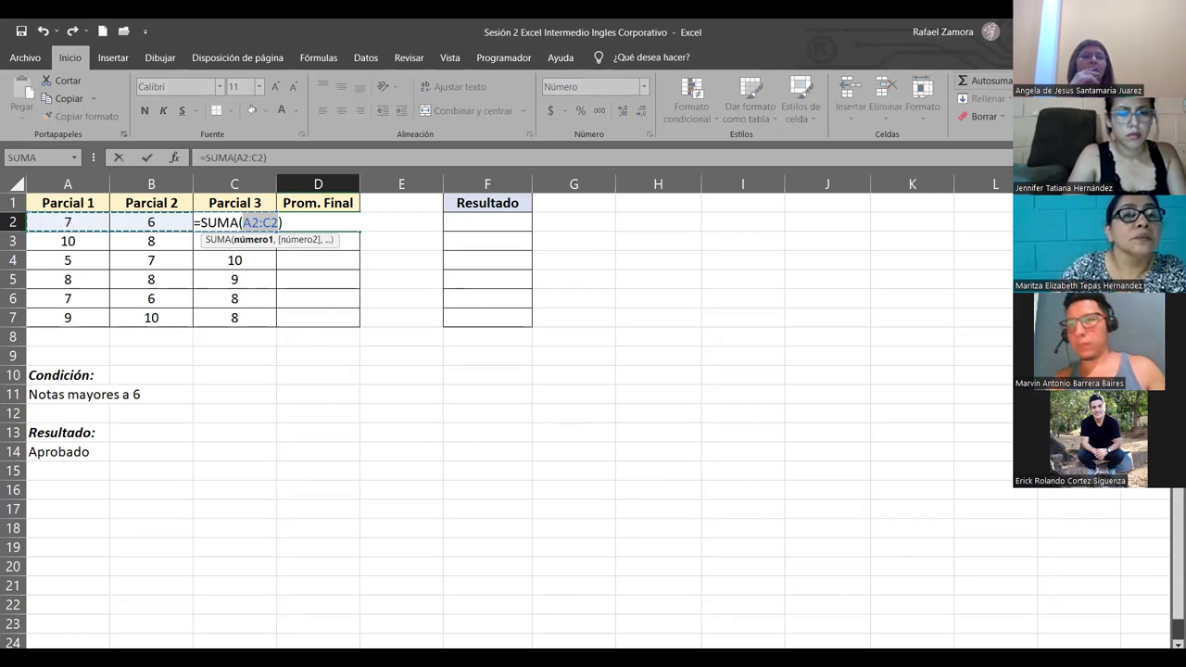
key("ctrl+Return")
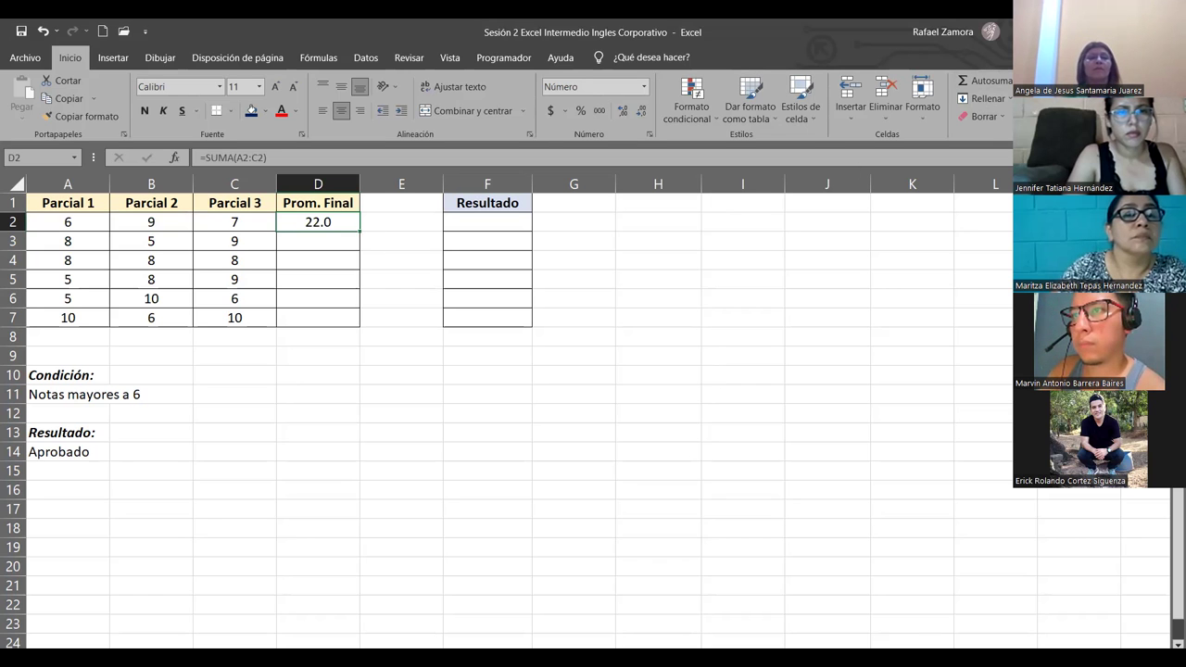
key("Return")
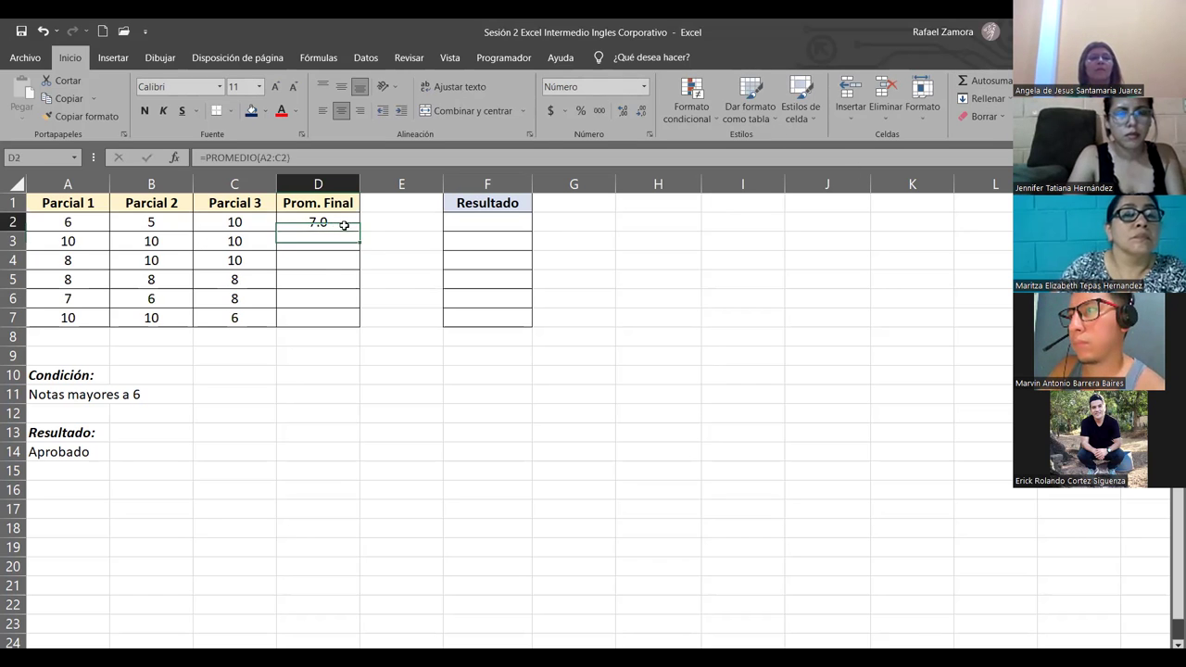
left_click_drag(360, 231, 343, 332)
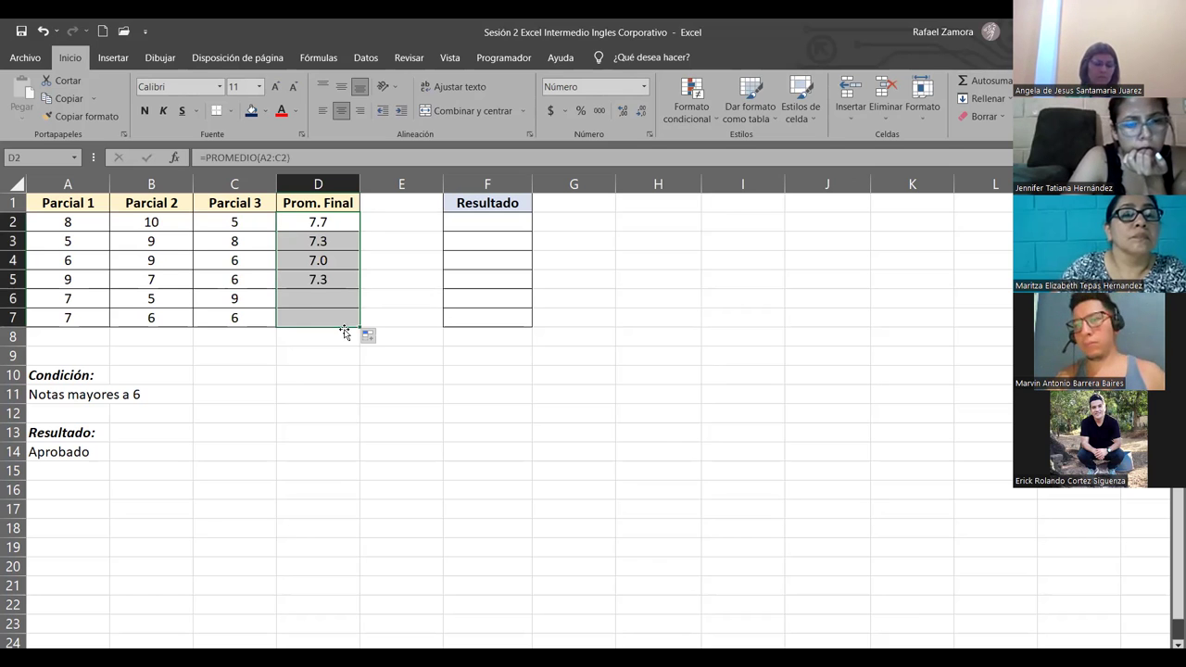
left_click(362, 432)
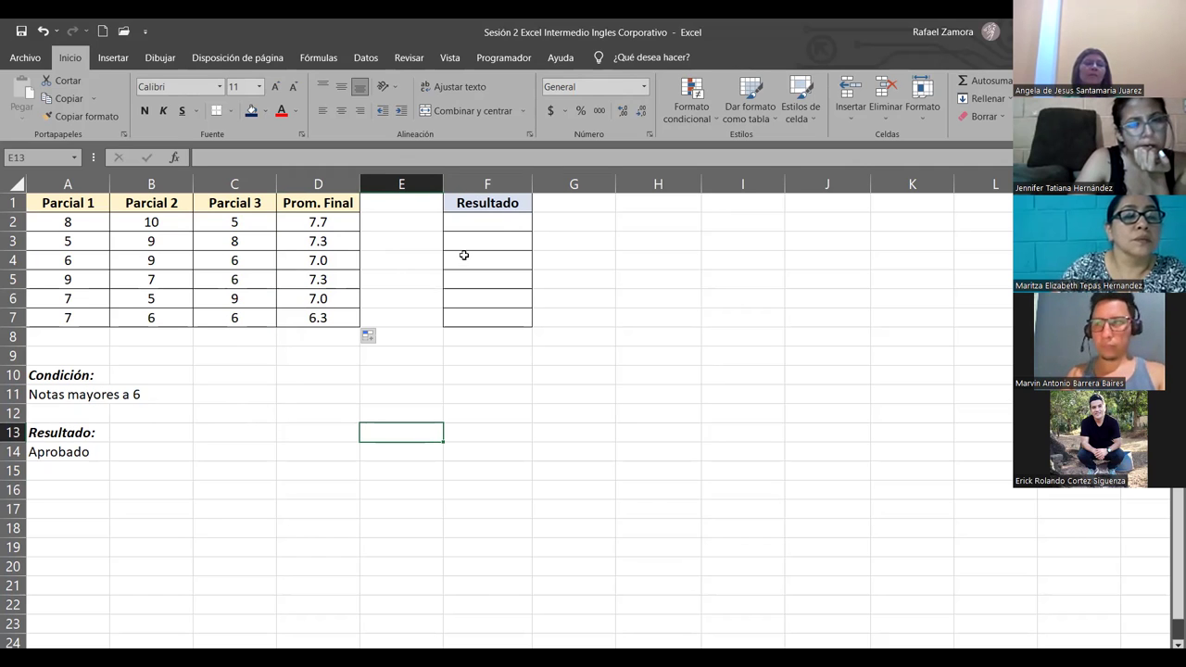
- Begin the Resultado formula in F2 as =SI(D2>6, testing the Prom. Final in D2
left_click(493, 225)
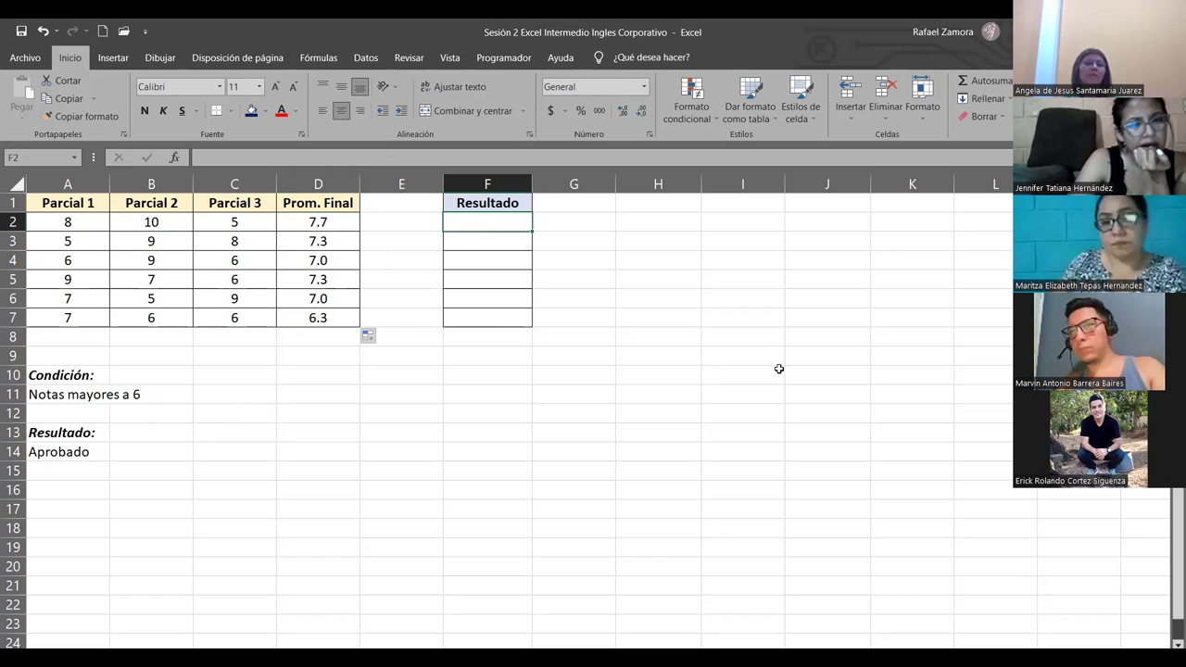
type("=")
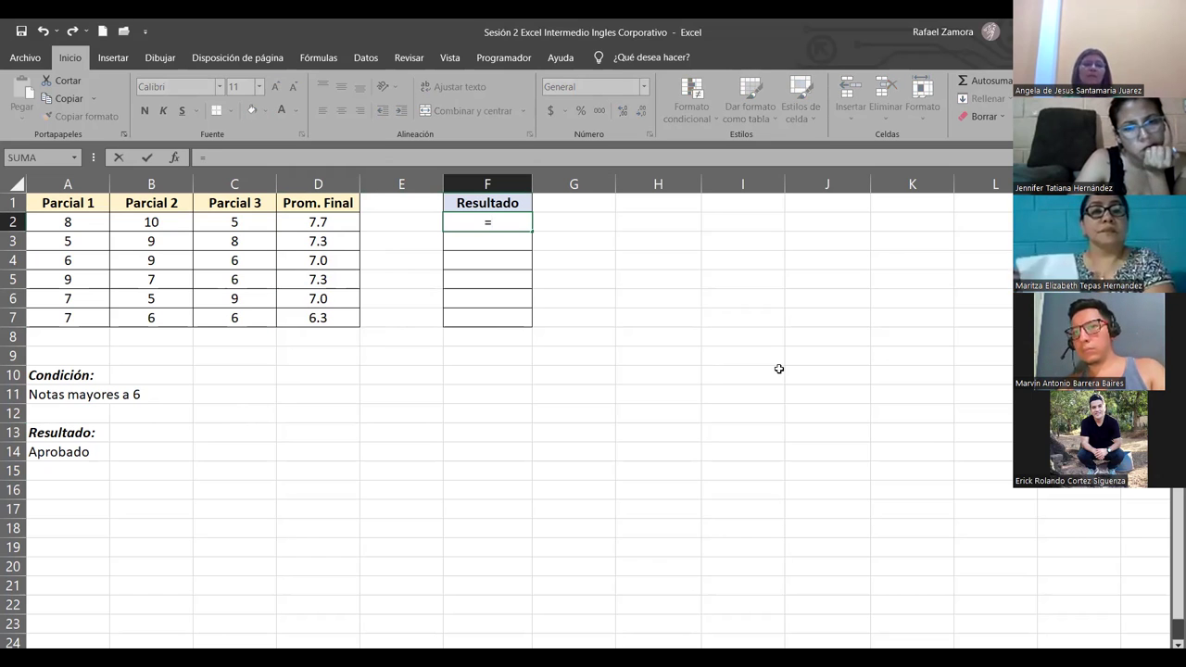
type("SI(")
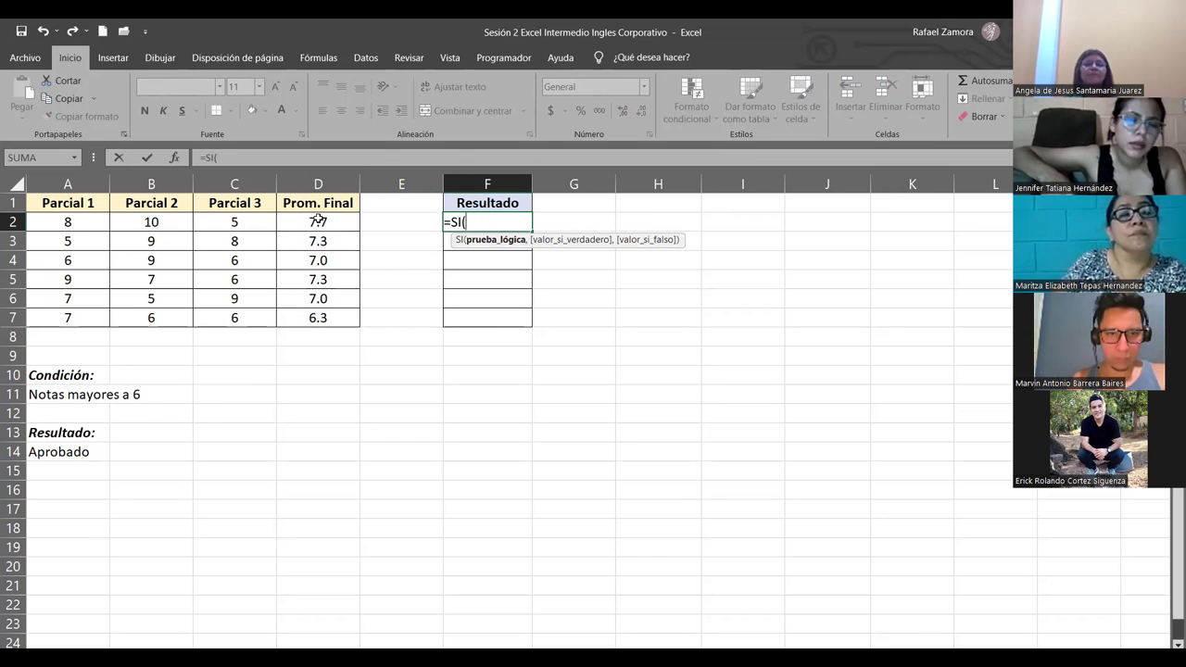
left_click(318, 222)
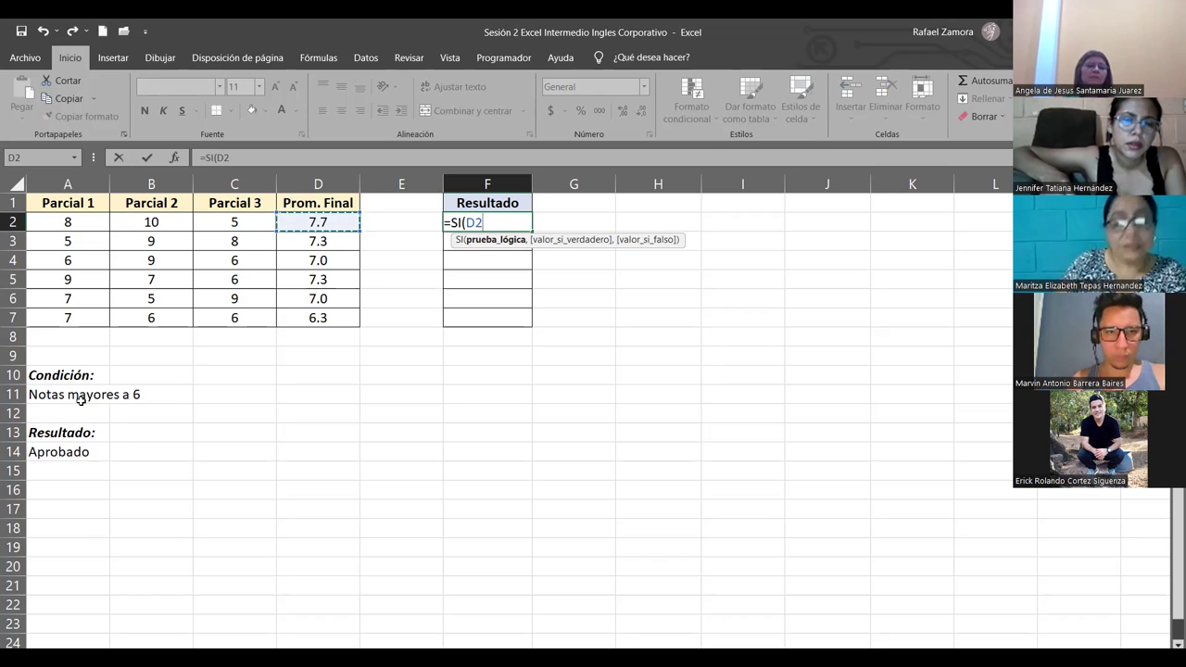
type(">6")
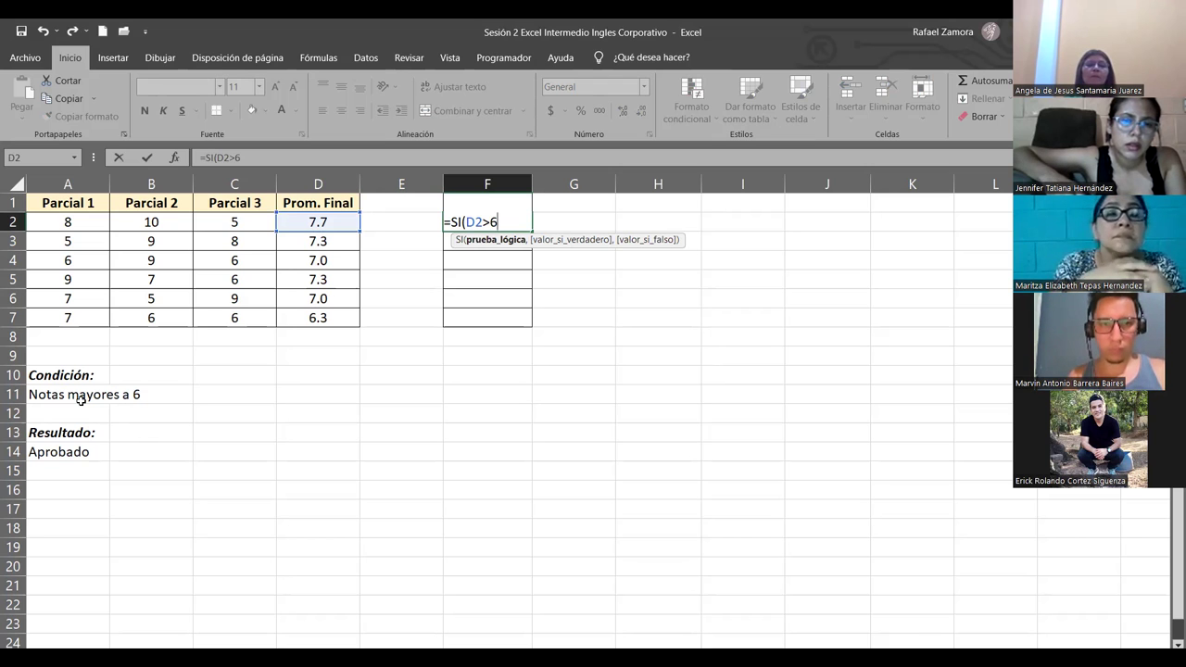
type(",")
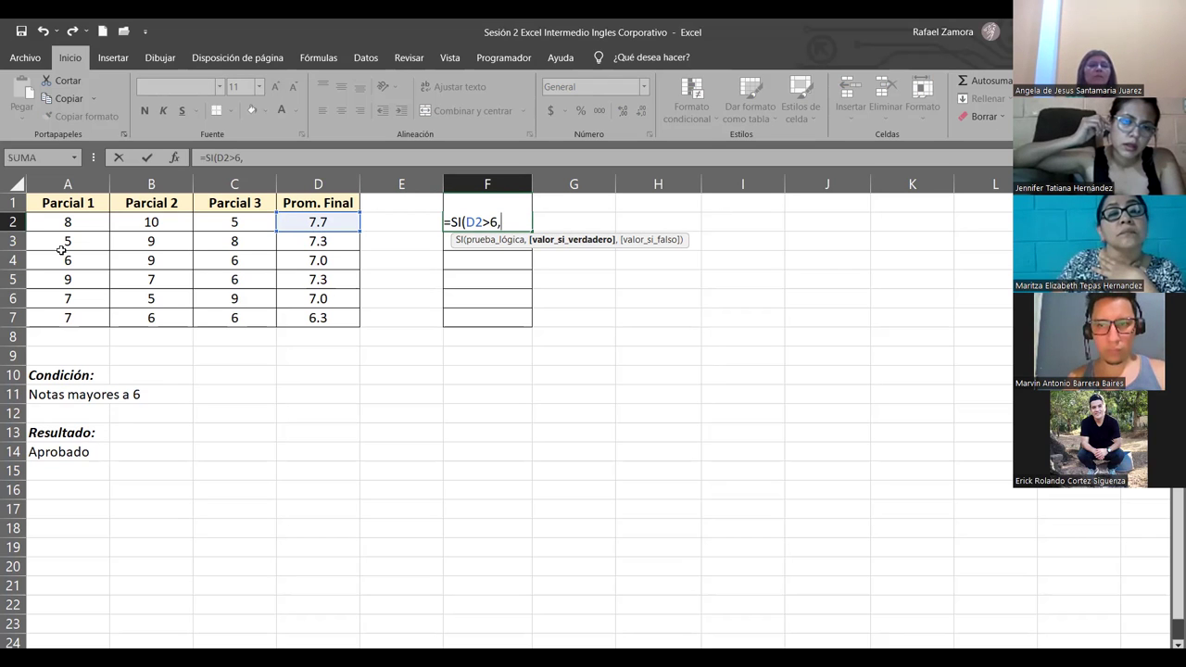
- Finish F2's formula as =SI(D2>6,"Aprobado","") so it displays Aprobado
left_click_drag(466, 223, 499, 222)
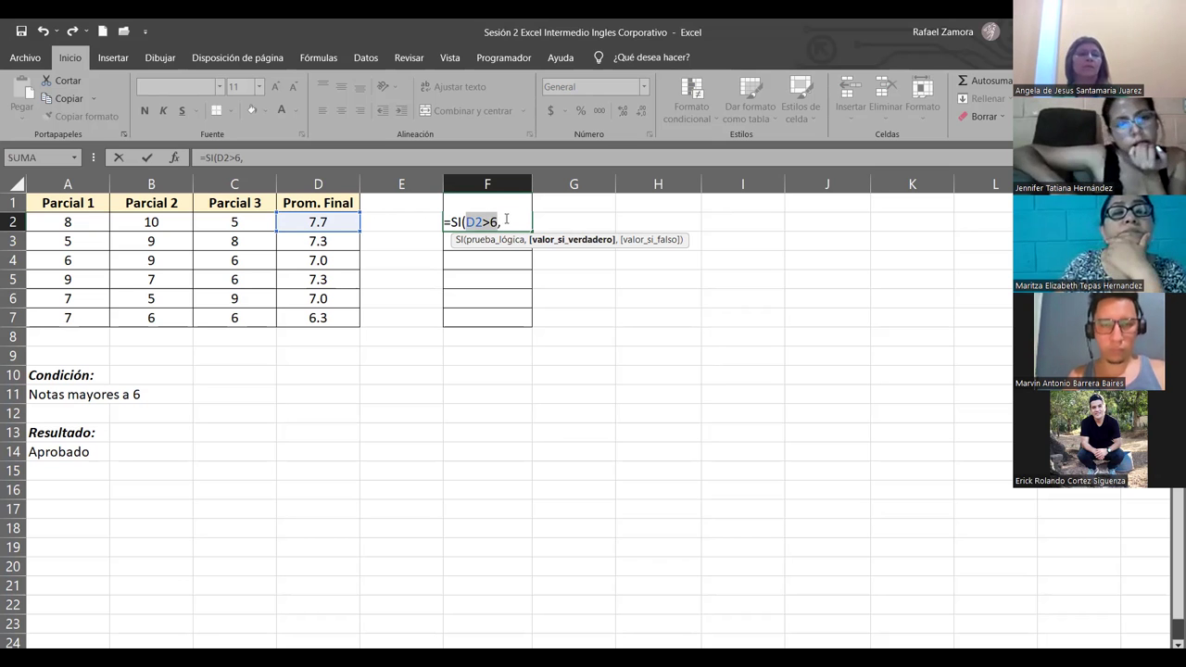
left_click(507, 222)
type("\"A")
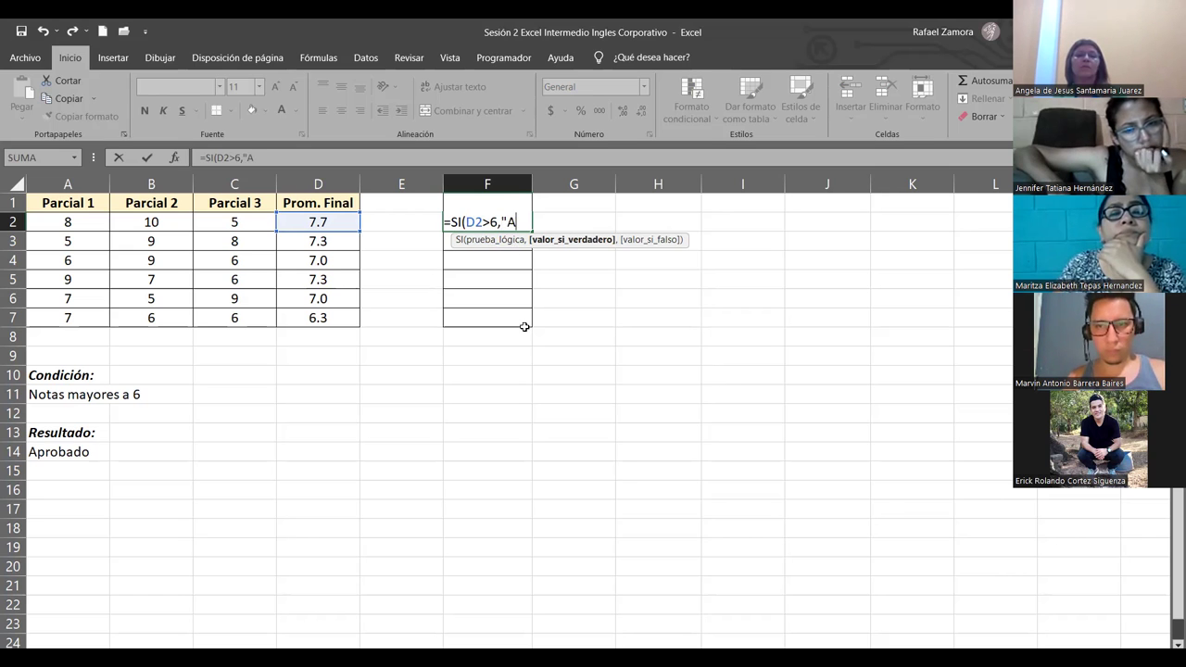
type("pr")
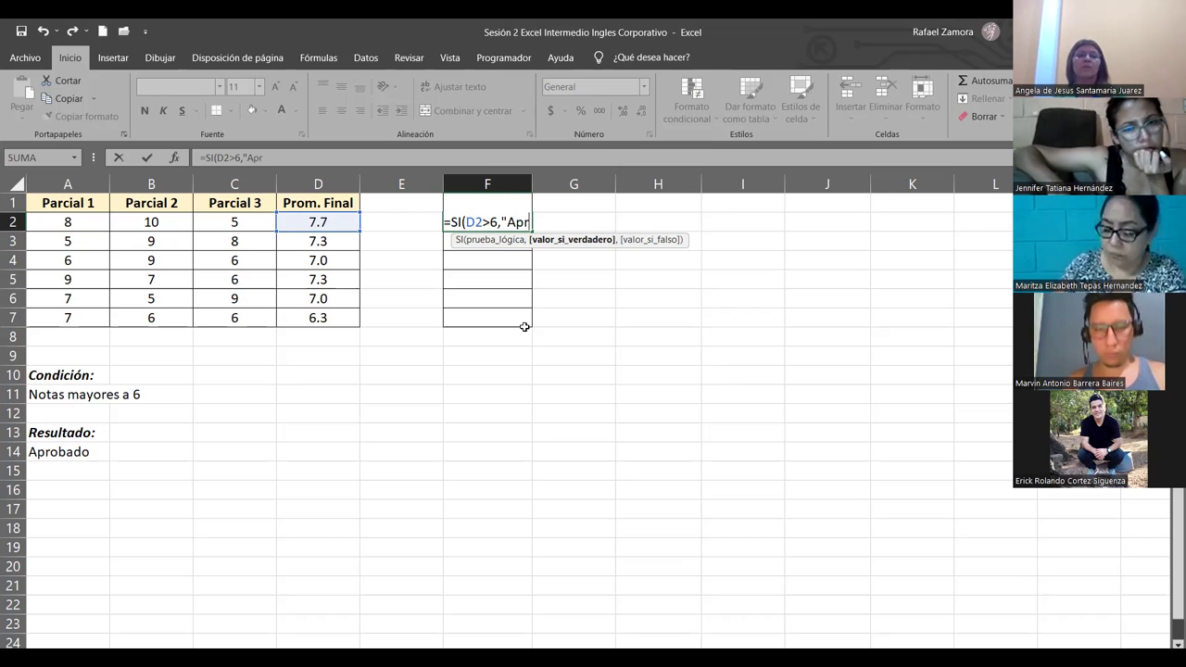
type("obado")
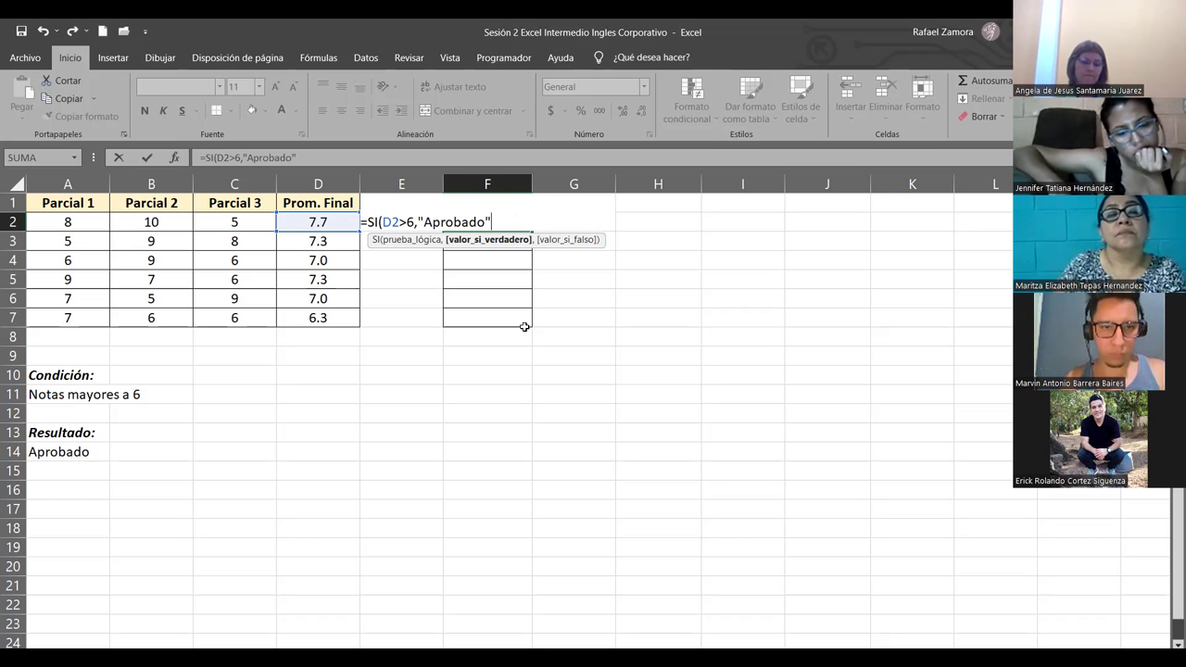
type(",")
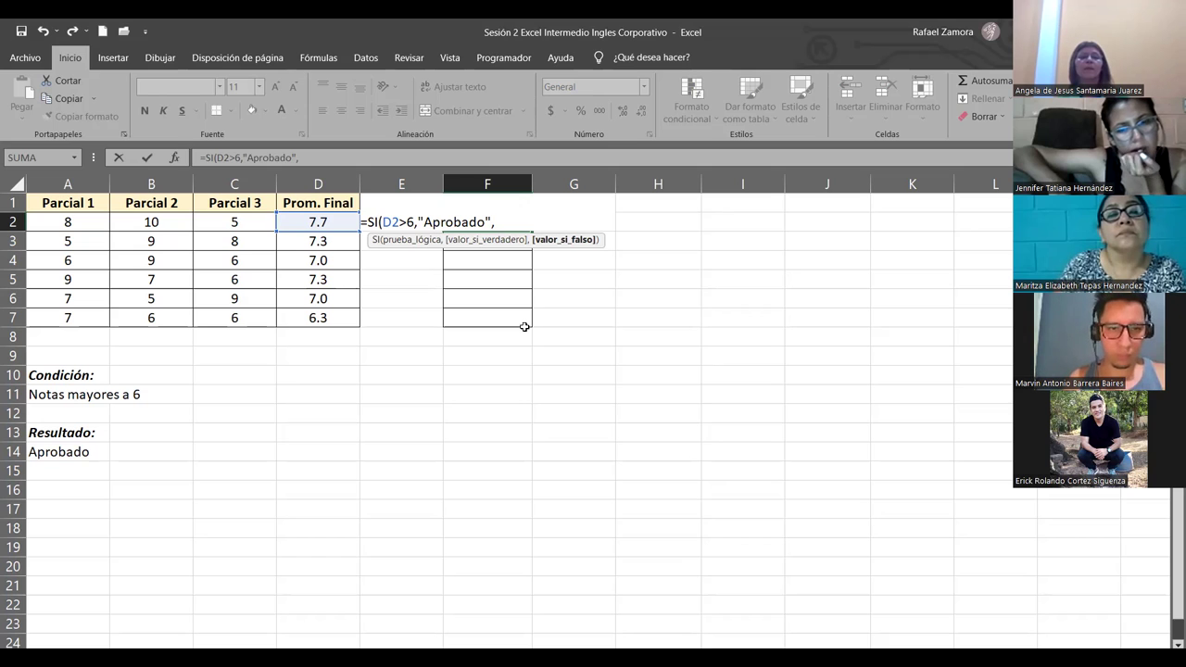
left_click(408, 239)
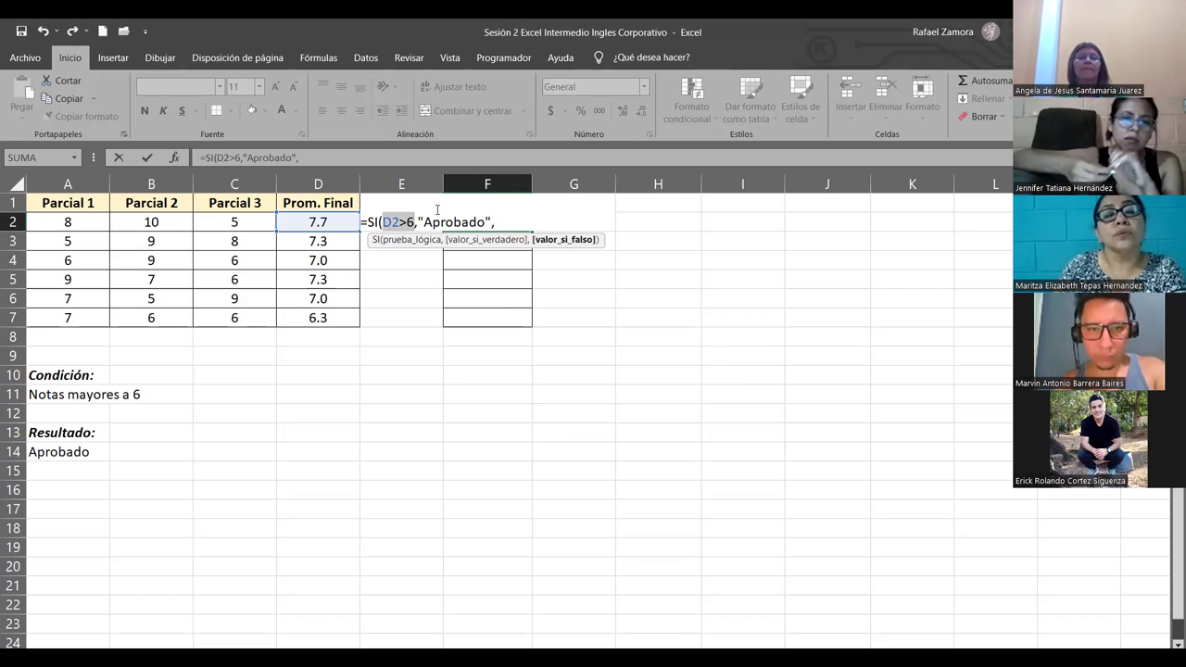
left_click_drag(423, 222, 487, 222)
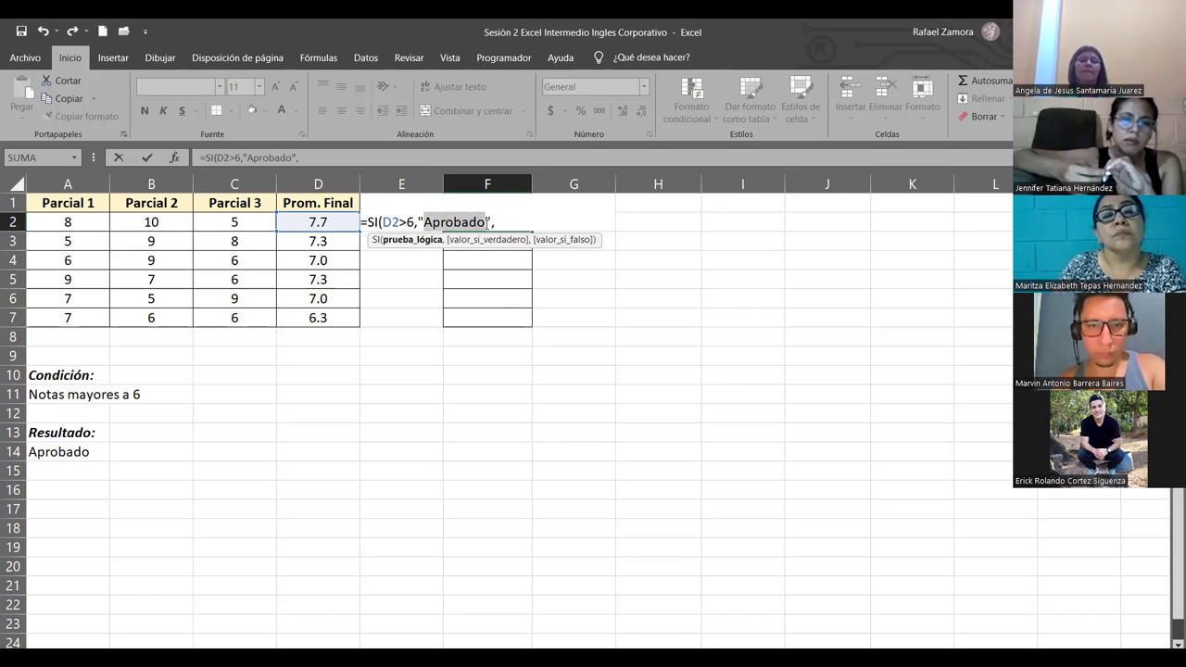
left_click(510, 223)
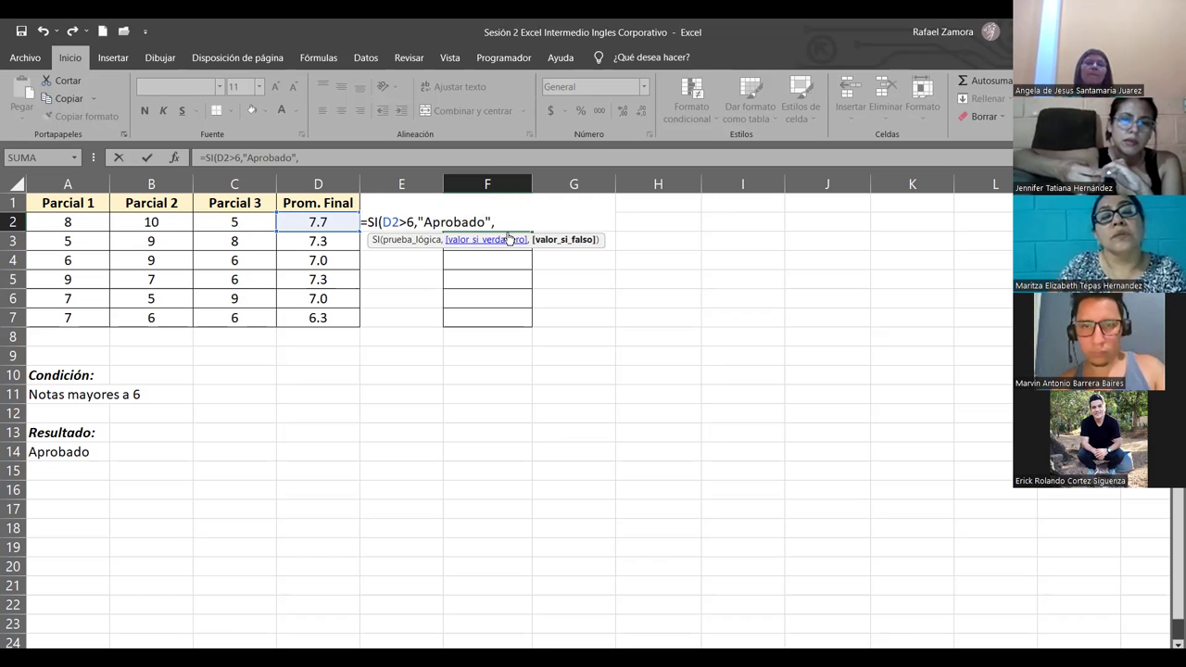
type("\"")
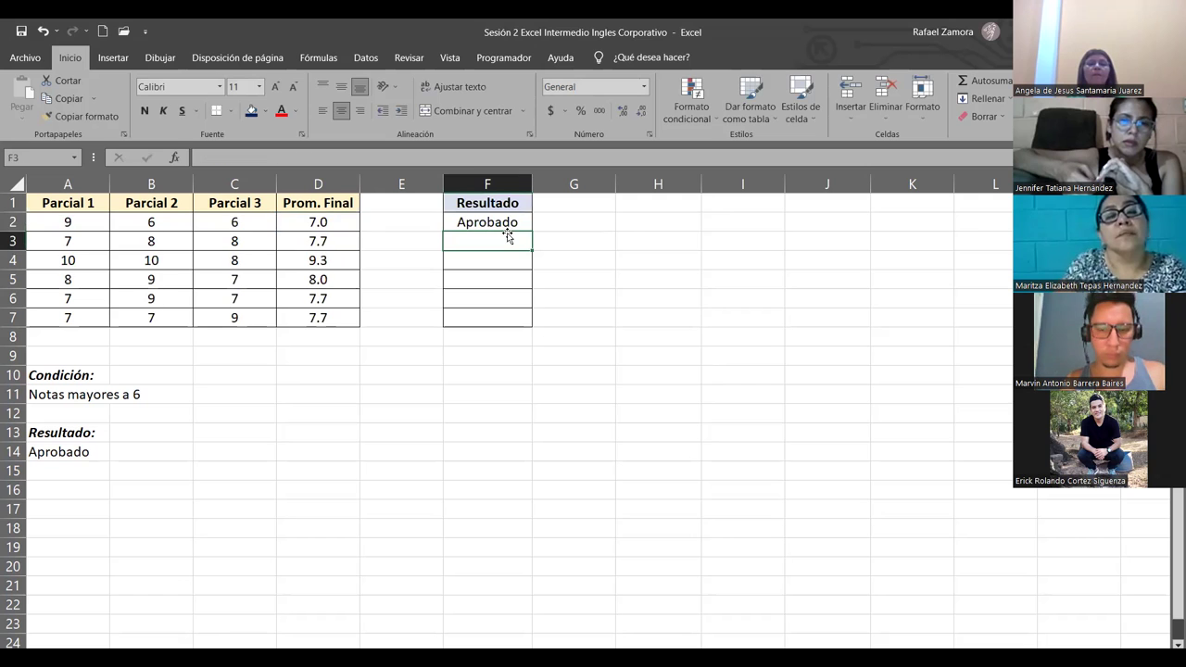
- Fill the SI formula from F2 down to F7 and recalculate the random grades with F9
left_click_drag(527, 235, 524, 324)
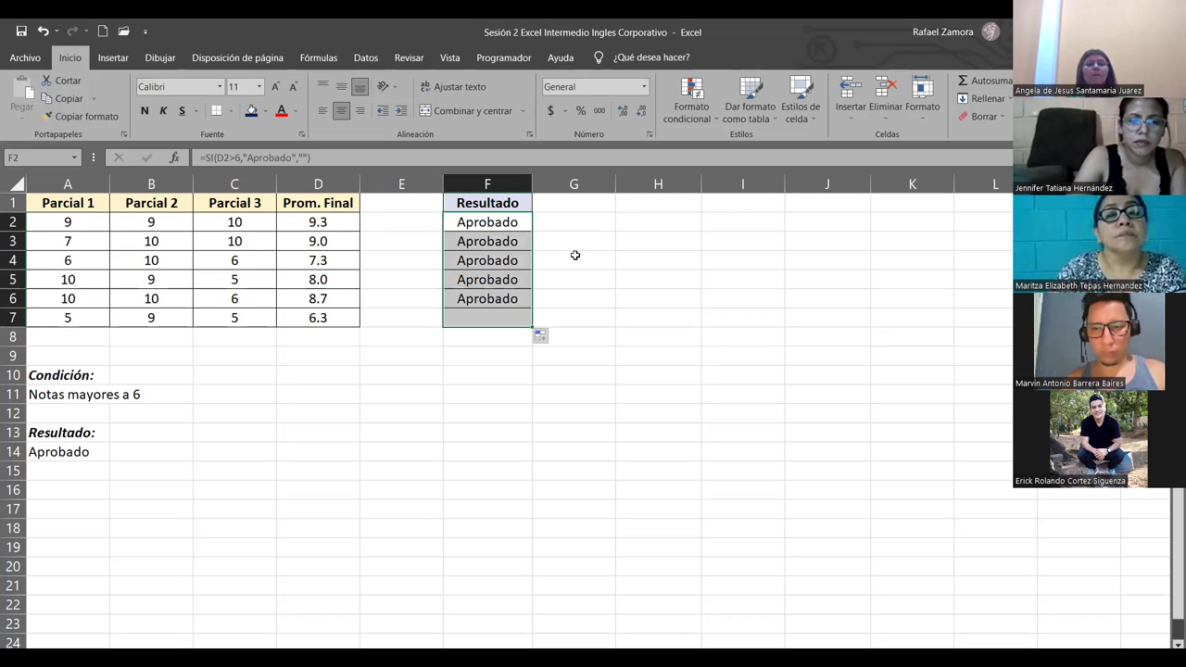
left_click(479, 459)
key("F9")
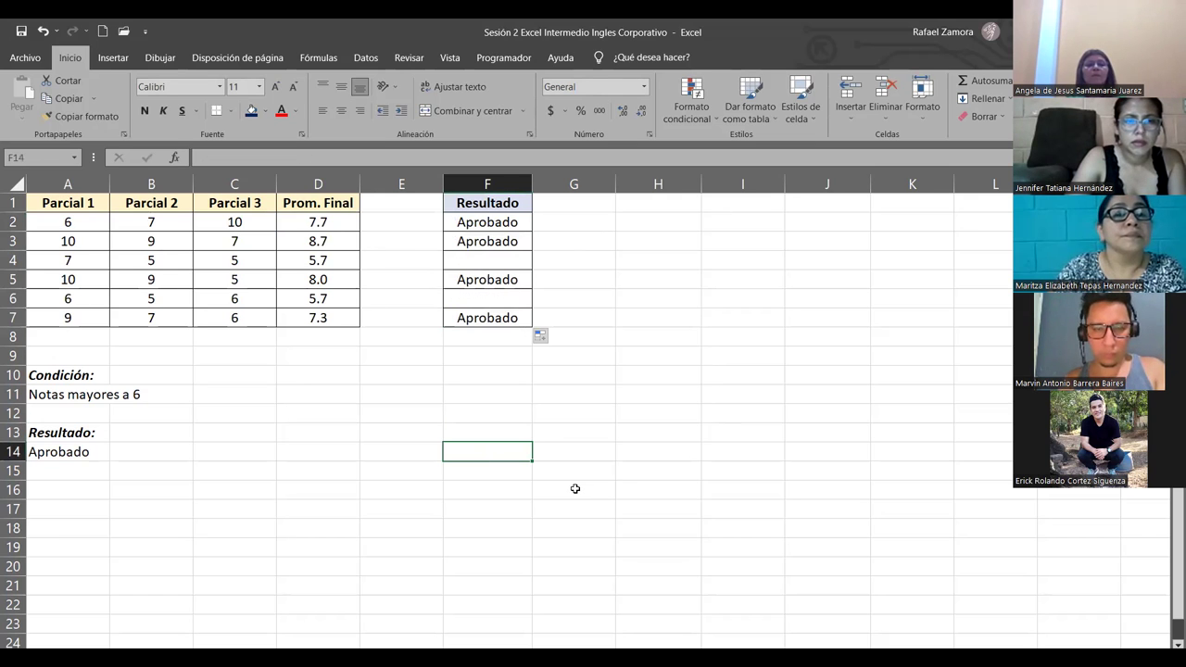
key("F9")
key("F9")
key("F9")
key("F9")
key("F9")
key("F9")
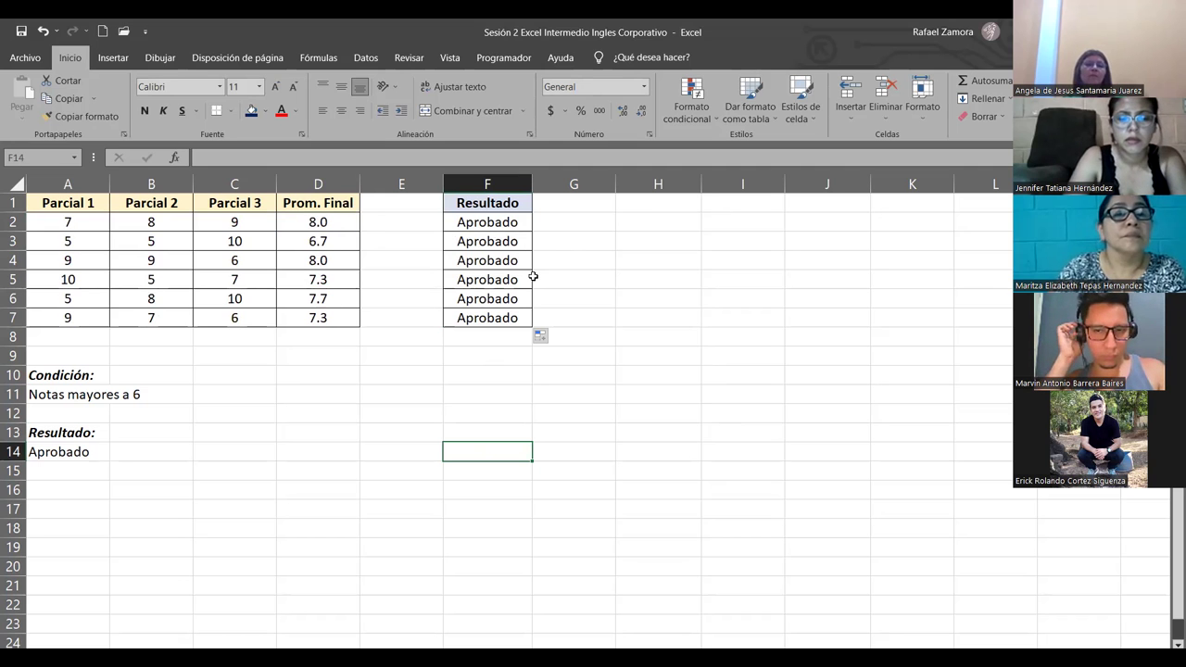
key("F9")
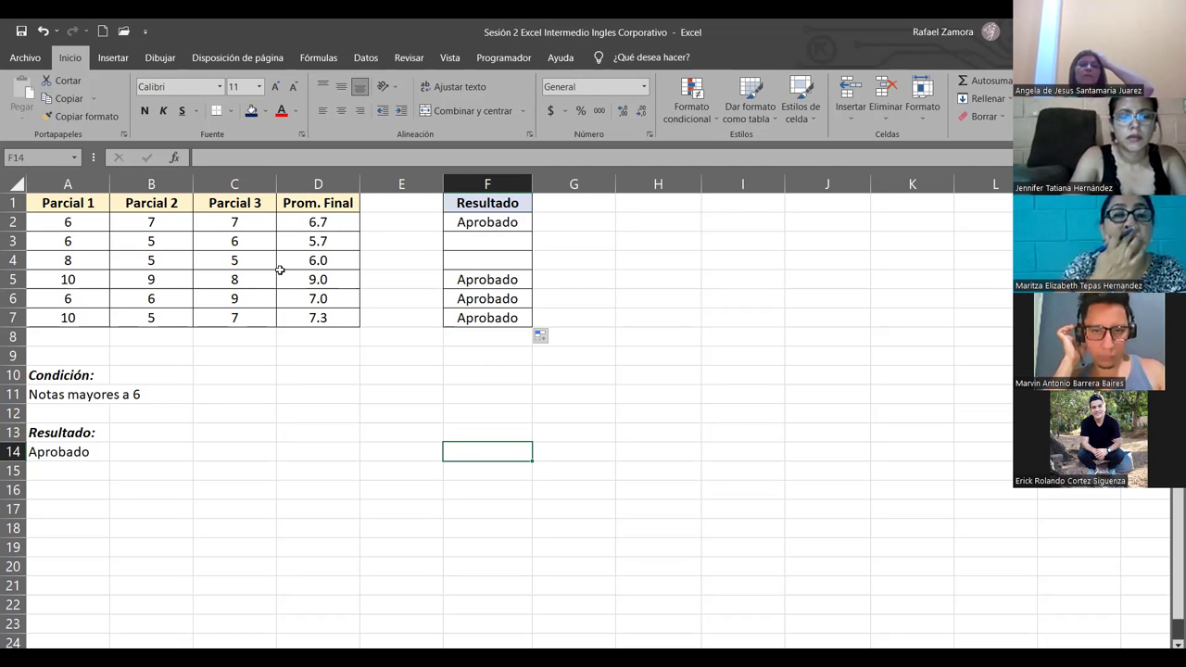
- Check the D3 and D4 averages against their Resultado values, then recalculate again
left_click(313, 239)
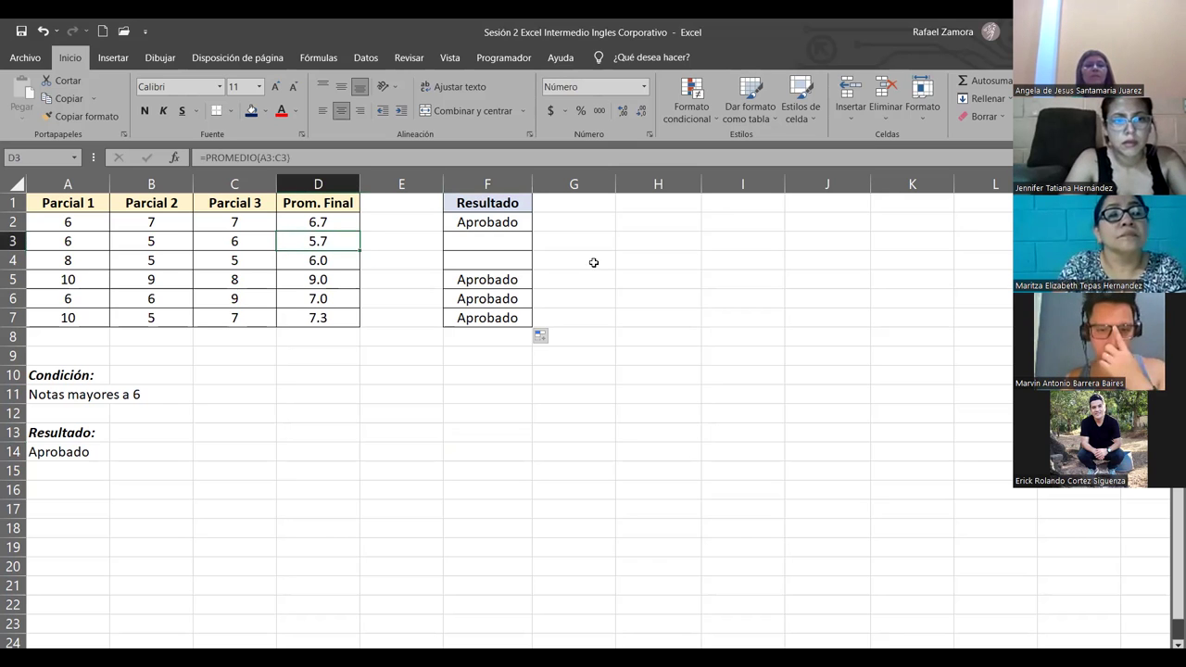
left_click(341, 264)
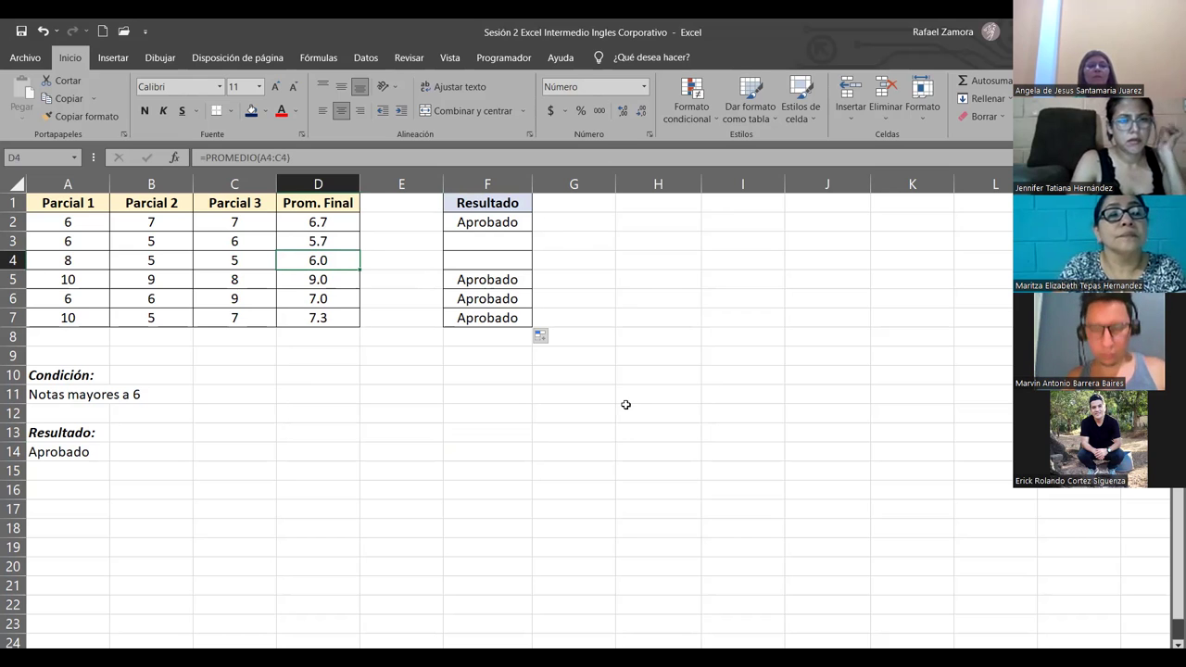
left_click(471, 399)
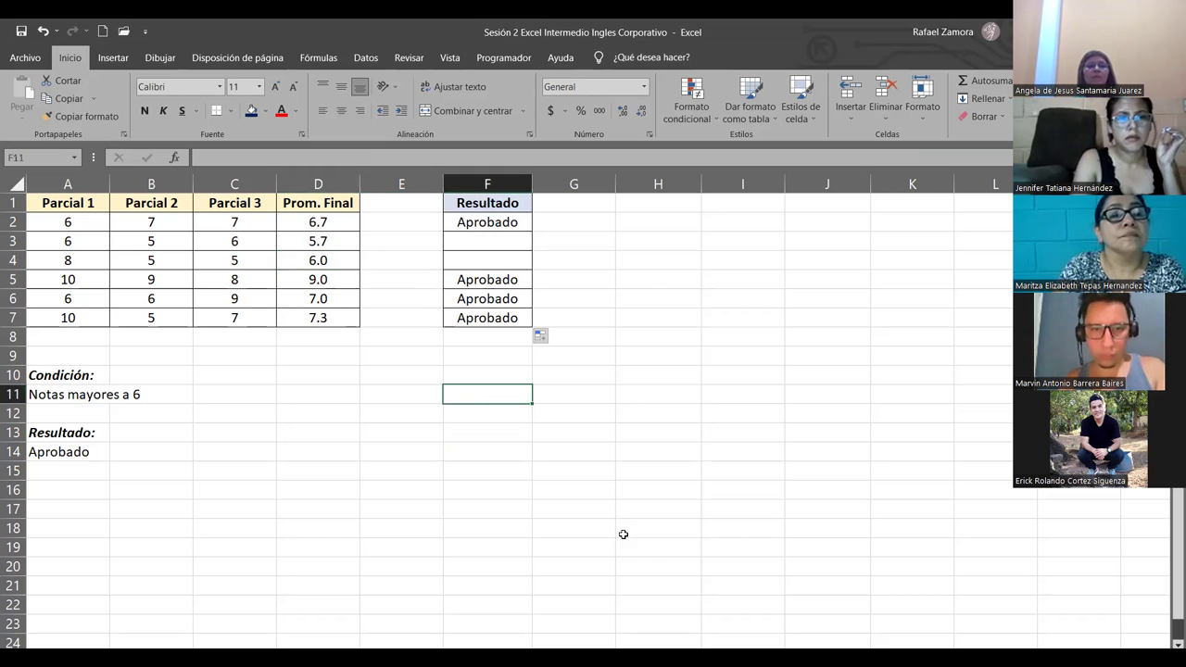
key("F9")
key("F9")
key("F9")
key("F9")
key("F9")
key("F9")
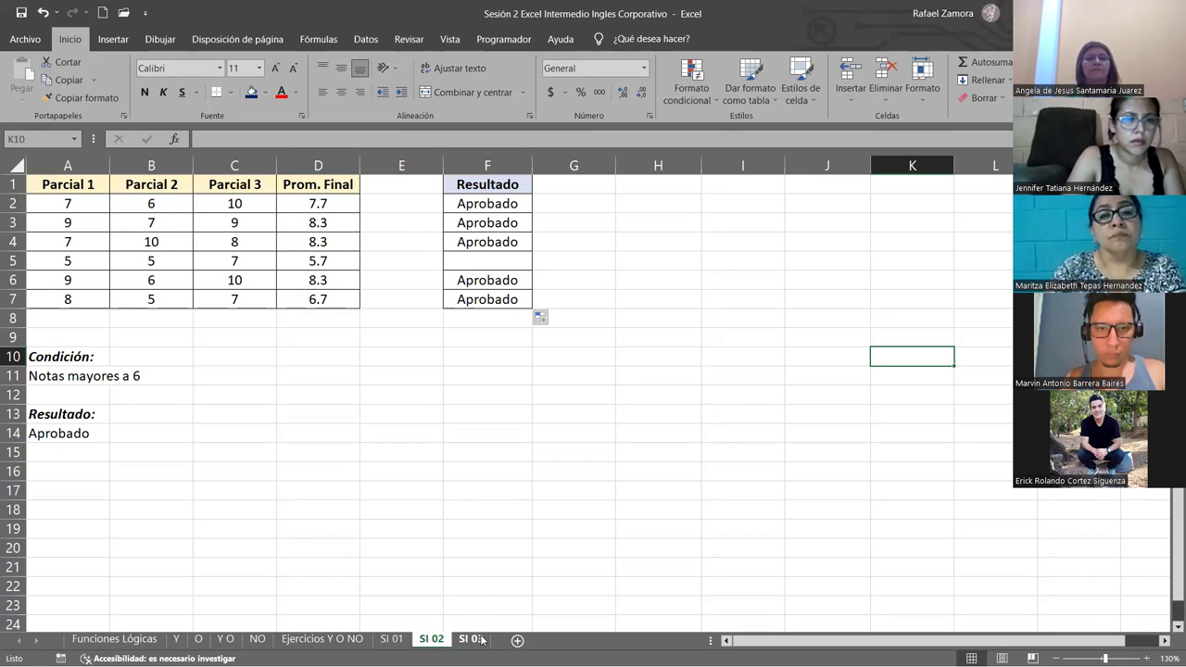
- Switch to the SI 03 sheet with monthly Ingresos, Costo columns and a slightly wider ESTADO column
left_click(471, 639)
left_click(622, 436)
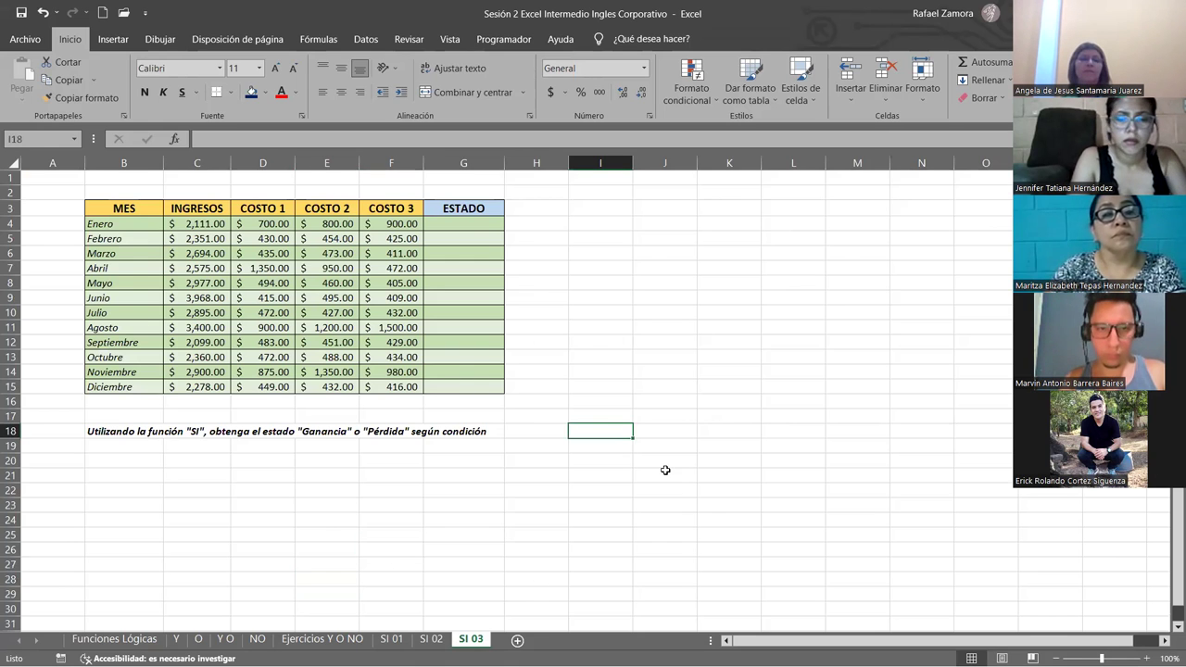
scroll(665, 470, "up", 2)
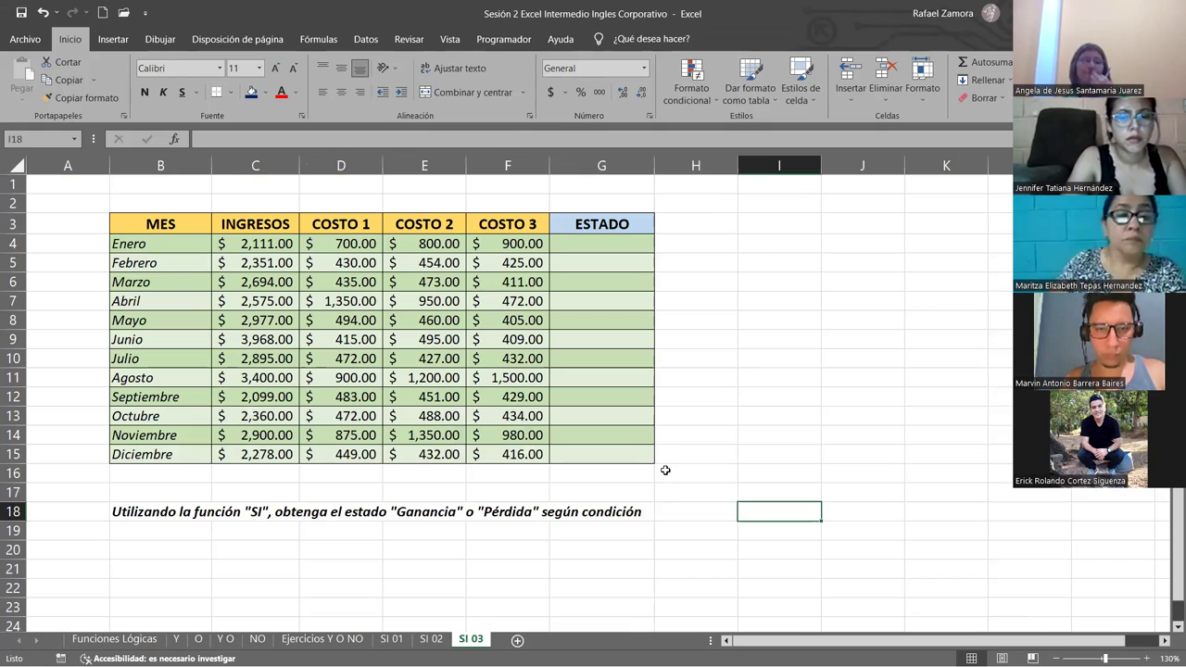
left_click(676, 539)
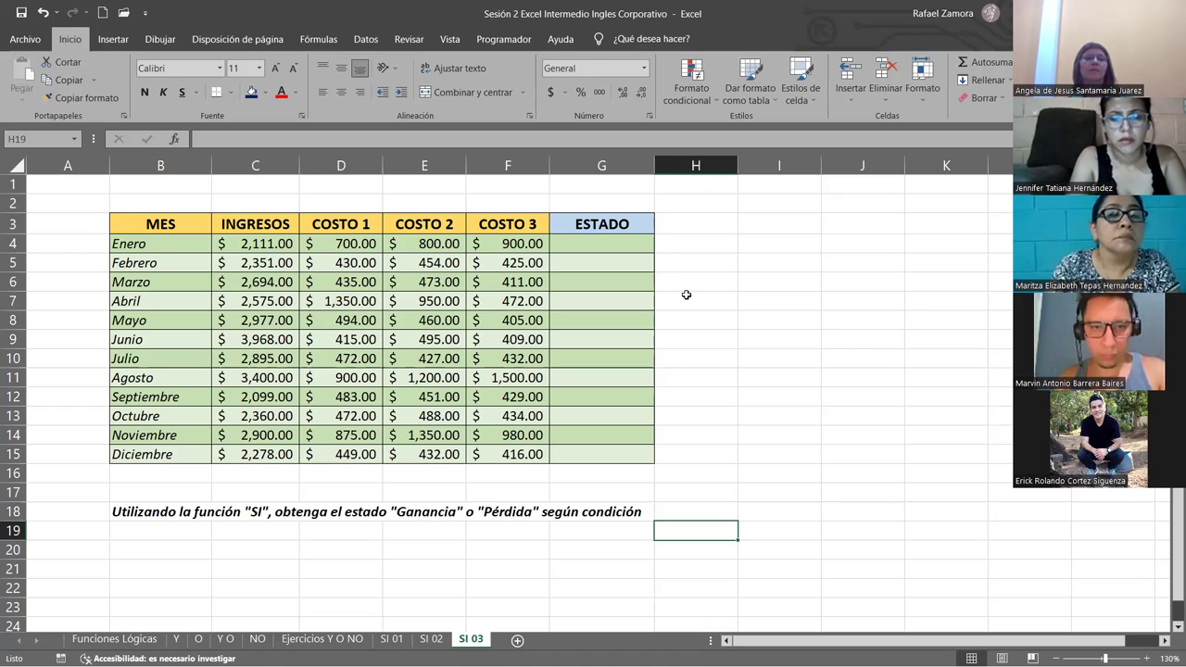
key("ctrl+z")
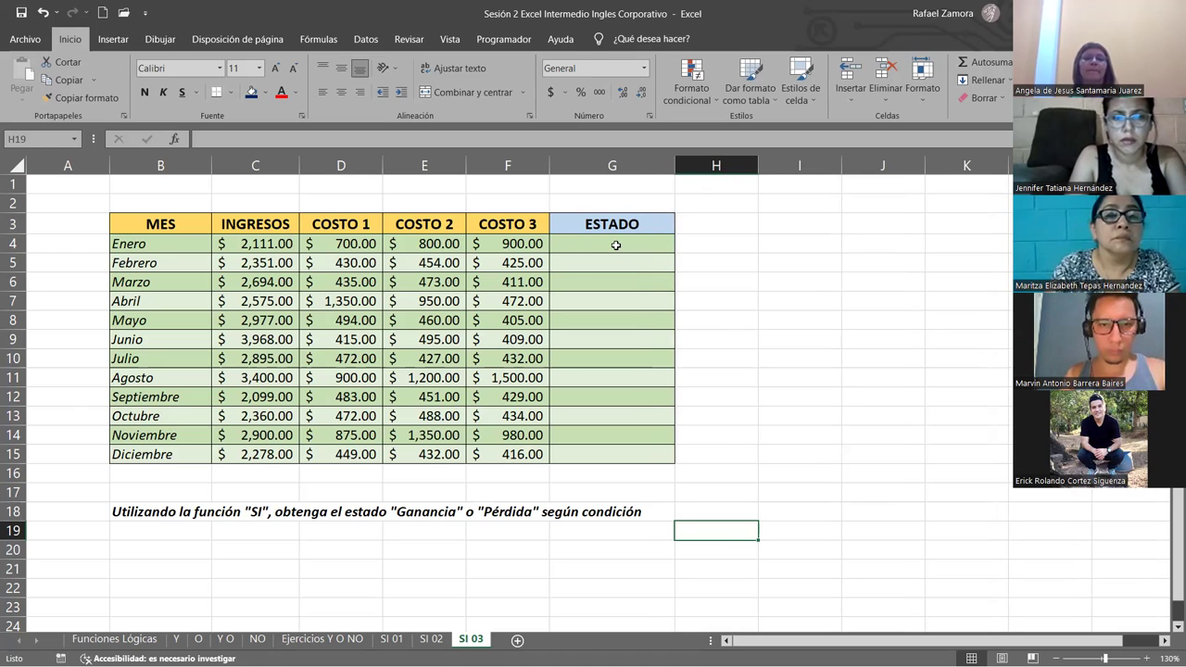
left_click(615, 245)
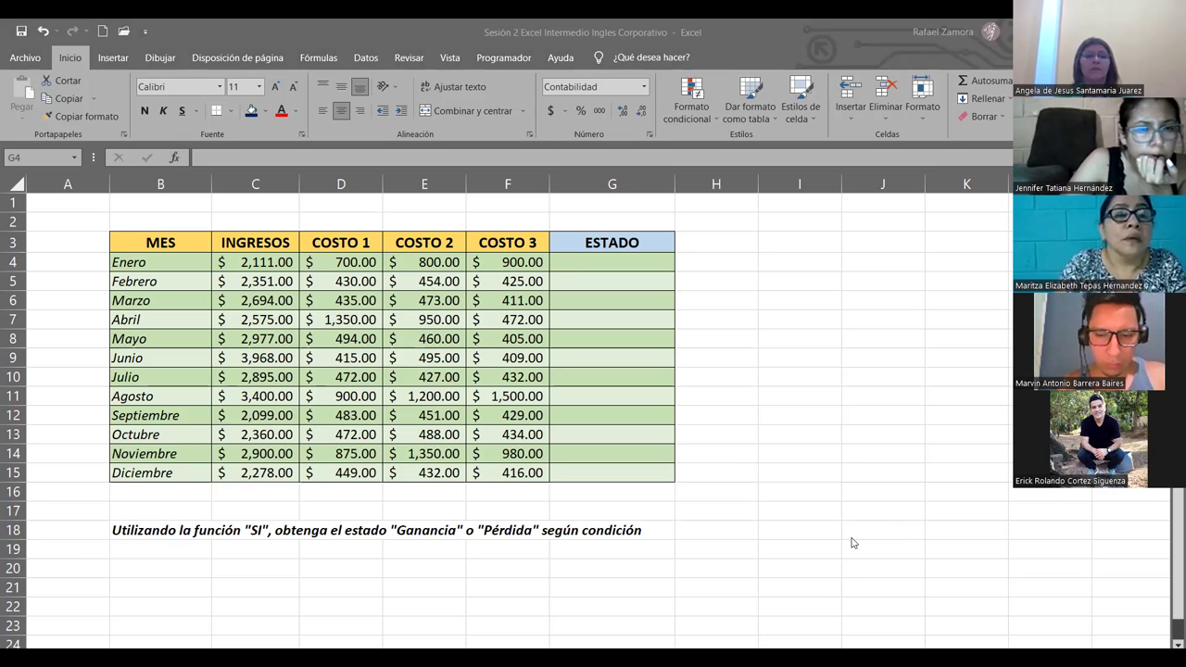
left_click(806, 495)
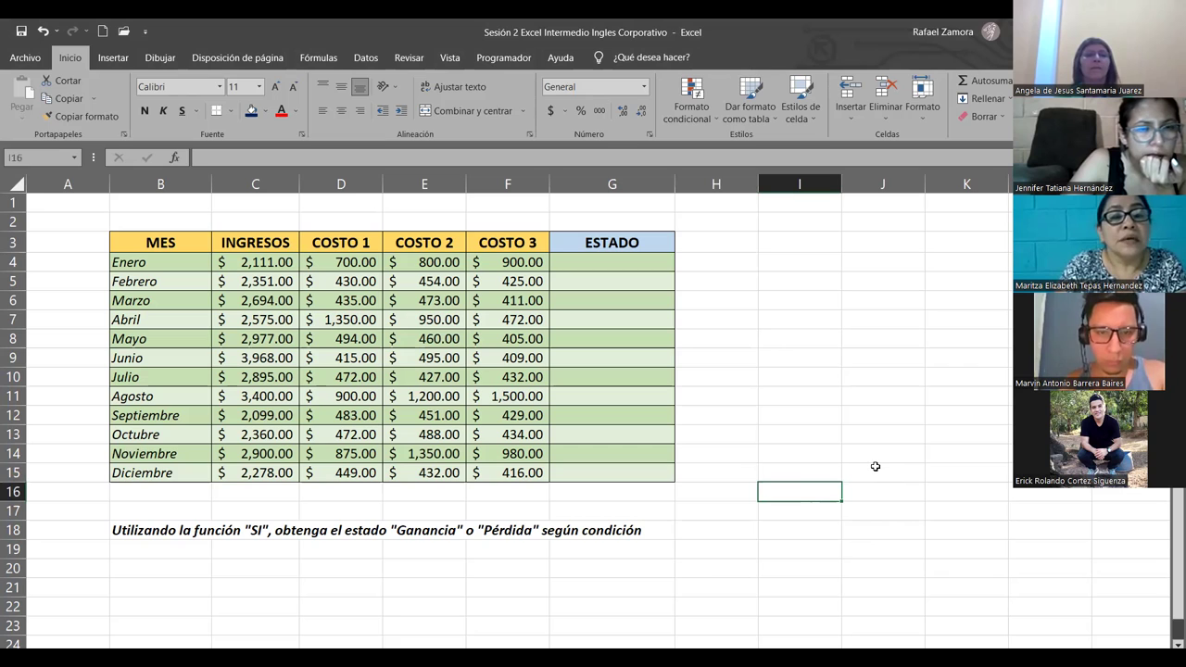
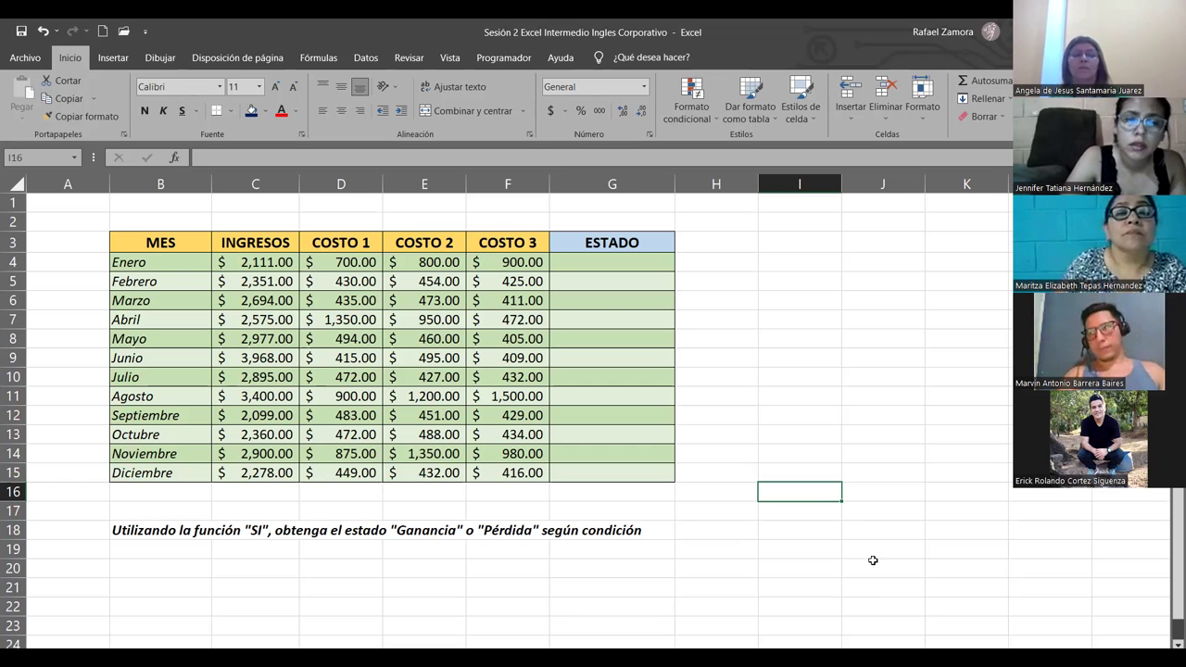
- Enter =SUMA(D4:F4) in I4 and fill it down to I15, giving totals from 2,400.00 to 1,297.00
left_click(810, 263)
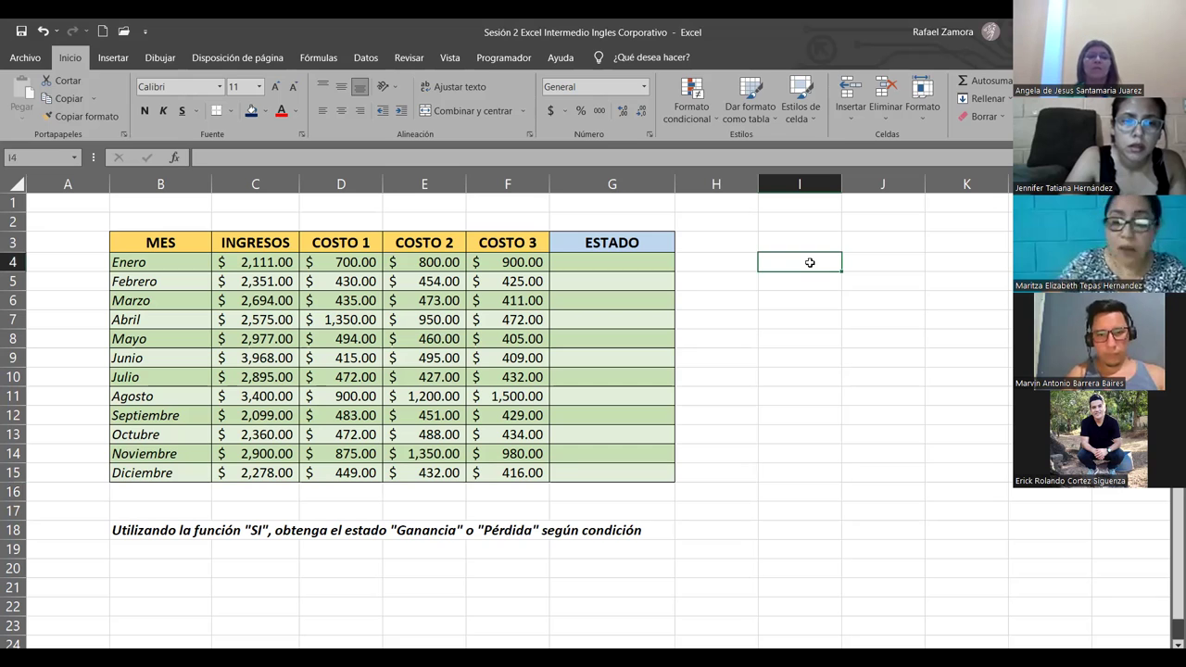
type("=")
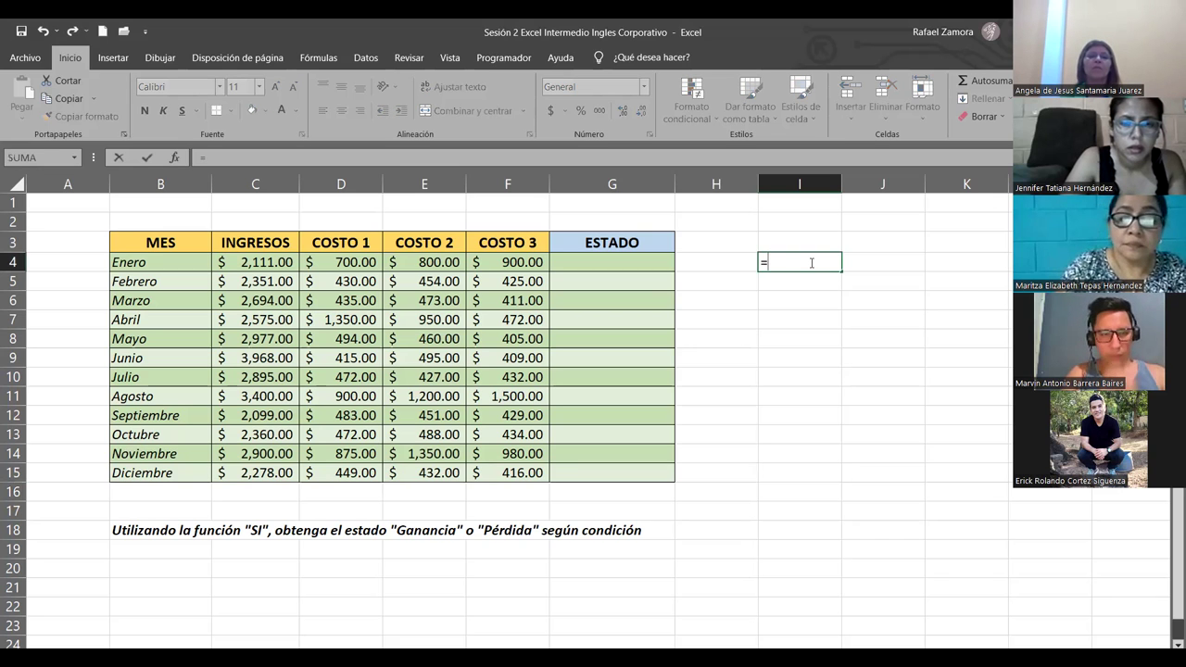
type("SUMA(")
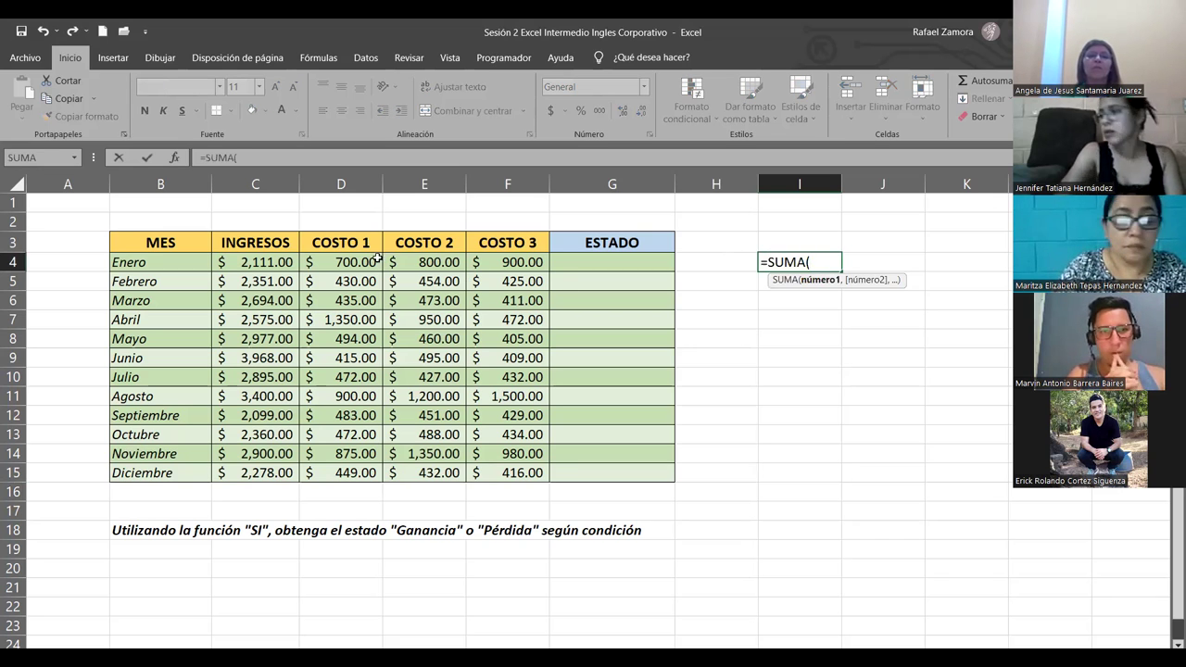
left_click(375, 261)
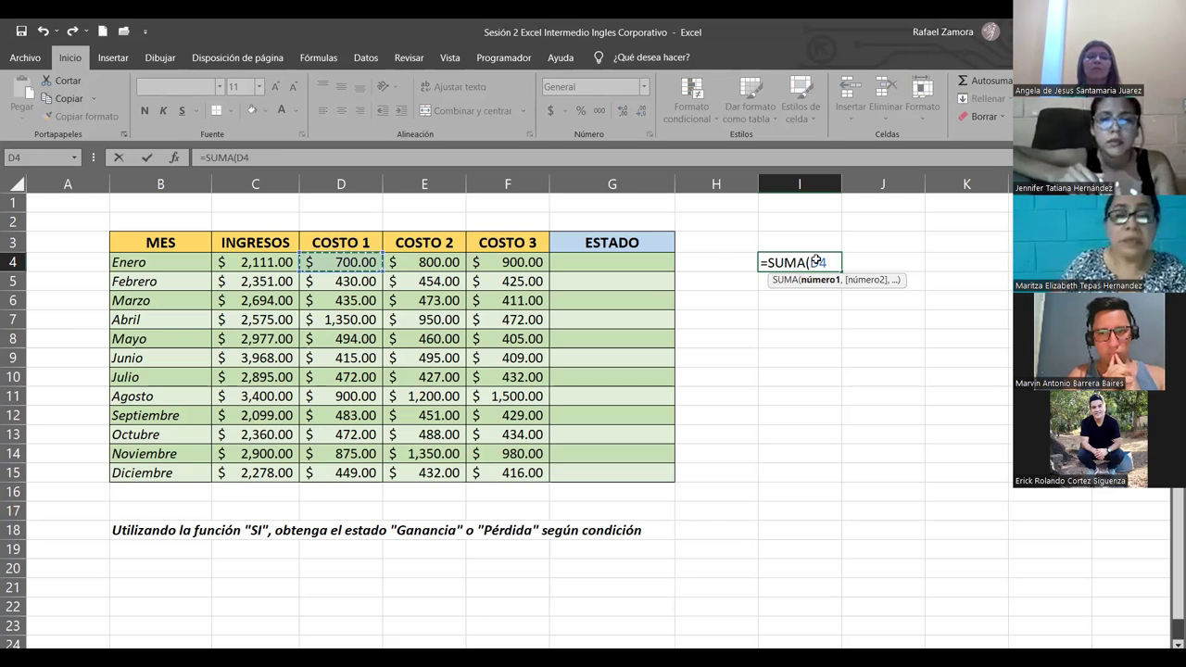
type(":F4")
key("Return")
left_click_drag(815, 262, 842, 477)
left_click(896, 266)
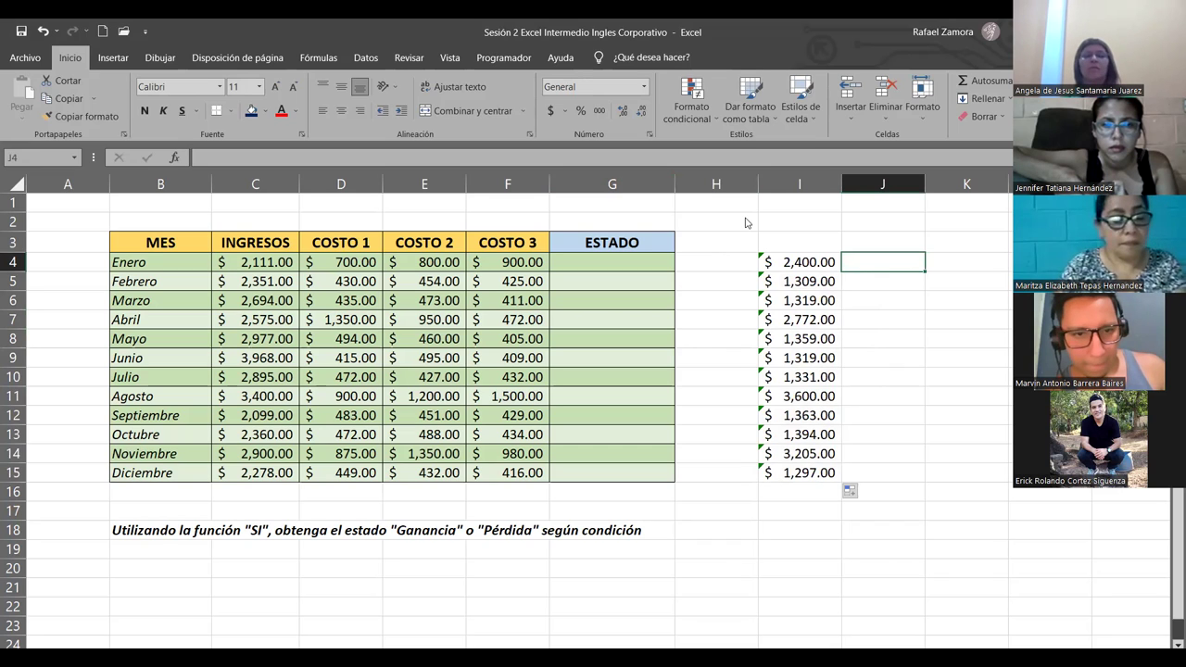
left_click(804, 281)
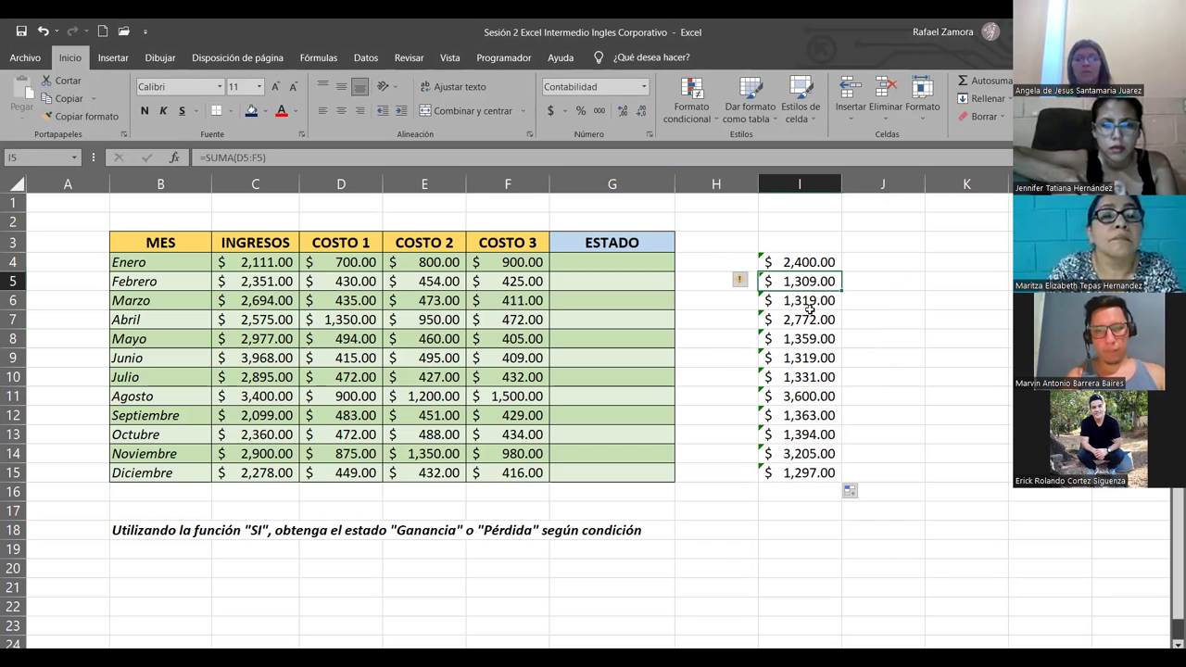
left_click(811, 312)
left_click(810, 321)
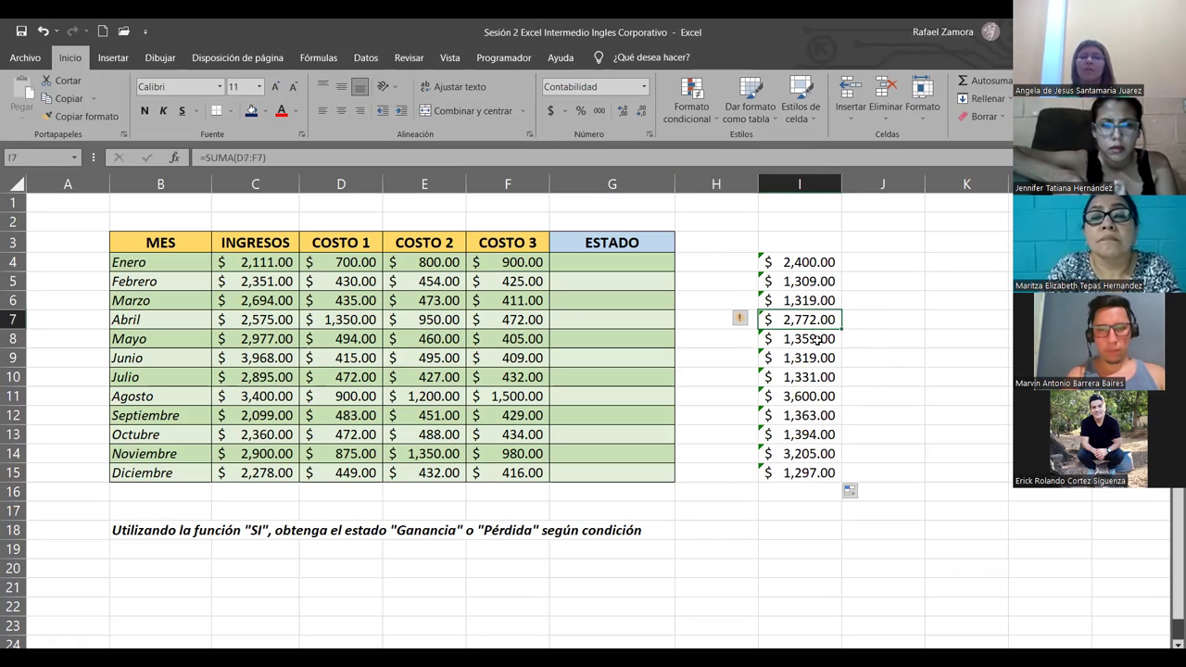
left_click(817, 339)
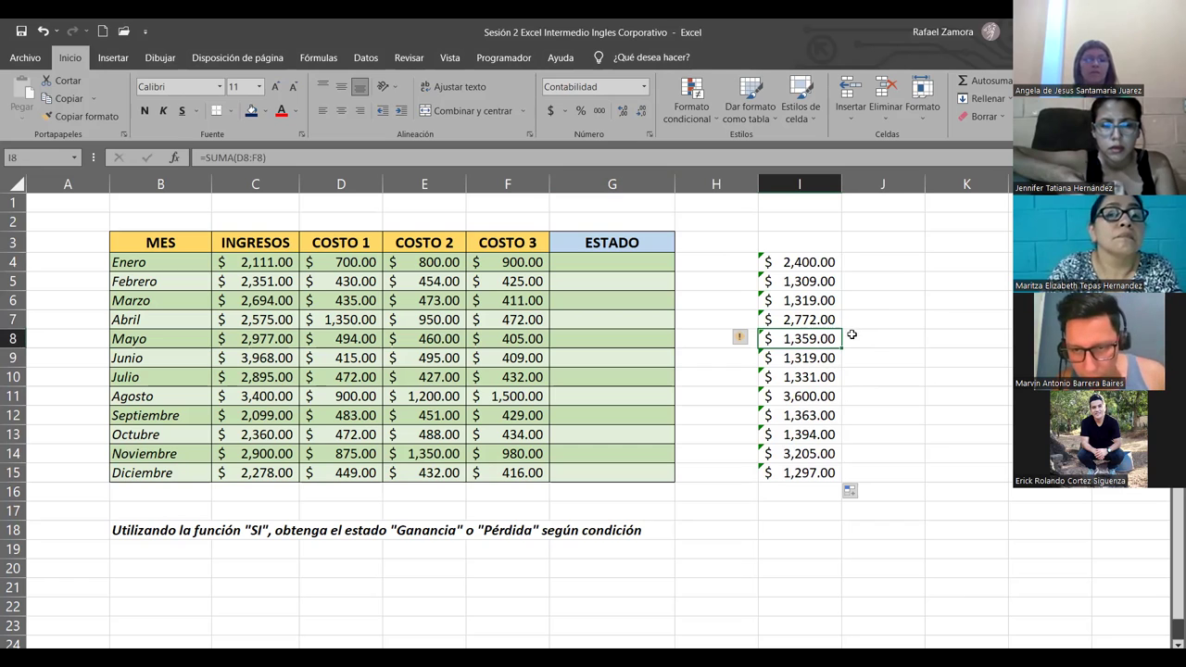
left_click(800, 319)
left_click(623, 262)
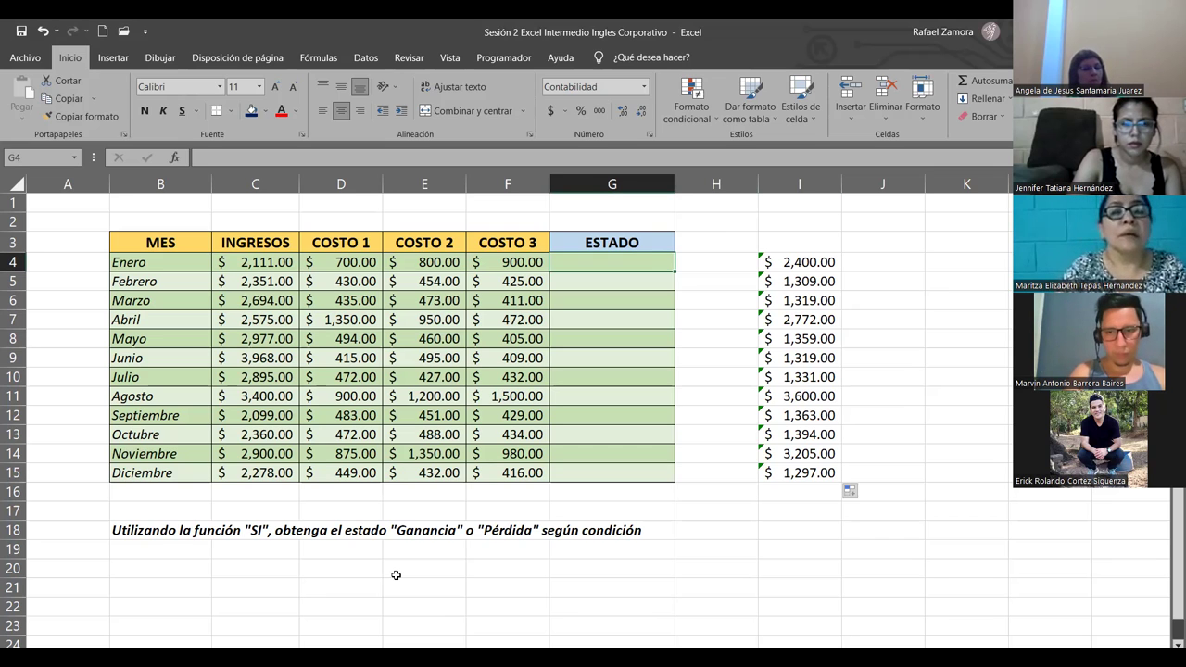
- Begin a new formula with = in G4, Enero's ESTADO cell
left_click(919, 565)
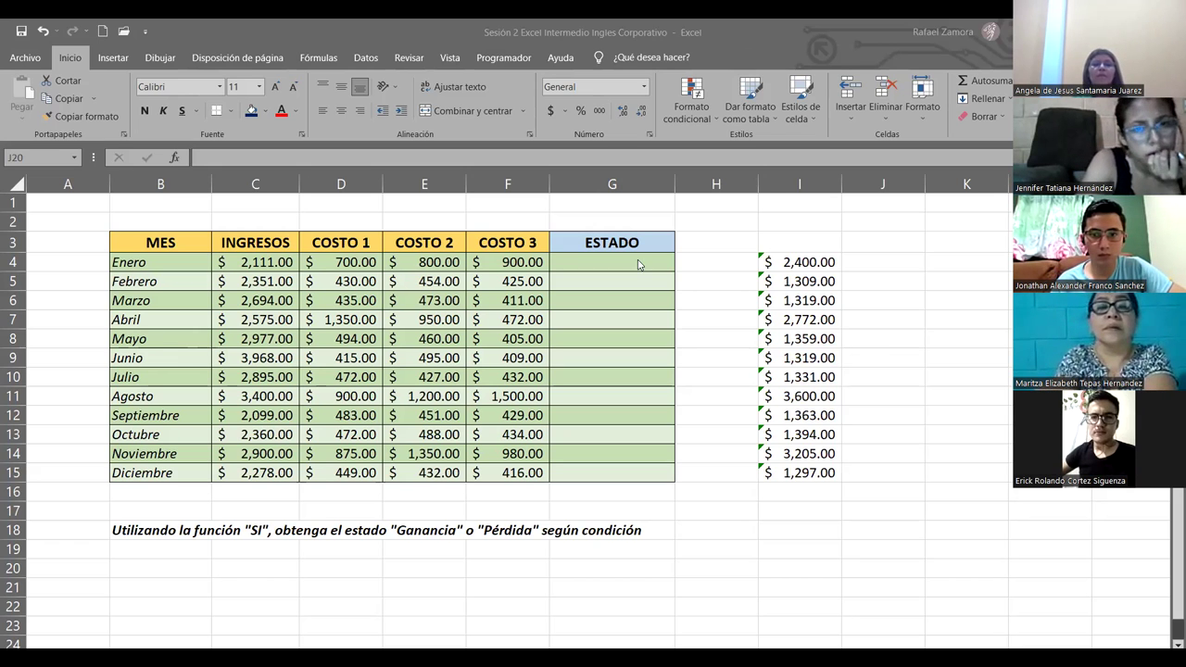
left_click(664, 273)
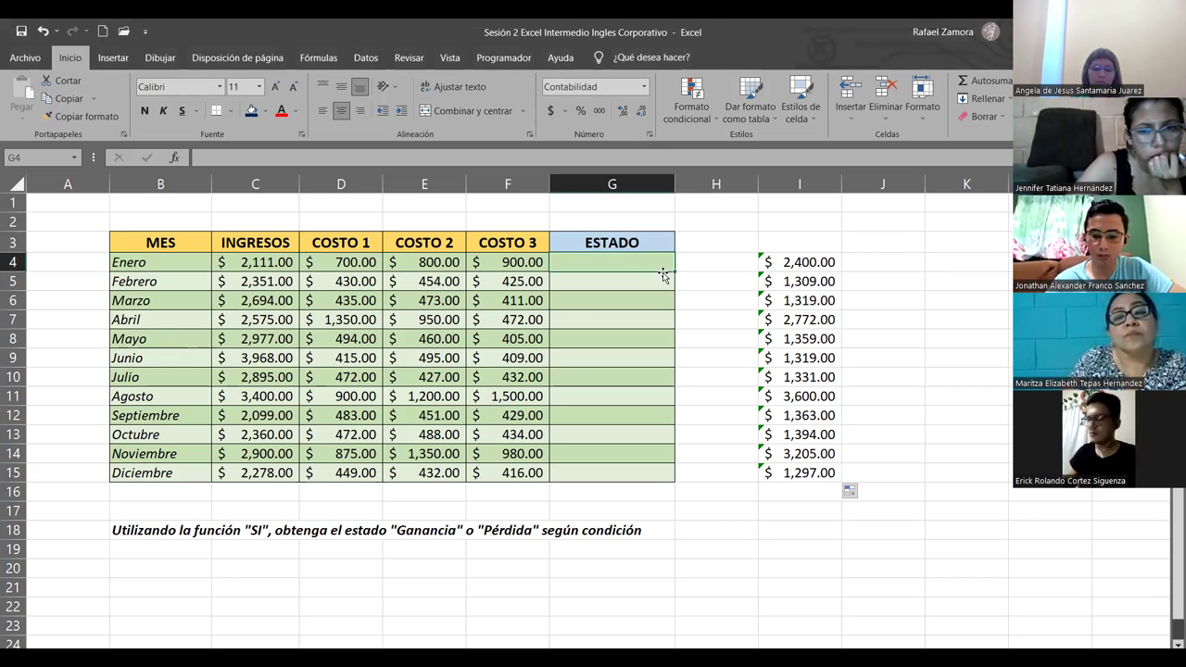
type("=")
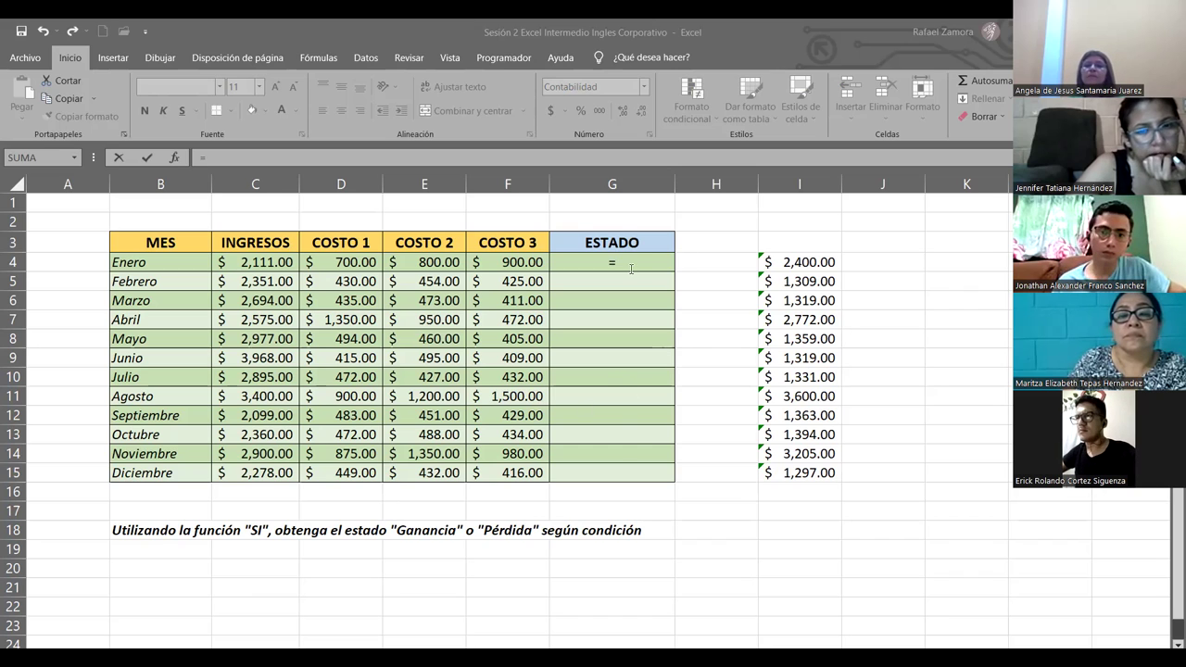
- Build =SI(C4>SUMA(D4:F4),"Ganancia","P… in G4, comparing Enero's INGRESOS against its three costs
left_click(722, 539)
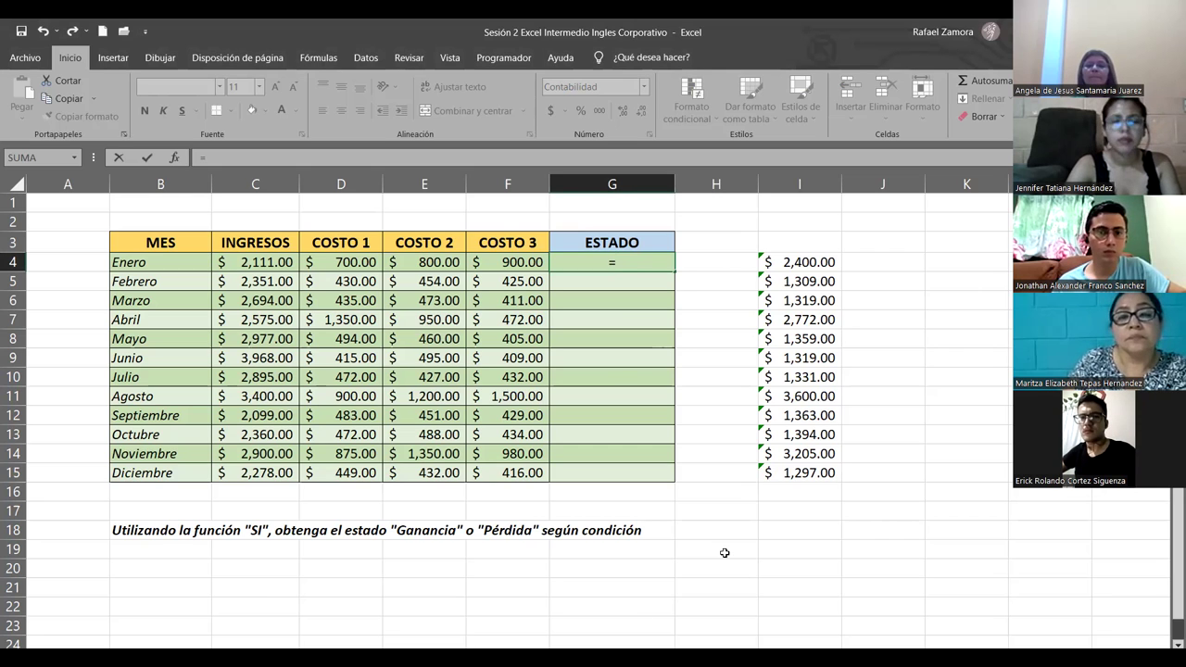
type("SI(")
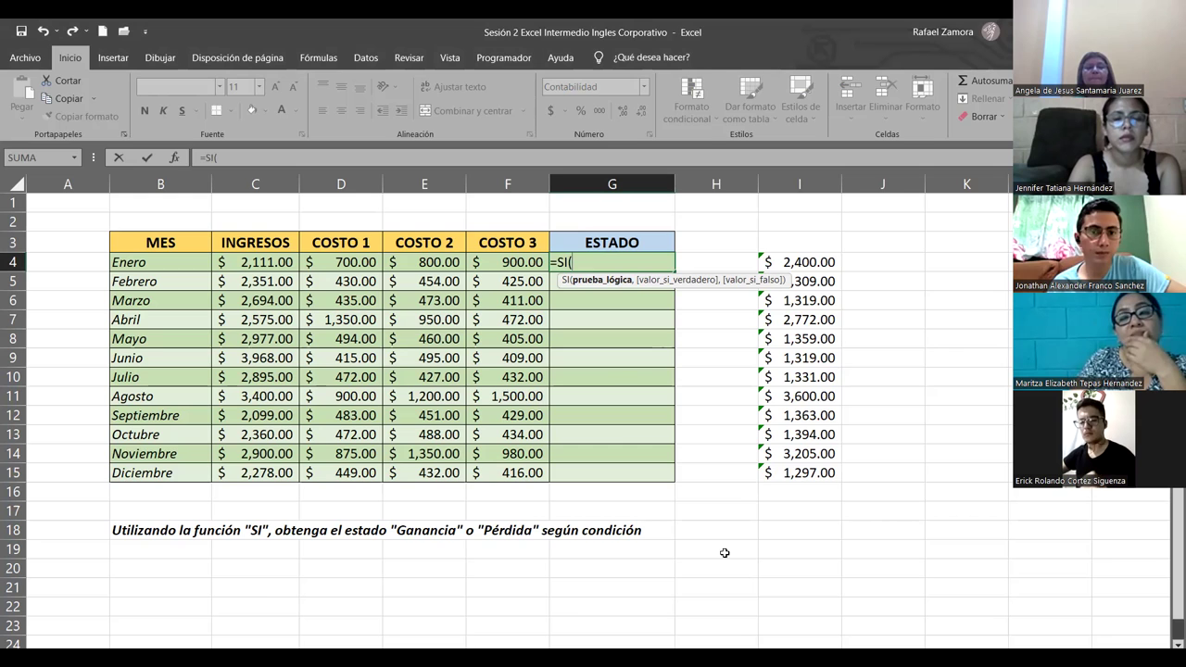
key("Left")
key("Left")
key("Left")
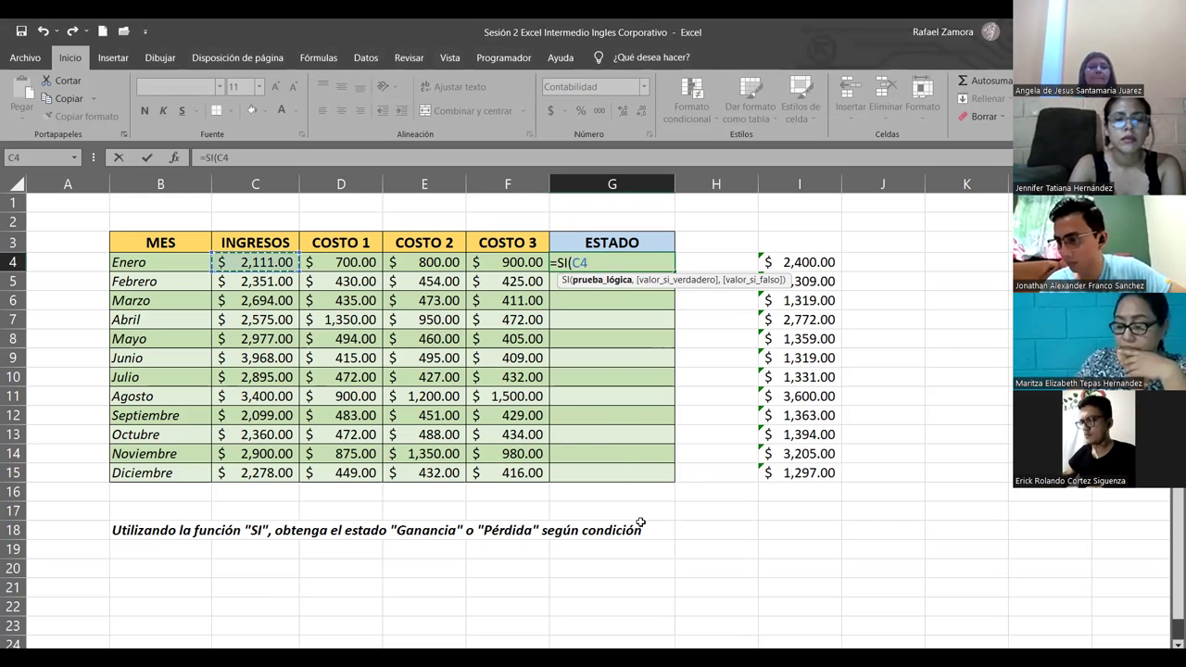
type(">")
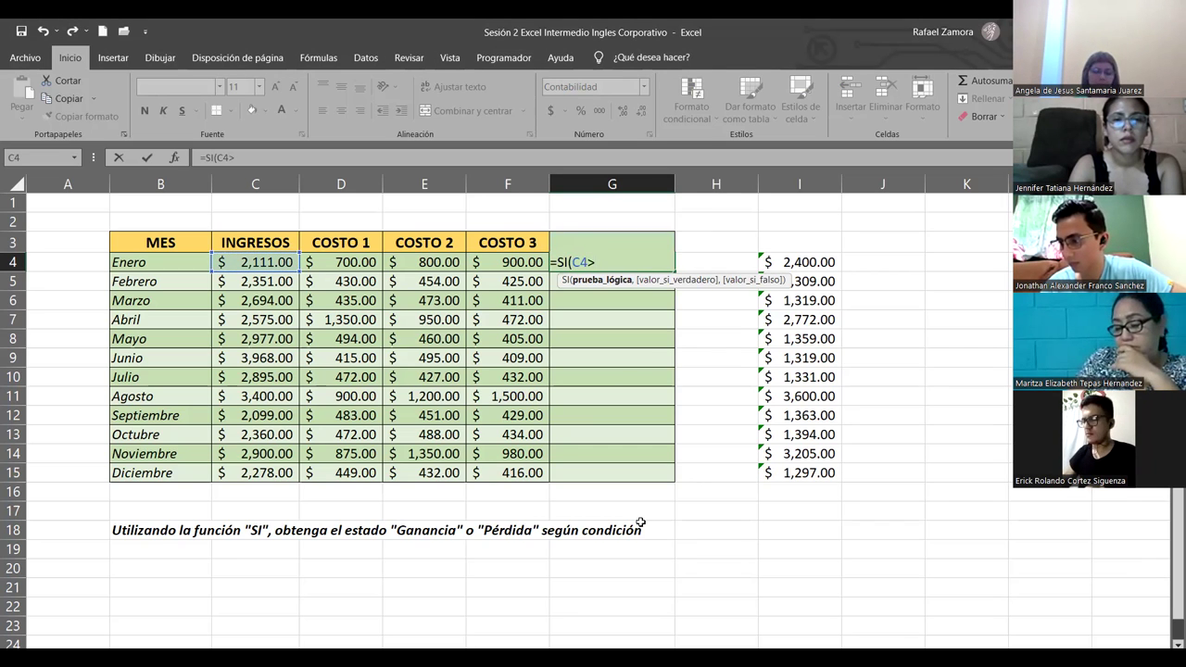
type("SUMA(")
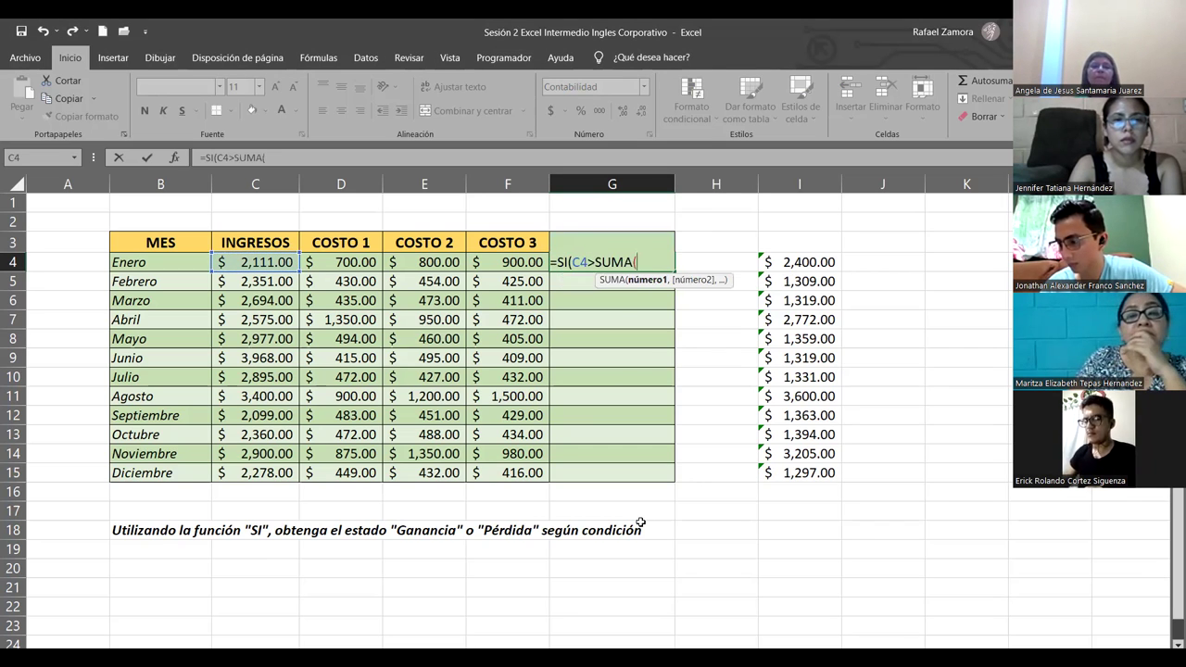
left_click(306, 263)
left_click_drag(549, 266, 536, 266)
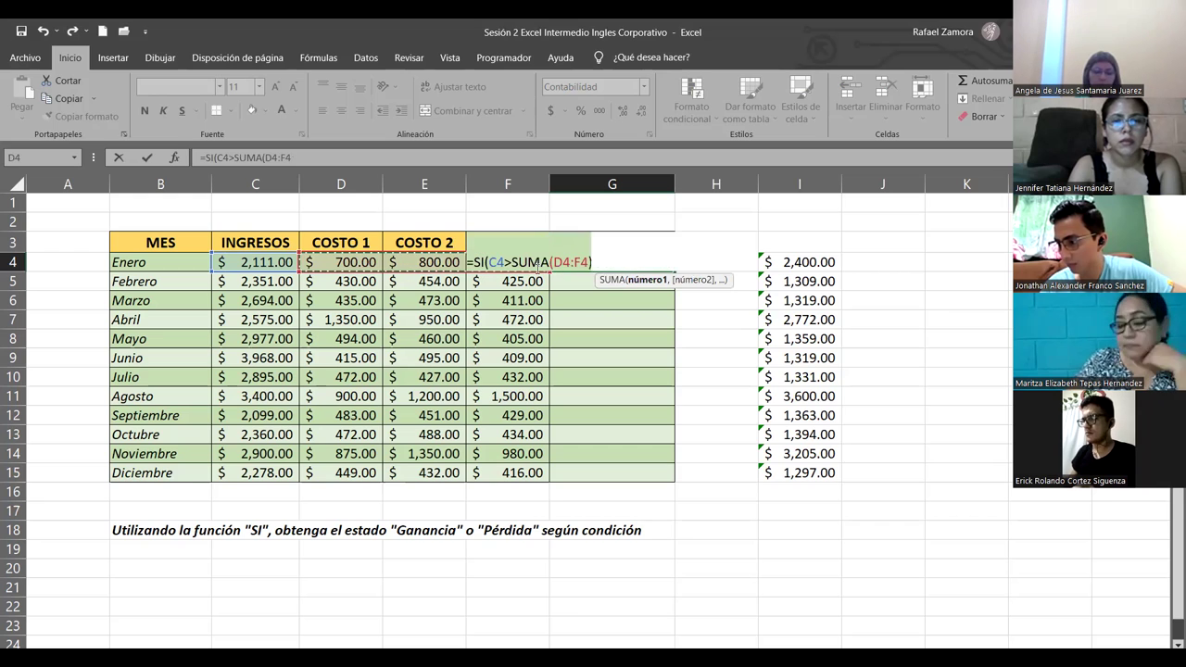
type(")")
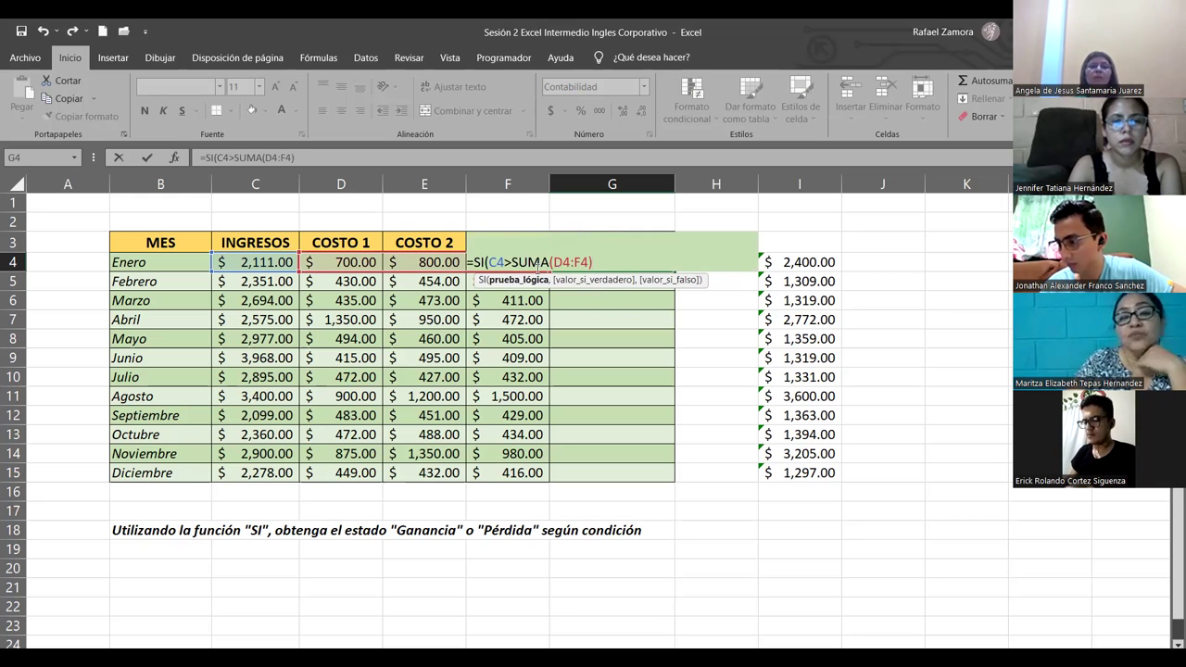
type(",")
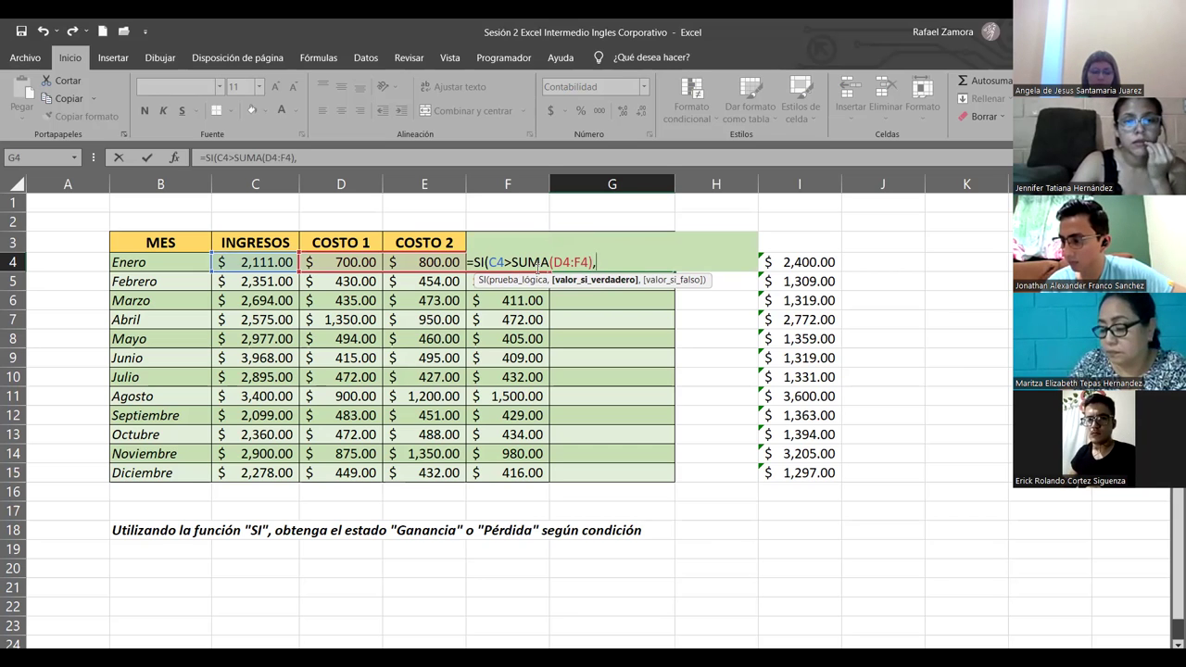
type("\"Ganancia\"")
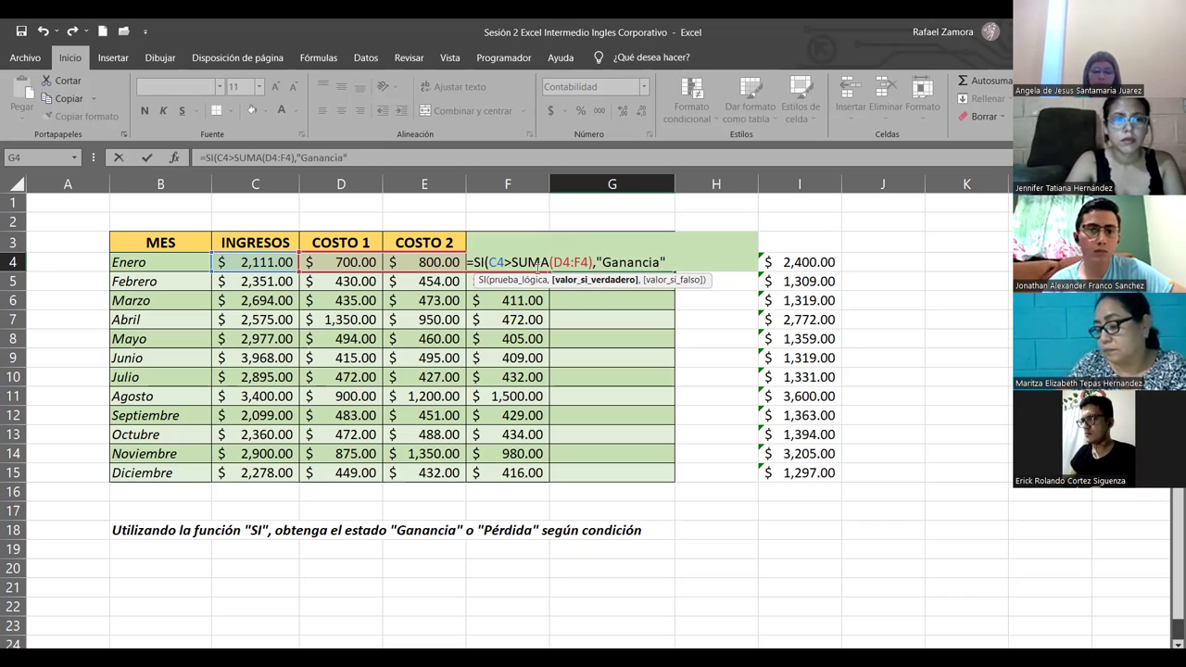
type(",")
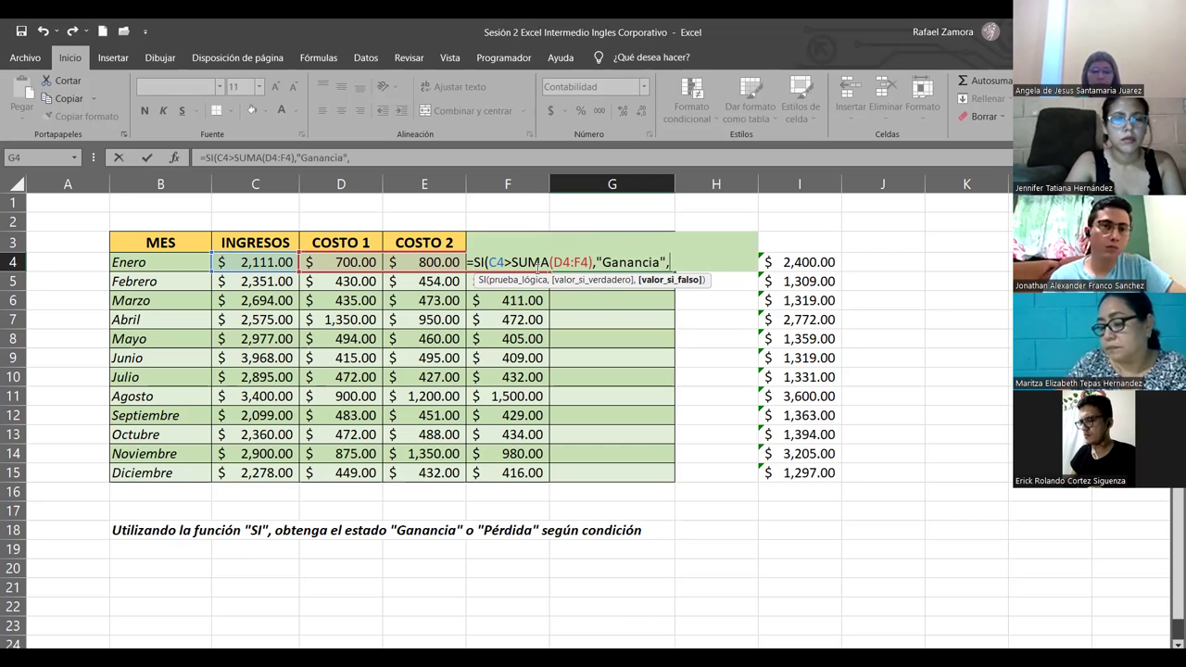
type("\"")
type("Pérdida\")")
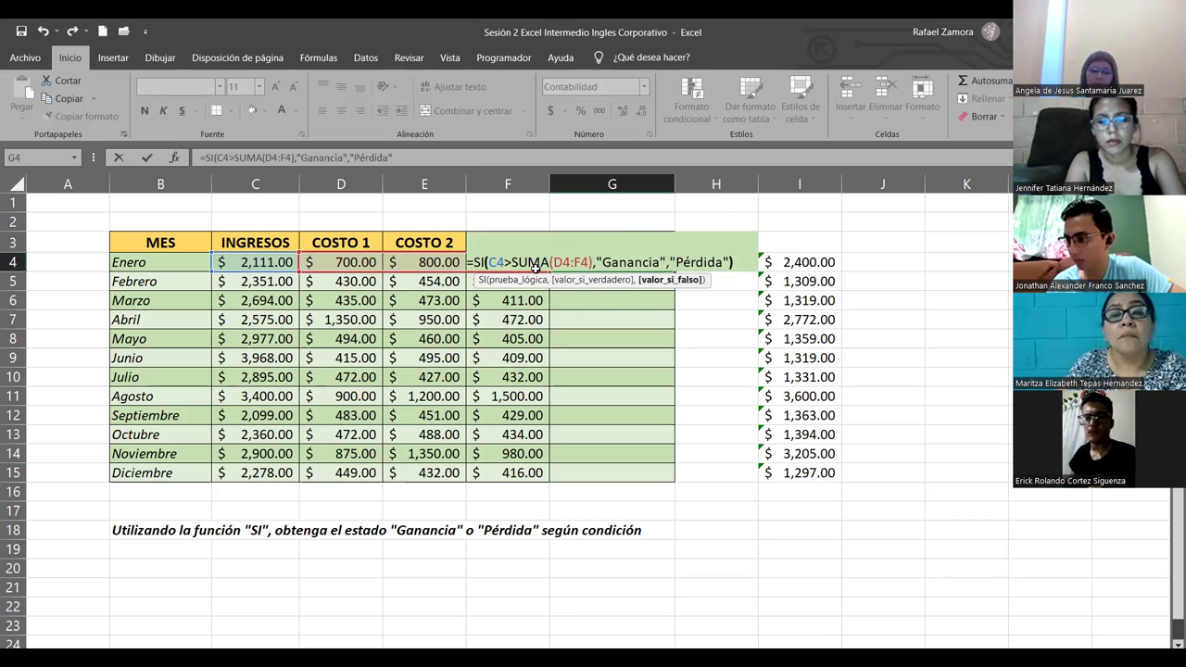
- Commit the SI formula in G4 and copy it down through G15 for Diciembre
key("Return")
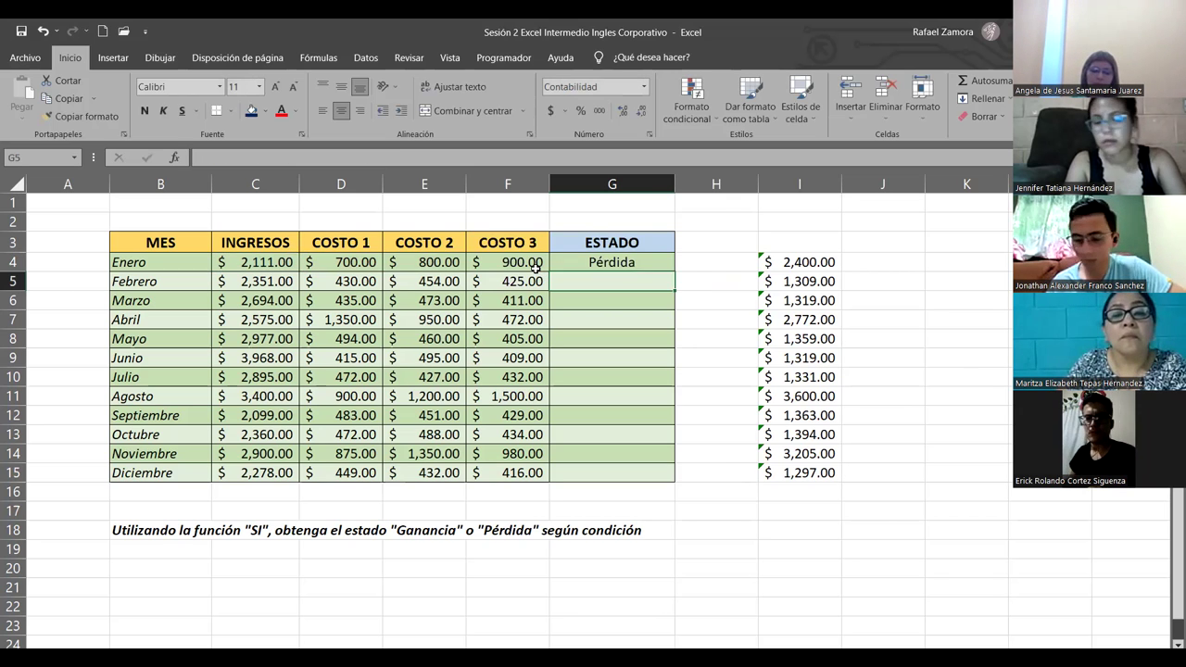
left_click(652, 261)
left_click_drag(674, 271, 677, 483)
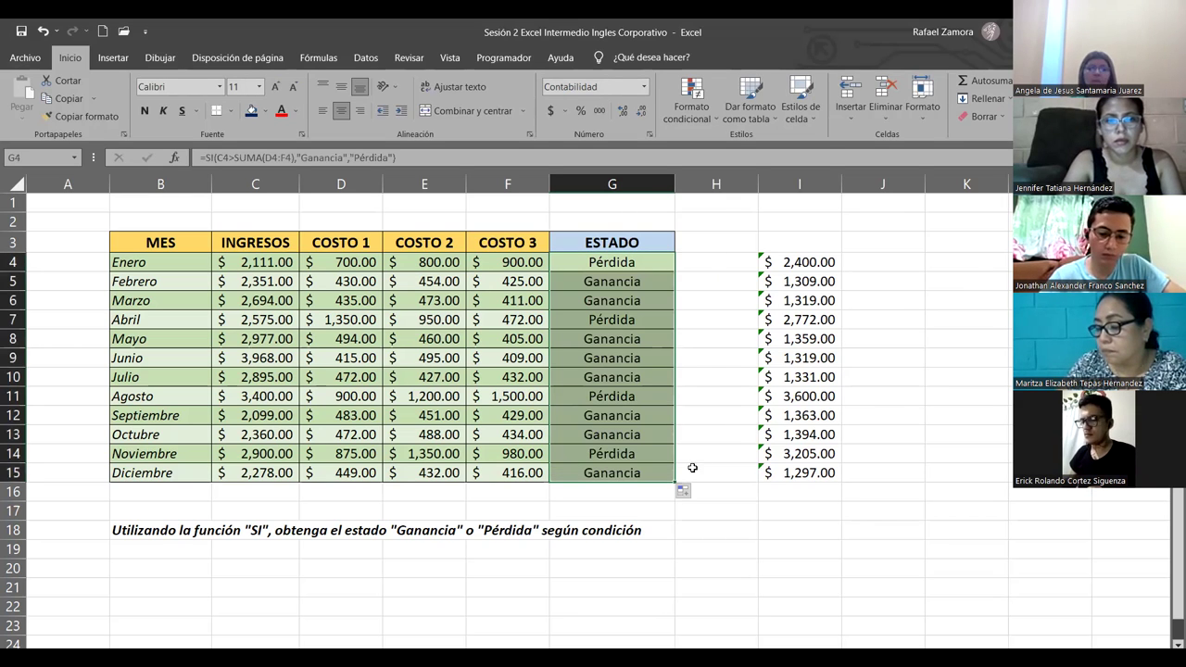
left_click(732, 336)
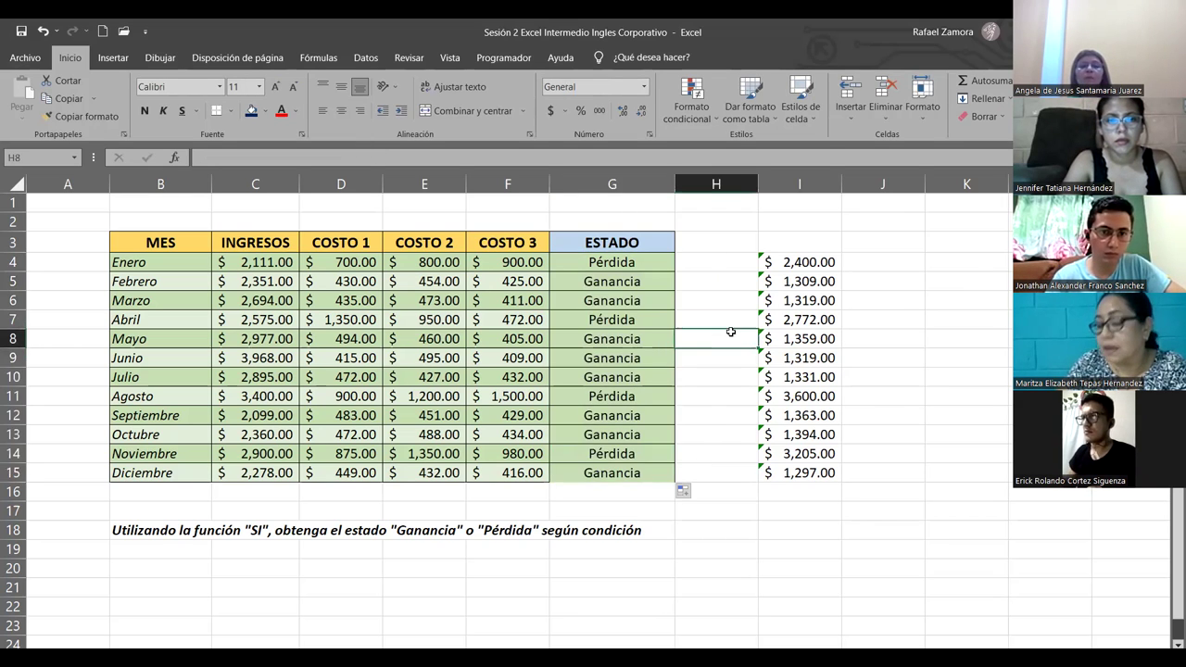
- Check the copied ESTADO formulas for Enero and the following months
left_click(649, 263)
key("Down")
key("Down")
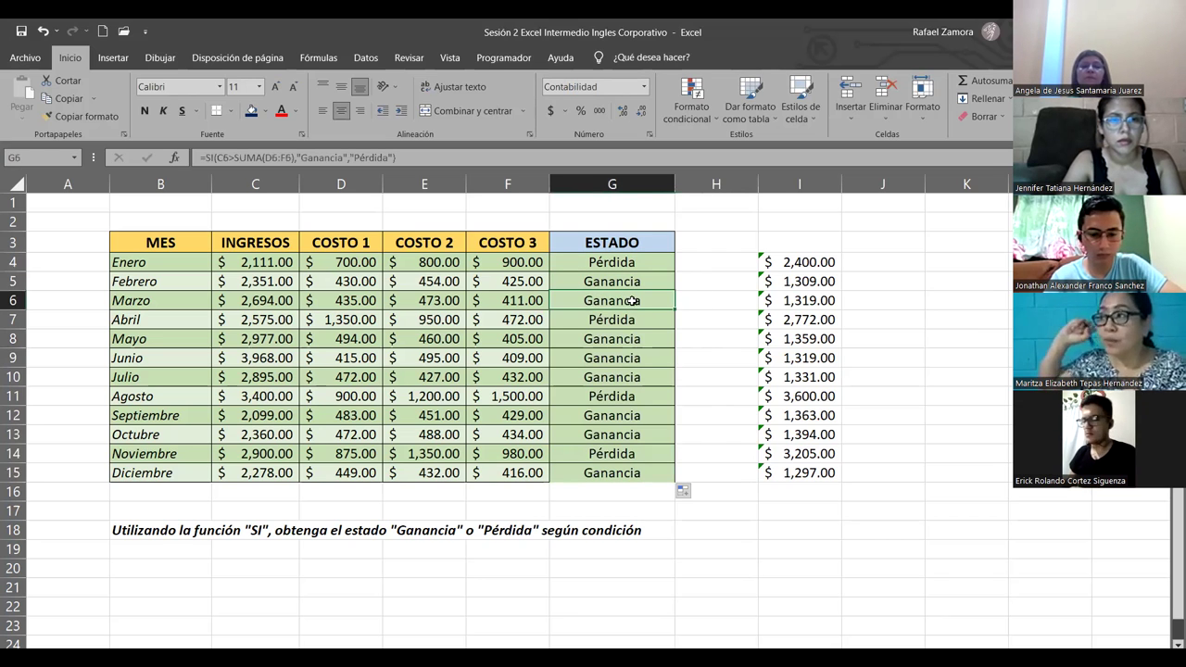
key("Down")
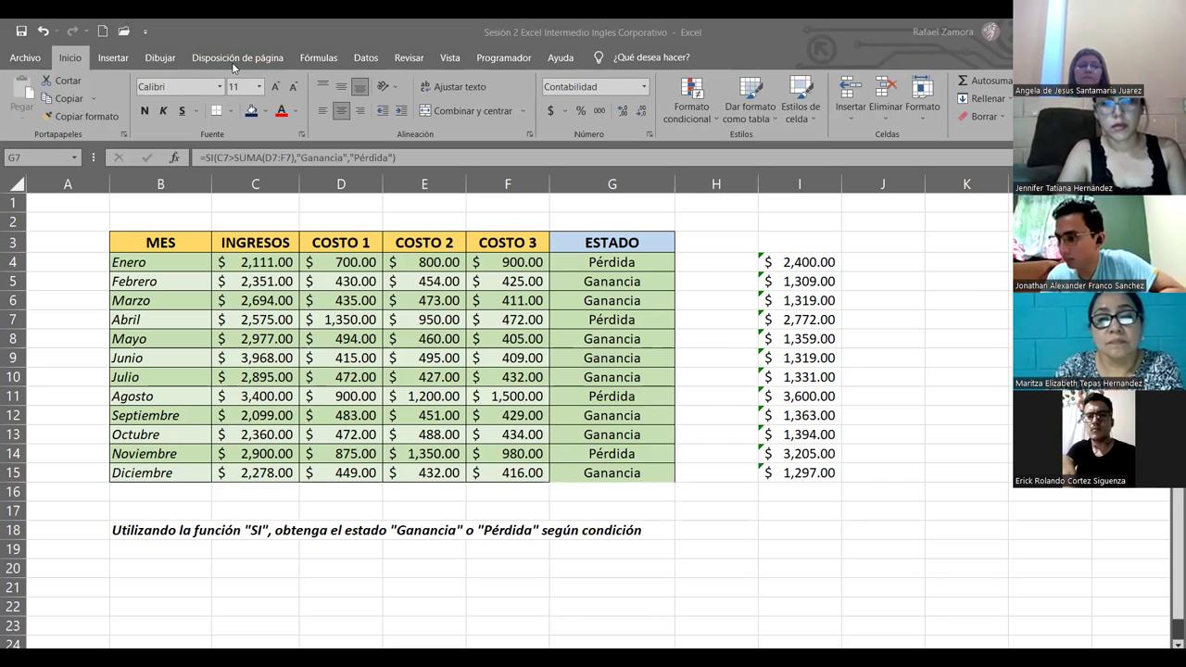
double_click(649, 261)
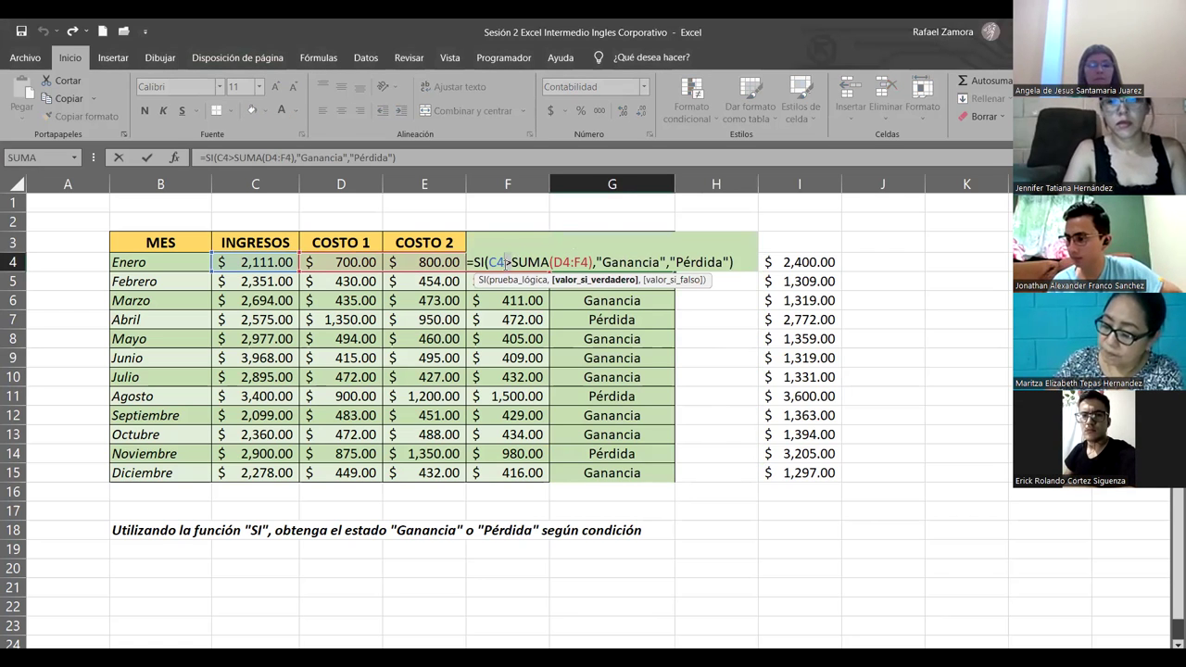
key("Delete")
type("<")
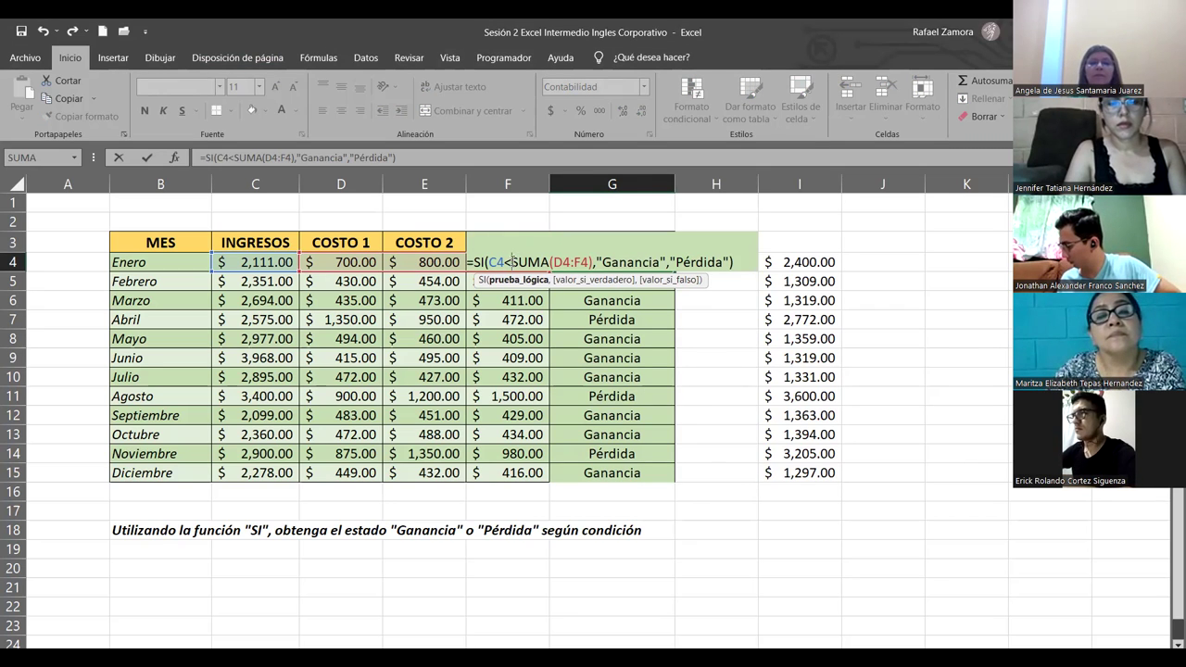
left_click_drag(492, 262, 572, 271)
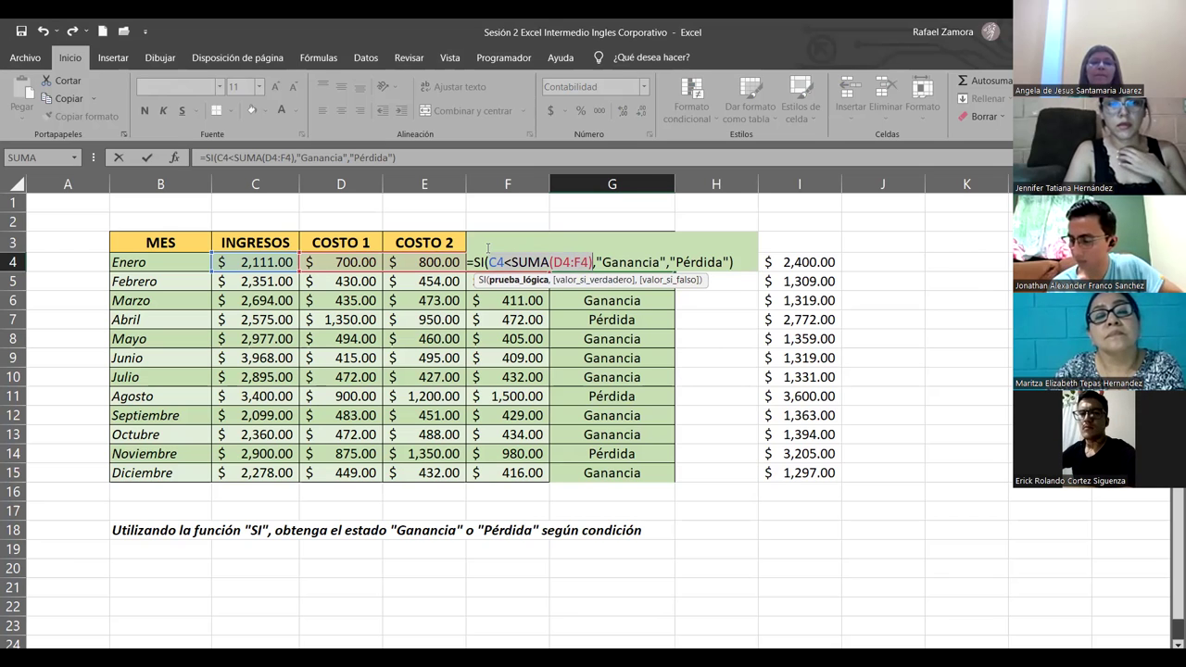
left_click(631, 262)
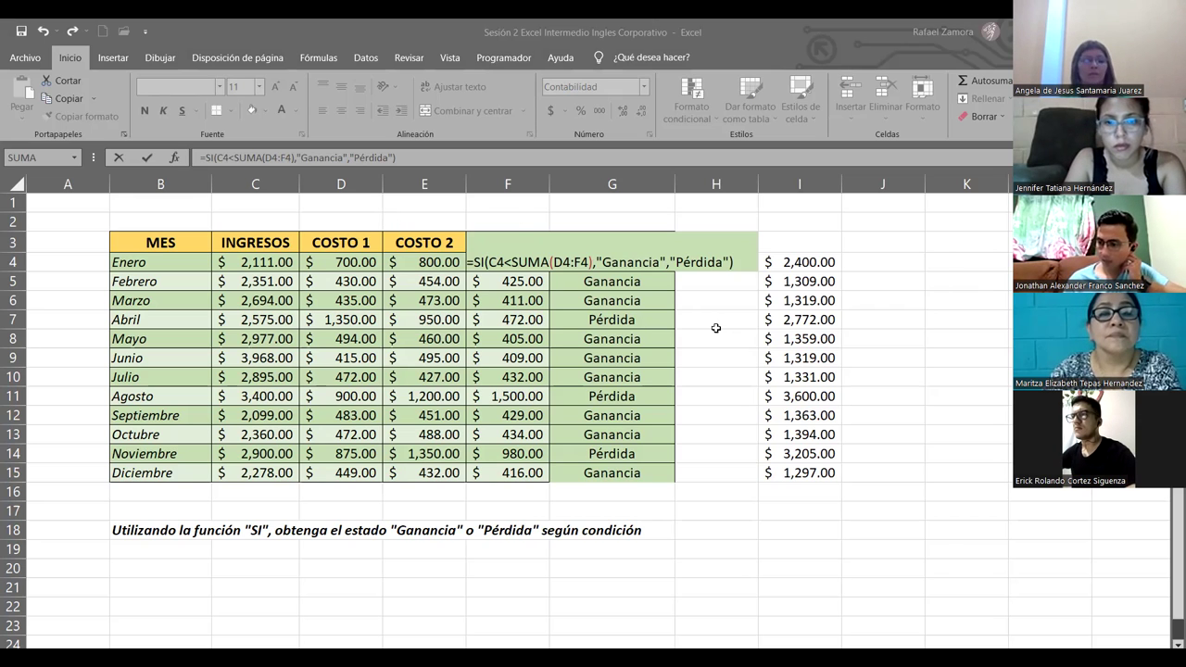
key("BackSpace")
type(">")
key("ctrl+Return")
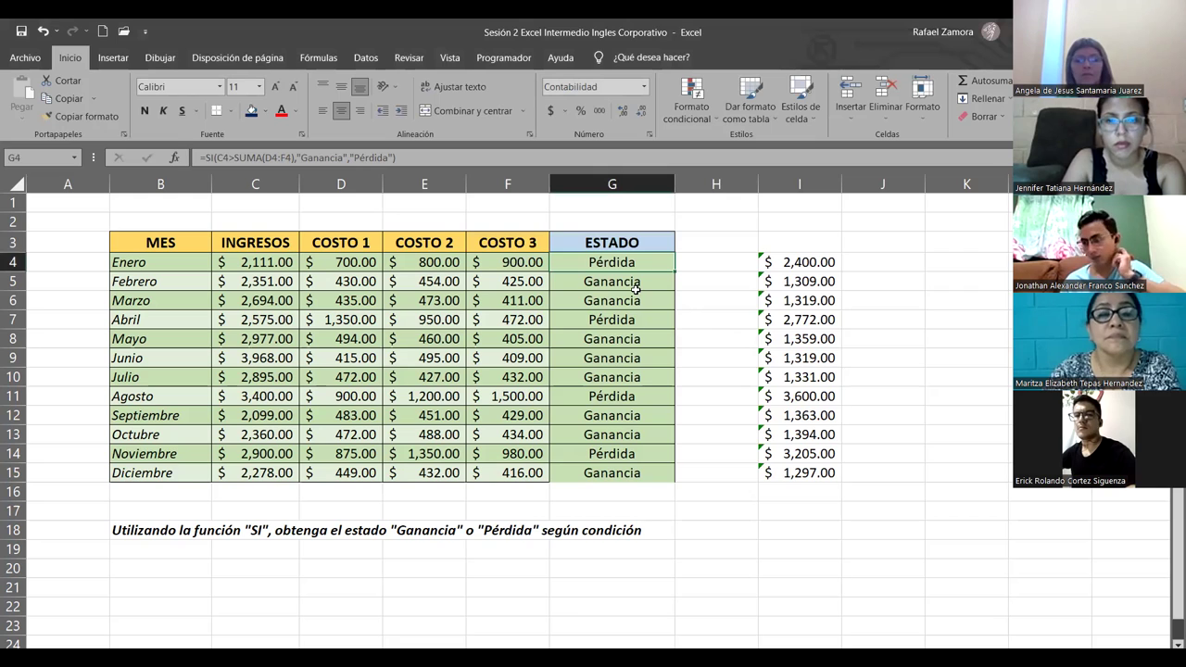